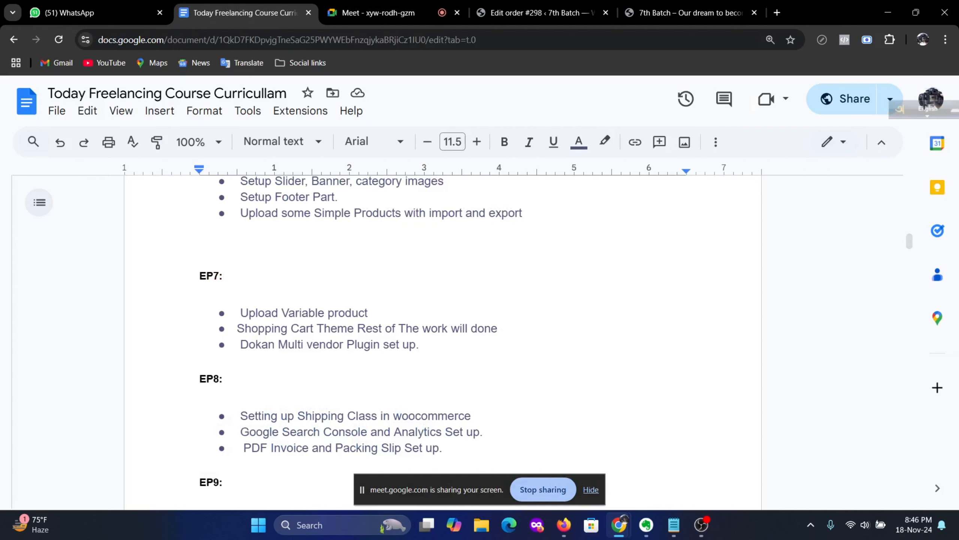
# Step: Mark the EP8 shipping class topic line, then clear the marking
pyautogui.scroll(-3, 443, 340)
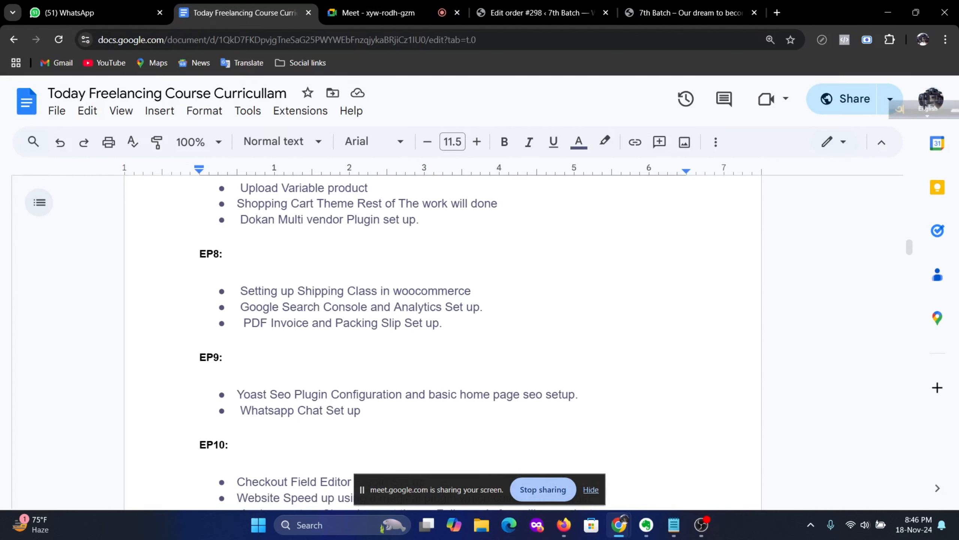
pyautogui.moveTo(471, 291); pyautogui.dragTo(238, 291)
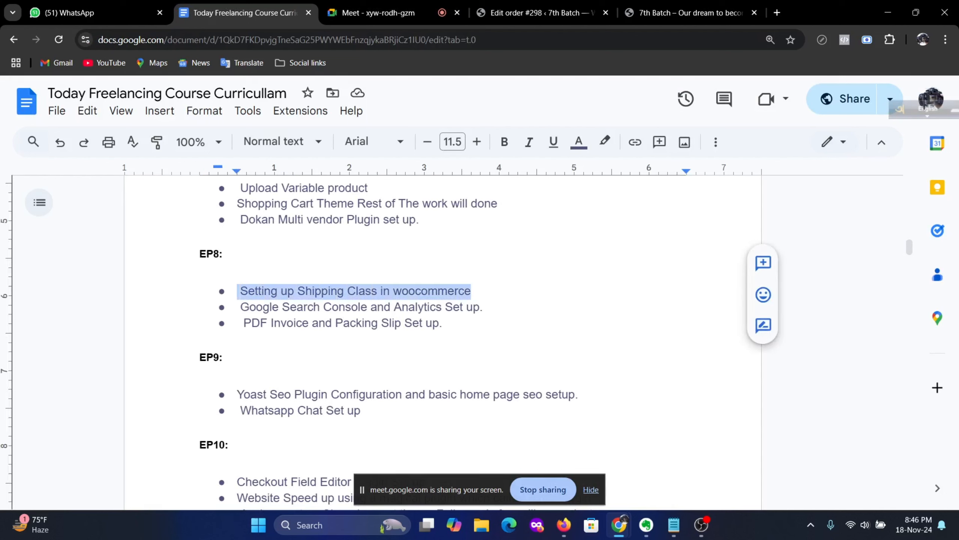
pyautogui.click(330, 291)
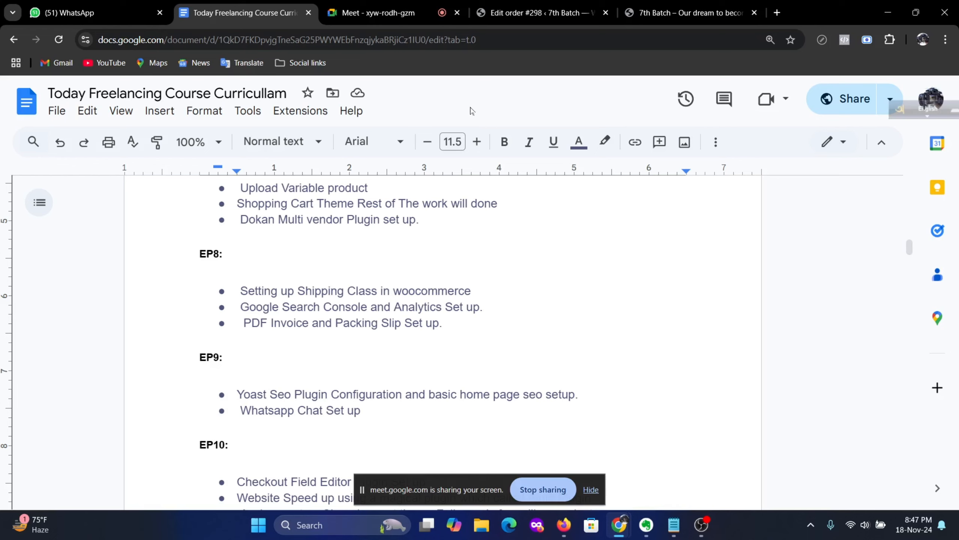
# Step: Switch to WordPress and open WooCommerce Settings on the Shipping zones page
pyautogui.click(530, 12)
pyautogui.scroll(-2, 263, 327)
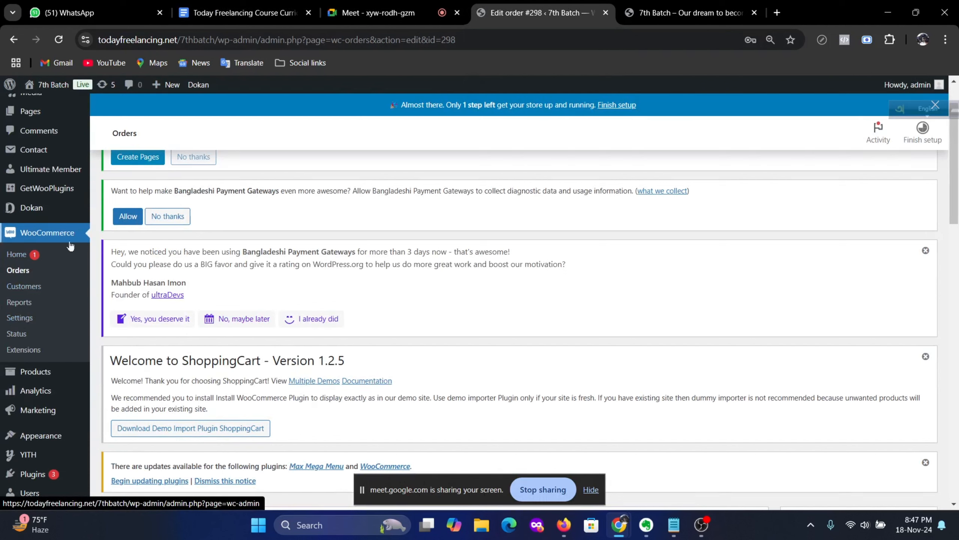
pyautogui.click(20, 317)
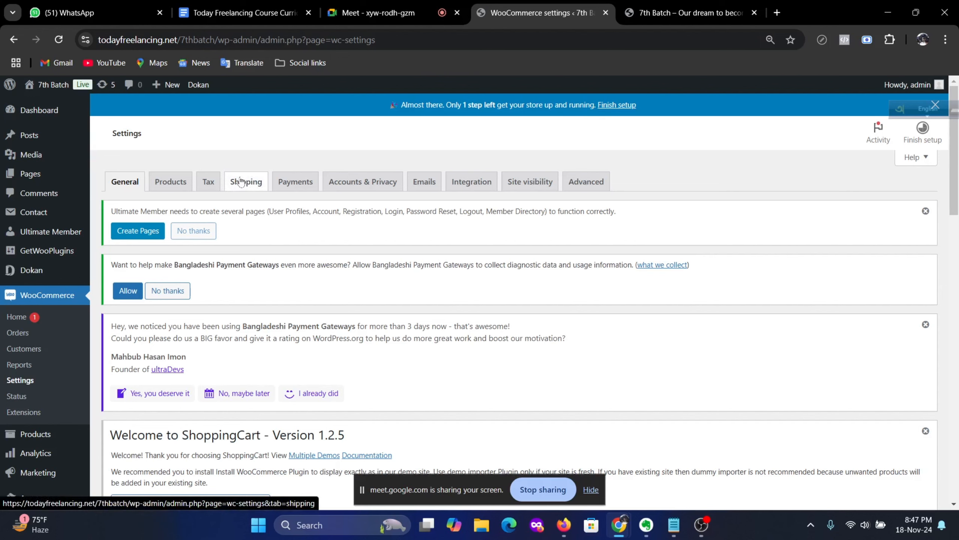
pyautogui.click(241, 182)
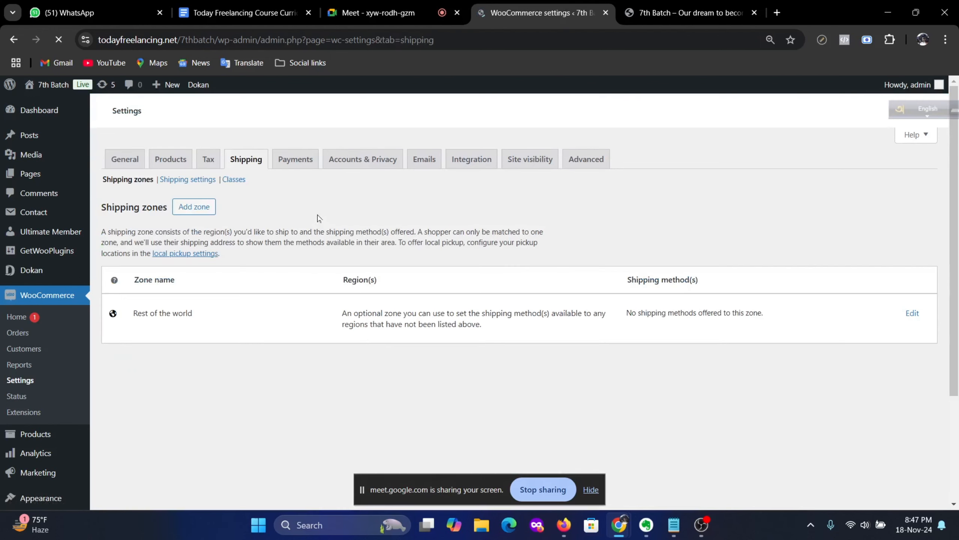
pyautogui.scroll(-2, 325, 297)
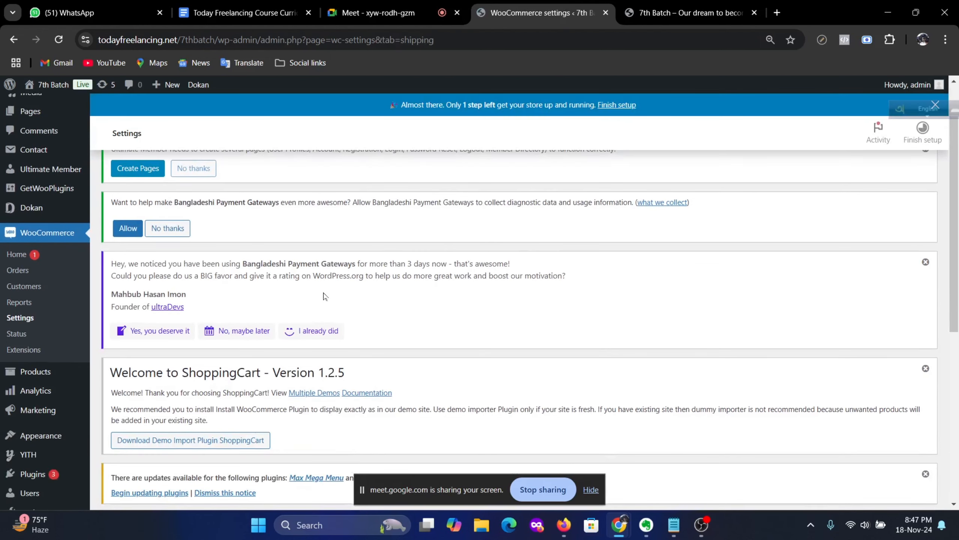
pyautogui.scroll(-2, 308, 289)
pyautogui.scroll(4, 291, 283)
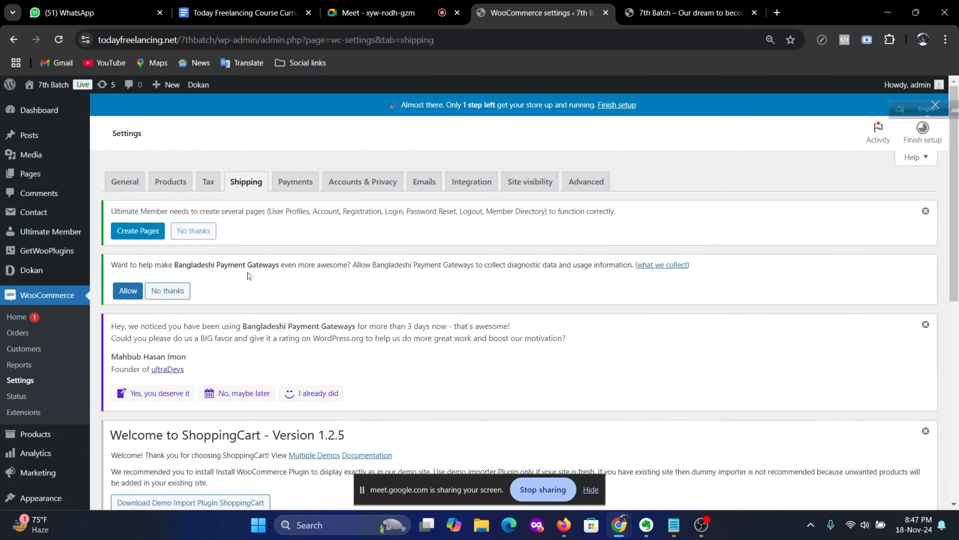
pyautogui.scroll(-7, 250, 276)
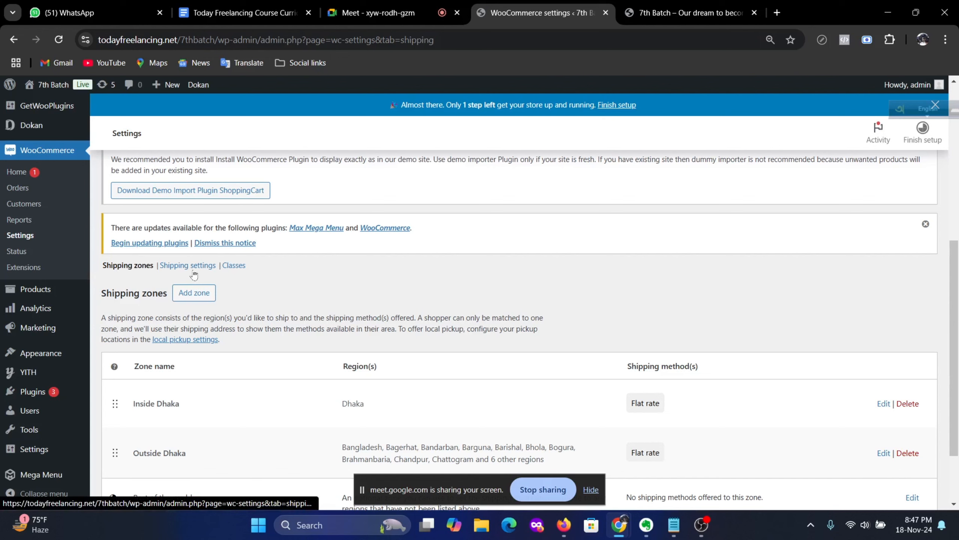
# Step: Show the shipping classes list with High Bulky, Medium Bulky and Small Bulky
pyautogui.click(239, 269)
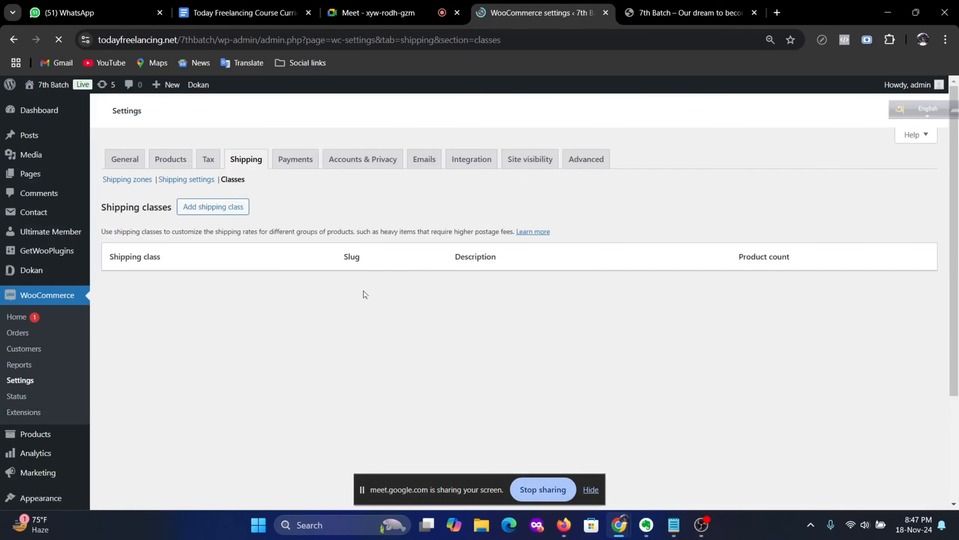
pyautogui.scroll(-2, 306, 319)
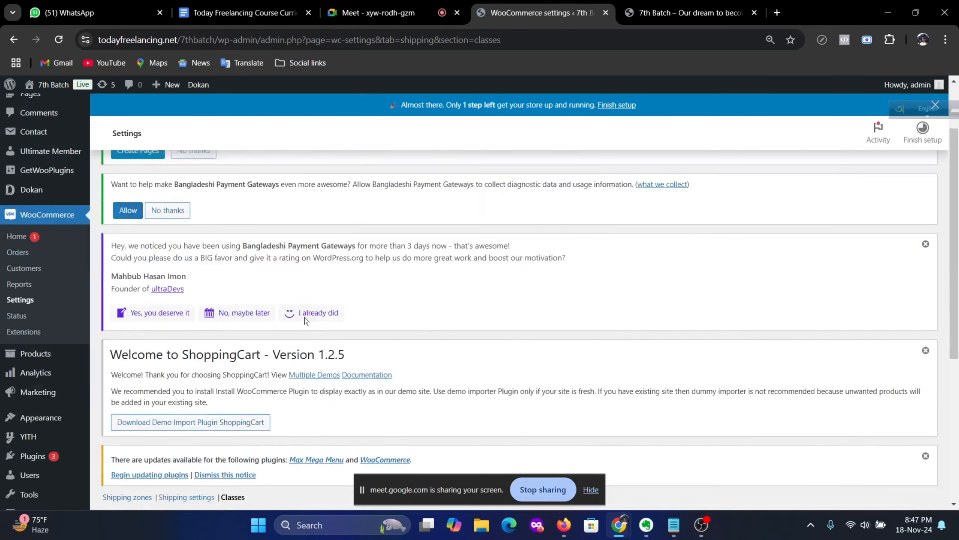
pyautogui.scroll(-6, 306, 320)
pyautogui.scroll(-1, 328, 335)
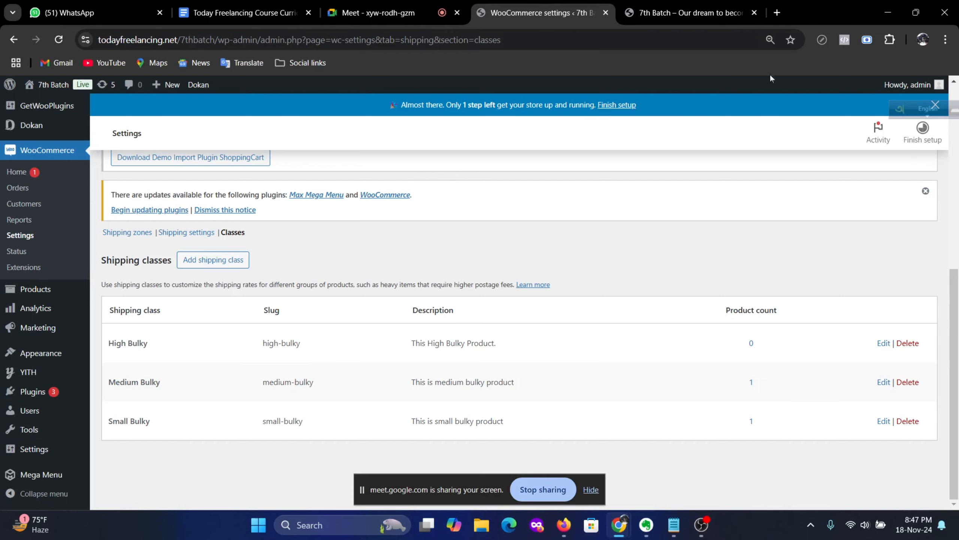
# Step: Load todayfreelancing.com in a fresh browser tab, correcting the suggested address to .com
pyautogui.click(777, 12)
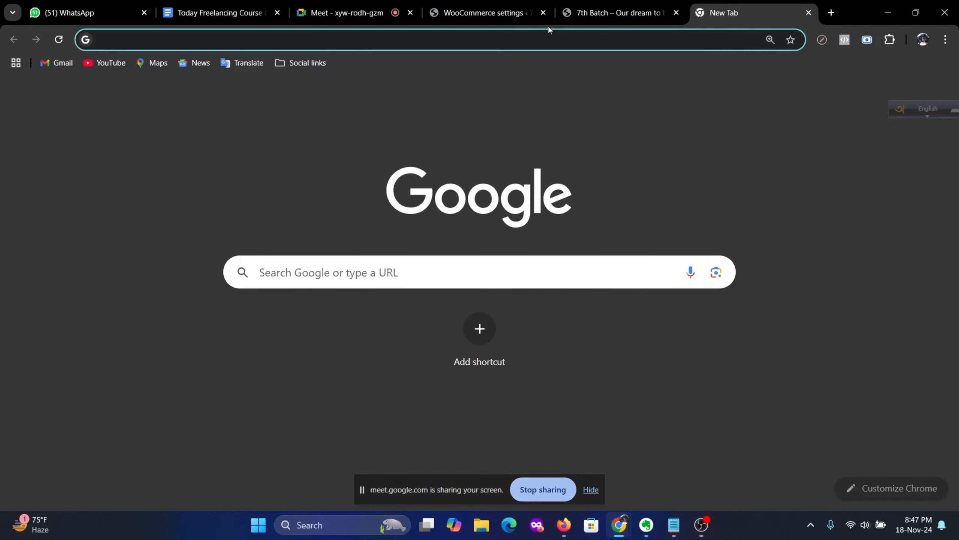
pyautogui.click(325, 39)
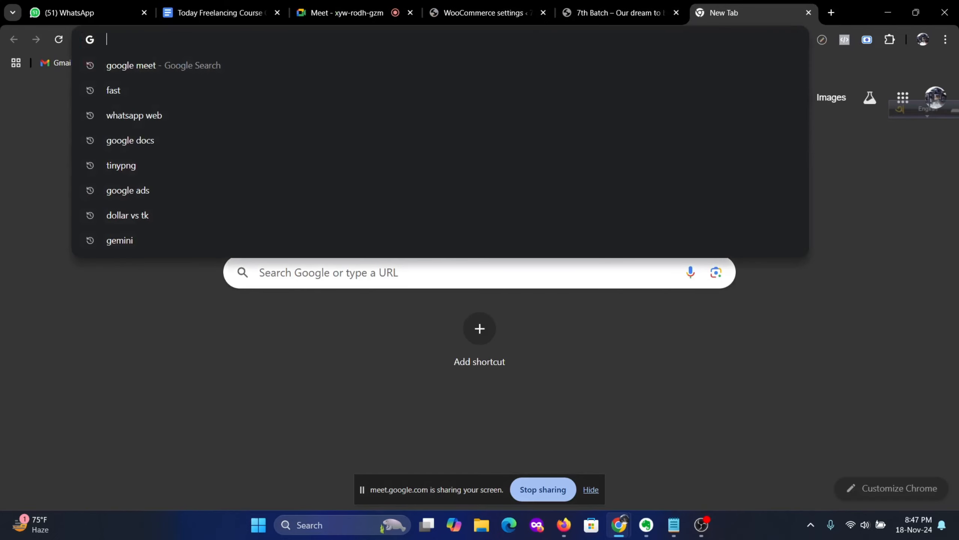
pyautogui.write('todayfreelancing.net/wp-admin')
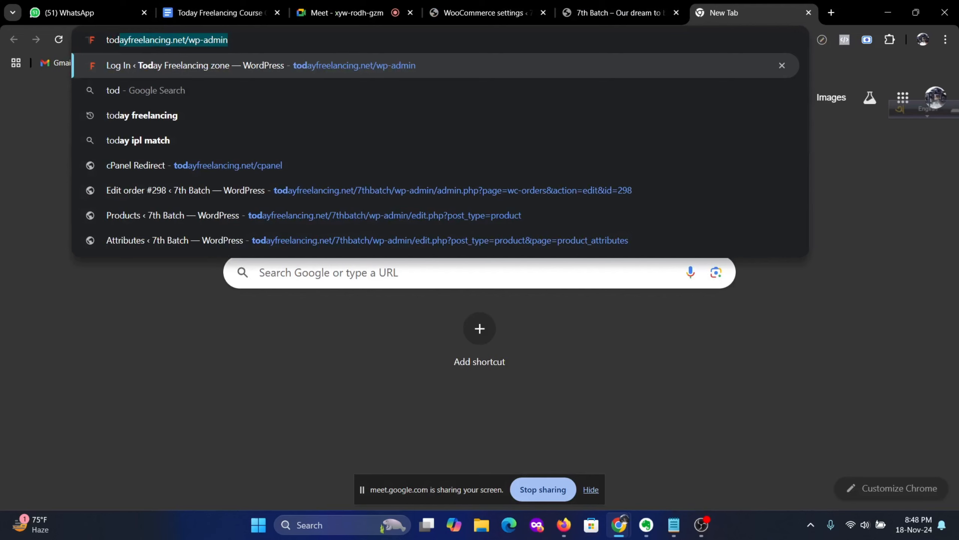
pyautogui.press('Right')
pyautogui.press('BackSpace')
pyautogui.press('BackSpace')
pyautogui.press('BackSpace')
pyautogui.press('BackSpace')
pyautogui.press('BackSpace')
pyautogui.press('BackSpace')
pyautogui.press('BackSpace')
pyautogui.press('BackSpace')
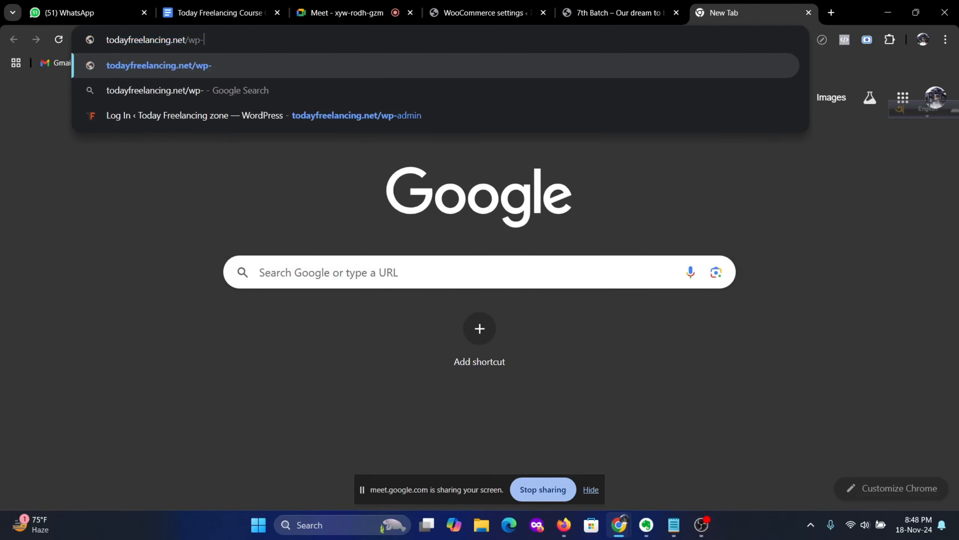
pyautogui.press('BackSpace')
pyautogui.press('BackSpace')
pyautogui.press('BackSpace')
pyautogui.press('BackSpace')
pyautogui.write('com')
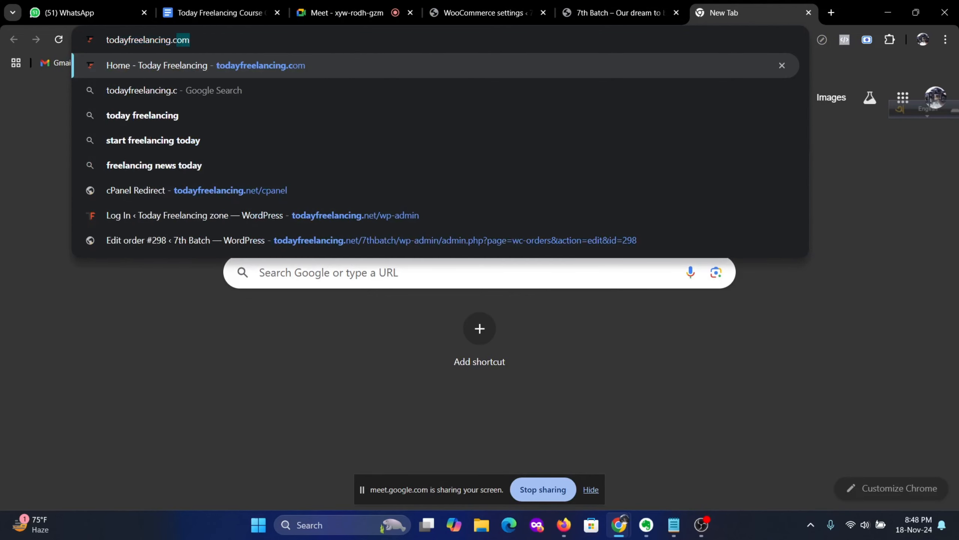
pyautogui.press('Return')
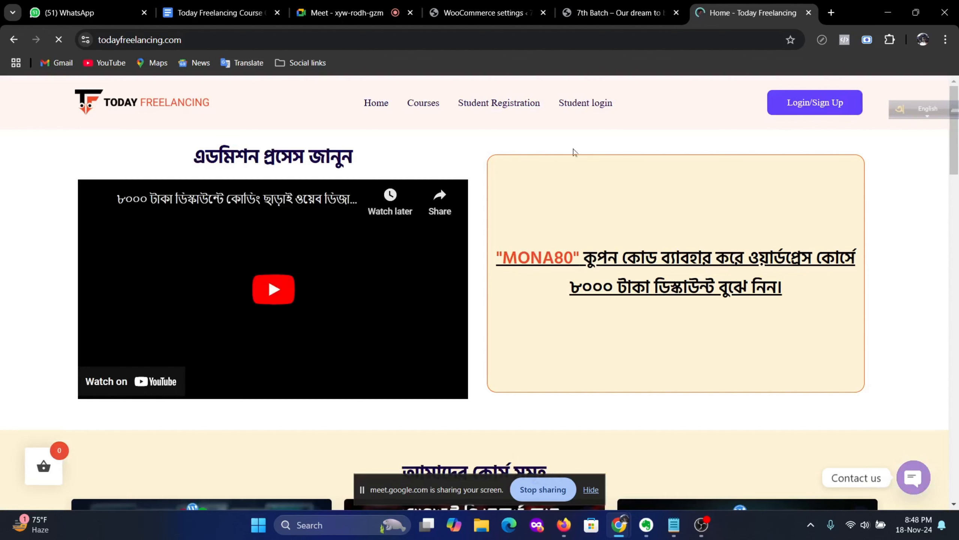
# Step: Open the Freelancing with WordPress Ecommerce course page and expand its full introduction
pyautogui.scroll(-10, 609, 294)
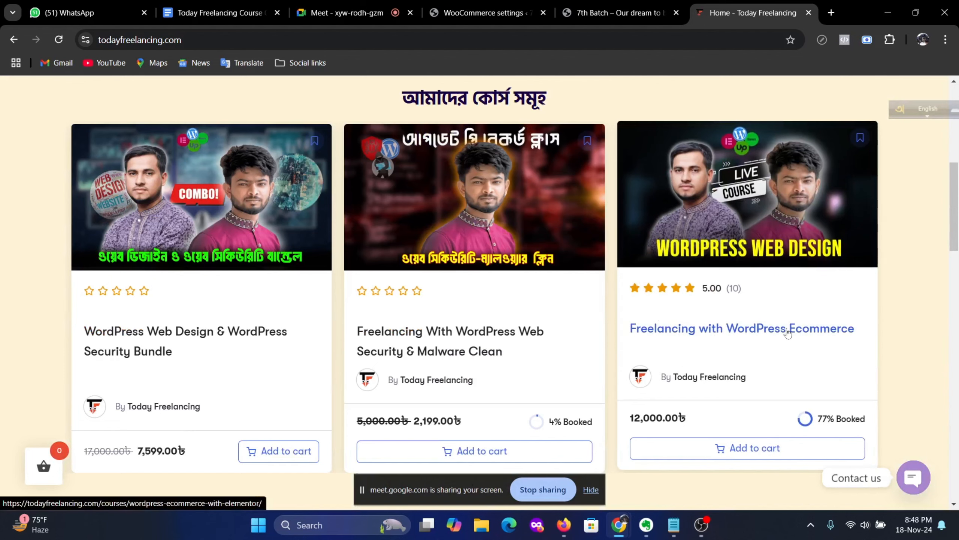
pyautogui.click(782, 334)
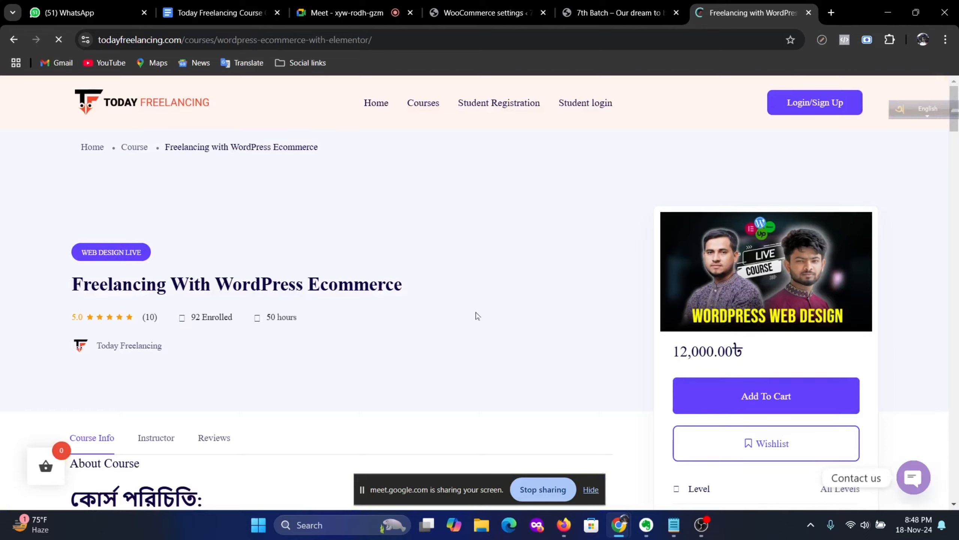
pyautogui.scroll(-6, 476, 311)
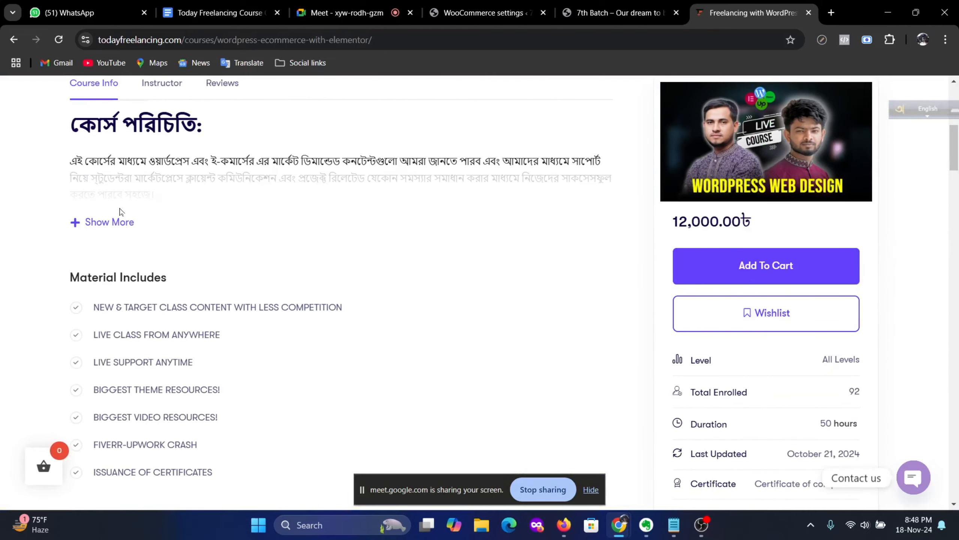
pyautogui.click(109, 223)
# Step: Scroll through the course episode outline, then return to the 7th Batch shop tab
pyautogui.scroll(-9, 302, 278)
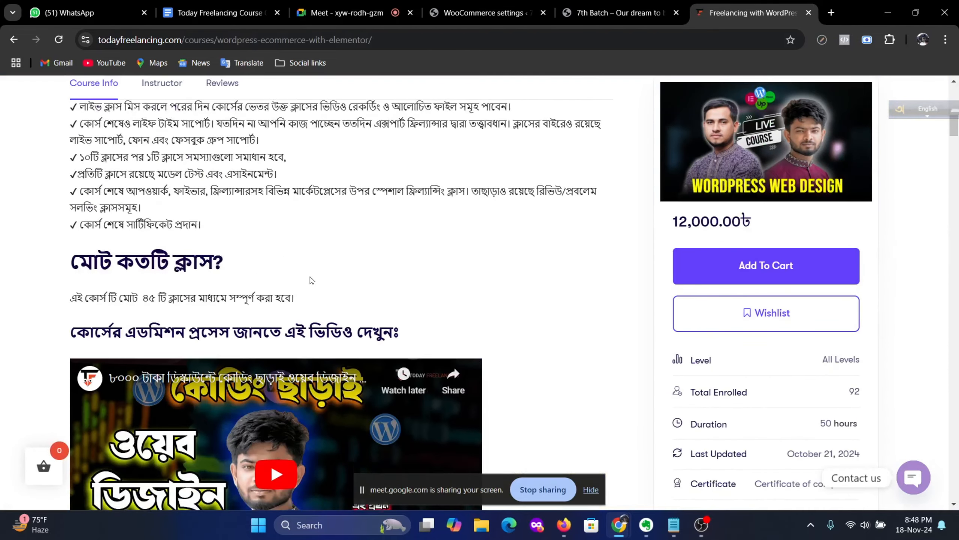
pyautogui.scroll(-5, 249, 276)
pyautogui.scroll(-7, 282, 301)
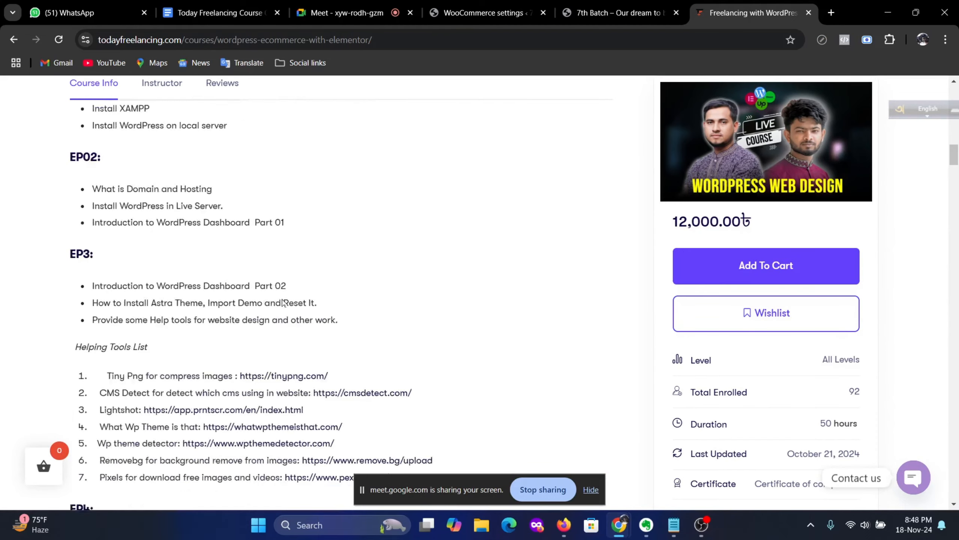
pyautogui.scroll(-14, 284, 299)
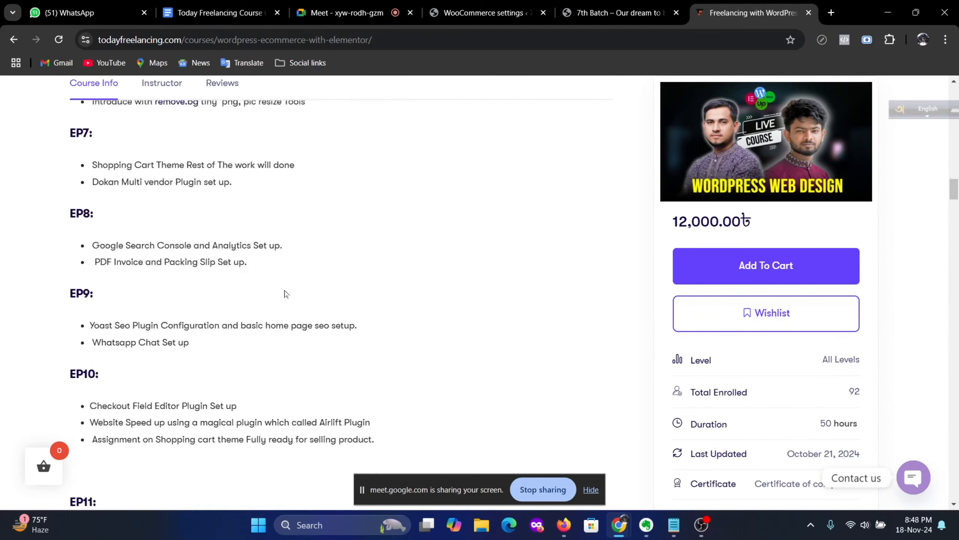
pyautogui.scroll(-15, 286, 292)
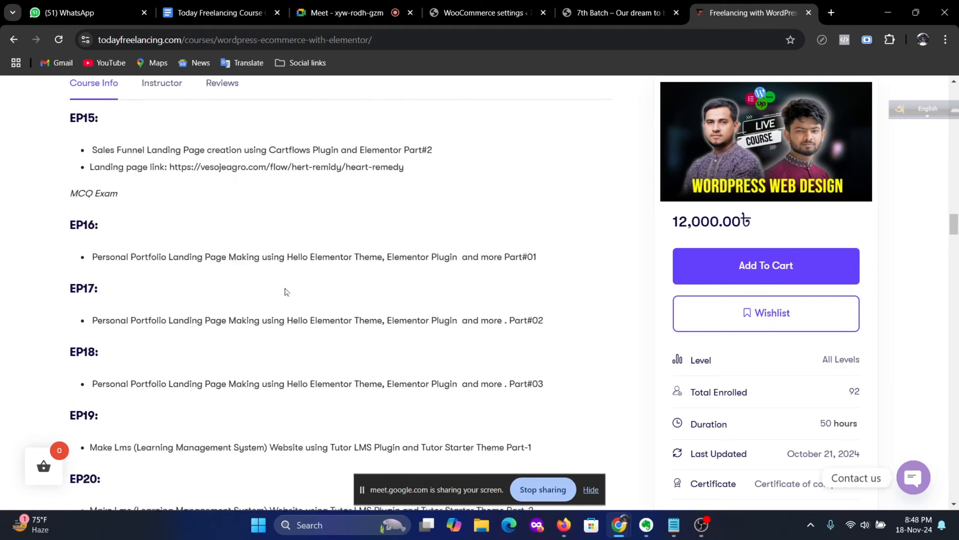
pyautogui.scroll(-15, 286, 291)
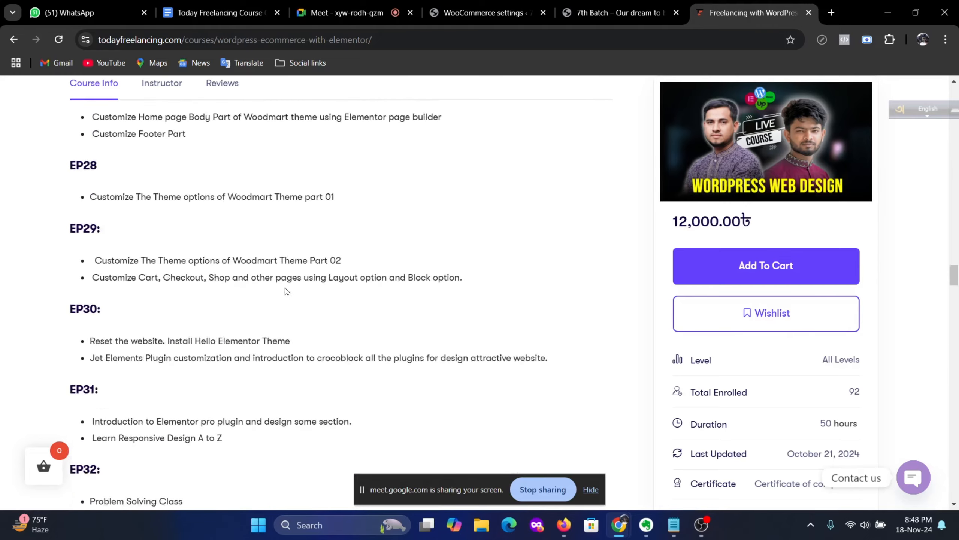
pyautogui.scroll(-15, 286, 292)
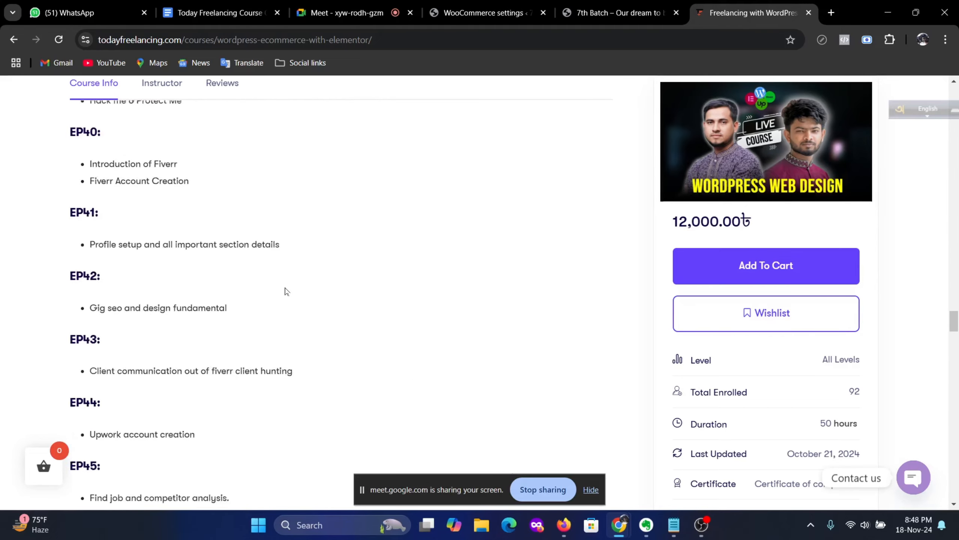
pyautogui.scroll(-10, 285, 289)
pyautogui.scroll(20, 310, 327)
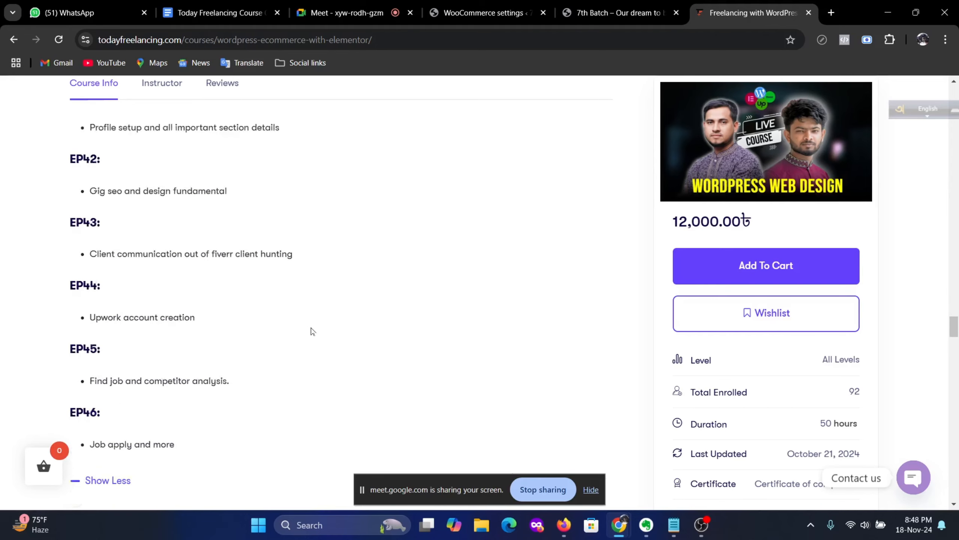
pyautogui.scroll(20, 312, 332)
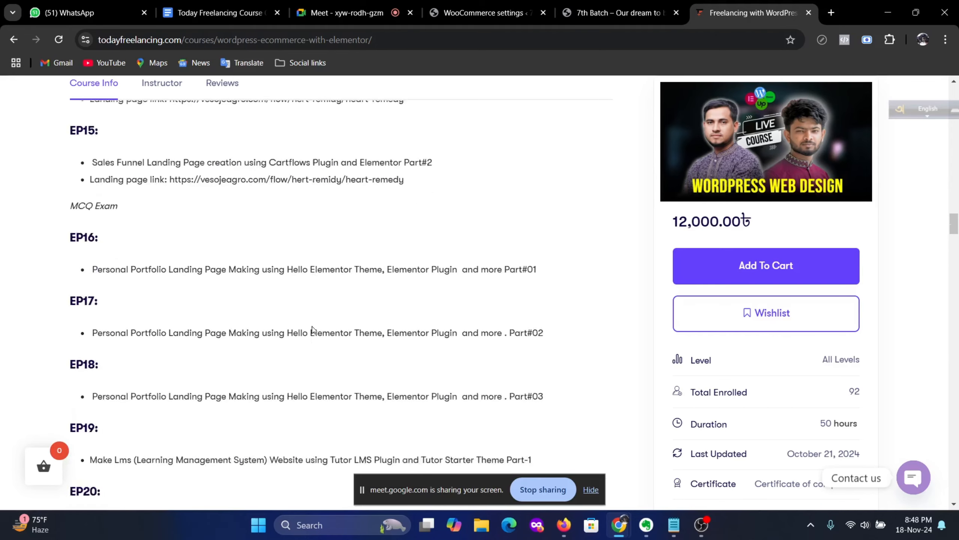
pyautogui.scroll(20, 340, 289)
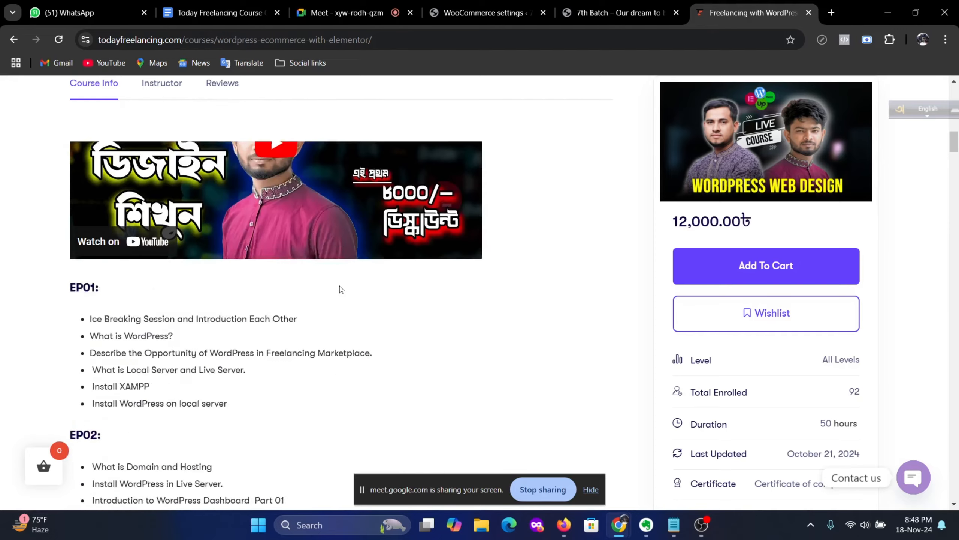
pyautogui.scroll(-10, 378, 284)
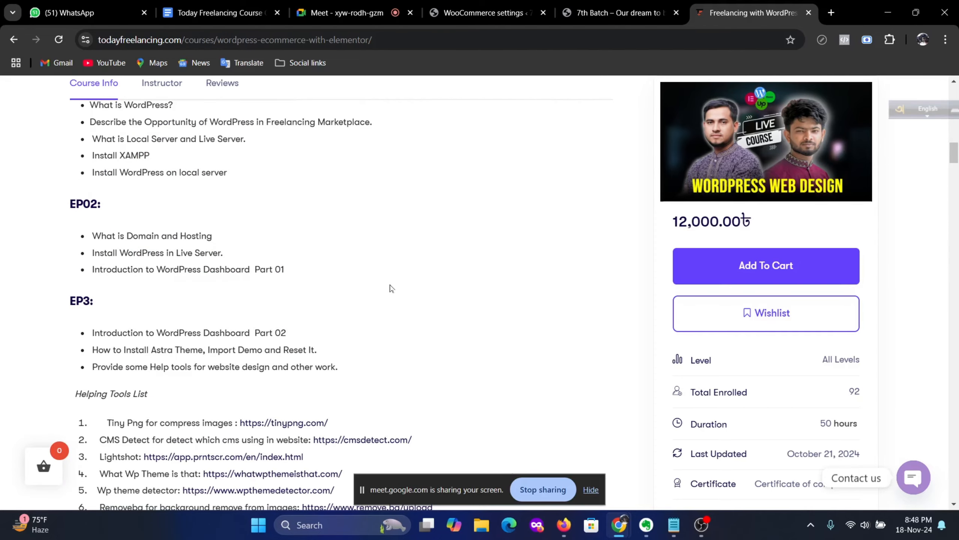
pyautogui.scroll(3, 372, 284)
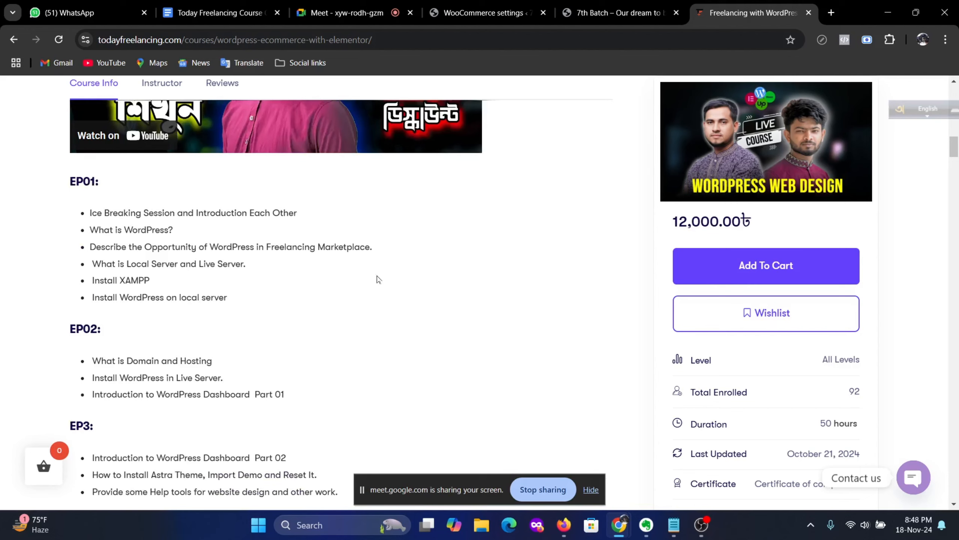
pyautogui.scroll(12, 379, 279)
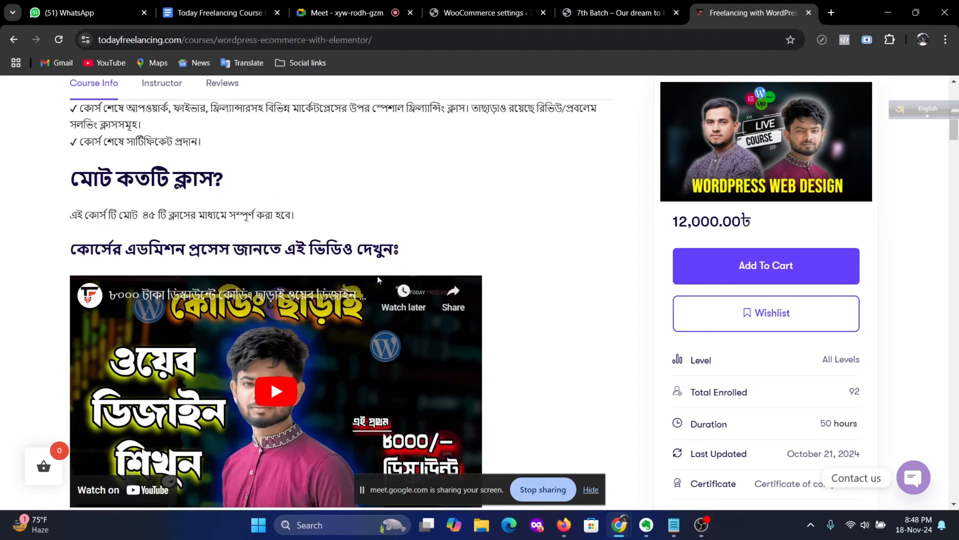
pyautogui.click(619, 12)
# Step: Return to the shipping classes list: High Bulky 0 products, Medium and Small Bulky 1 each
pyautogui.click(478, 10)
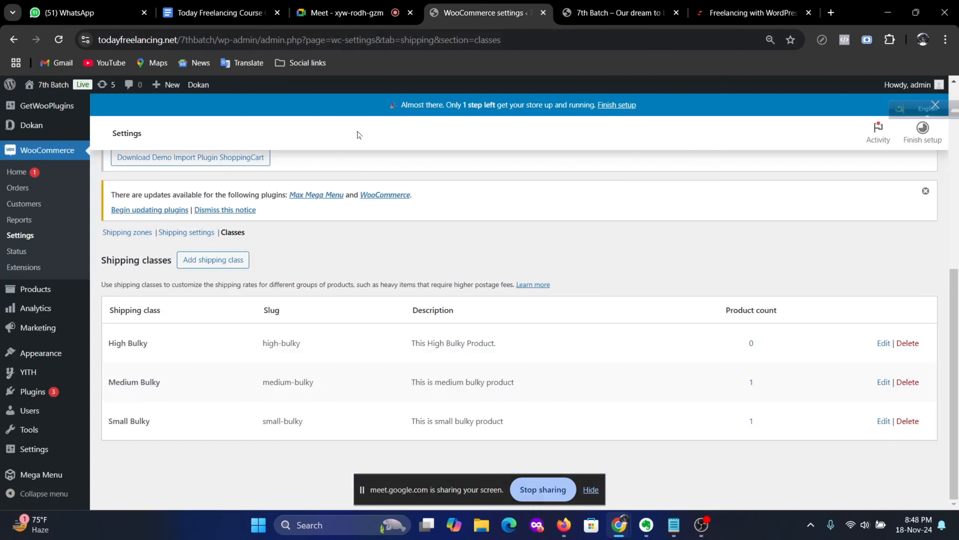
pyautogui.click(378, 12)
pyautogui.click(470, 10)
pyautogui.scroll(6, 159, 364)
pyautogui.scroll(2, 252, 352)
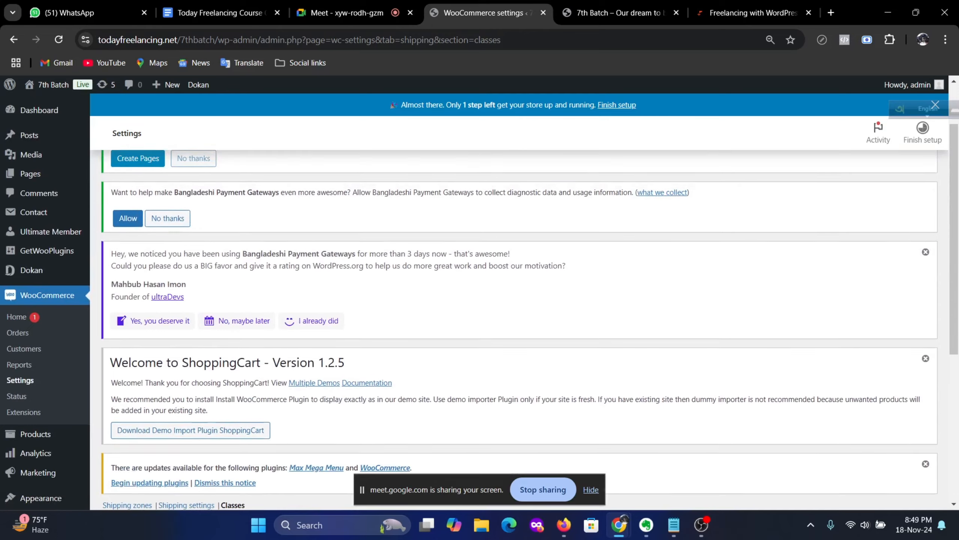
pyautogui.scroll(-4, 328, 310)
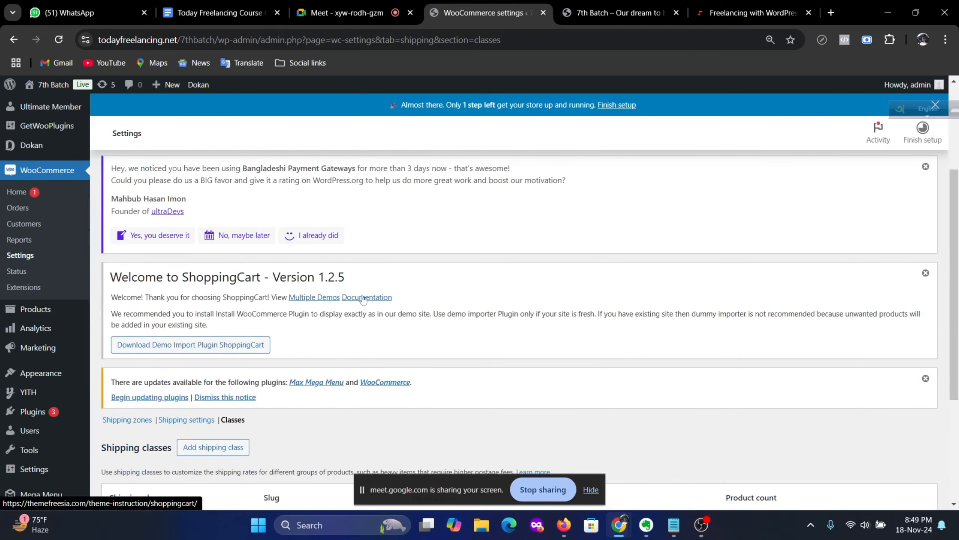
pyautogui.scroll(4, 363, 300)
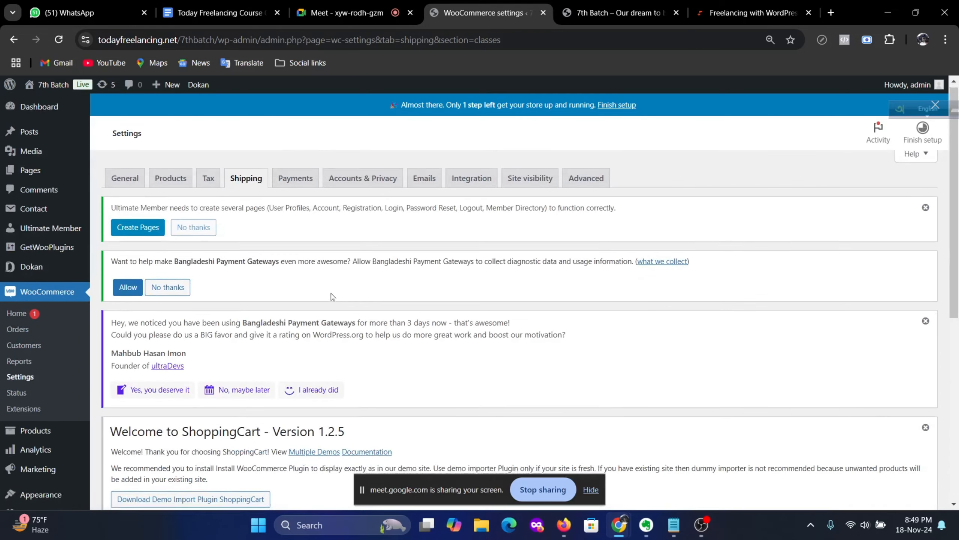
pyautogui.scroll(-8, 333, 299)
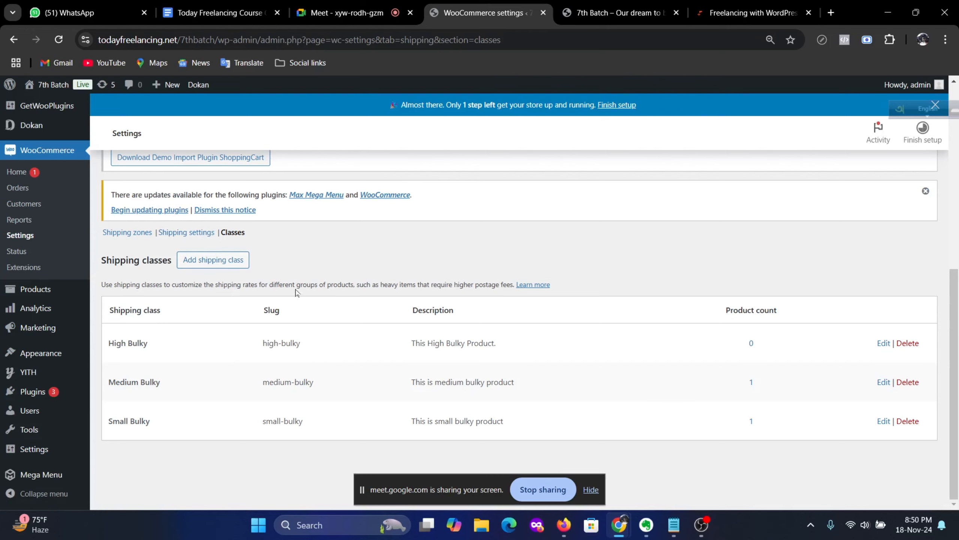
# Step: Go to Products > All Products and start a new product in the blank editor
pyautogui.scroll(6, 271, 281)
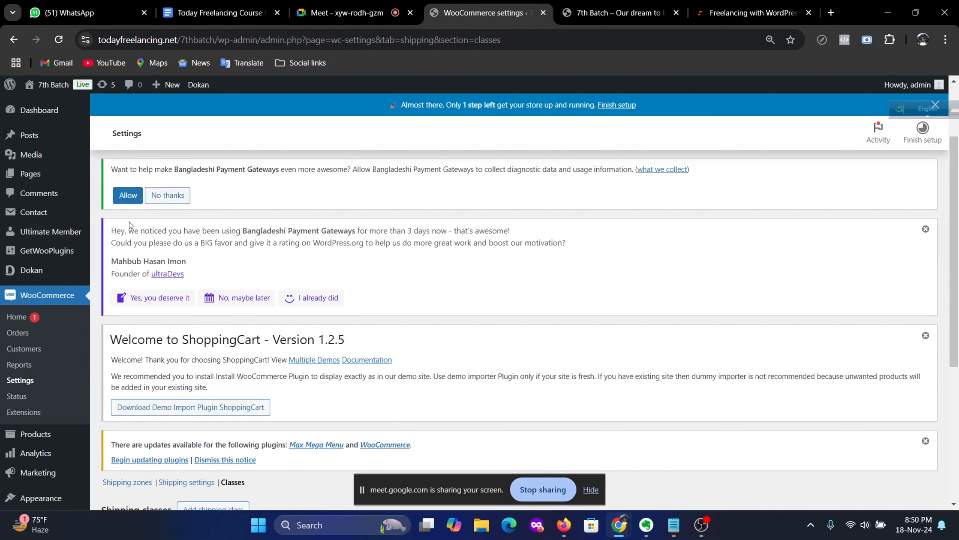
pyautogui.scroll(-3, 50, 318)
pyautogui.moveTo(45, 308)
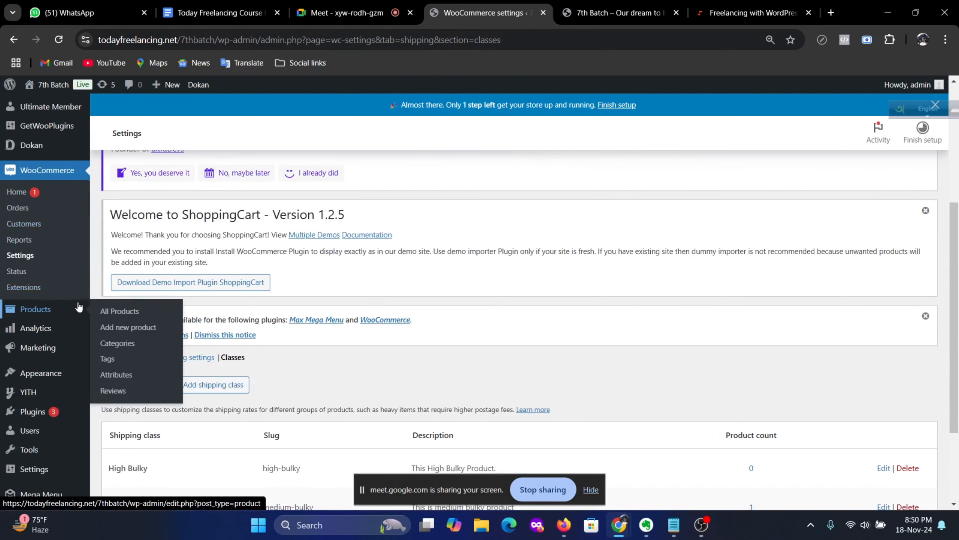
pyautogui.scroll(2, 46, 340)
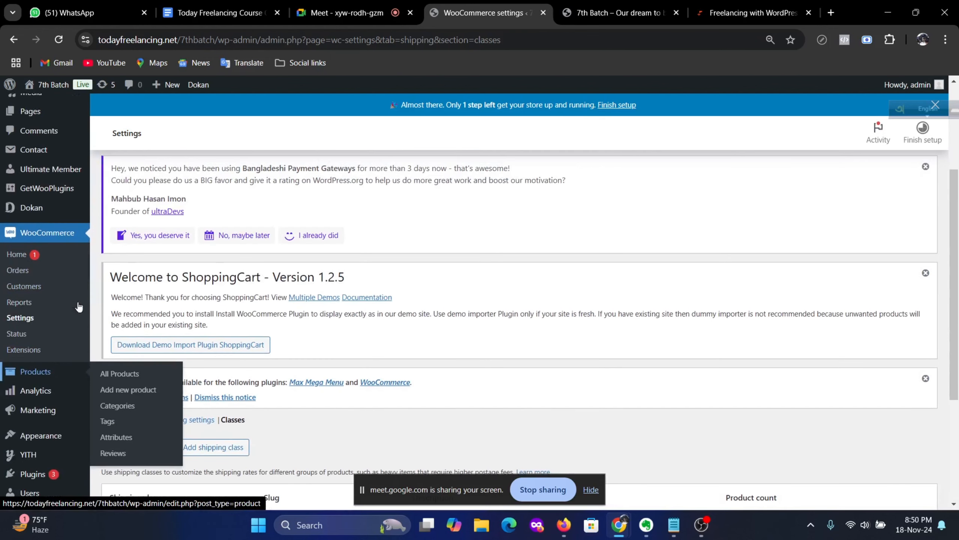
pyautogui.click(119, 373)
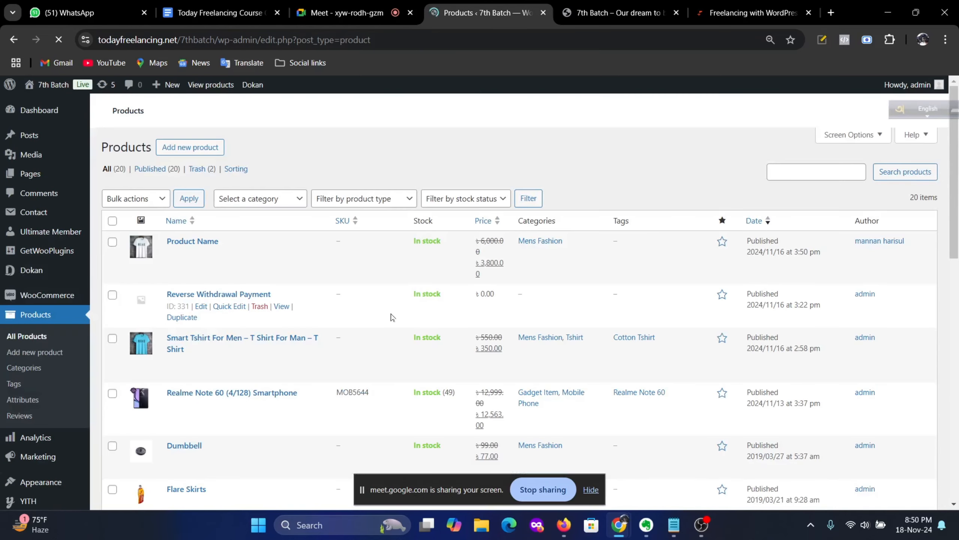
pyautogui.scroll(-5, 332, 289)
pyautogui.scroll(-3, 332, 288)
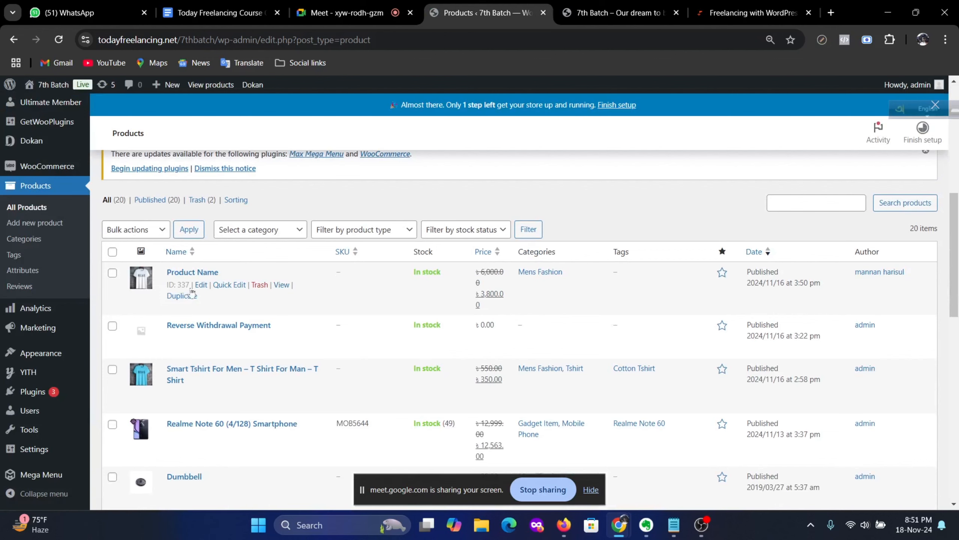
pyautogui.scroll(10, 259, 301)
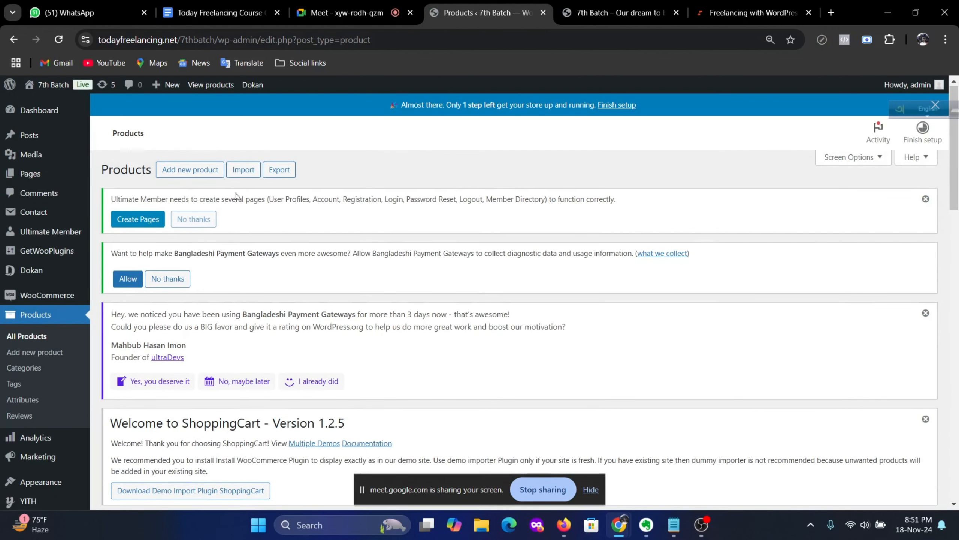
pyautogui.click(190, 169)
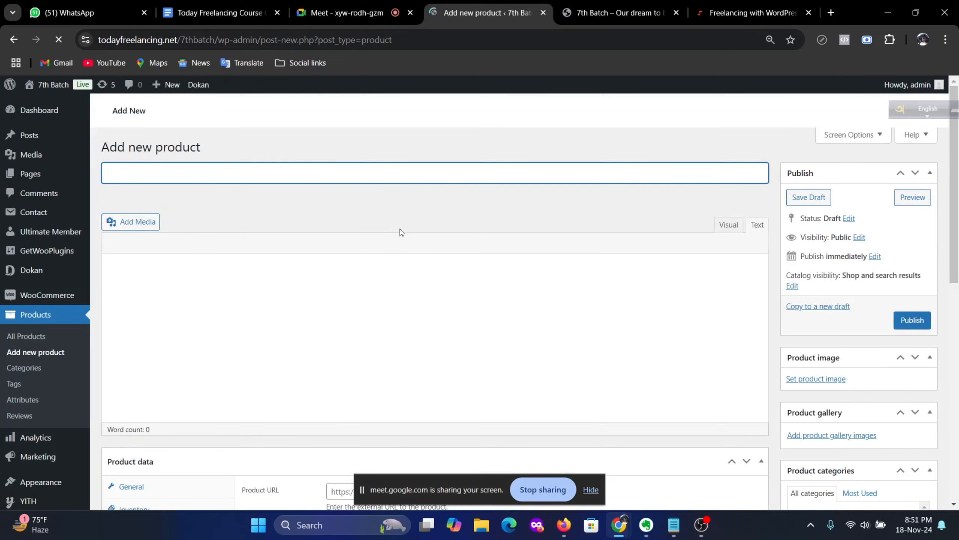
pyautogui.scroll(-10, 436, 248)
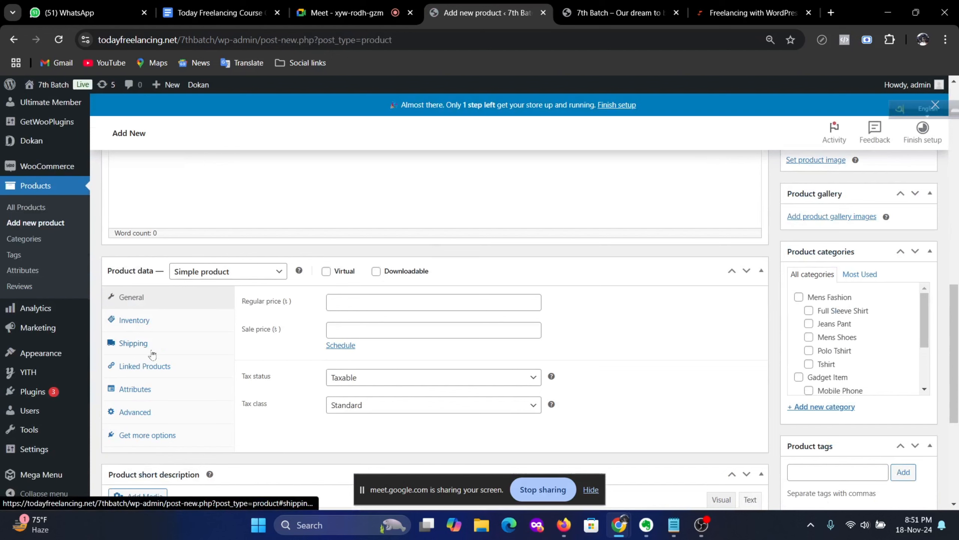
pyautogui.scroll(7, 364, 328)
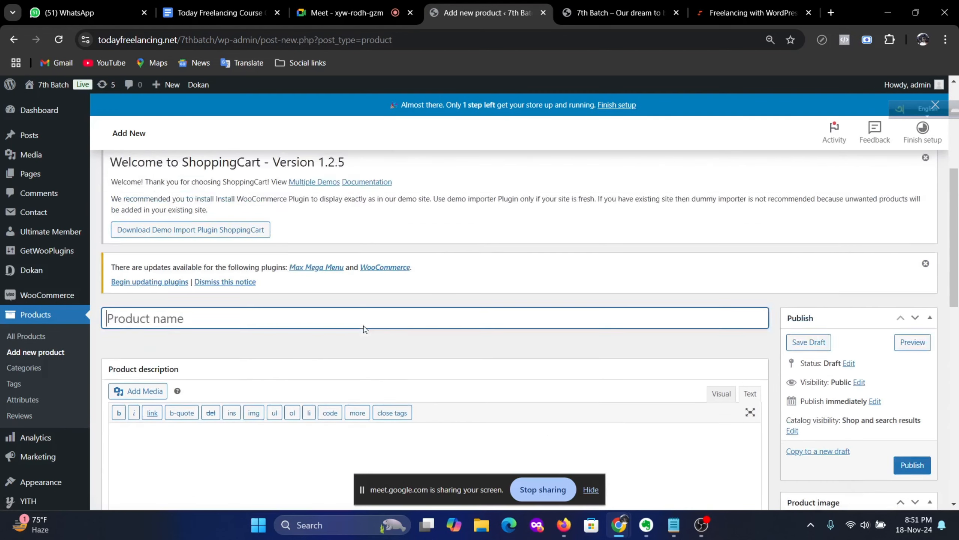
pyautogui.scroll(-2, 355, 325)
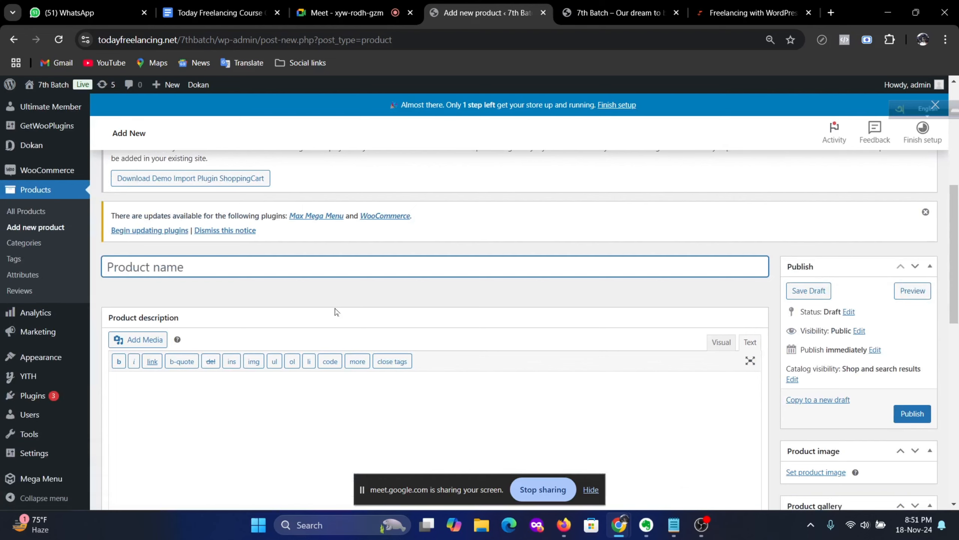
pyautogui.scroll(-8, 306, 316)
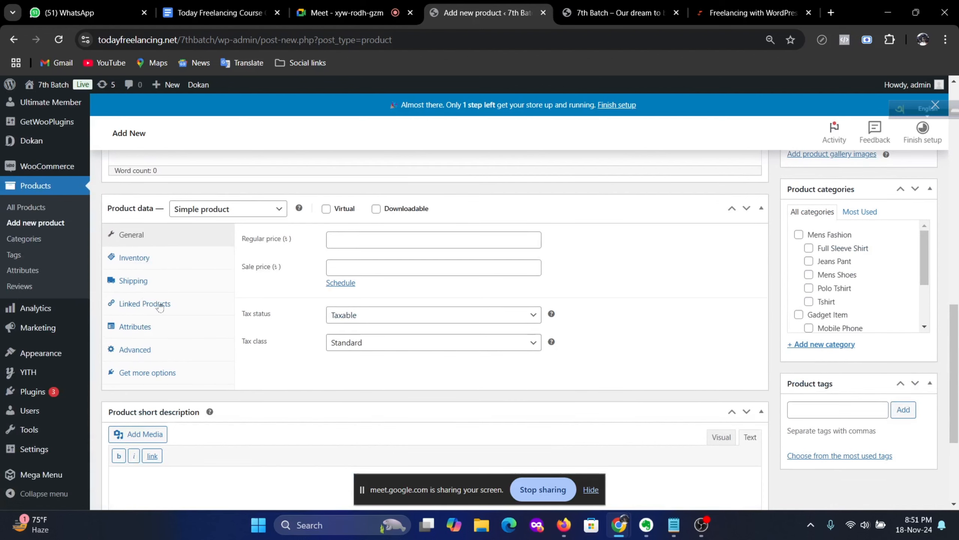
pyautogui.click(137, 290)
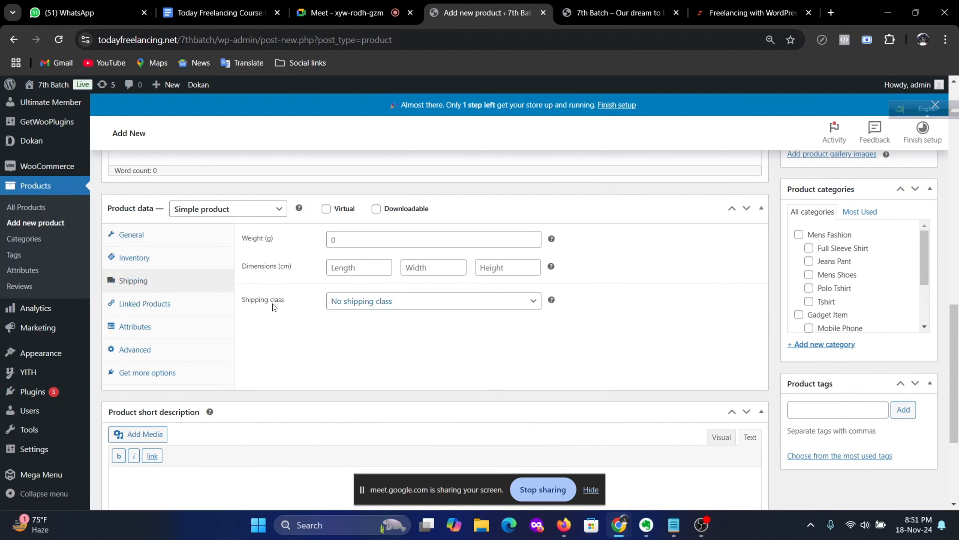
pyautogui.click(535, 303)
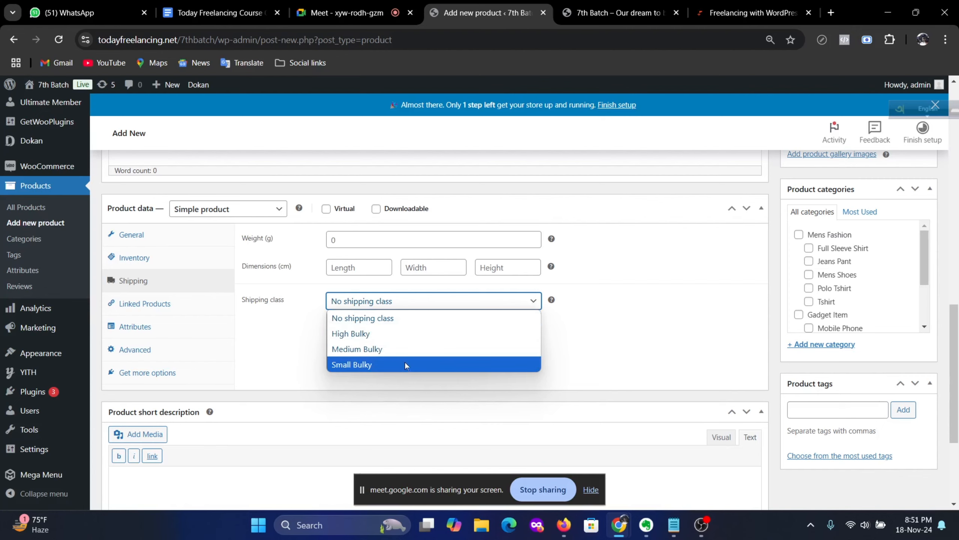
pyautogui.click(619, 357)
pyautogui.moveTo(61, 171)
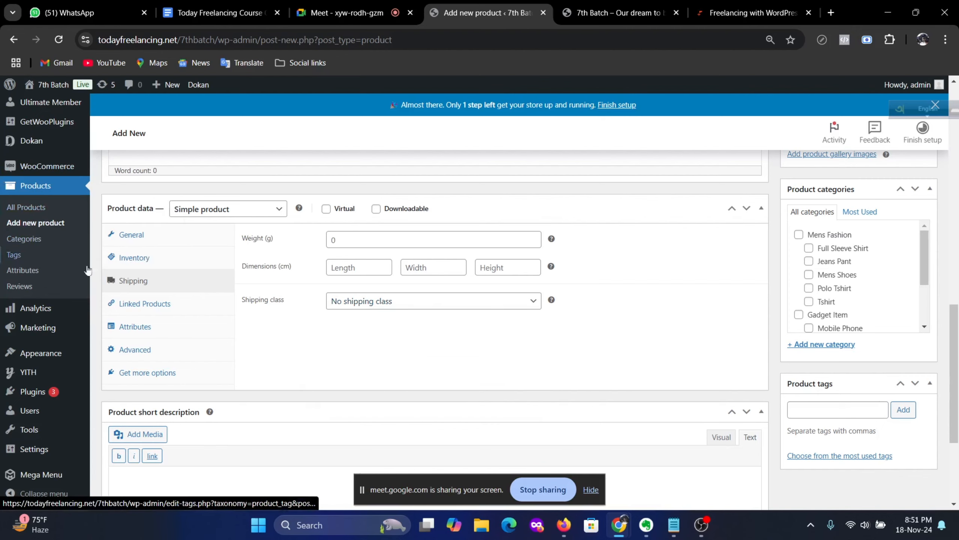
pyautogui.scroll(5, 87, 270)
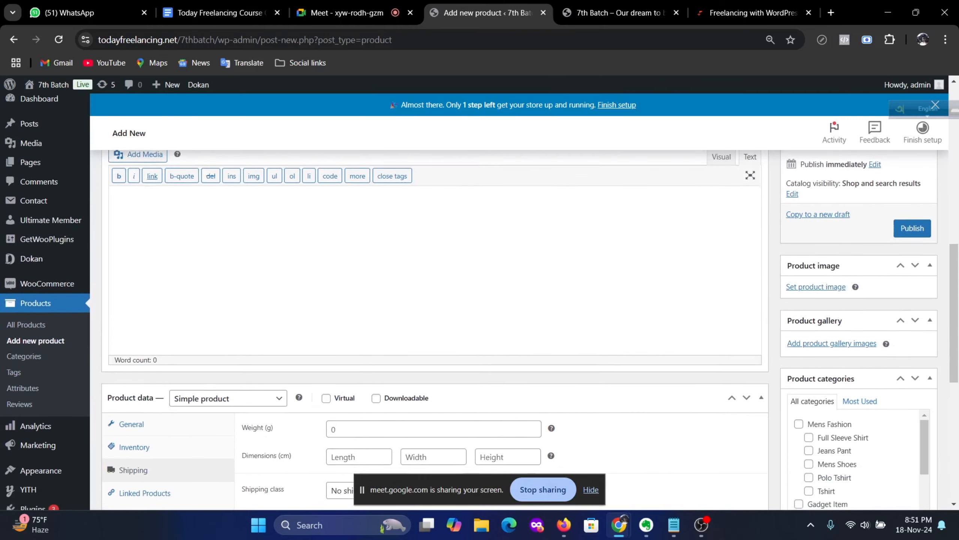
pyautogui.scroll(-5, 177, 279)
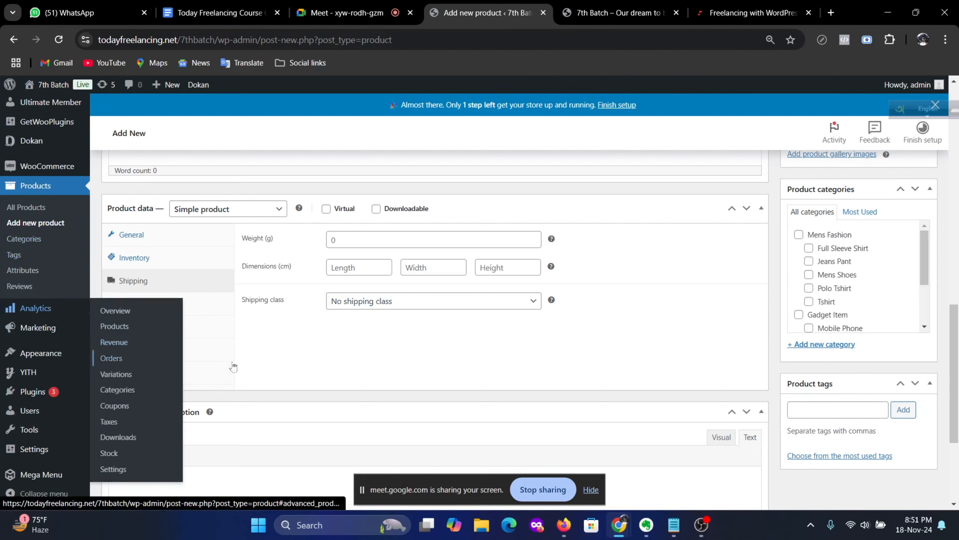
pyautogui.scroll(3, 238, 367)
pyautogui.scroll(-2, 245, 366)
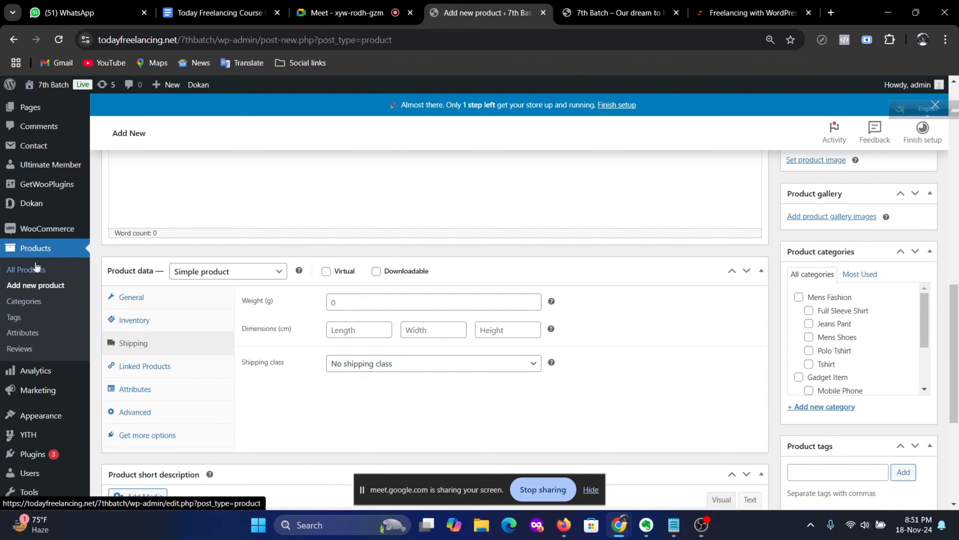
pyautogui.moveTo(58, 235)
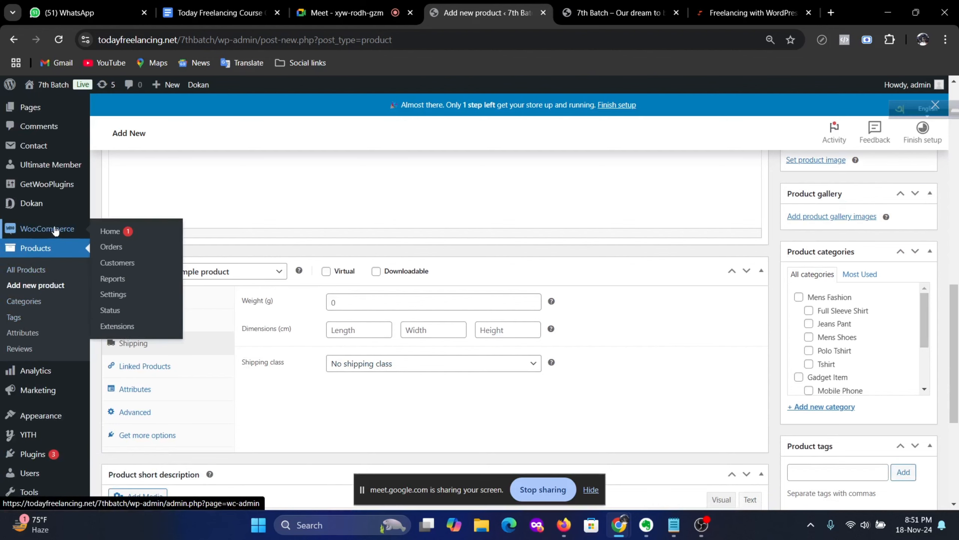
# Step: Open WooCommerce Settings > Shipping > Classes to list High, Medium and Small Bulky
pyautogui.click(168, 299)
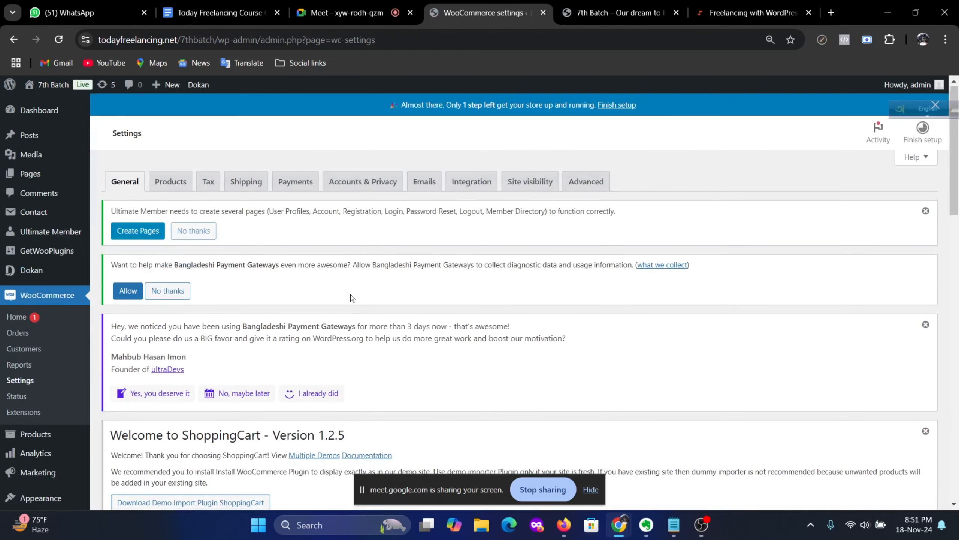
pyautogui.click(246, 181)
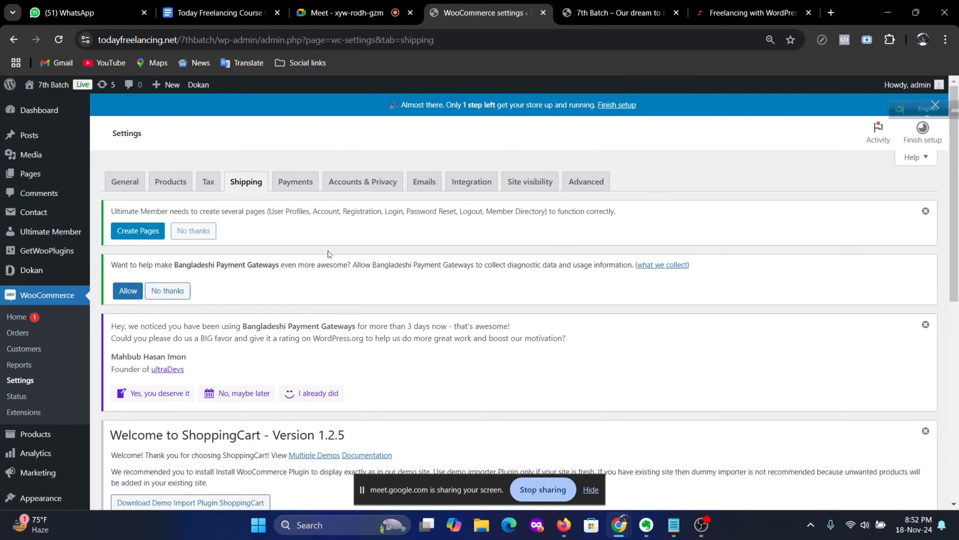
pyautogui.scroll(-10, 319, 269)
pyautogui.scroll(4, 310, 281)
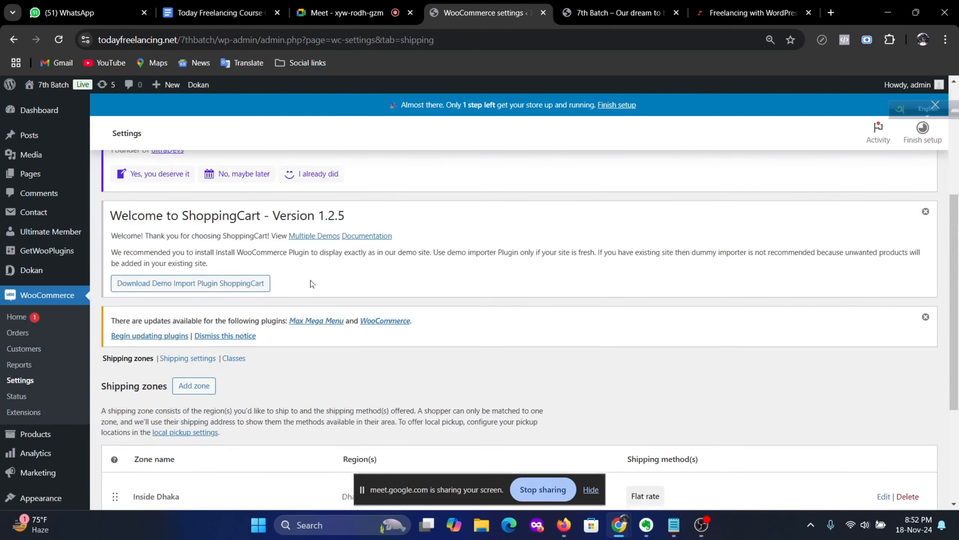
pyautogui.click(233, 365)
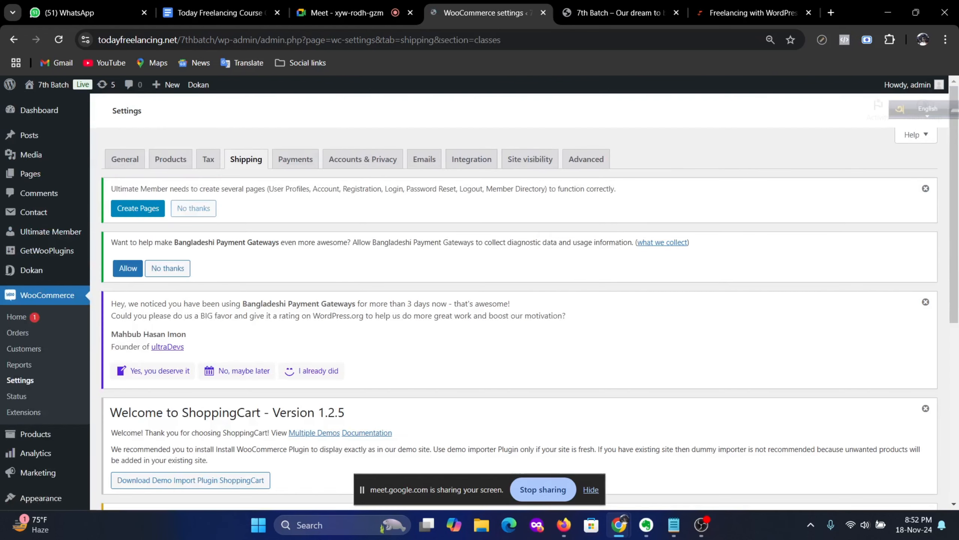
pyautogui.scroll(-8, 416, 315)
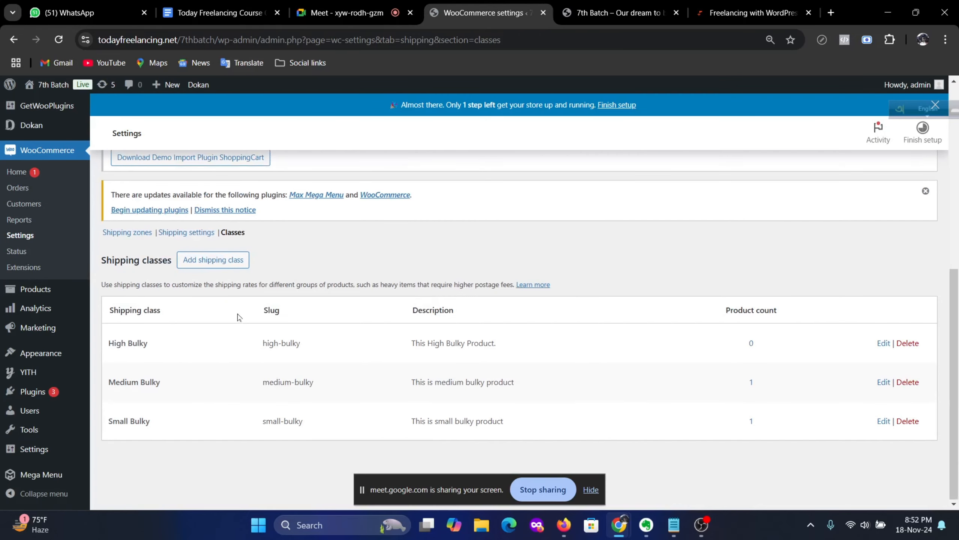
# Step: Add a shipping class named General described as 'This is general shipping charge'
pyautogui.click(204, 262)
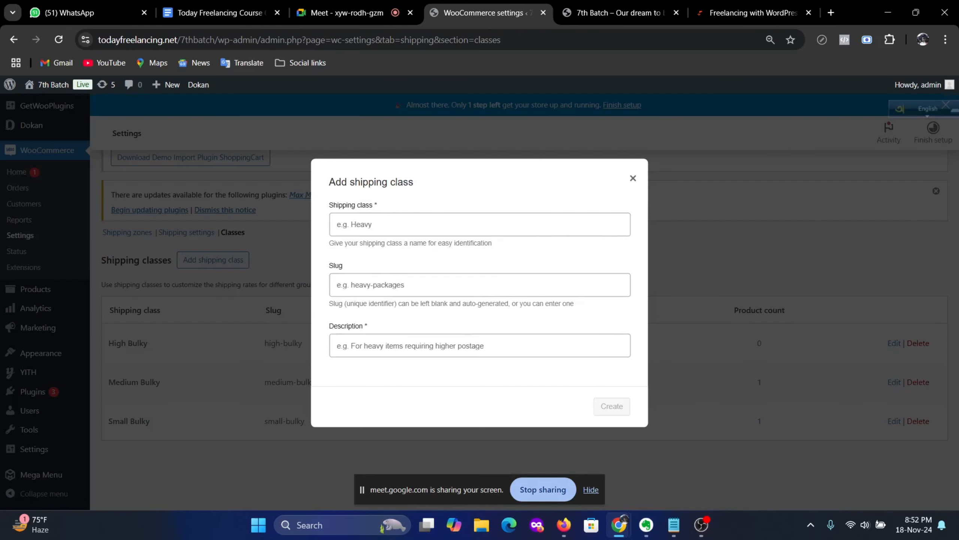
pyautogui.click(408, 224)
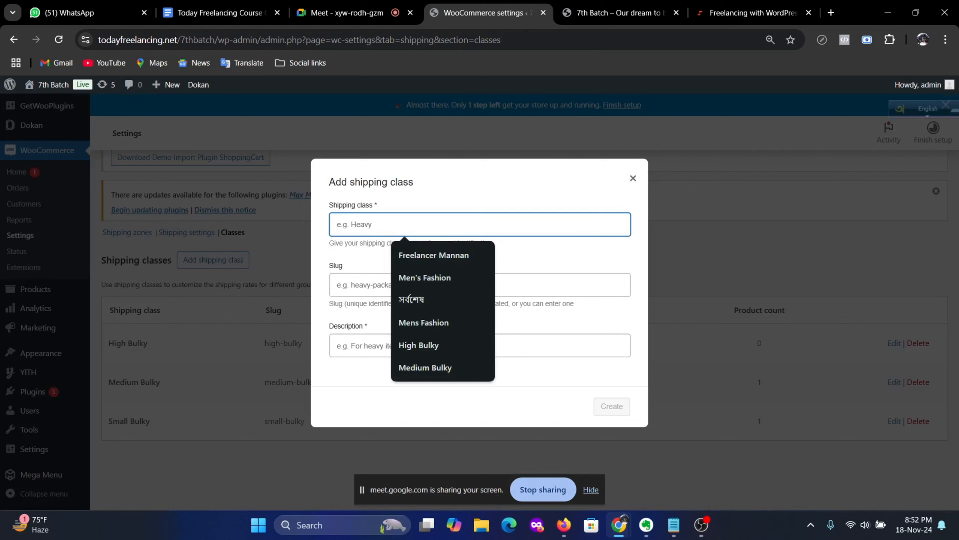
pyautogui.write('l')
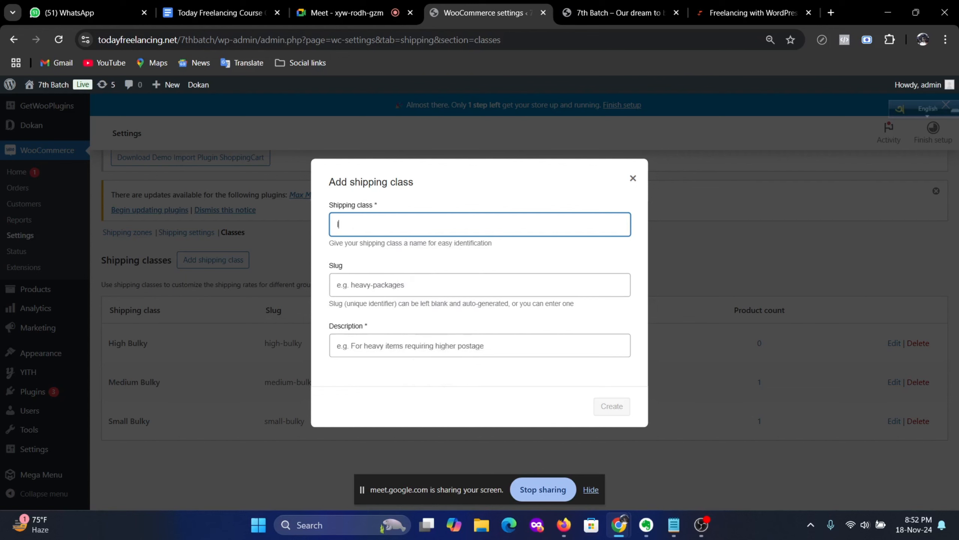
pyautogui.press('BackSpace')
pyautogui.press('BackSpace')
pyautogui.write('General')
pyautogui.click(456, 255)
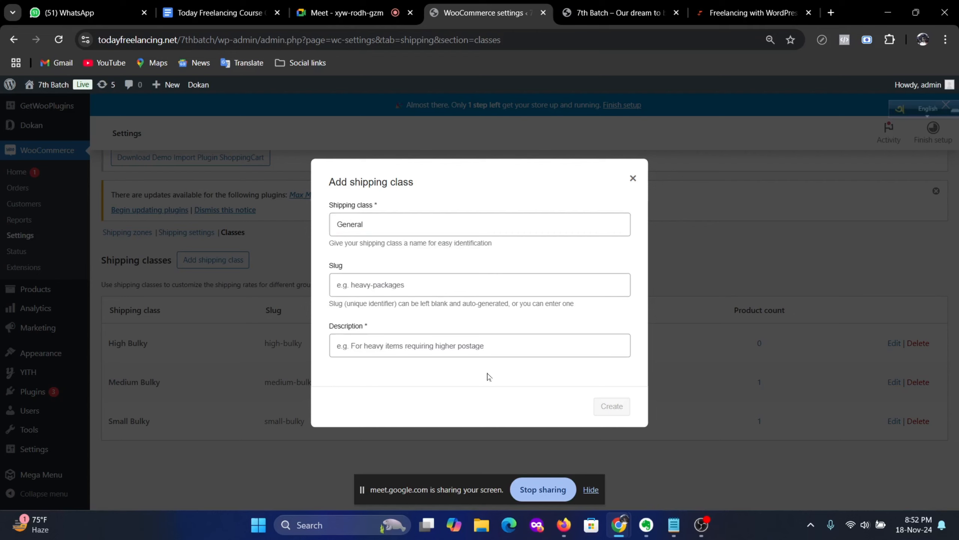
pyautogui.click(483, 349)
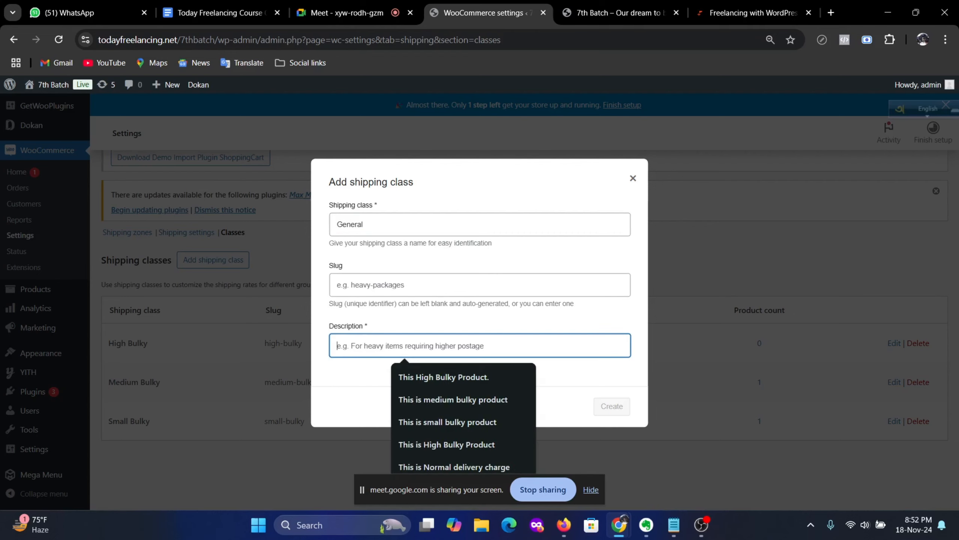
pyautogui.write('This is ')
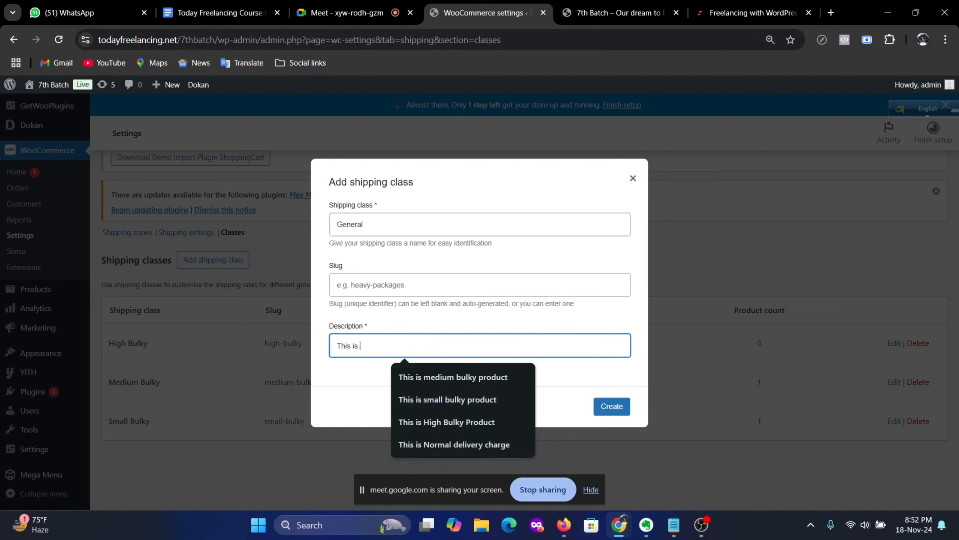
pyautogui.write('gen')
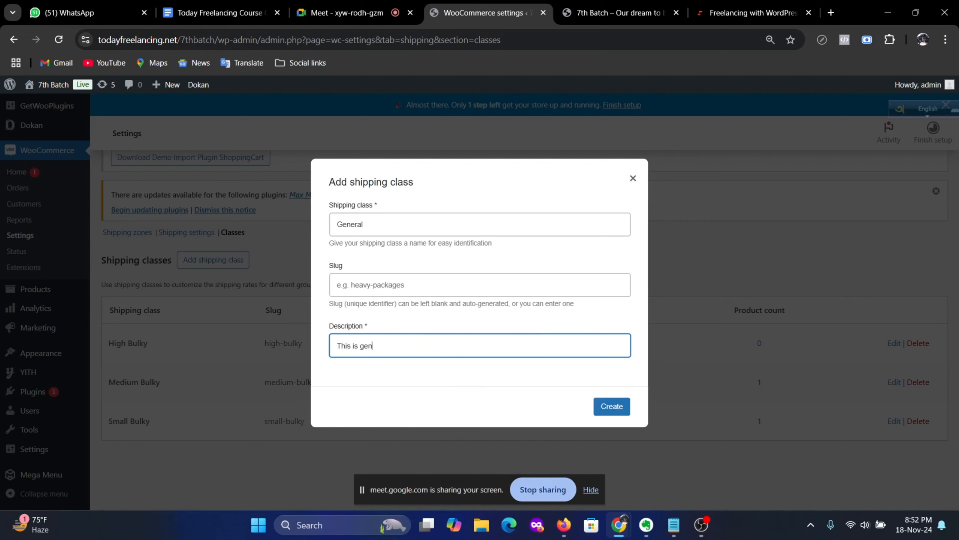
pyautogui.write('eral shipping charge')
pyautogui.click(606, 404)
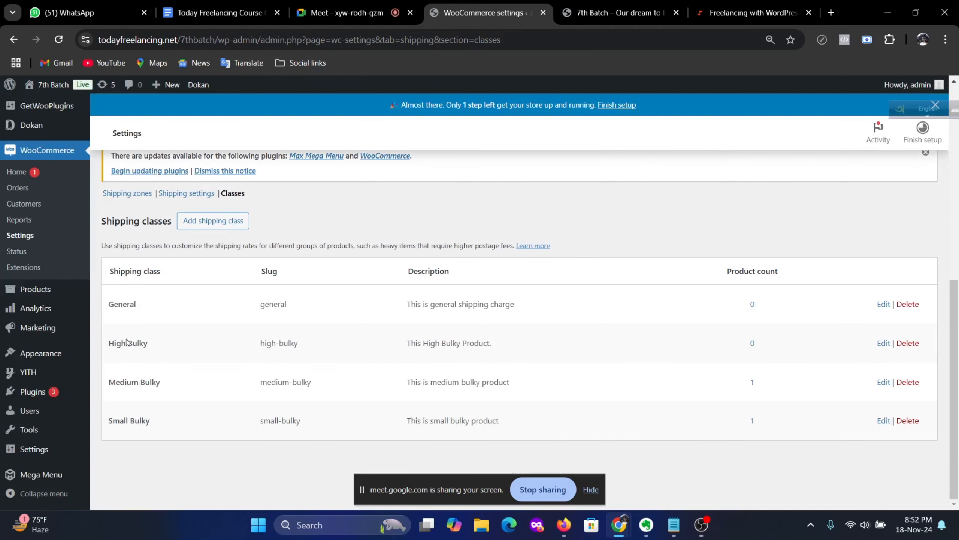
# Step: Set the General class cost to 70 in the Inside Dhaka flat rate and save
pyautogui.scroll(2, 223, 328)
pyautogui.scroll(1, 223, 328)
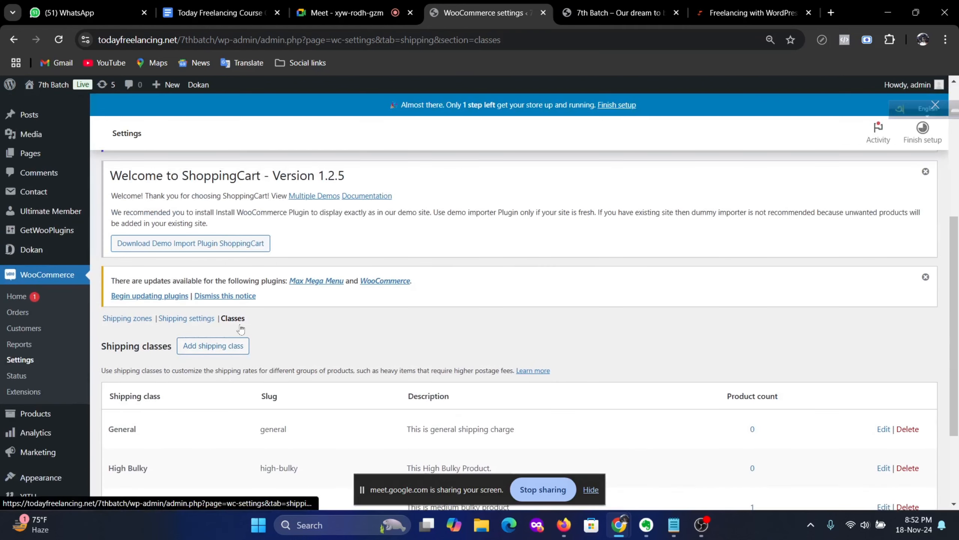
pyautogui.click(132, 324)
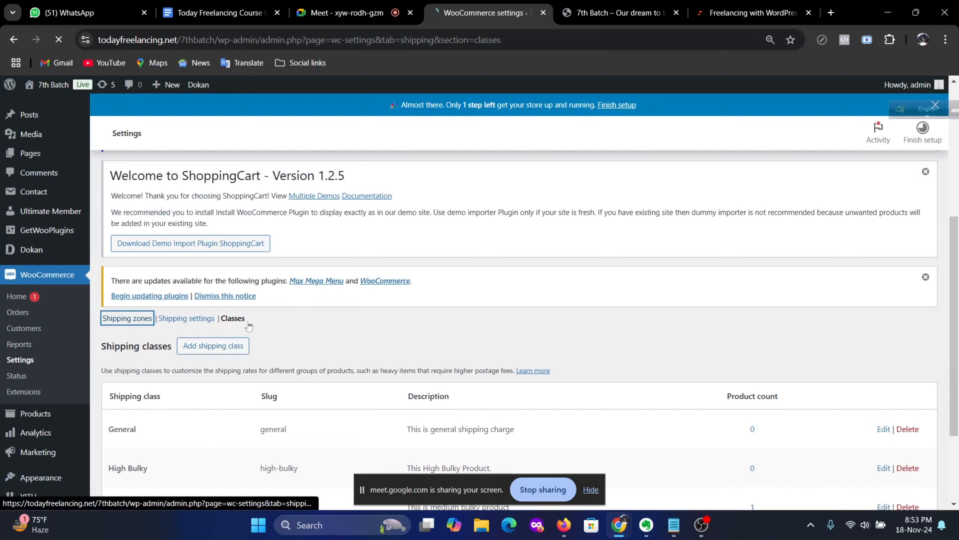
pyautogui.scroll(-9, 233, 338)
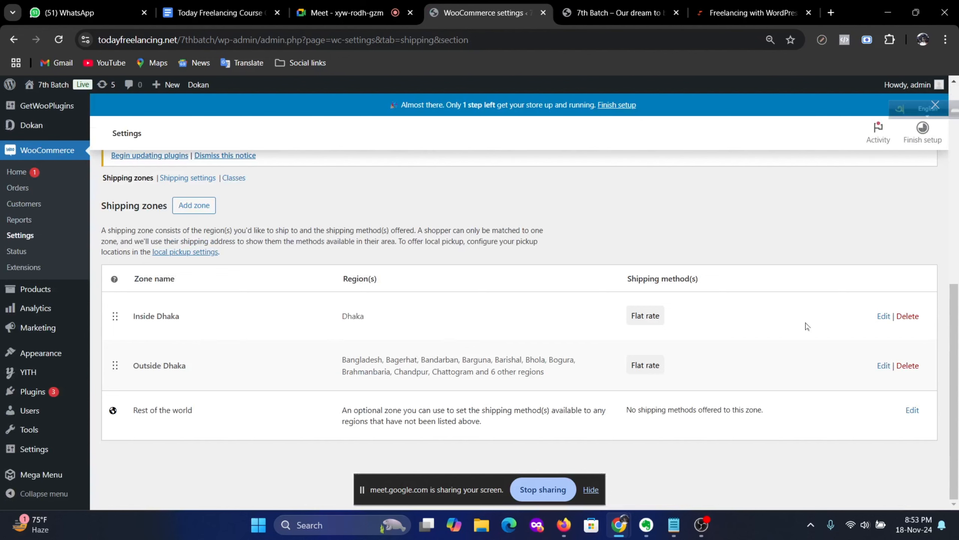
pyautogui.click(884, 316)
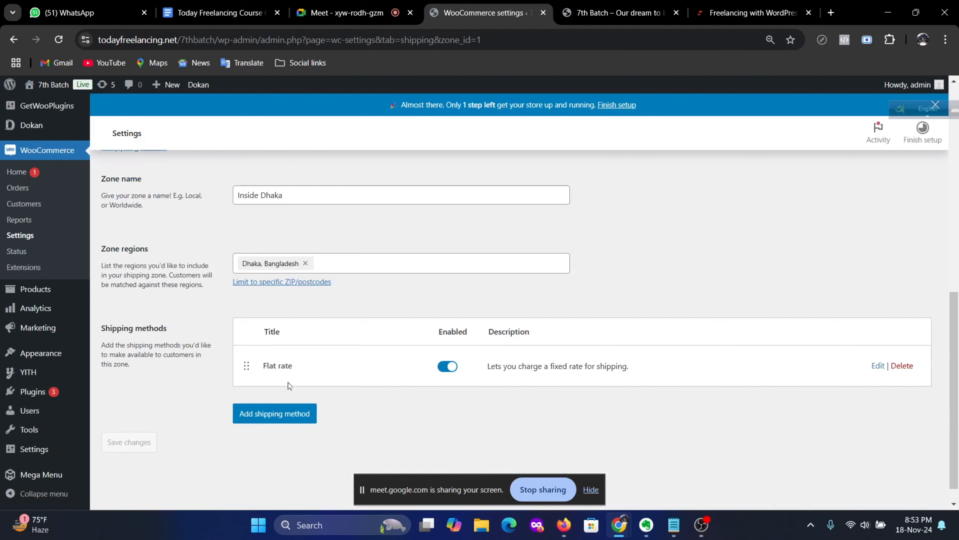
pyautogui.click(876, 365)
pyautogui.scroll(-6, 466, 335)
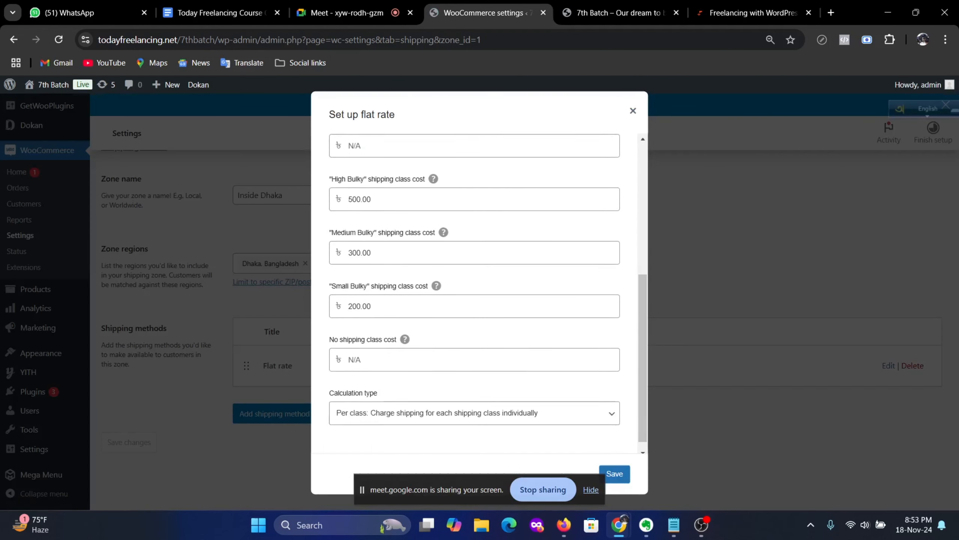
pyautogui.scroll(3, 437, 398)
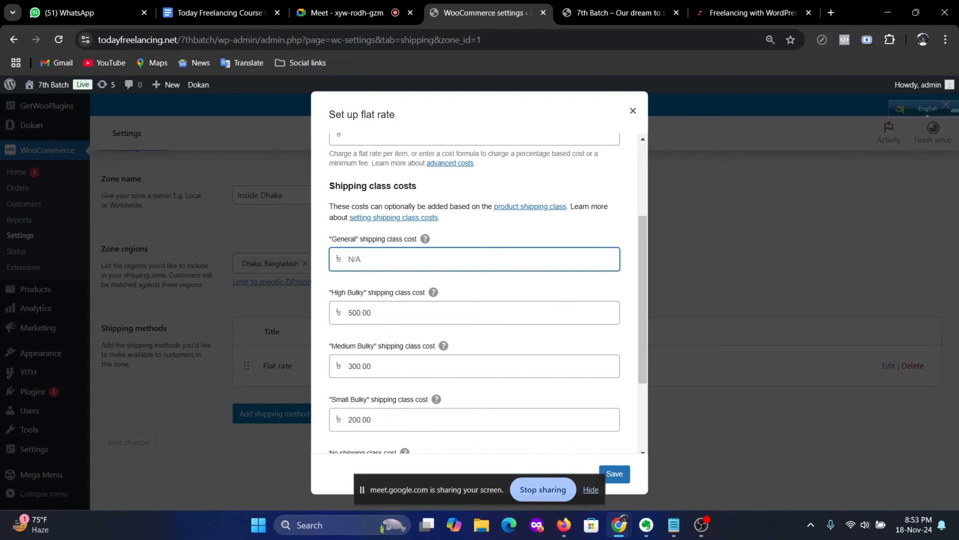
pyautogui.scroll(-3, 572, 294)
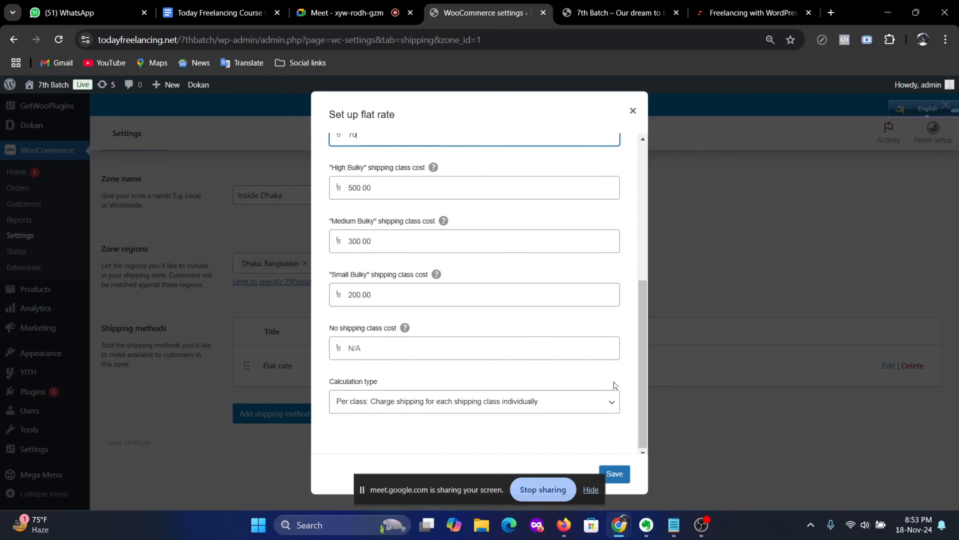
pyautogui.click(615, 474)
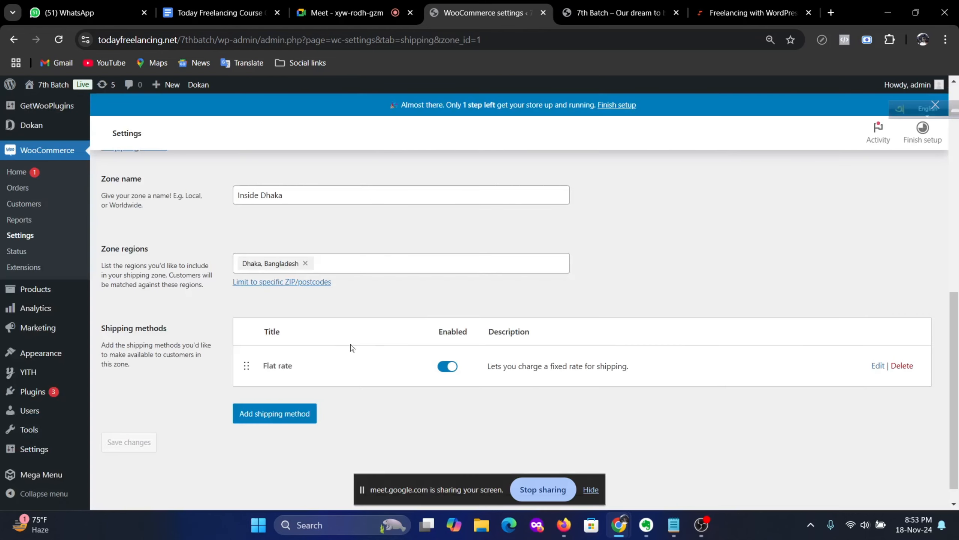
pyautogui.scroll(3, 204, 285)
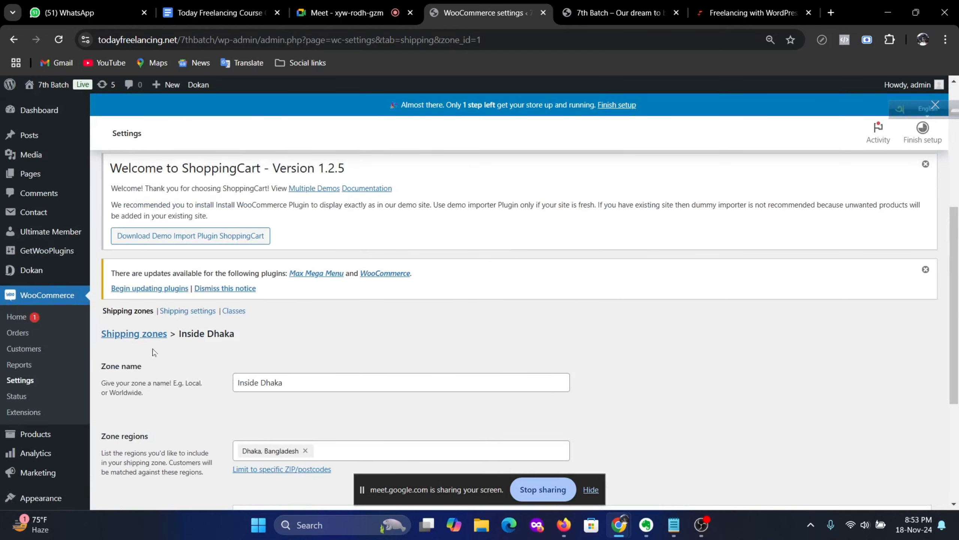
# Step: Open the flat rate settings of the Outside Dhaka shipping zone
pyautogui.click(134, 334)
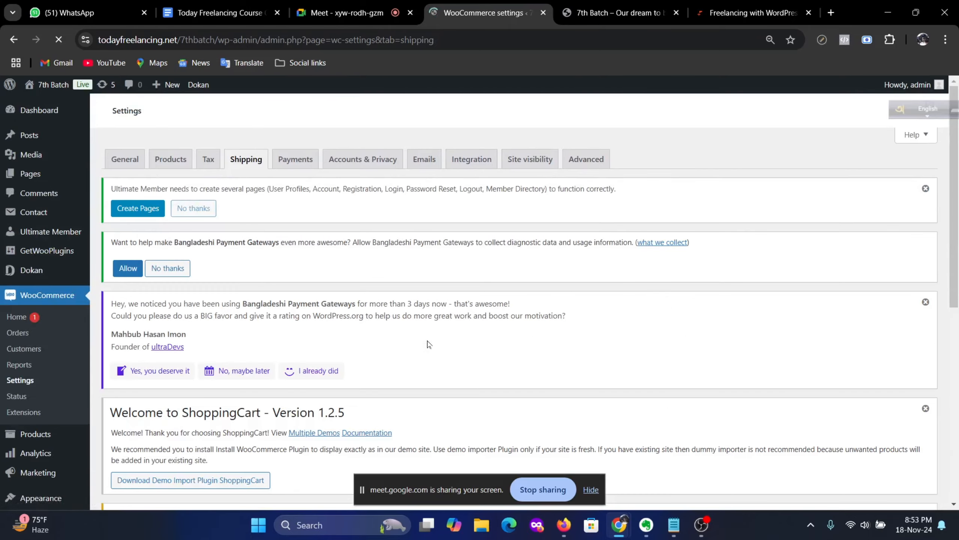
pyautogui.scroll(-10, 429, 344)
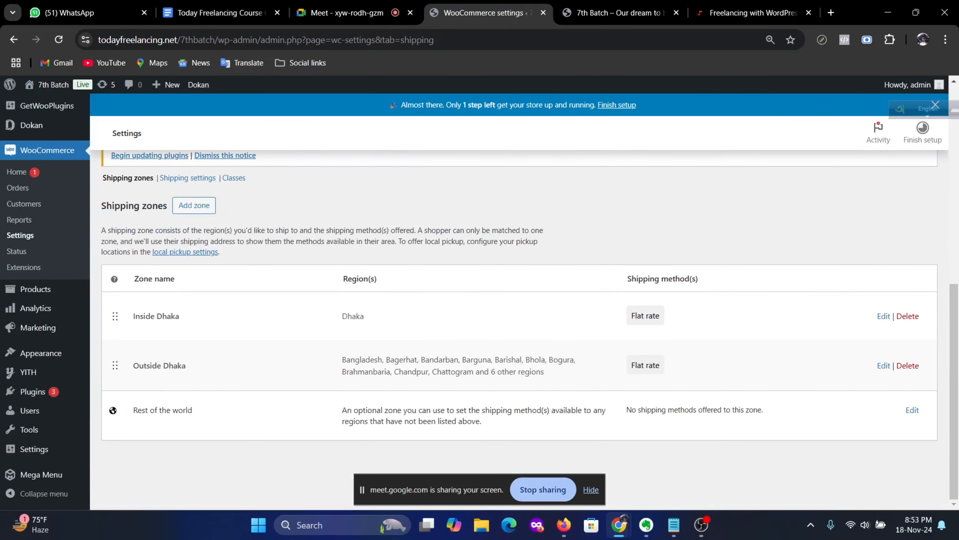
pyautogui.click(883, 366)
pyautogui.scroll(-3, 428, 335)
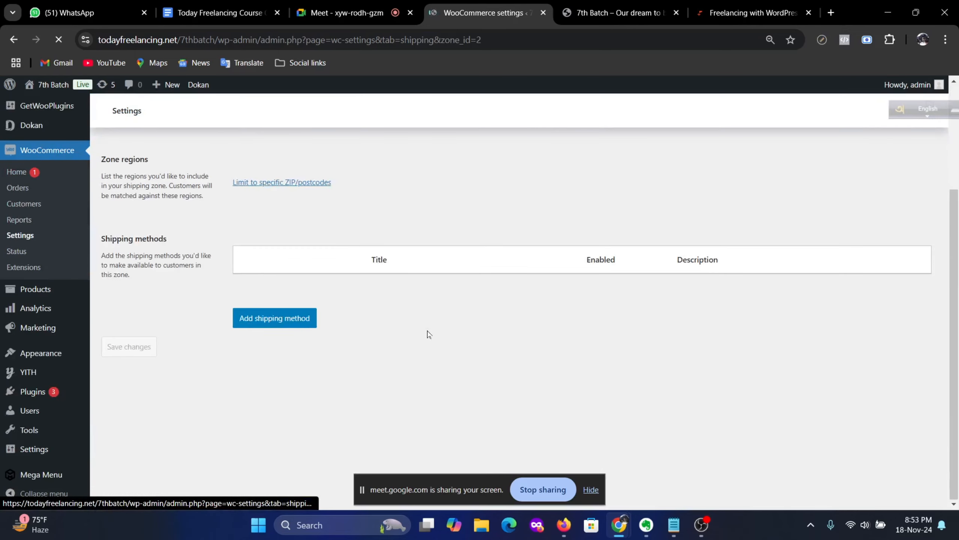
pyautogui.scroll(-5, 748, 381)
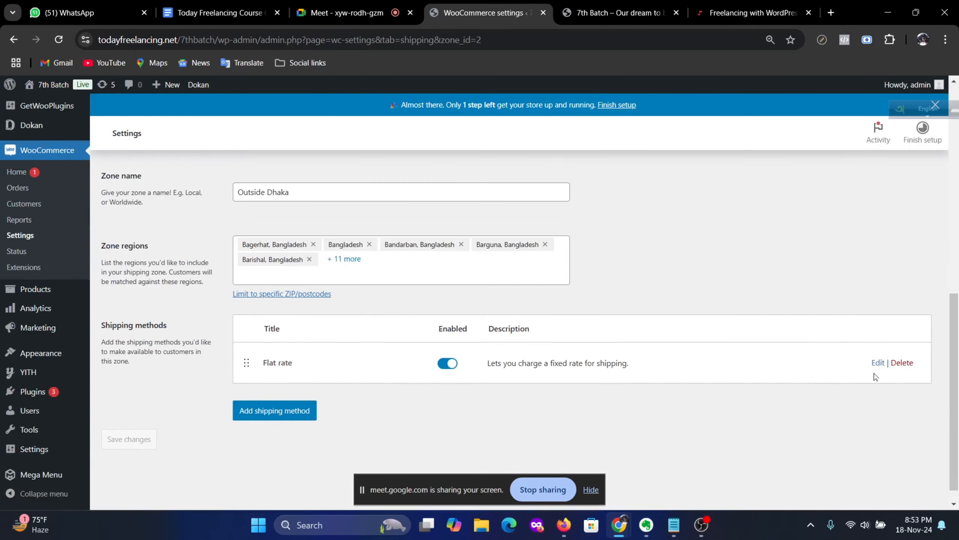
pyautogui.click(877, 363)
# Step: Enter 130 as the General shipping class cost and save the flat rate
pyautogui.scroll(-2, 423, 359)
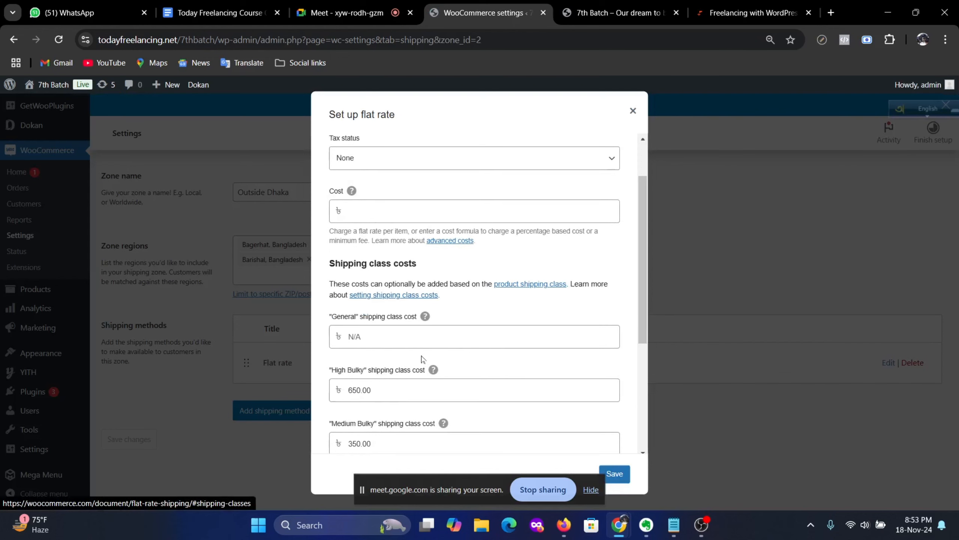
pyautogui.click(423, 336)
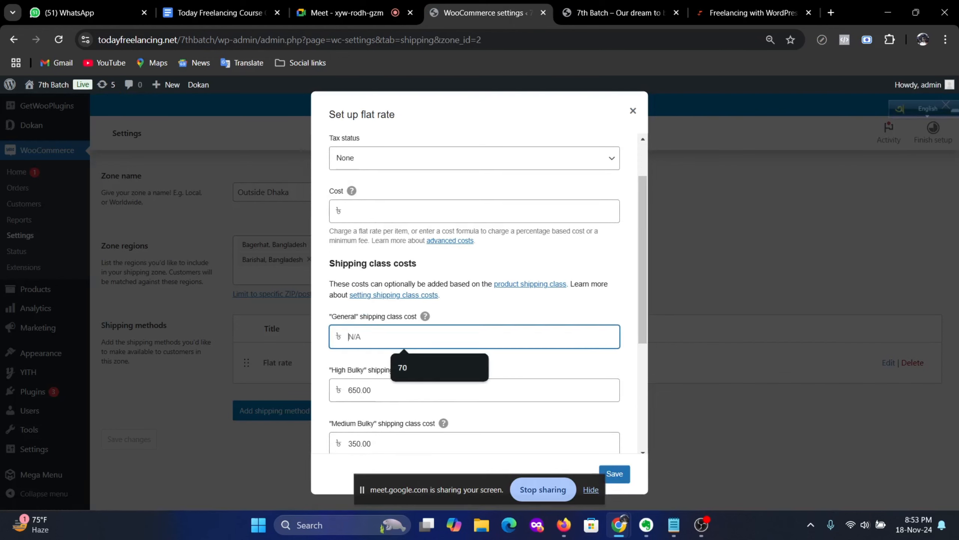
pyautogui.write('13')
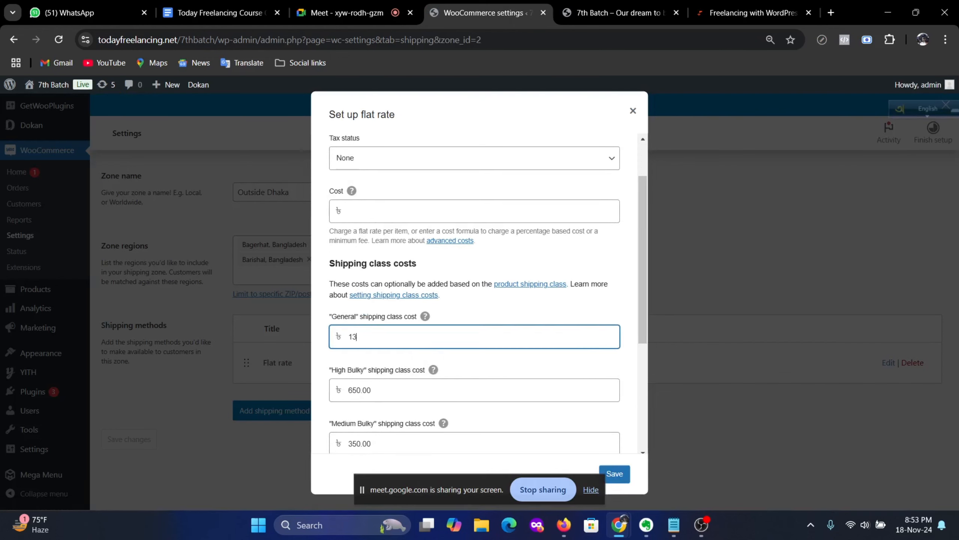
pyautogui.write('0')
pyautogui.scroll(-5, 435, 354)
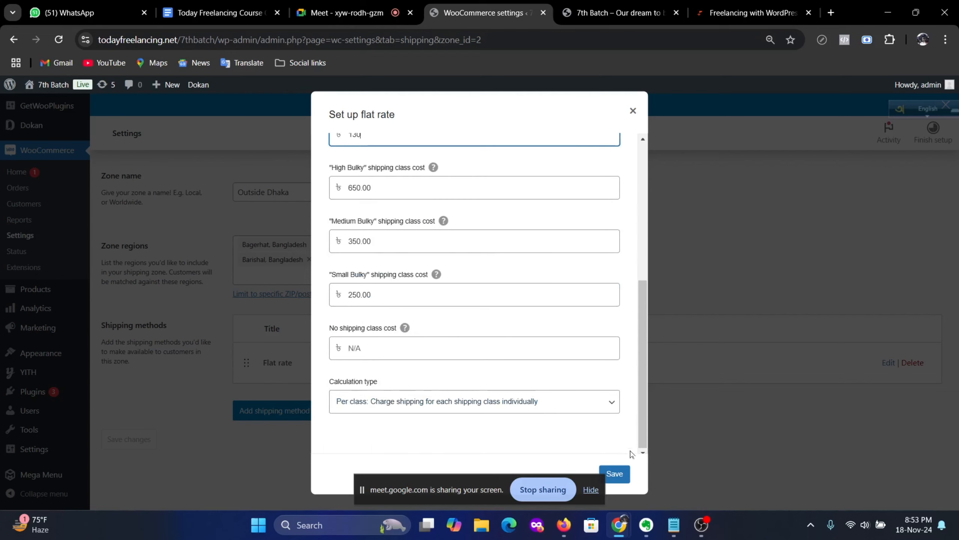
pyautogui.click(613, 473)
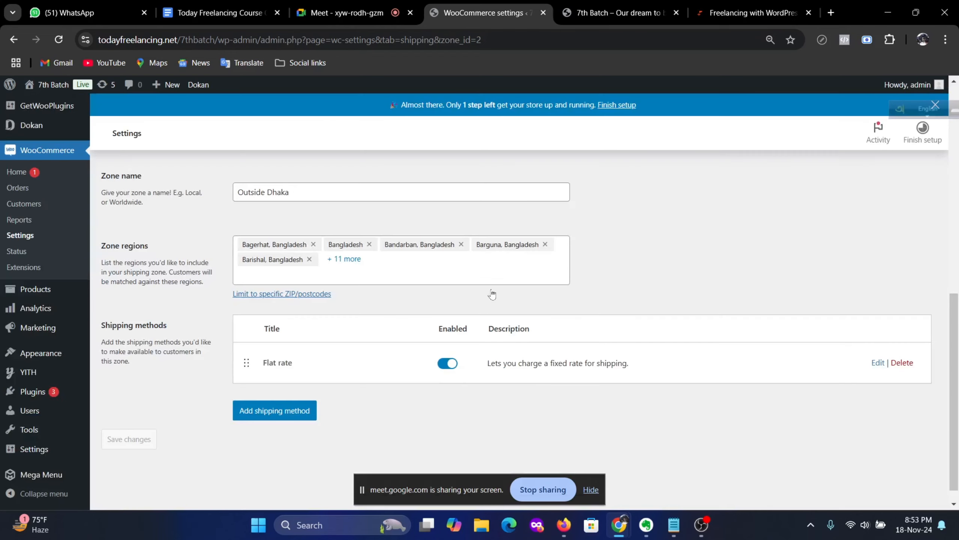
pyautogui.scroll(5, 307, 336)
pyautogui.scroll(5, 307, 336)
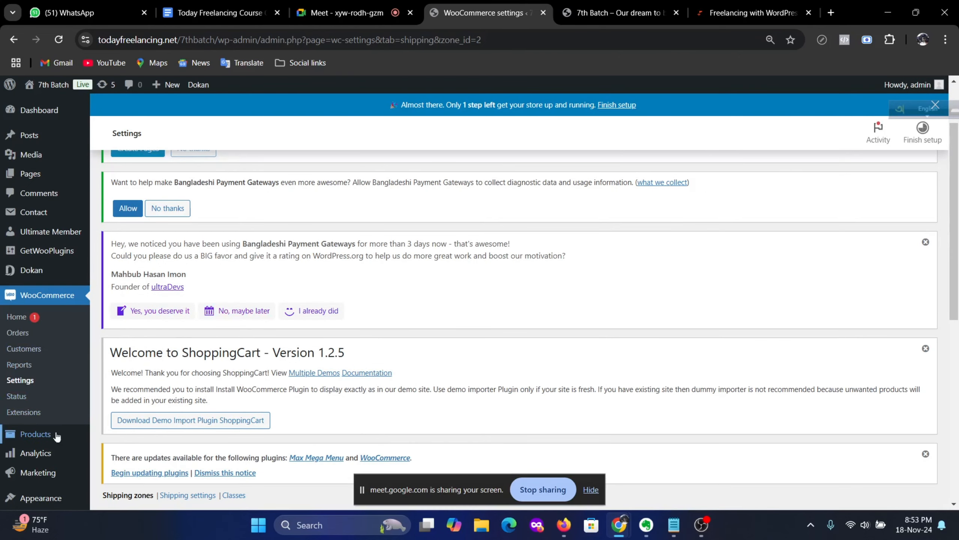
# Step: Start a new product named Tshirt with a regular price of 500
pyautogui.moveTo(51, 433)
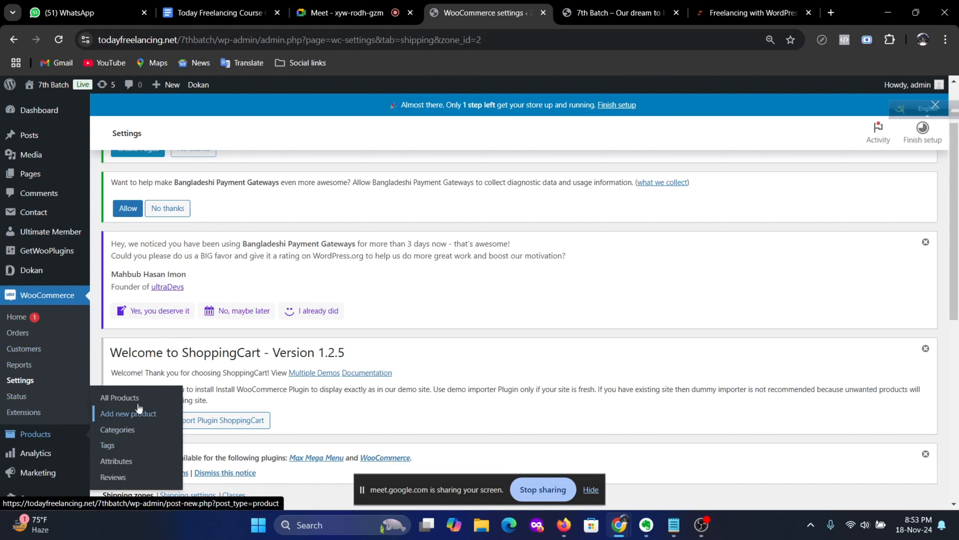
pyautogui.click(125, 413)
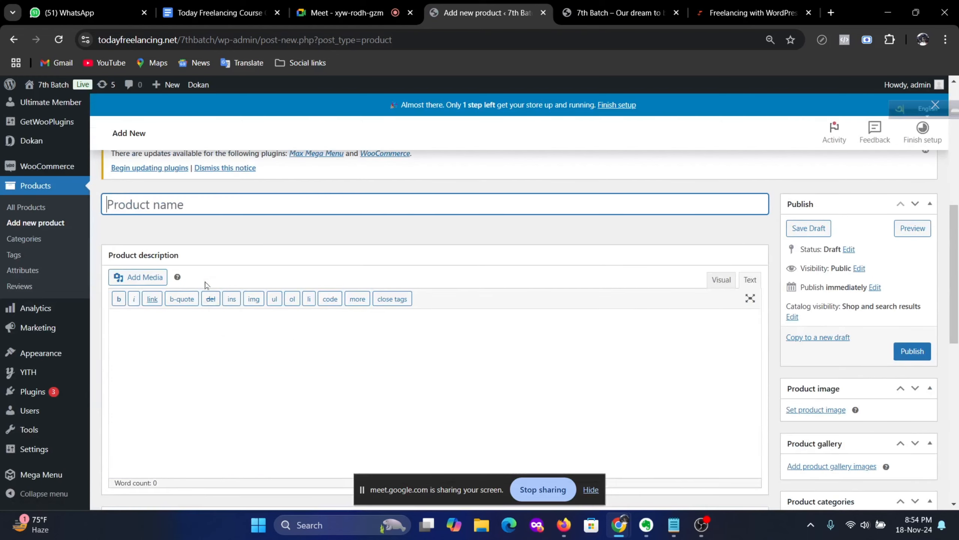
pyautogui.write('Tshirt')
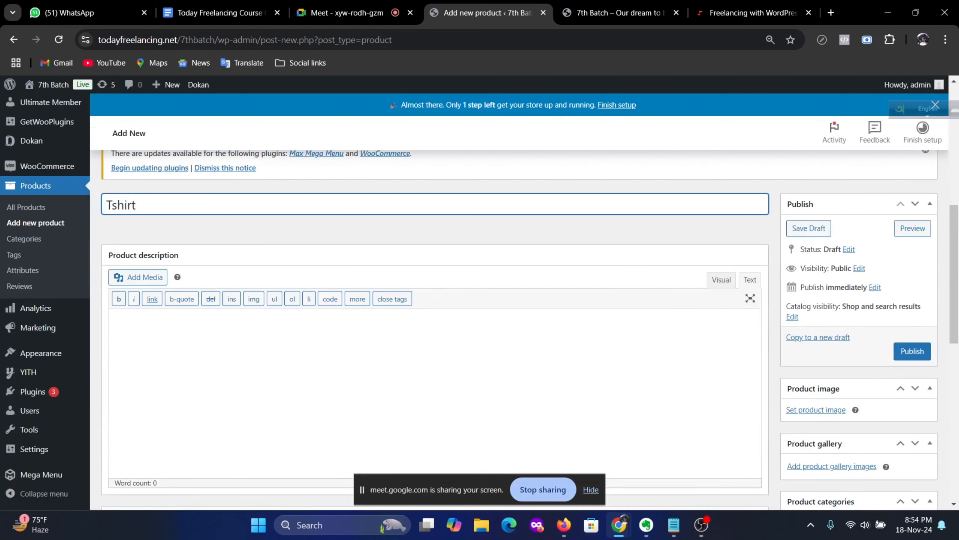
pyautogui.scroll(-8, 148, 244)
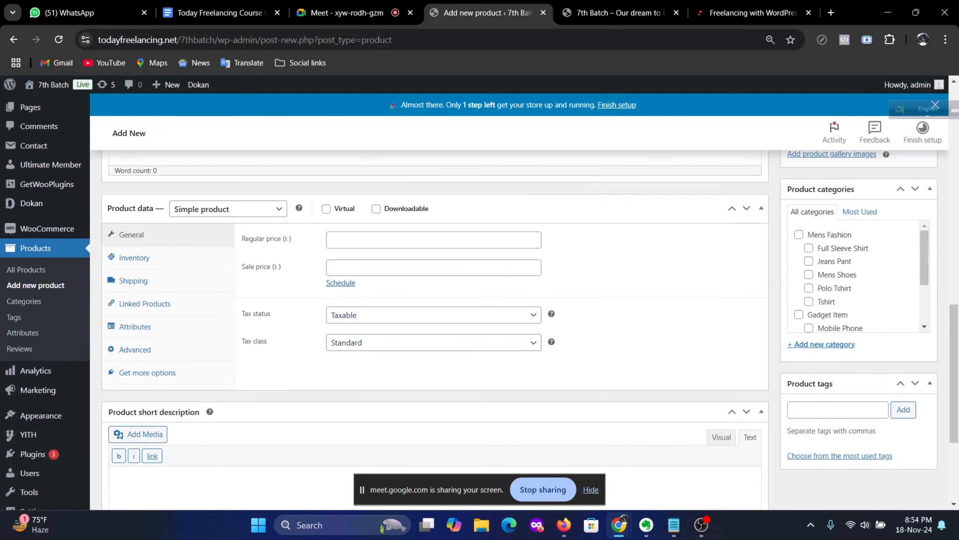
pyautogui.click(433, 240)
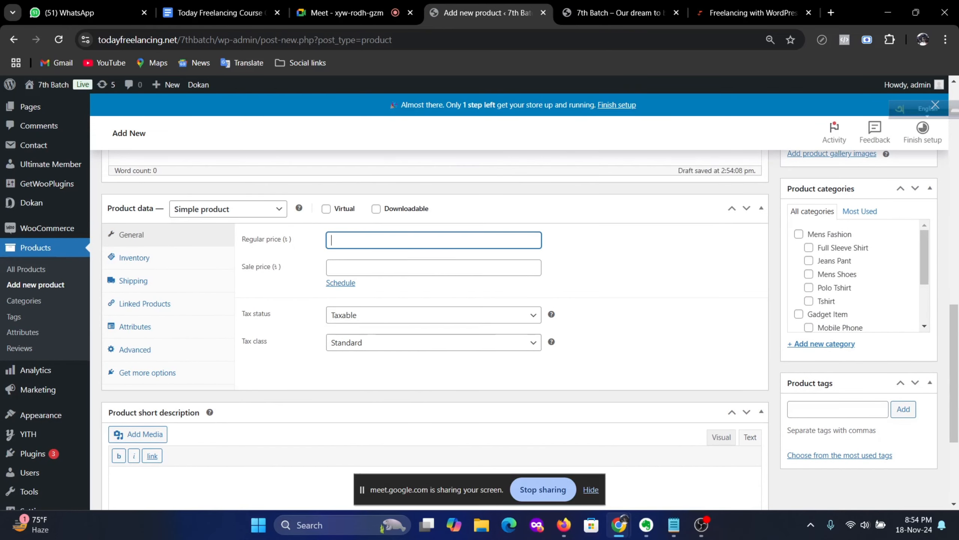
pyautogui.write('500')
# Step: Assign the General shipping class in the product's Shipping settings
pyautogui.click(136, 281)
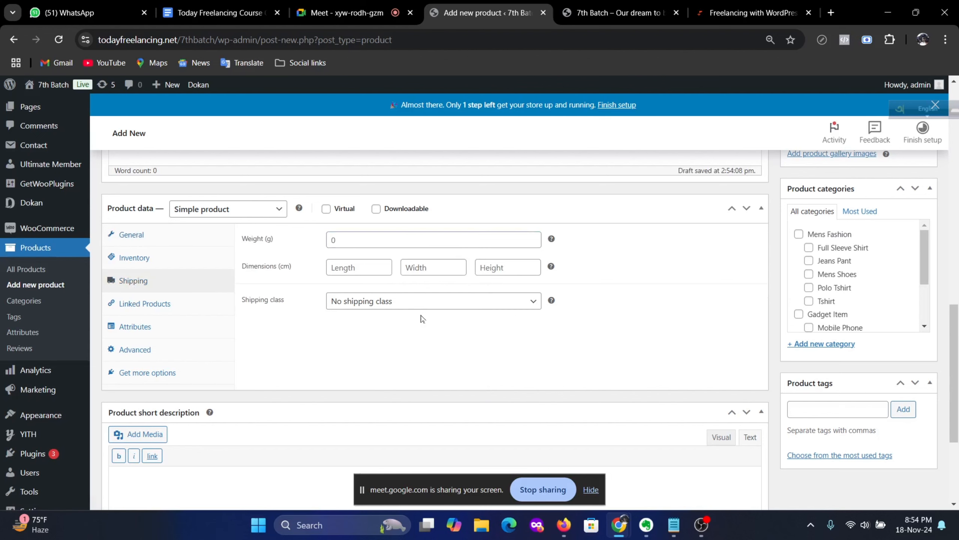
pyautogui.click(437, 310)
pyautogui.click(427, 333)
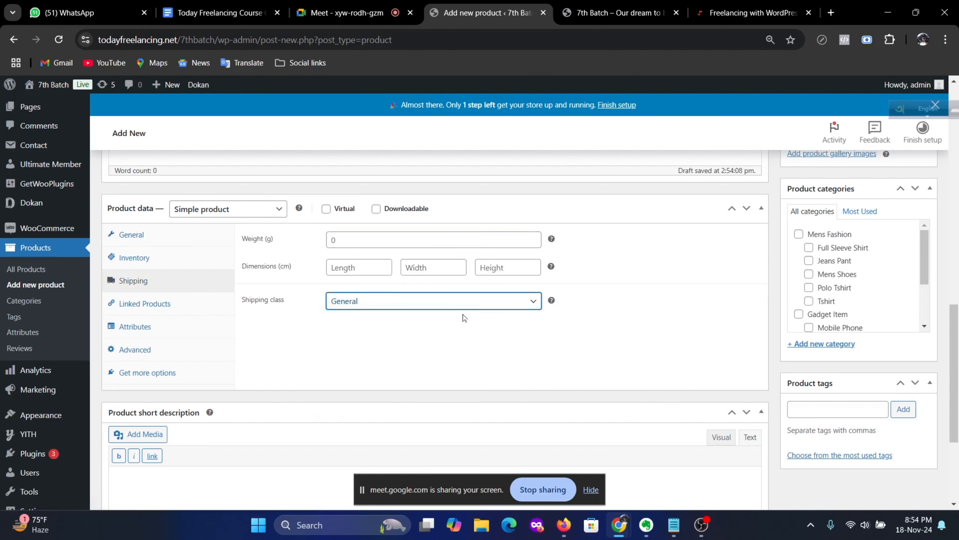
# Step: Set the blue RELAX T-shirt picture as the product image
pyautogui.scroll(-5, 322, 340)
pyautogui.scroll(7, 322, 340)
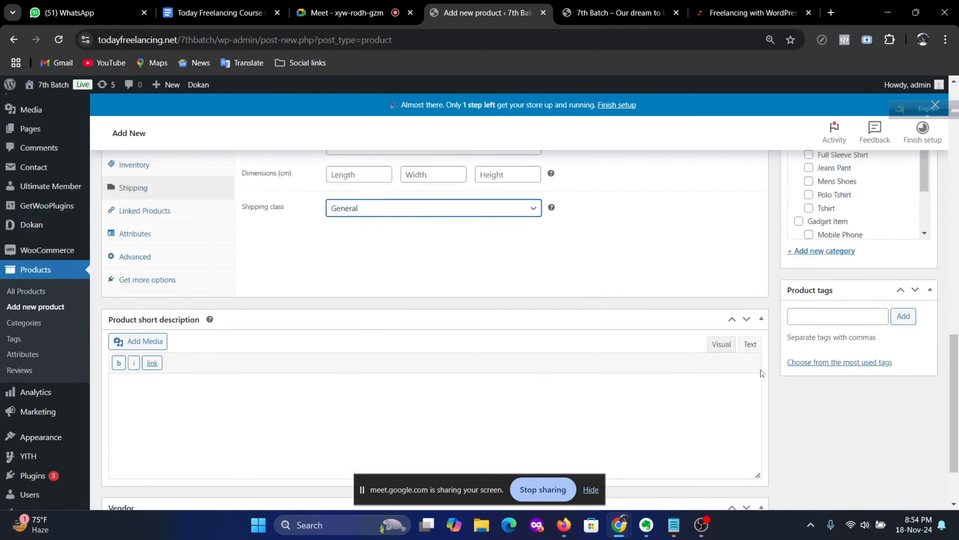
pyautogui.scroll(6, 785, 368)
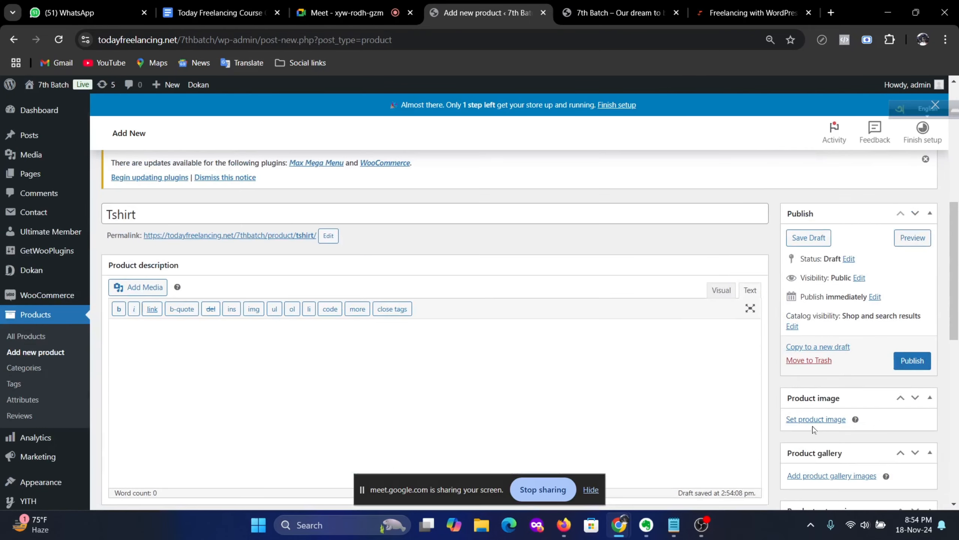
pyautogui.click(814, 420)
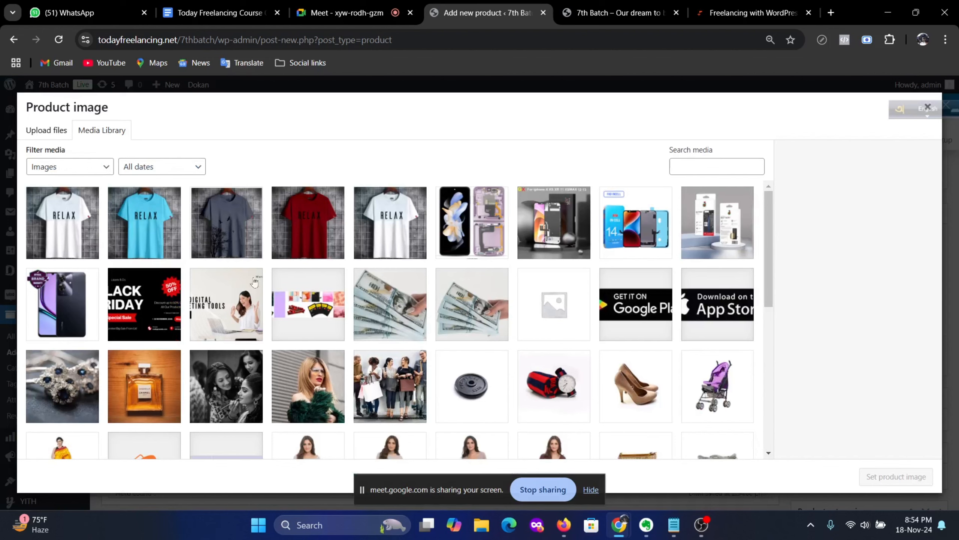
pyautogui.click(155, 231)
pyautogui.click(895, 477)
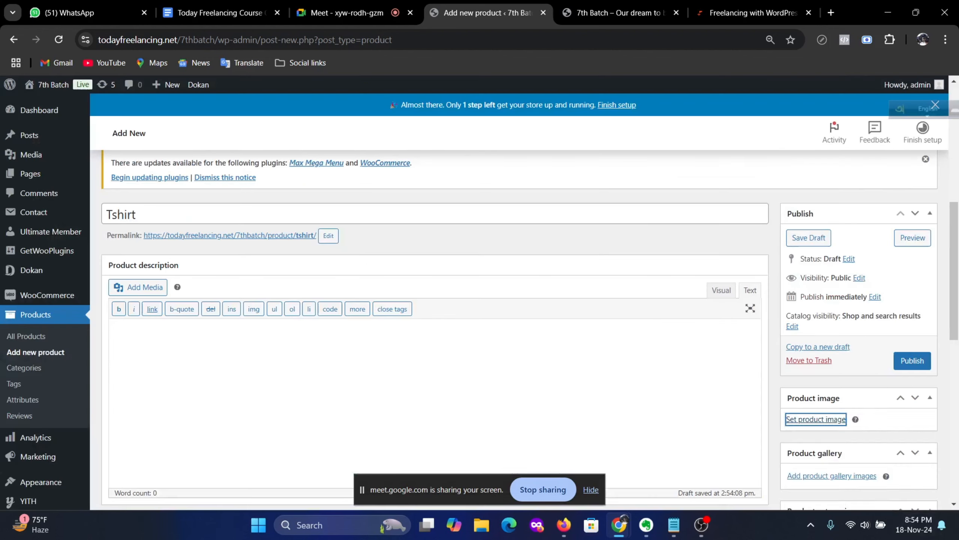
# Step: Tick the Mens Fashion and Tshirt categories and publish the product
pyautogui.scroll(-8, 877, 376)
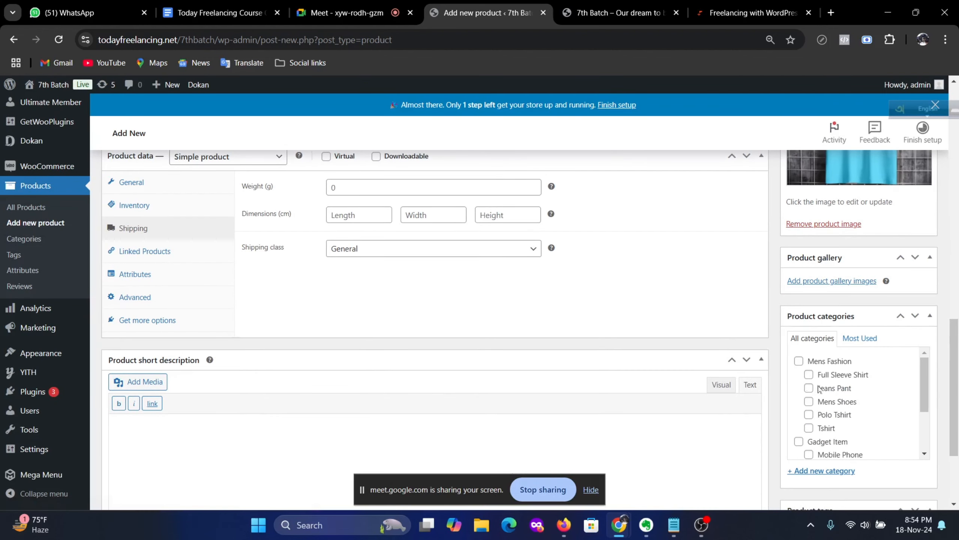
pyautogui.click(799, 361)
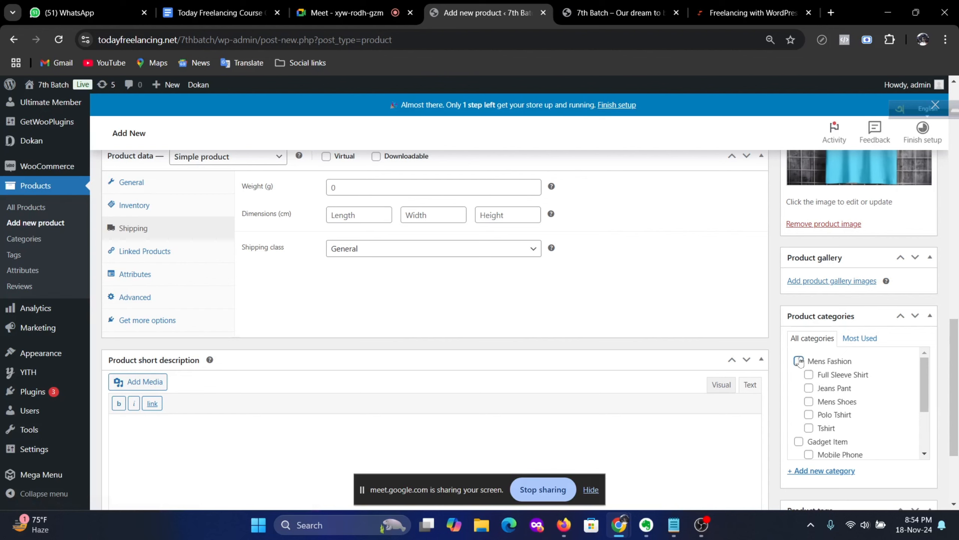
pyautogui.click(808, 428)
pyautogui.scroll(-5, 875, 435)
pyautogui.scroll(15, 690, 407)
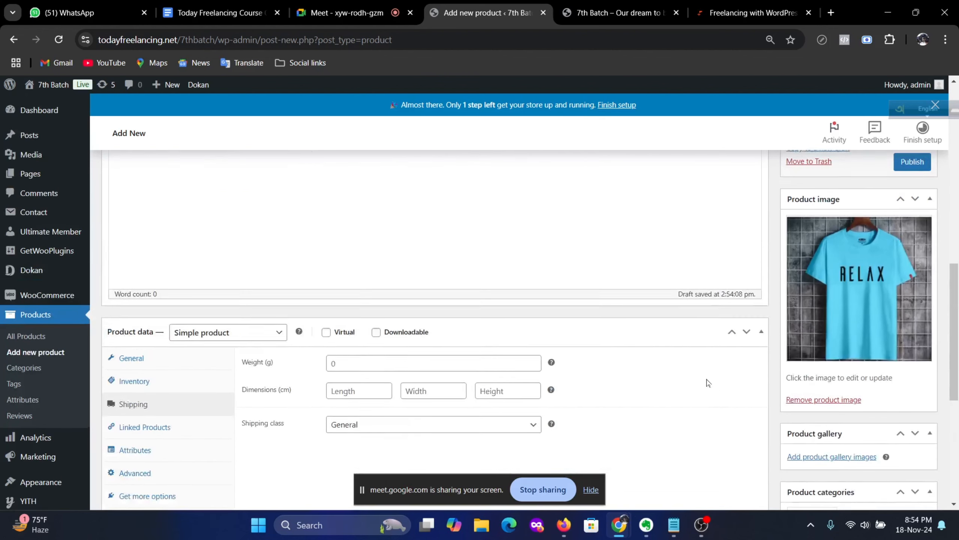
pyautogui.click(914, 410)
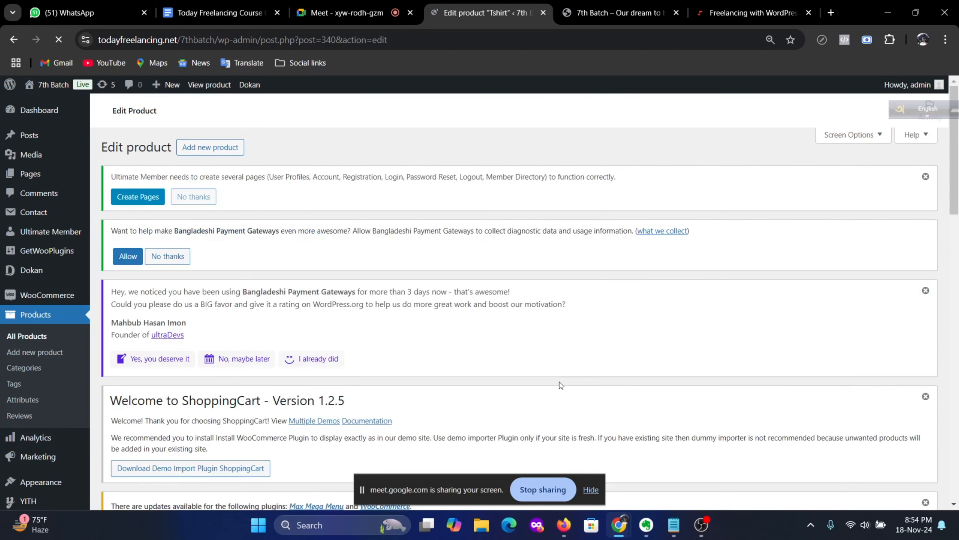
# Step: Open the 7th Batch live storefront in a new browser tab and switch to it
pyautogui.scroll(1, 560, 385)
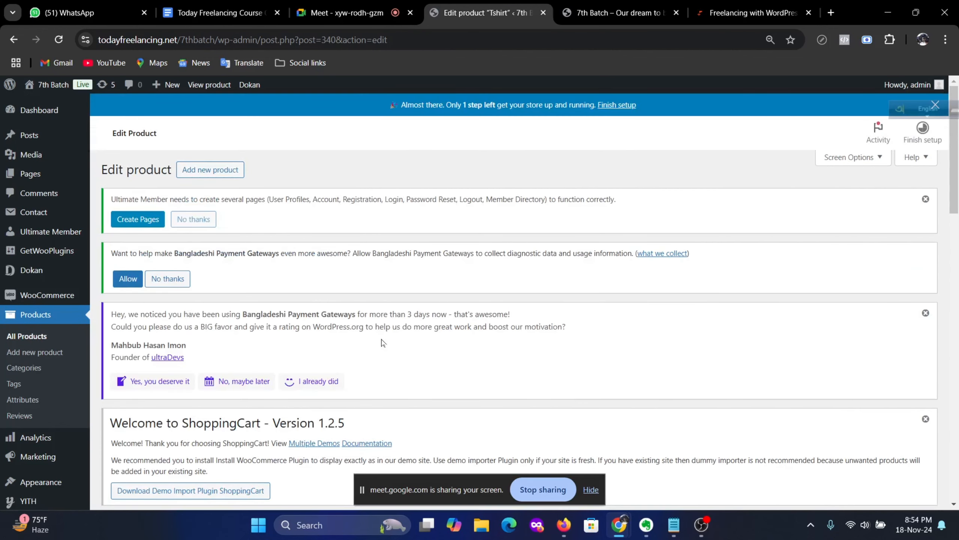
pyautogui.scroll(-5, 399, 366)
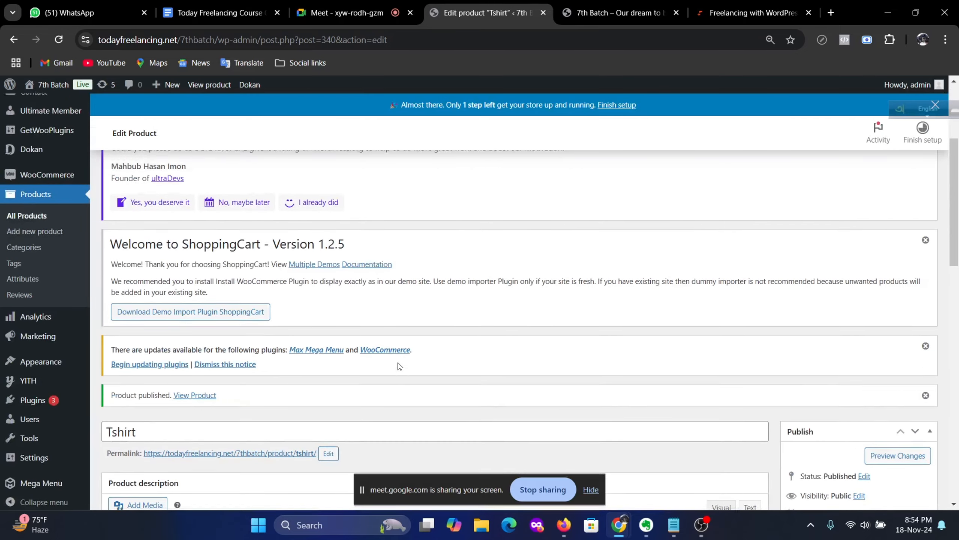
pyautogui.scroll(5, 399, 366)
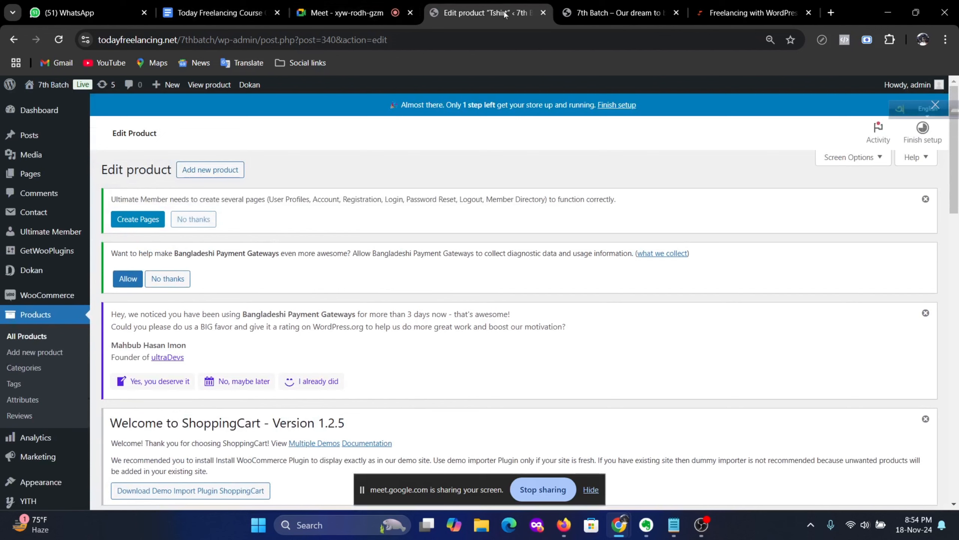
pyautogui.moveTo(53, 84)
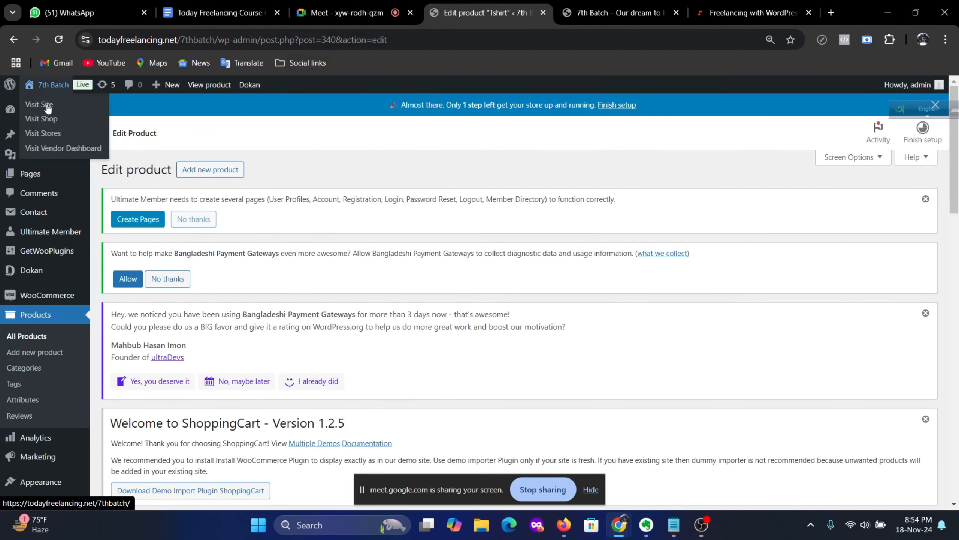
pyautogui.rightClick(67, 108)
pyautogui.click(115, 123)
pyautogui.click(513, 13)
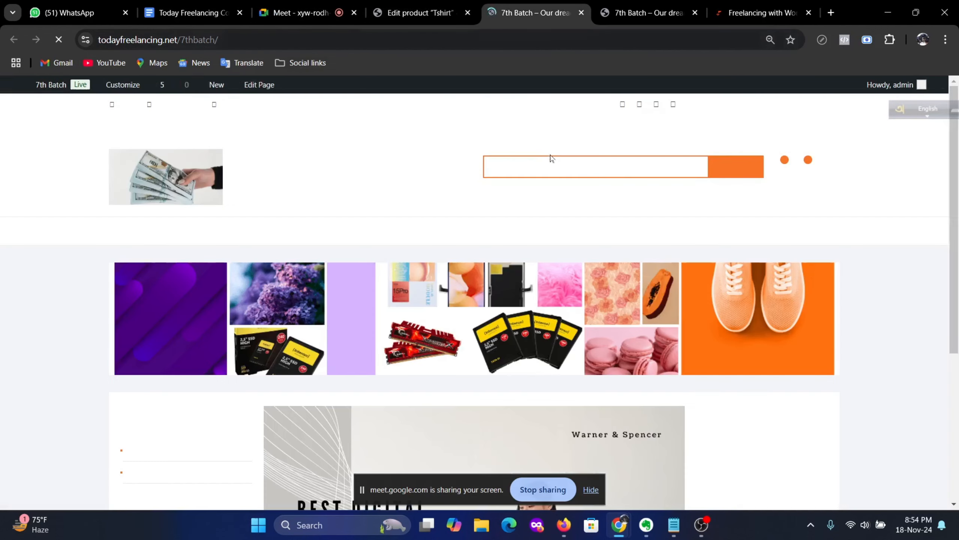
# Step: View the Tshirt product page priced 500, then return to the Tshirt editor tab
pyautogui.scroll(-10, 573, 267)
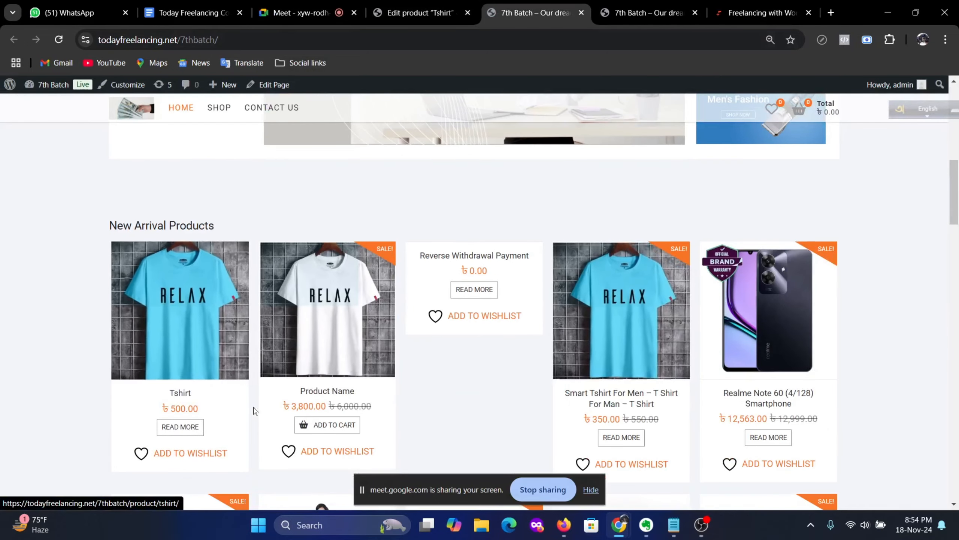
pyautogui.click(182, 394)
pyautogui.scroll(-5, 453, 385)
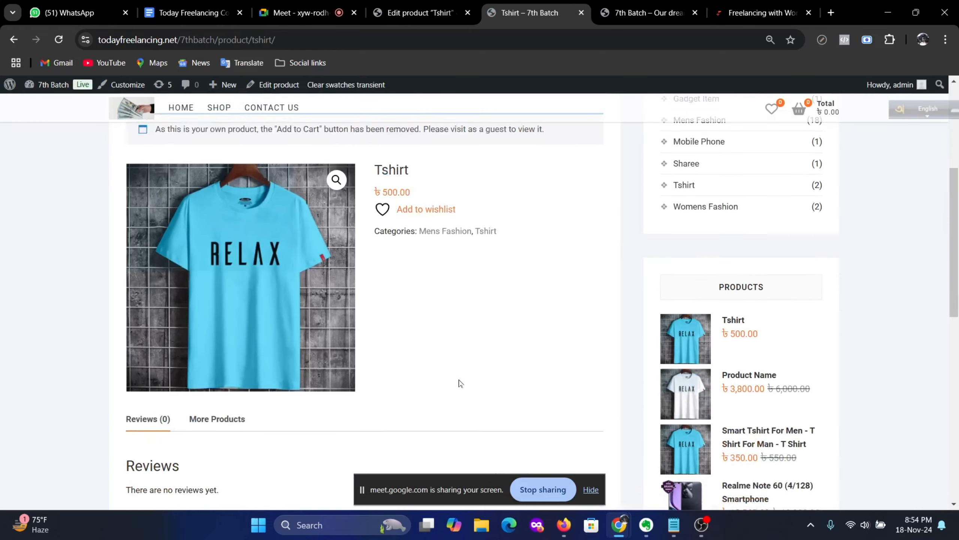
pyautogui.scroll(-5, 472, 373)
pyautogui.scroll(12, 471, 374)
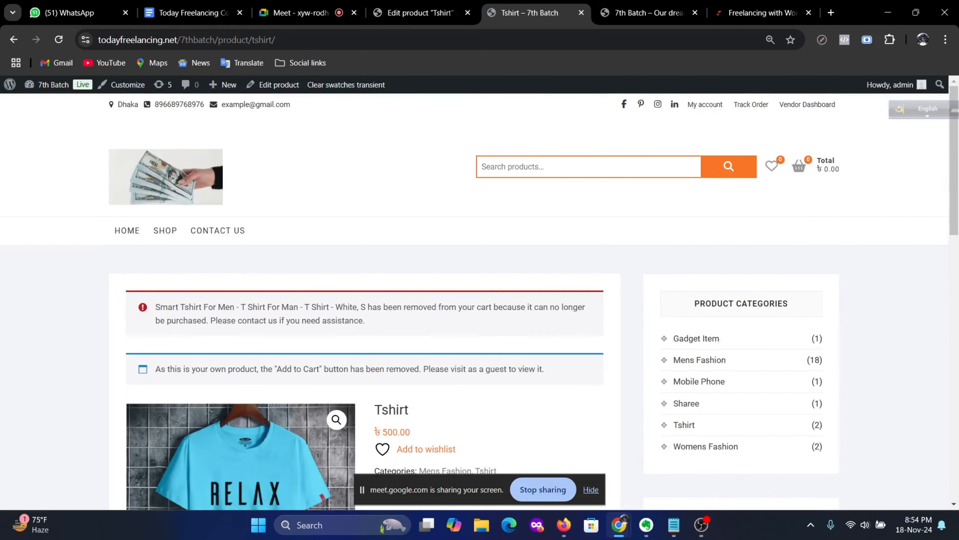
pyautogui.scroll(-3, 472, 372)
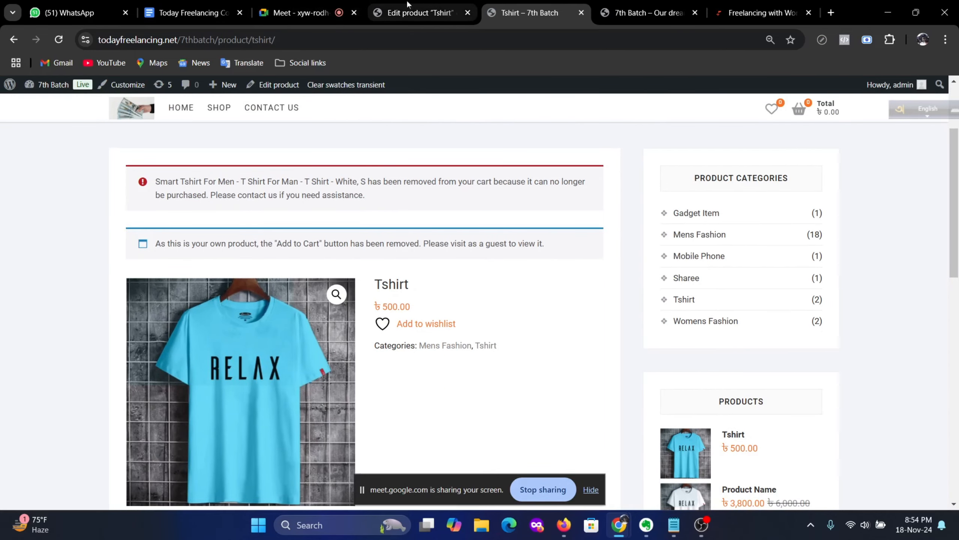
pyautogui.click(420, 13)
# Step: Scroll the Tshirt editor, then switch to the 'Tshirt – 7th Batch' storefront tab showing 500.00
pyautogui.scroll(-12, 336, 238)
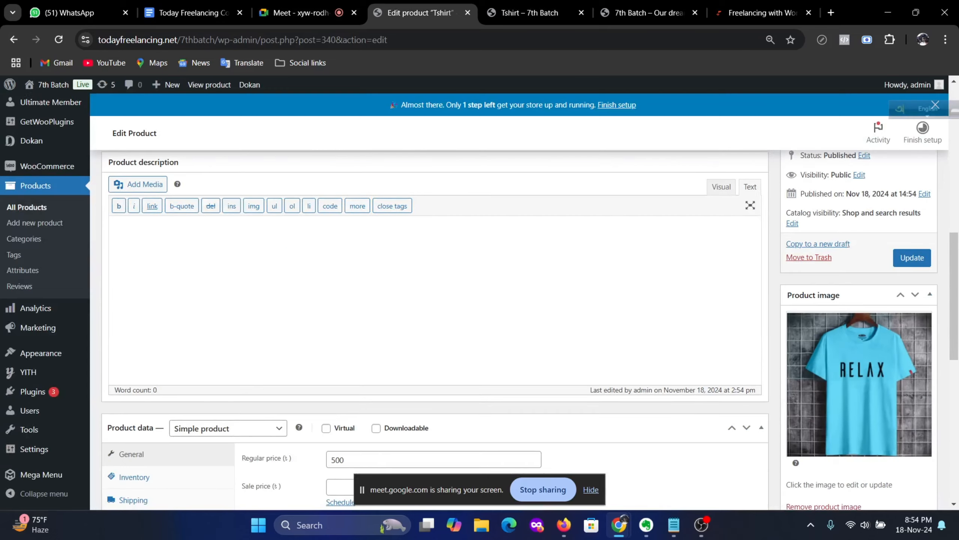
pyautogui.scroll(3, 336, 237)
pyautogui.scroll(-5, 438, 328)
pyautogui.scroll(-3, 461, 320)
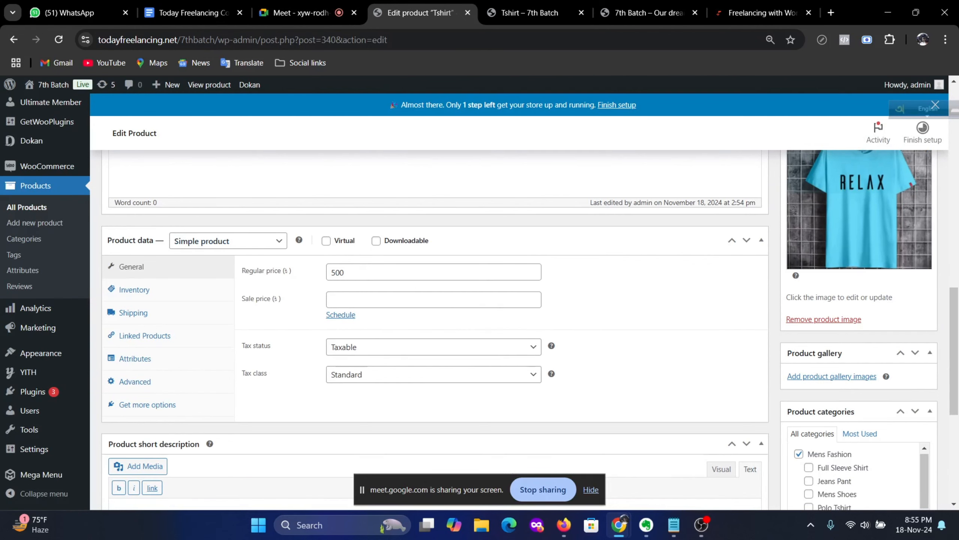
pyautogui.scroll(-6, 435, 328)
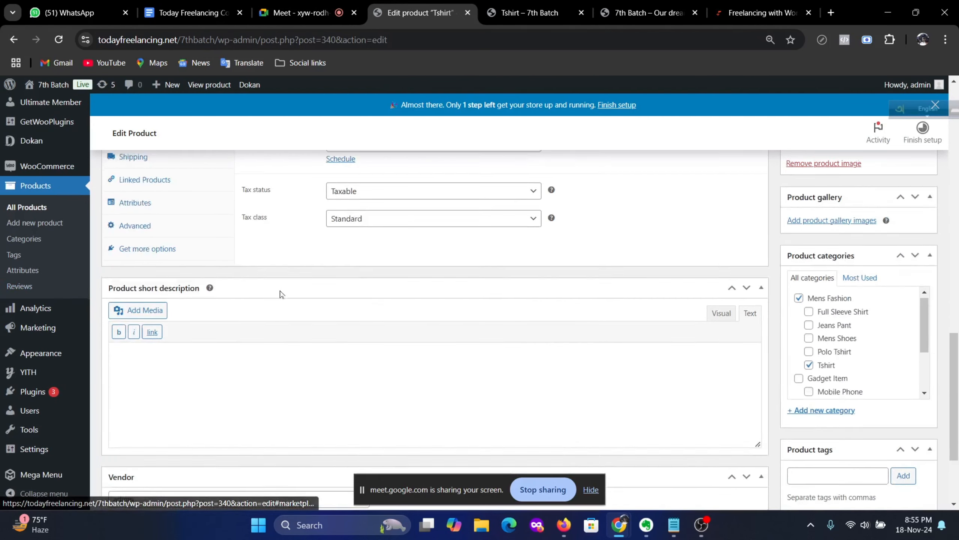
pyautogui.scroll(6, 434, 329)
pyautogui.scroll(8, 434, 329)
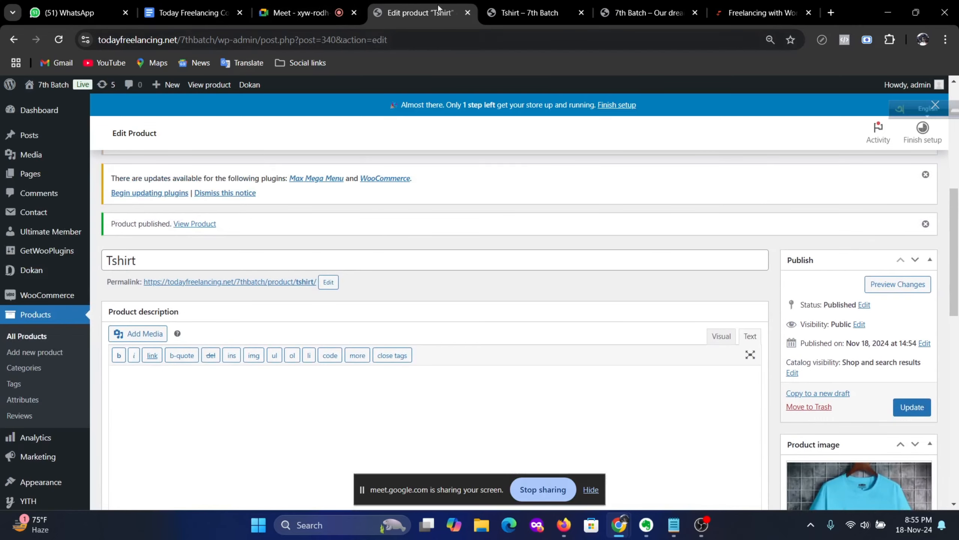
pyautogui.click(528, 12)
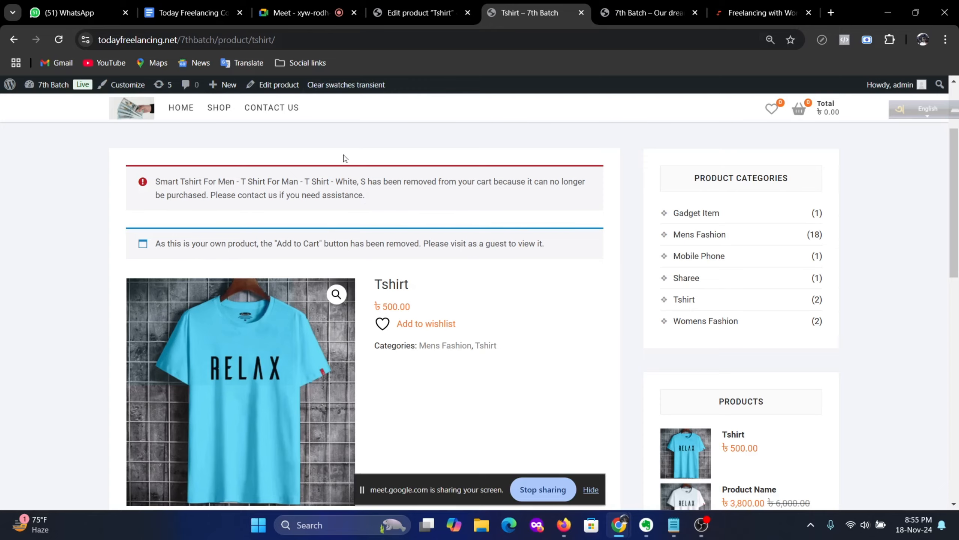
# Step: Select and copy the Tshirt product page's web address
pyautogui.scroll(3, 346, 159)
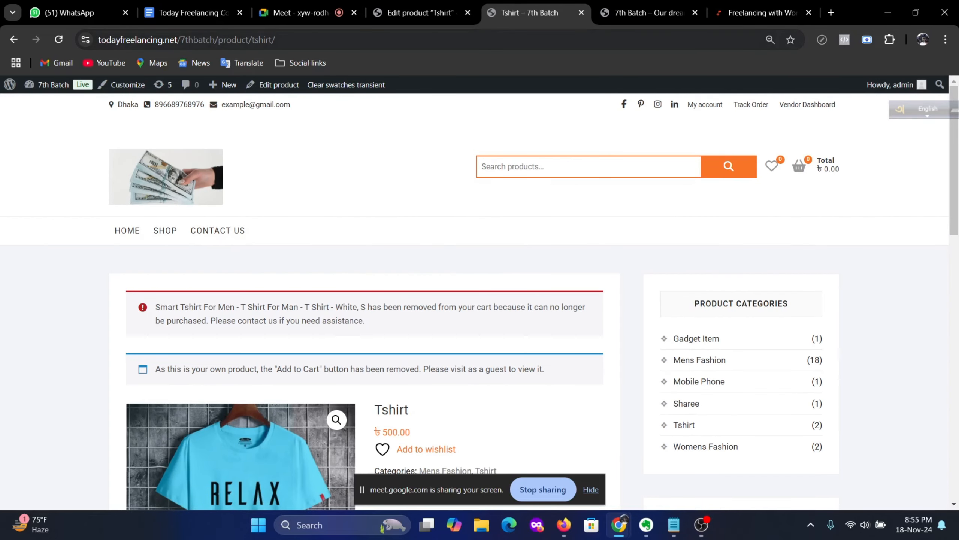
pyautogui.click(304, 39)
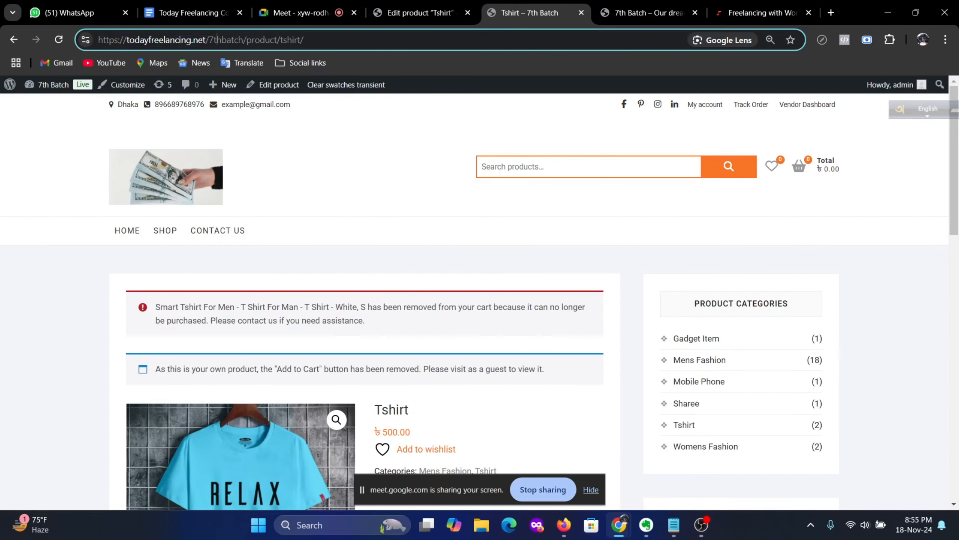
pyautogui.moveTo(206, 40); pyautogui.dragTo(97, 41)
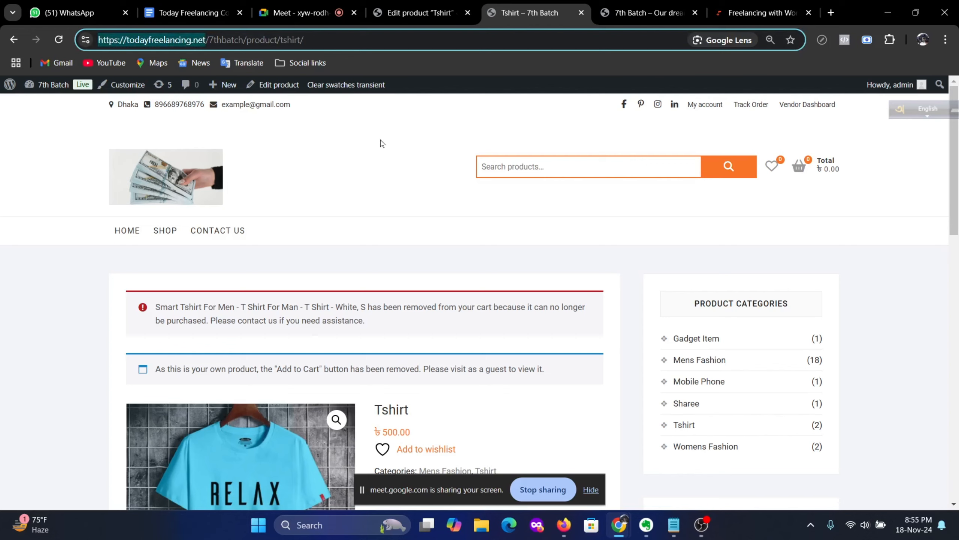
pyautogui.click(309, 42)
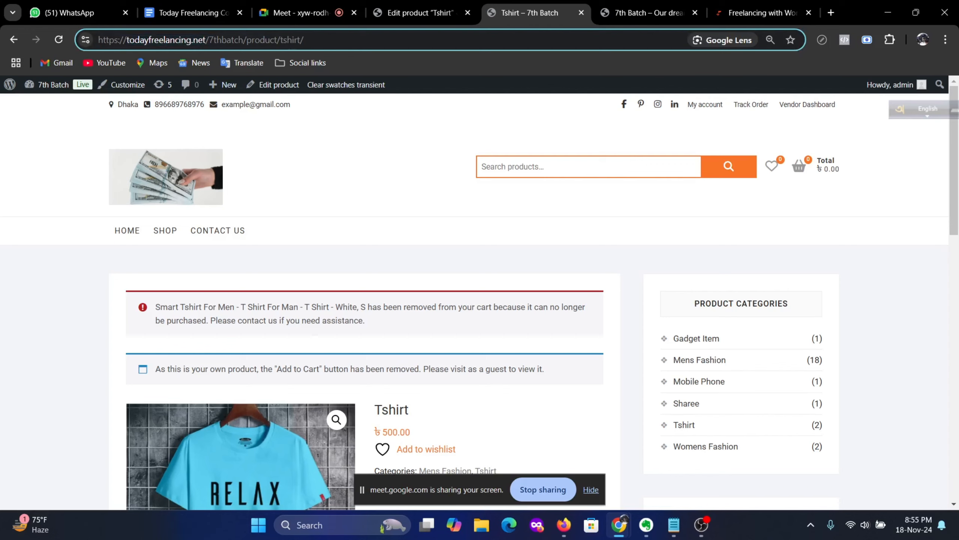
pyautogui.moveTo(304, 40); pyautogui.dragTo(97, 40)
pyautogui.hotkey('ctrl', 'c')
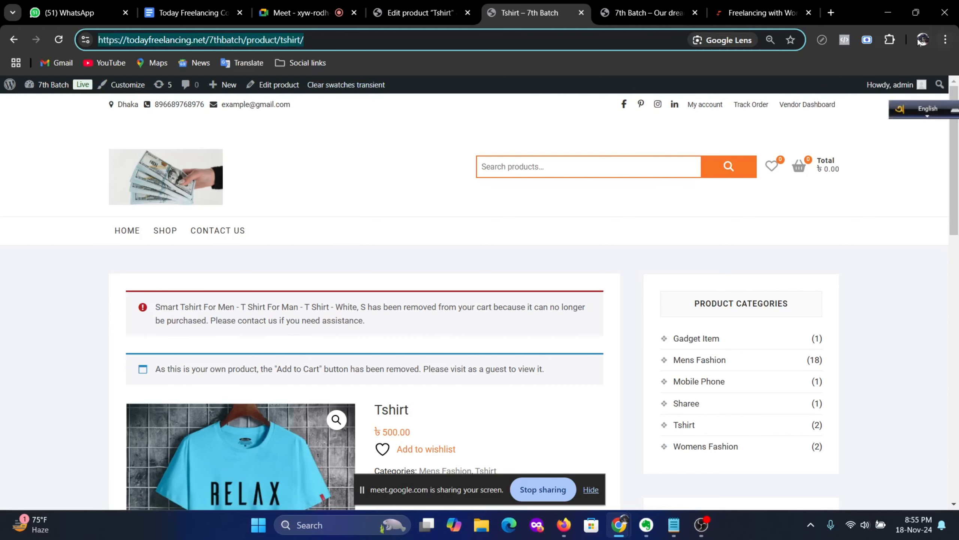
# Step: Load the Tshirt product page as a guest in a new incognito window
pyautogui.click(945, 40)
pyautogui.click(854, 98)
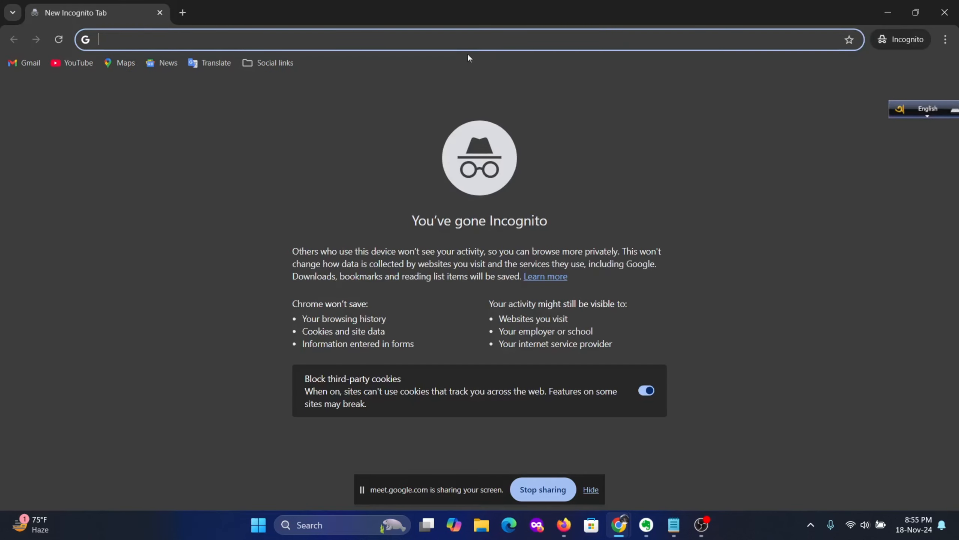
pyautogui.hotkey('ctrl', 'v')
pyautogui.press('Return')
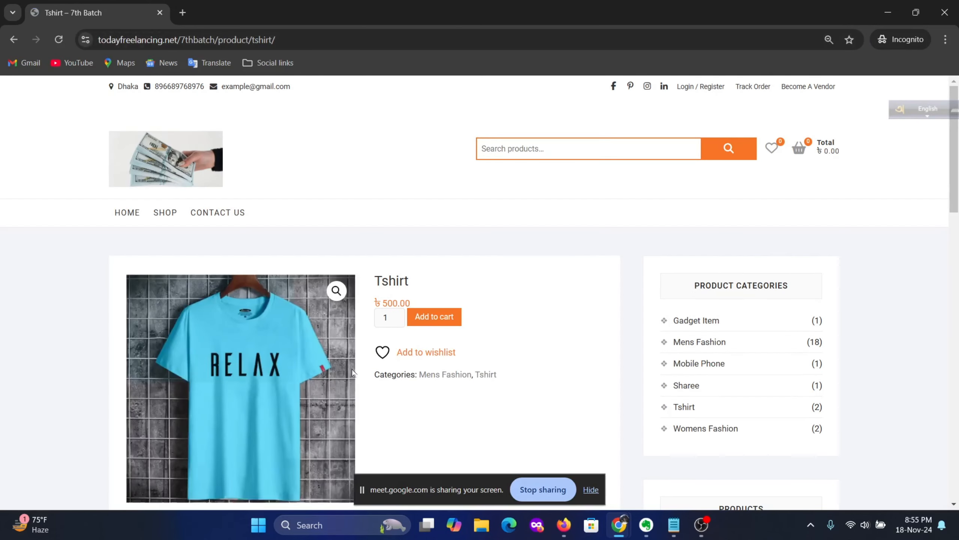
# Step: Add one Tshirt (500.00) to the cart and go to the Cart page
pyautogui.scroll(-5, 268, 359)
pyautogui.scroll(5, 377, 347)
pyautogui.click(421, 321)
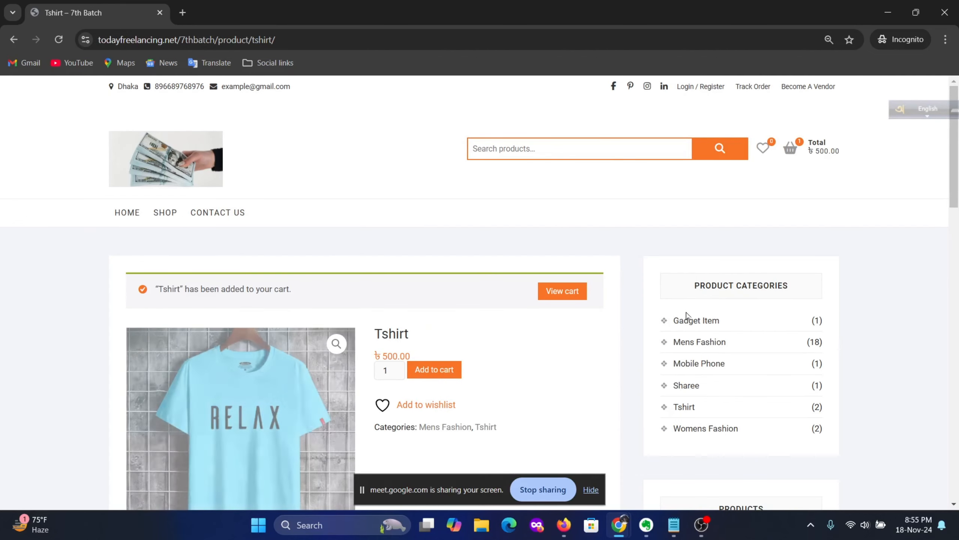
pyautogui.scroll(-3, 623, 307)
pyautogui.scroll(3, 616, 298)
pyautogui.click(564, 296)
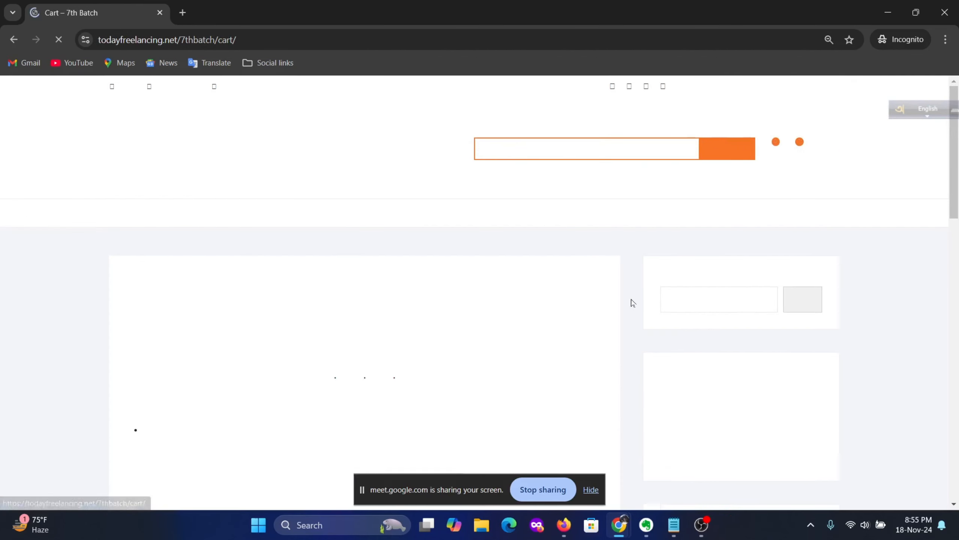
# Step: Change the cart's shipping district to Bagerhat and update the address
pyautogui.scroll(-5, 631, 302)
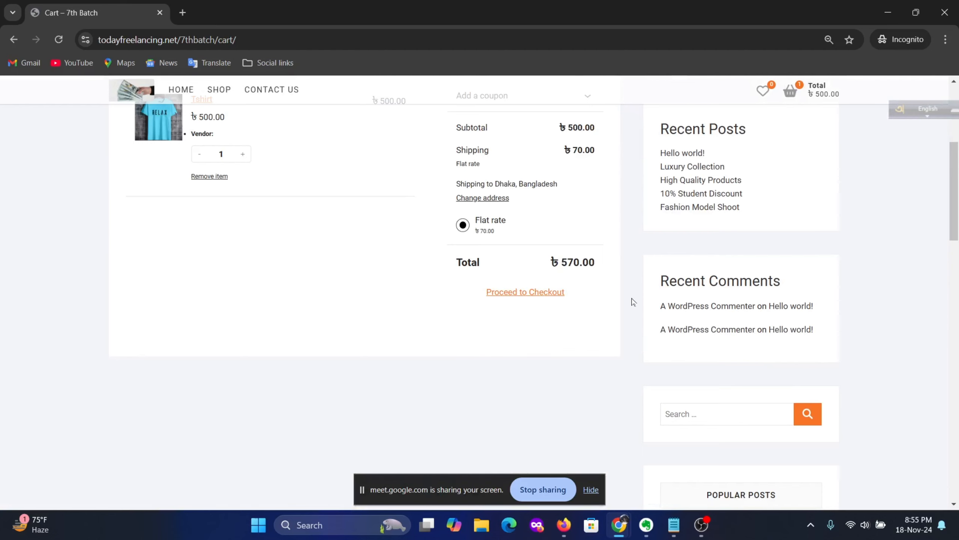
pyautogui.scroll(2, 633, 302)
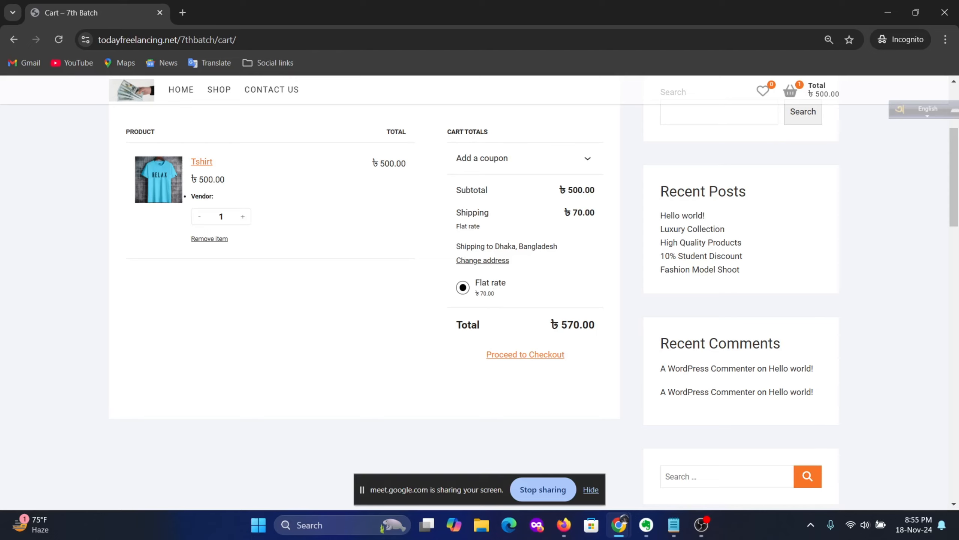
pyautogui.click(482, 260)
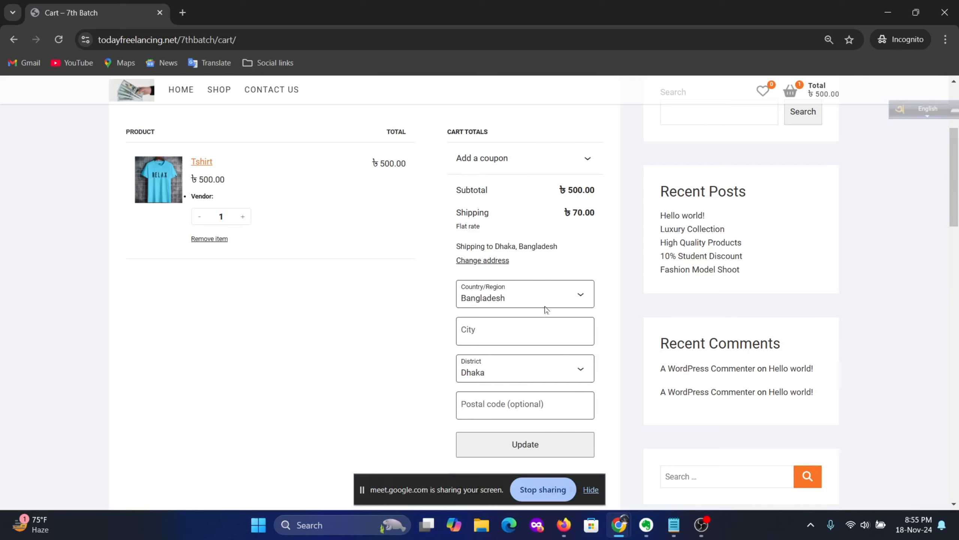
pyautogui.click(551, 371)
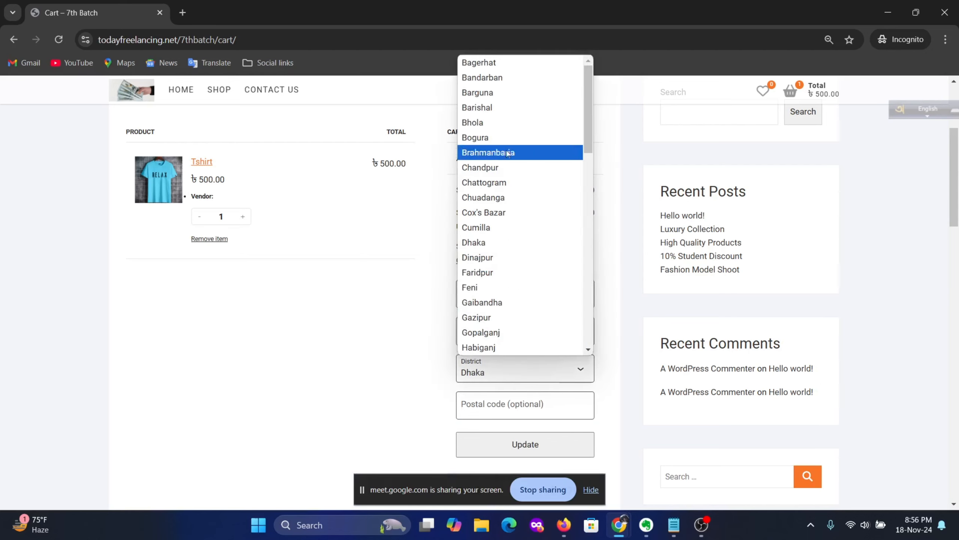
pyautogui.click(479, 62)
pyautogui.scroll(-5, 606, 265)
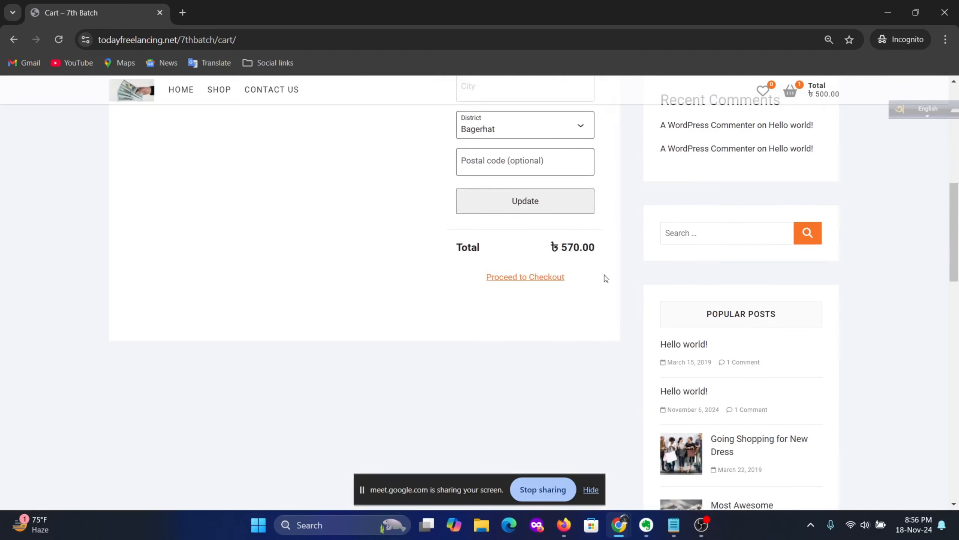
pyautogui.scroll(5, 550, 218)
pyautogui.click(521, 382)
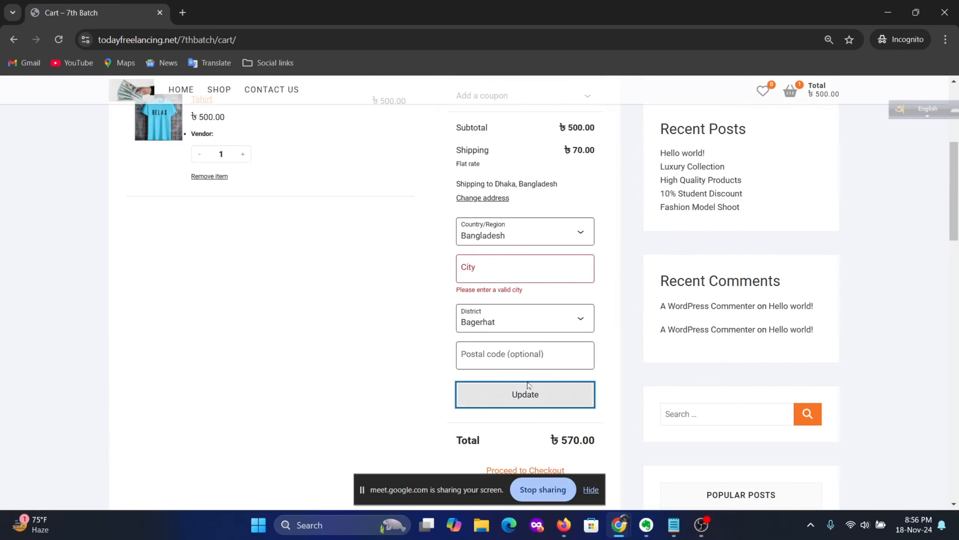
# Step: Enter Bagerhat as the city and recalculate shipping to 130.00, total 630.00
pyautogui.click(525, 269)
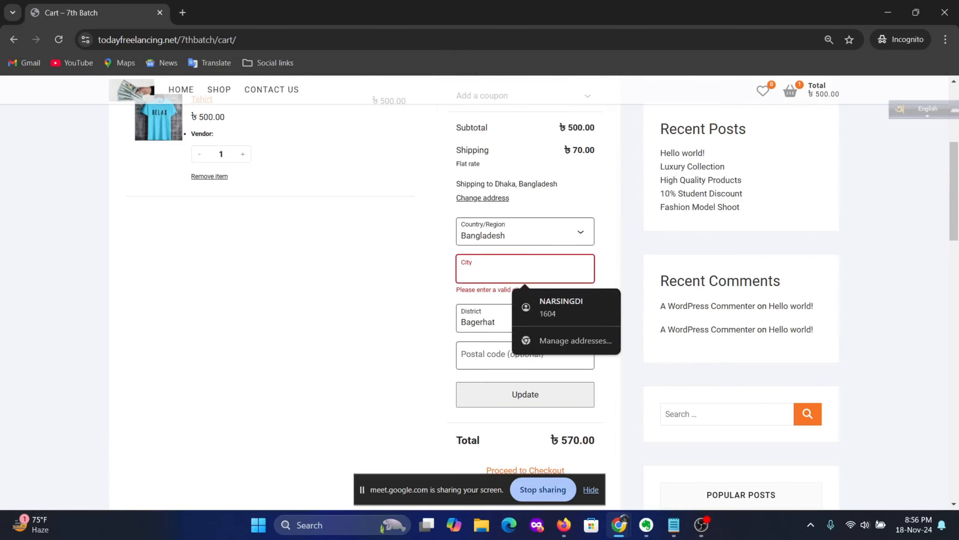
pyautogui.write('Bage')
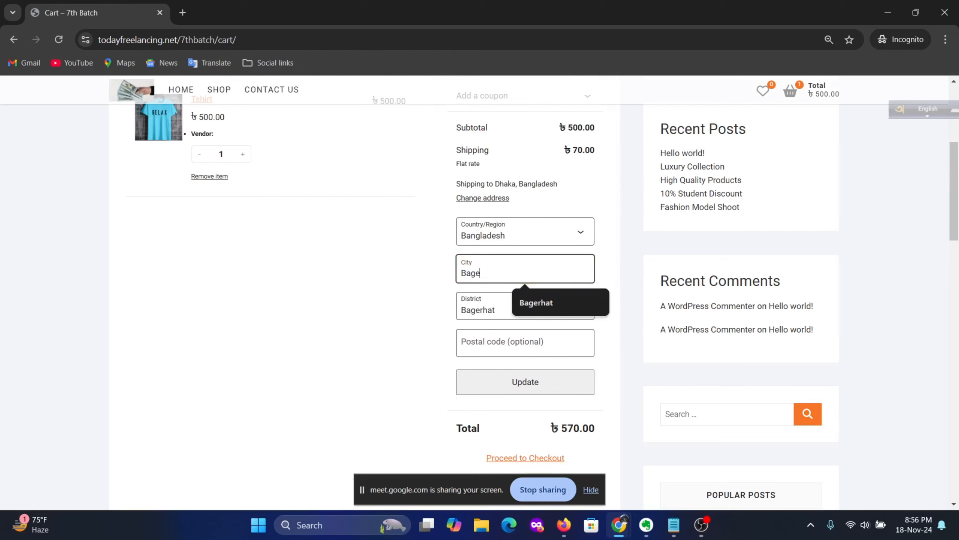
pyautogui.write('rhat')
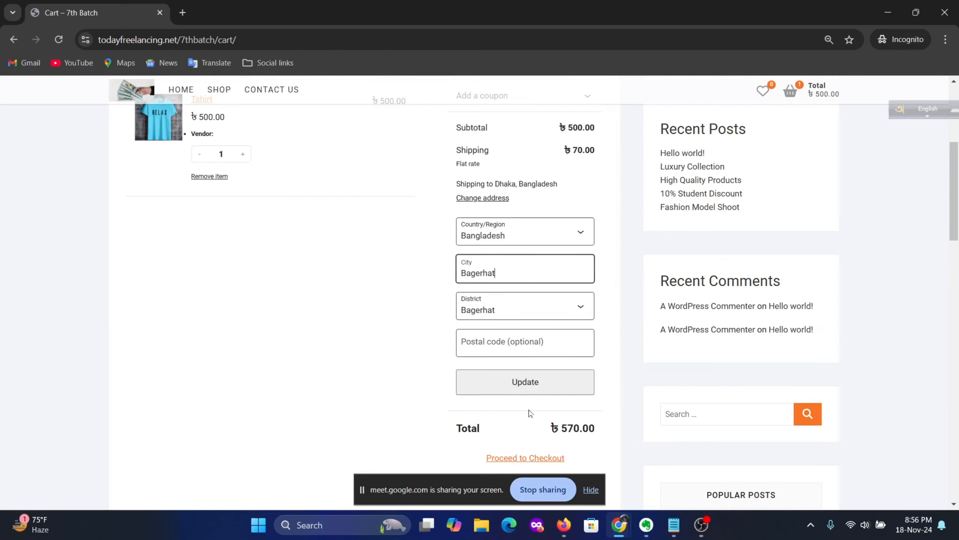
pyautogui.click(531, 381)
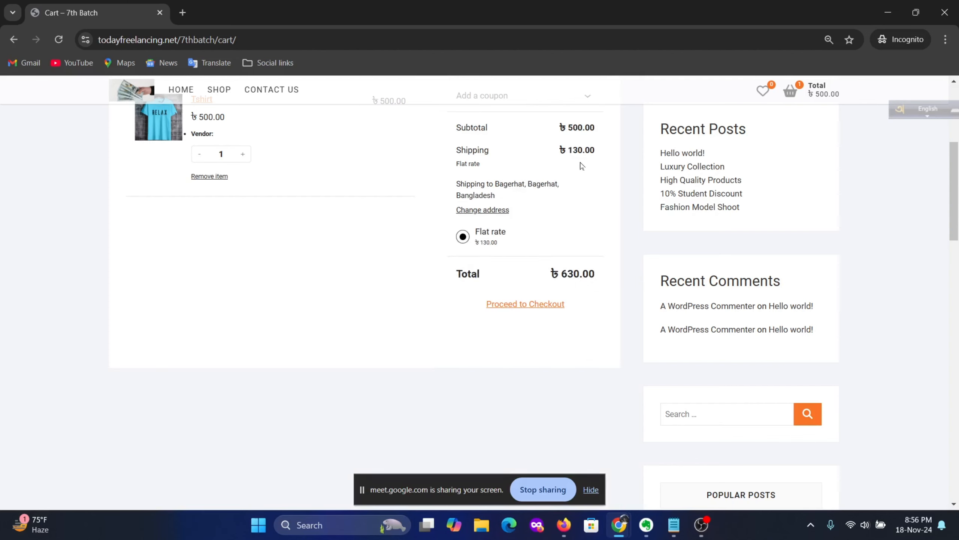
pyautogui.scroll(5, 453, 274)
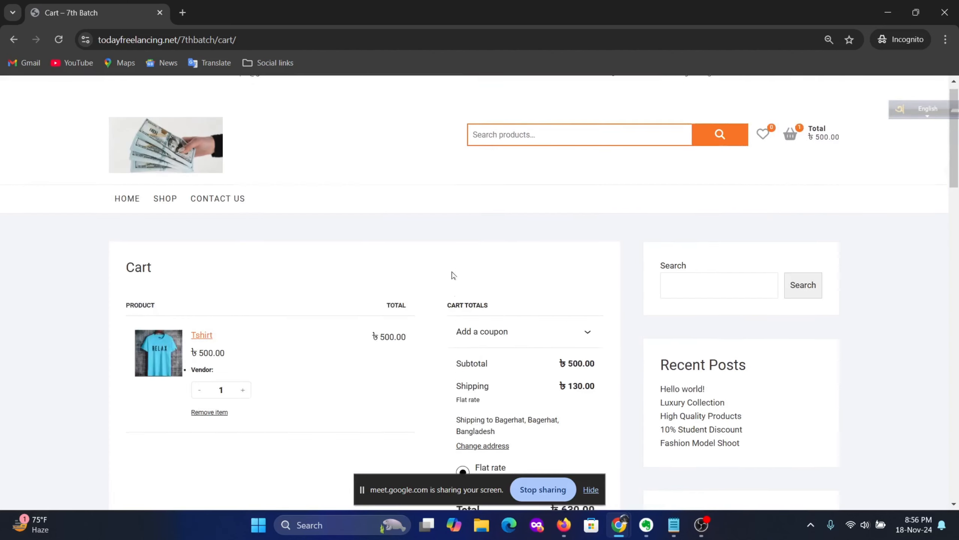
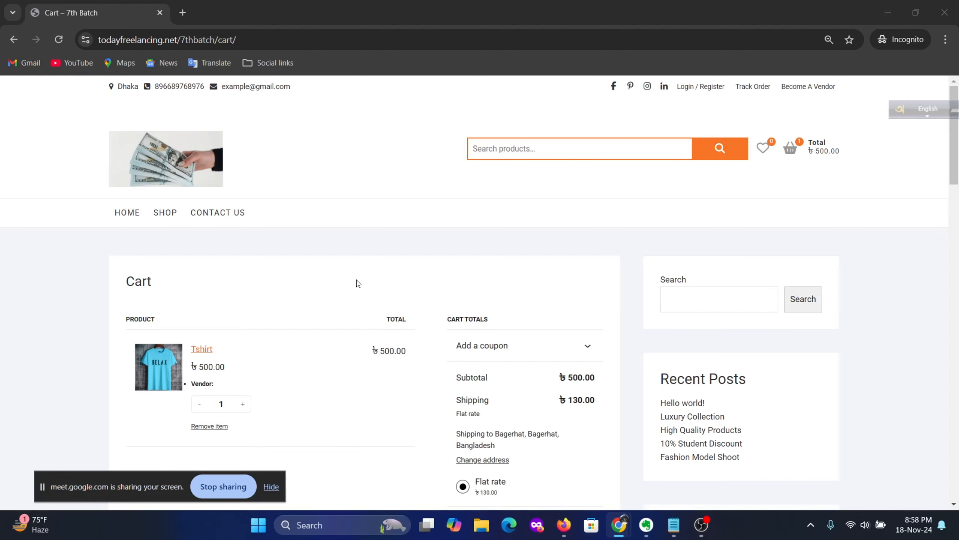
# Step: Scroll the cart totals to confirm Flat rate shipping of ৳130.00 to Bagerhat
pyautogui.scroll(-3, 448, 270)
pyautogui.scroll(3, 489, 336)
# Step: Switch to the admin browser tab showing the Tshirt product's edit page
pyautogui.moveTo(620, 525)
pyautogui.click(489, 469)
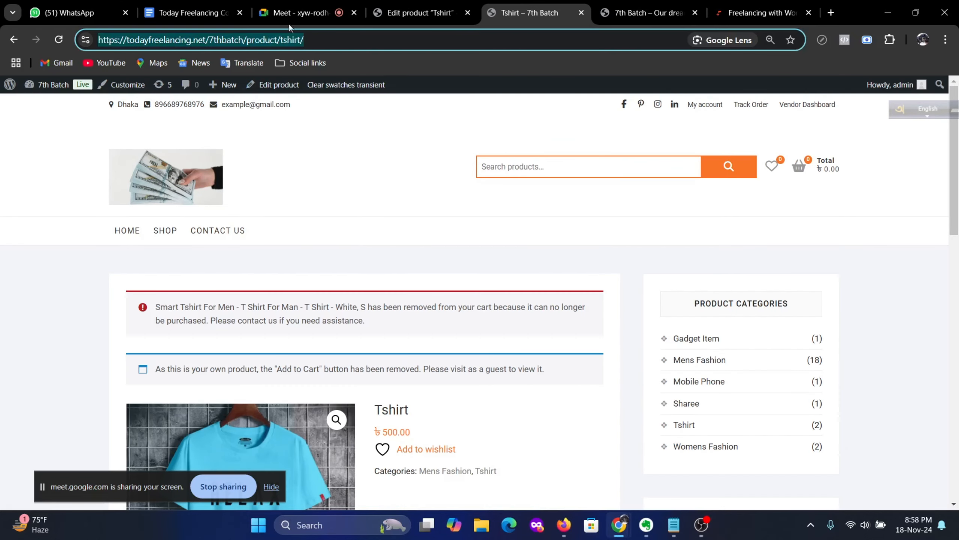
pyautogui.click(300, 12)
pyautogui.click(418, 12)
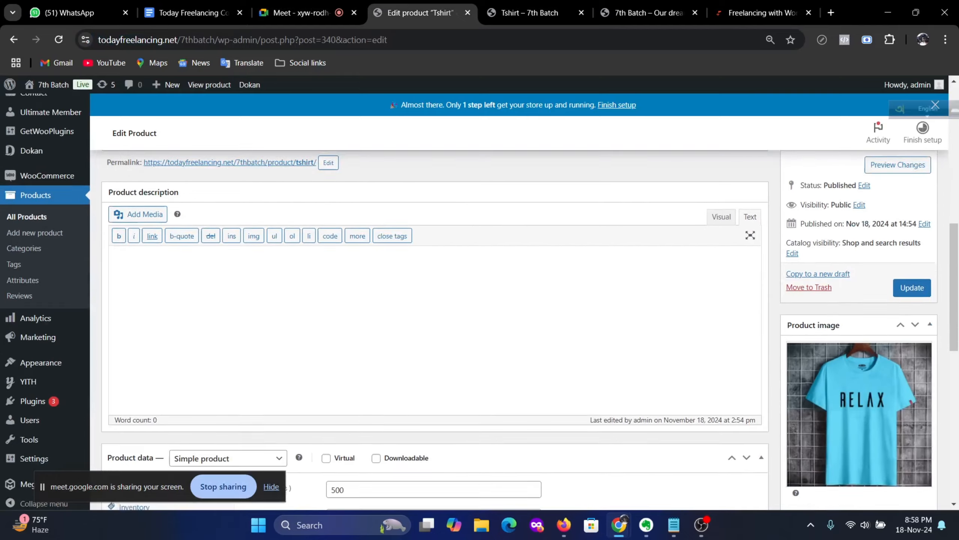
pyautogui.scroll(-3, 94, 336)
# Step: Go to WooCommerce Settings > Shipping, check Classes, then return to the Shipping zones list
pyautogui.moveTo(47, 166)
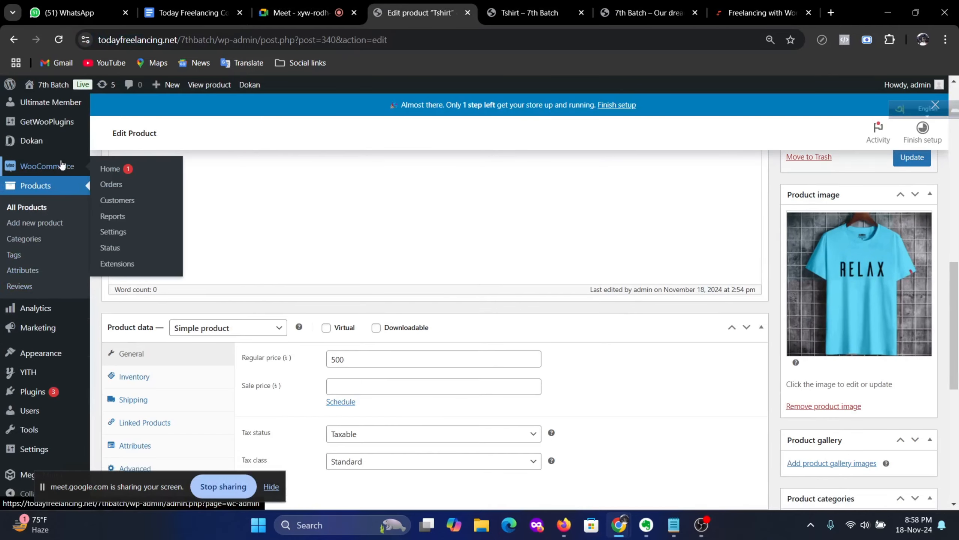
pyautogui.click(112, 232)
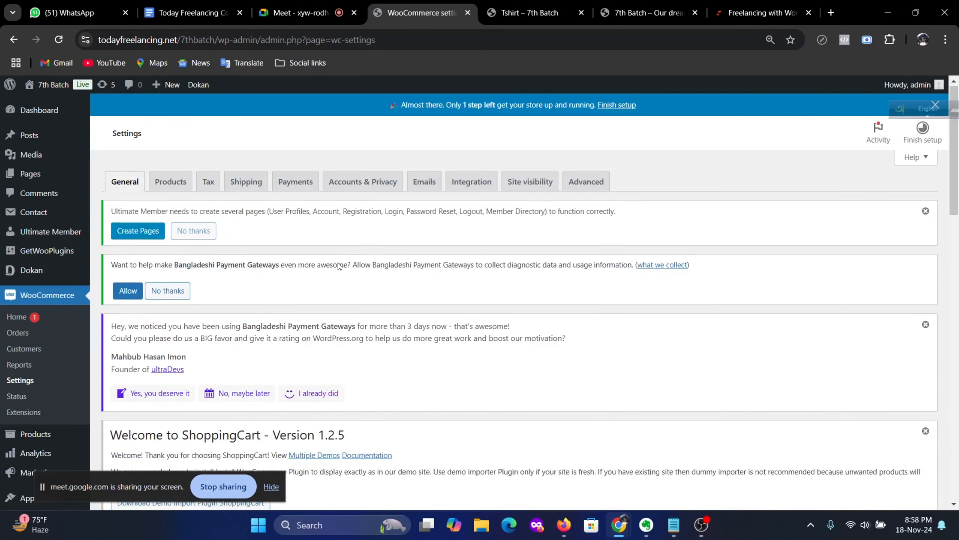
pyautogui.click(246, 182)
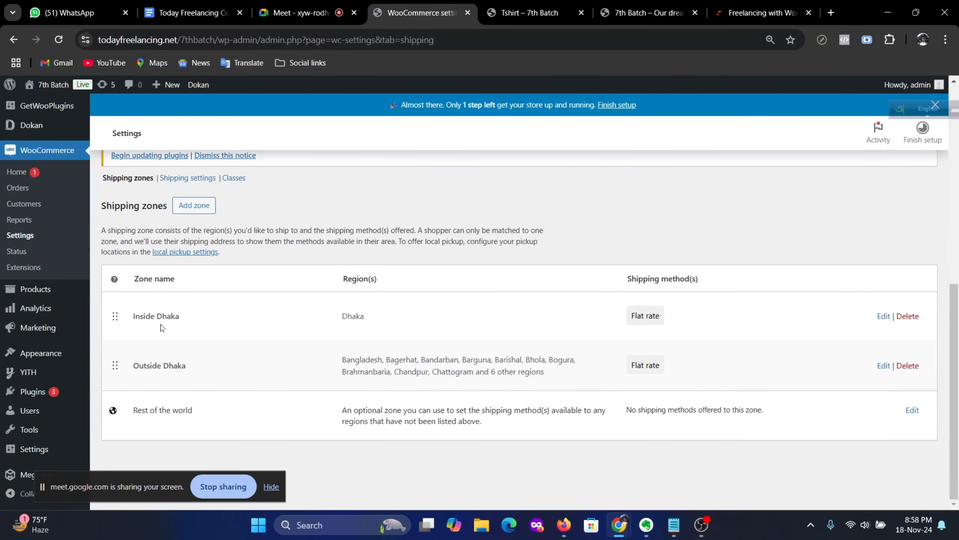
pyautogui.scroll(2, 162, 327)
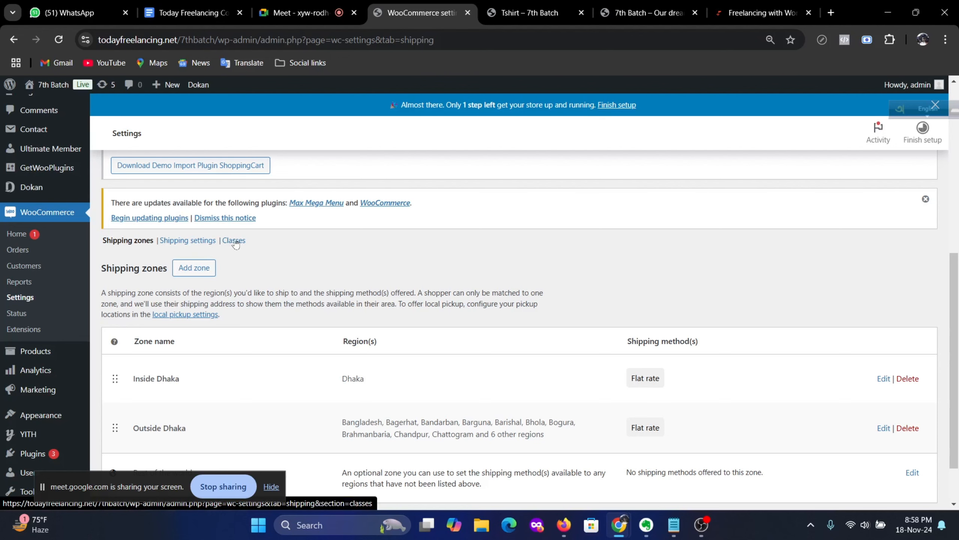
pyautogui.click(235, 240)
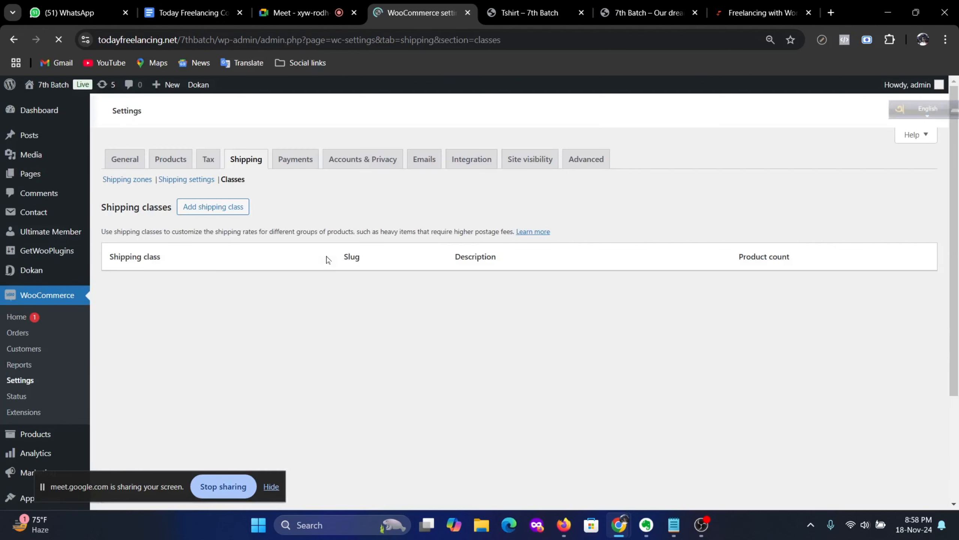
pyautogui.scroll(-10, 376, 291)
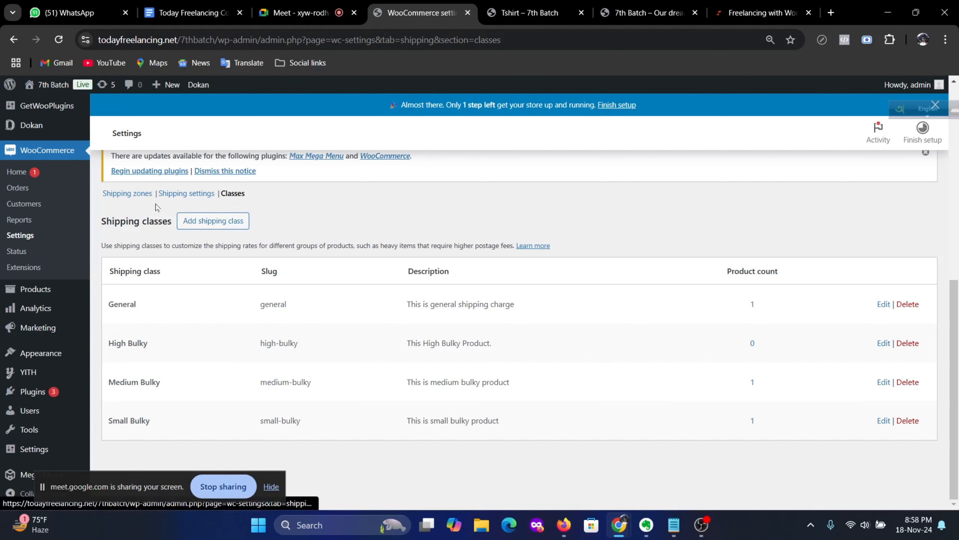
pyautogui.click(126, 195)
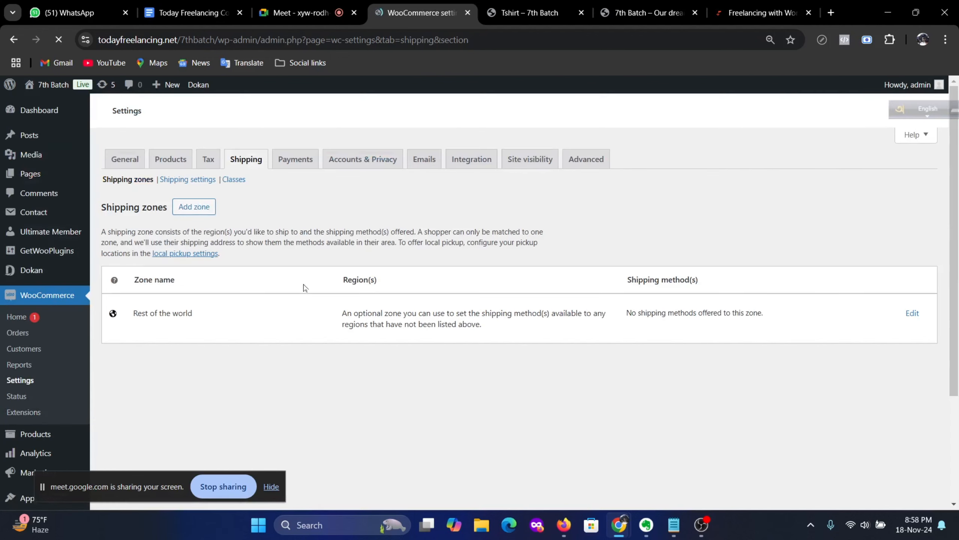
pyautogui.scroll(-5, 413, 347)
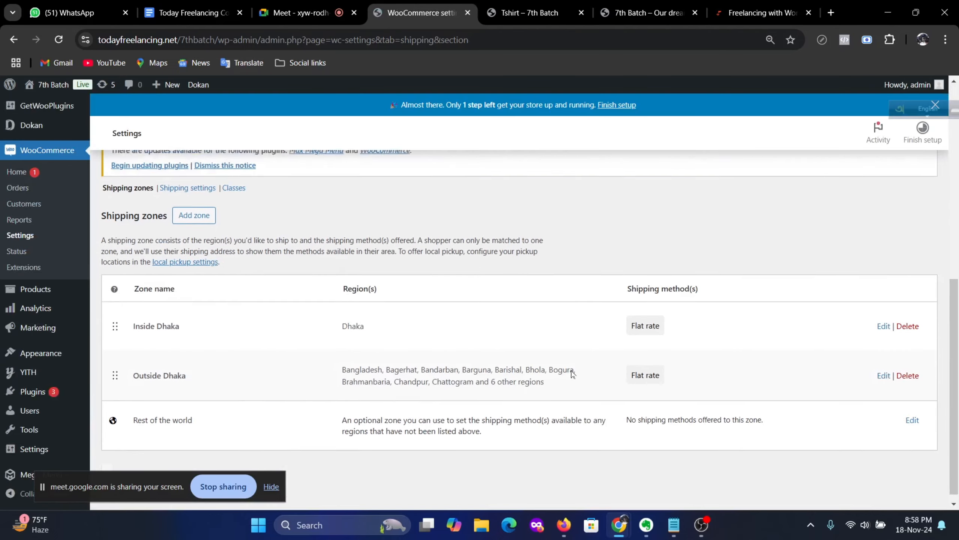
# Step: Review the Inside Dhaka zone's Flat rate class costs and close the dialog unchanged
pyautogui.click(883, 316)
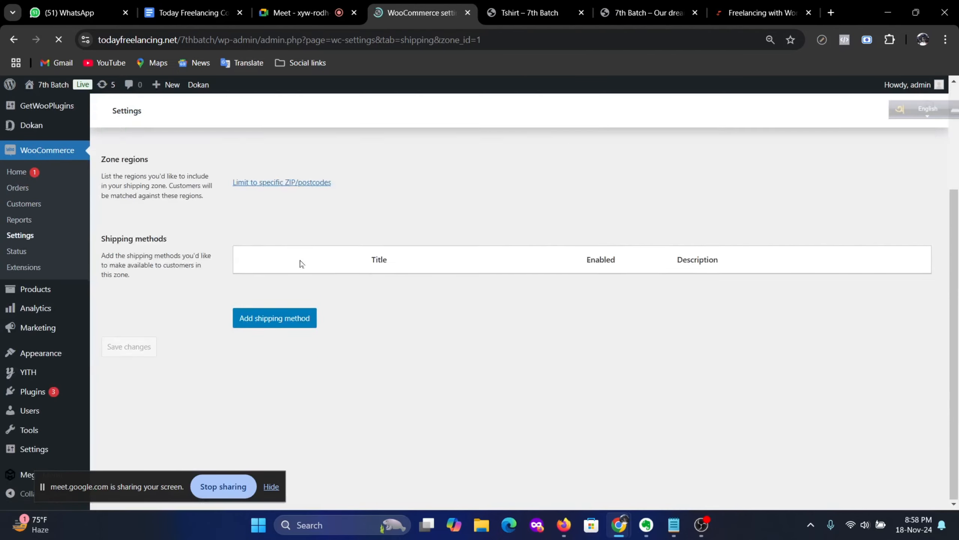
pyautogui.scroll(-2, 515, 315)
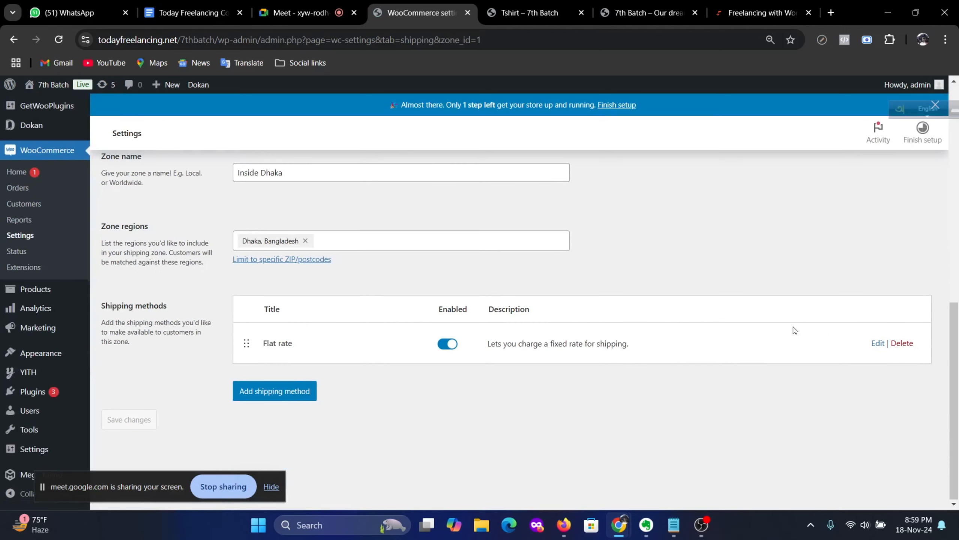
pyautogui.click(879, 344)
pyautogui.scroll(-7, 488, 345)
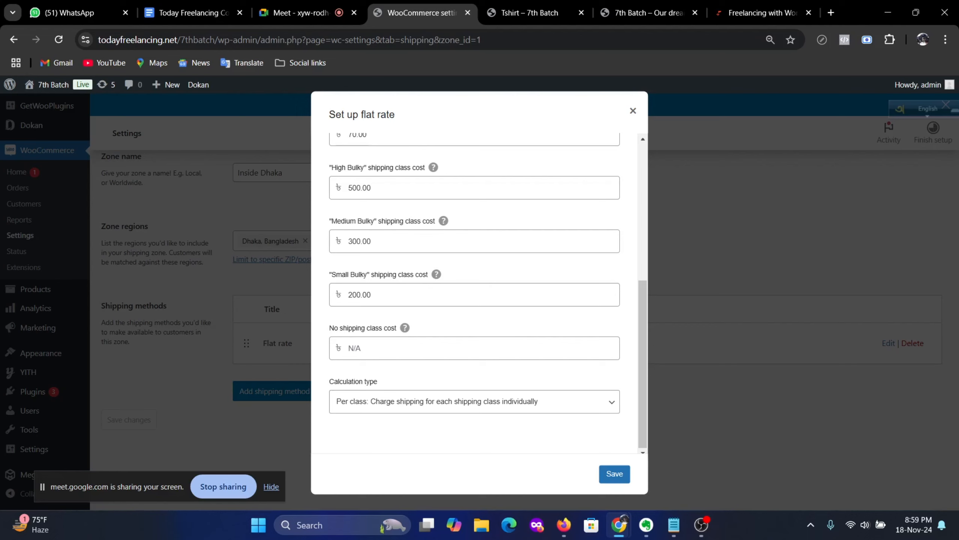
pyautogui.moveTo(405, 330)
pyautogui.scroll(5, 475, 293)
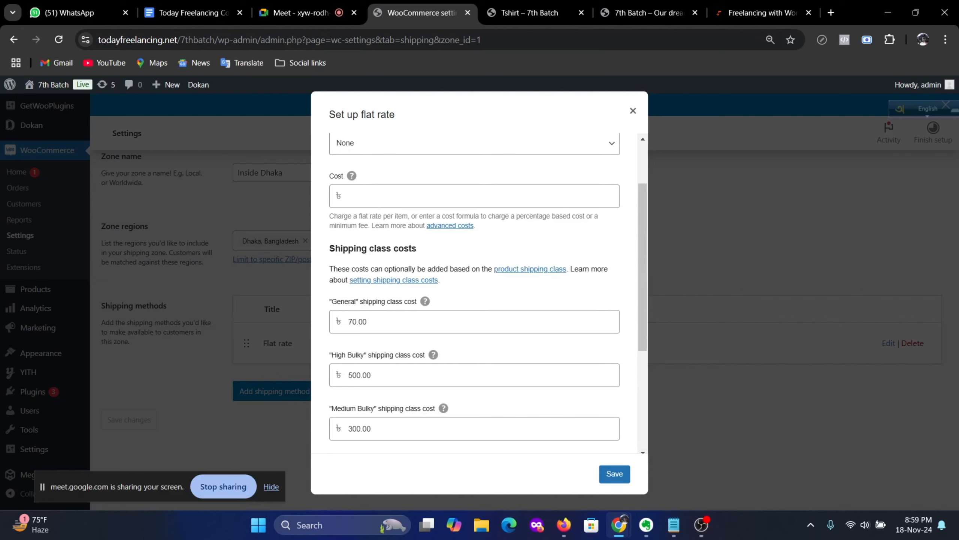
pyautogui.scroll(2, 439, 312)
pyautogui.click(633, 110)
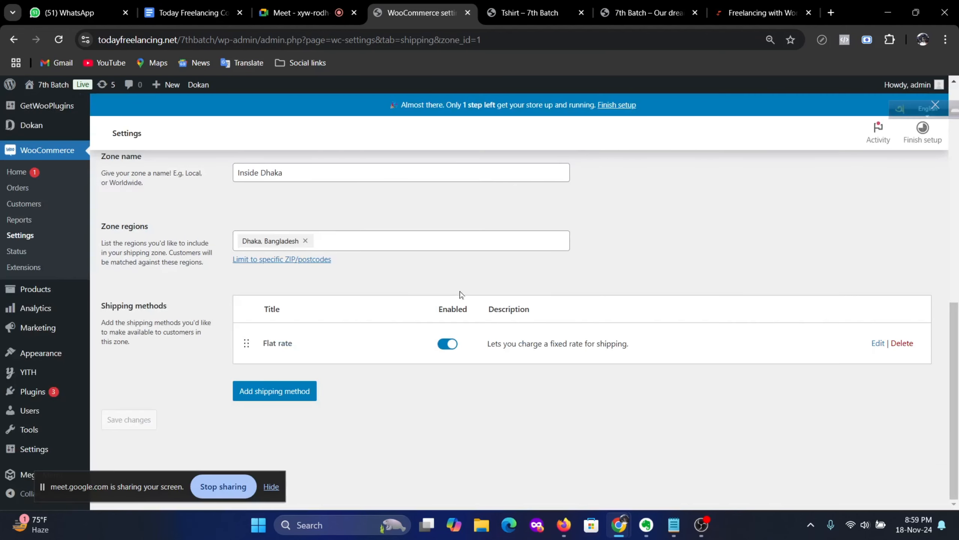
pyautogui.scroll(6, 461, 295)
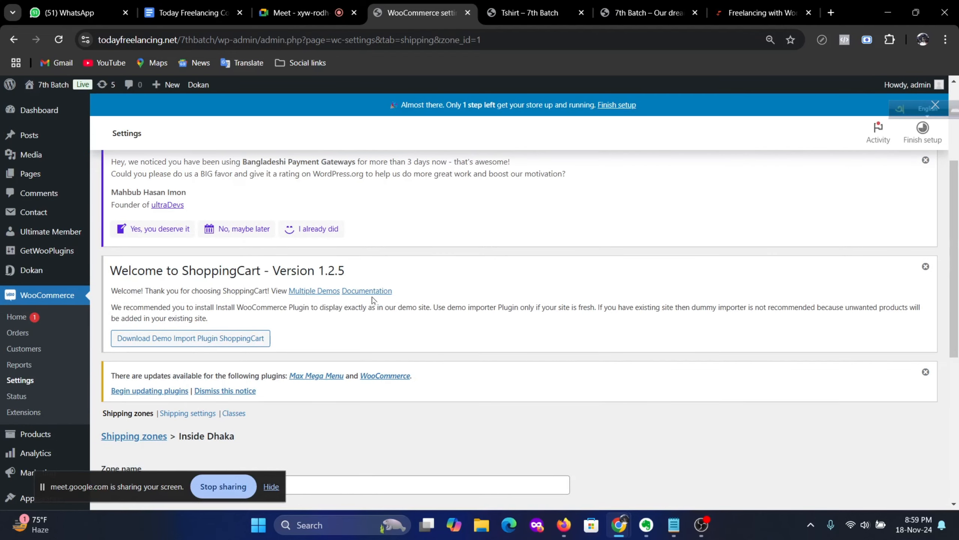
pyautogui.scroll(-5, 203, 316)
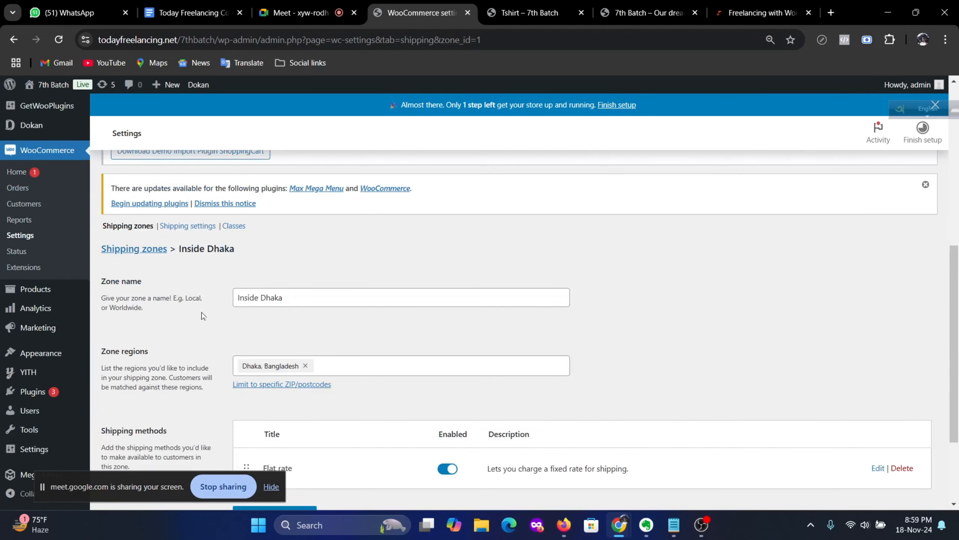
# Step: Add shipping class 'Free' with description 'This is Free shipping class' and create it
pyautogui.click(233, 225)
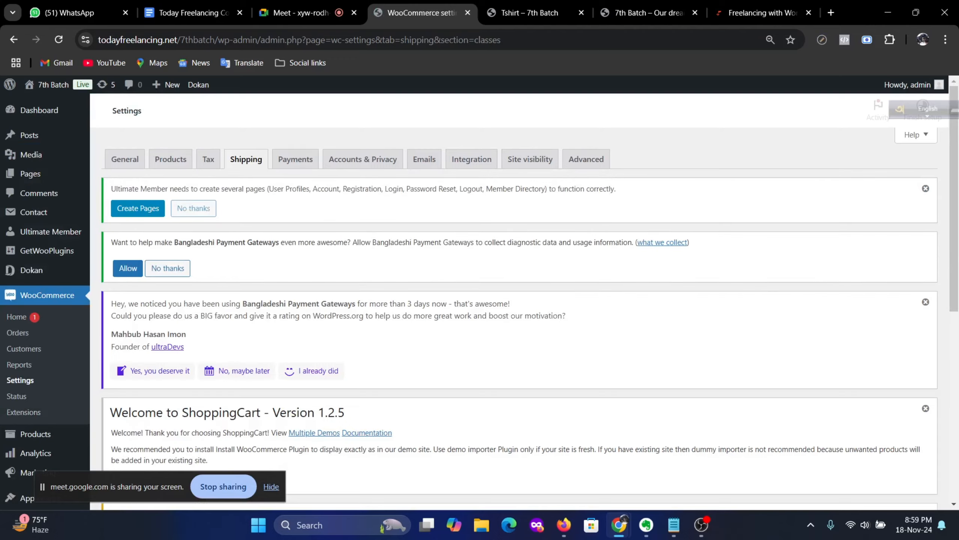
pyautogui.scroll(-8, 525, 279)
pyautogui.click(212, 225)
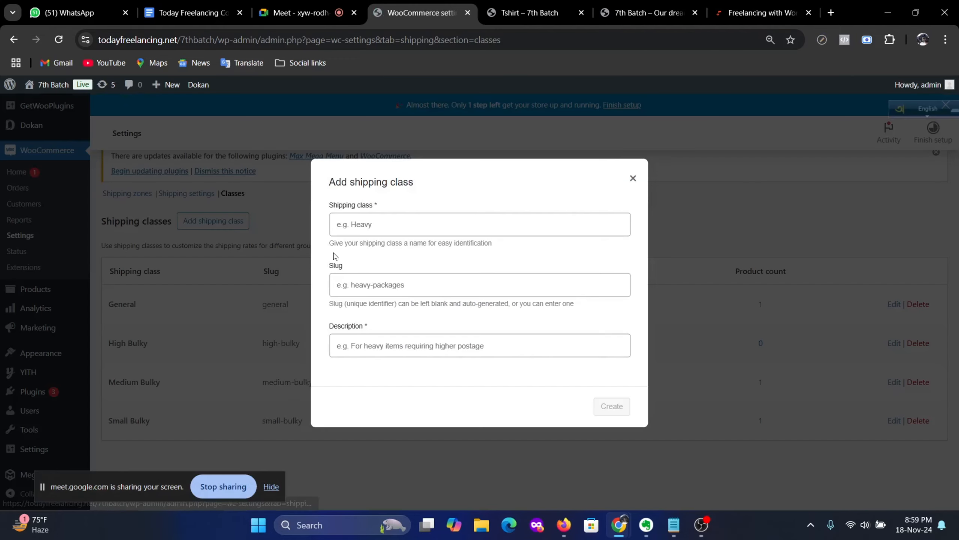
pyautogui.click(393, 224)
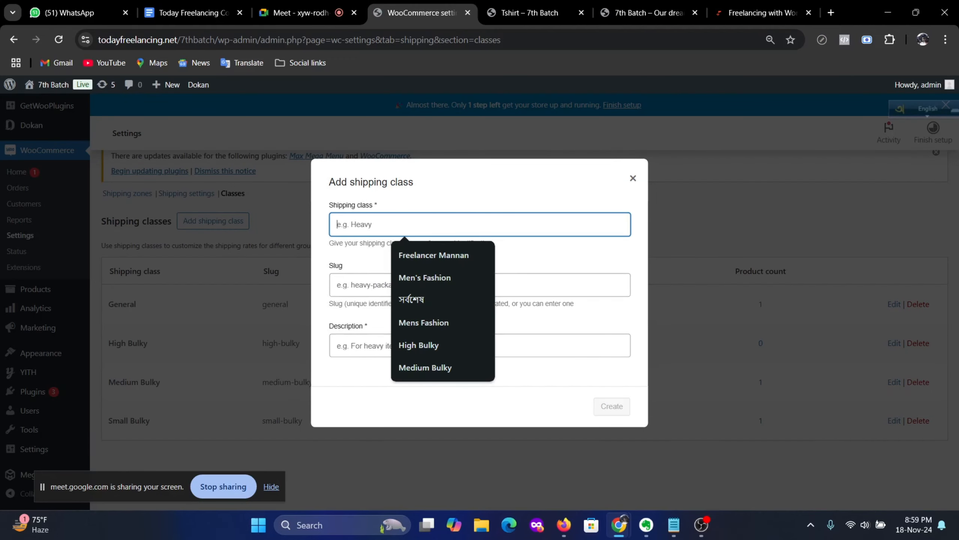
pyautogui.write('Free')
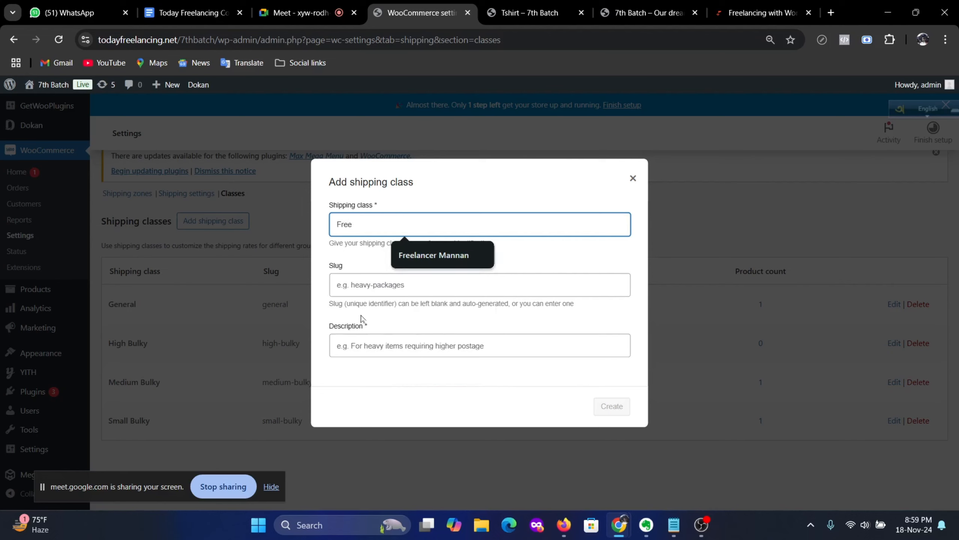
pyautogui.click(517, 348)
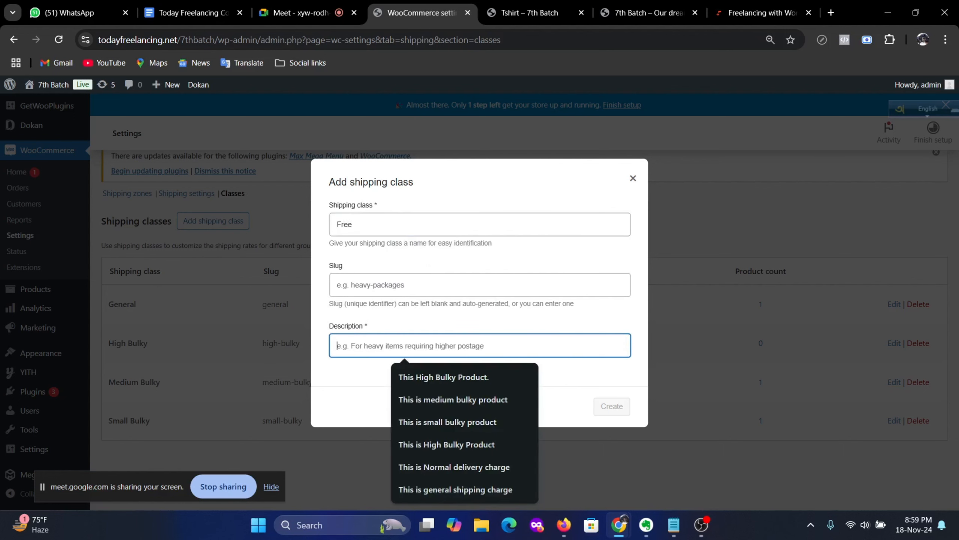
pyautogui.write('Th')
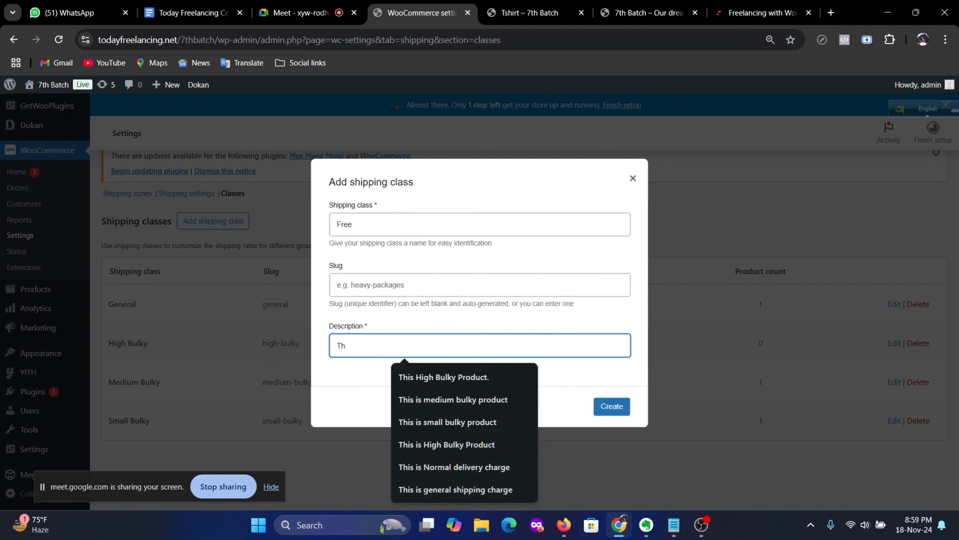
pyautogui.write('is is Free shipping class')
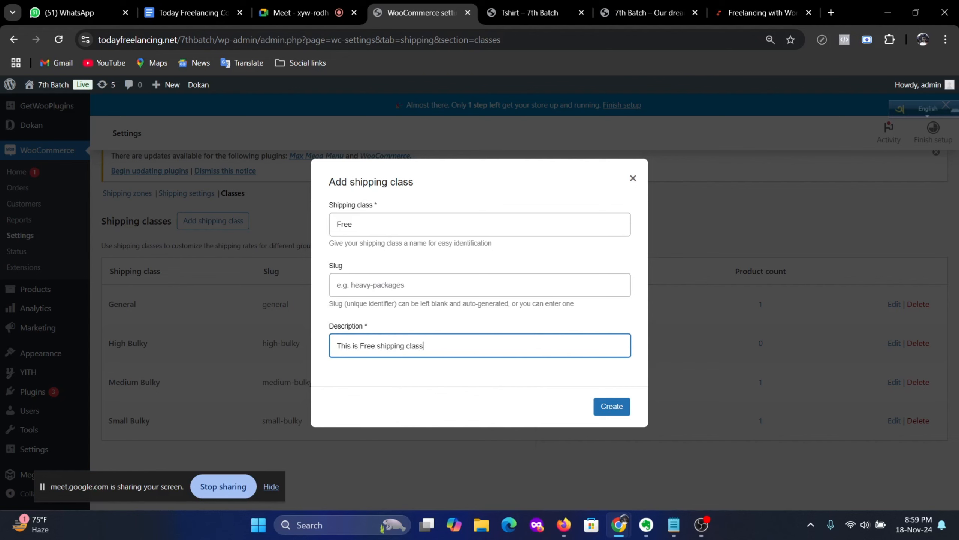
pyautogui.click(610, 407)
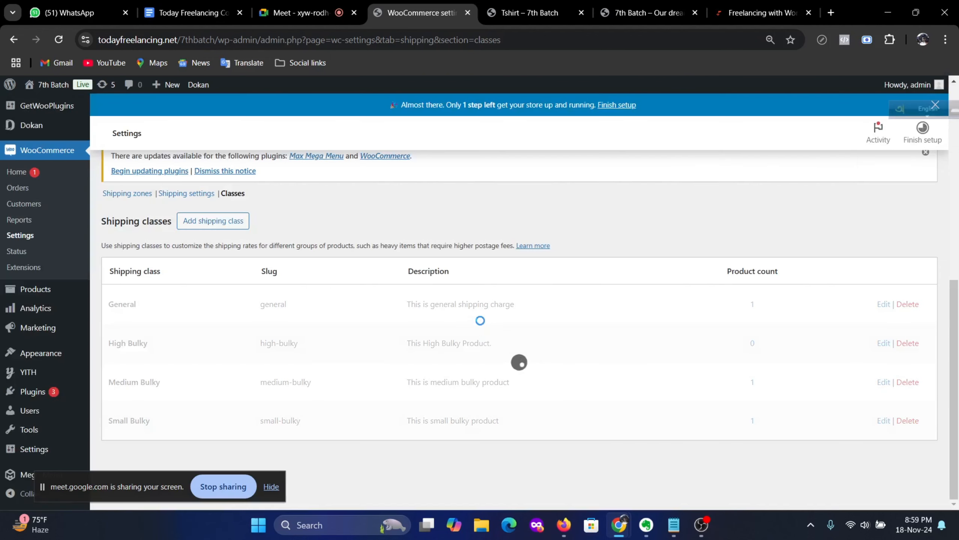
pyautogui.scroll(10, 348, 315)
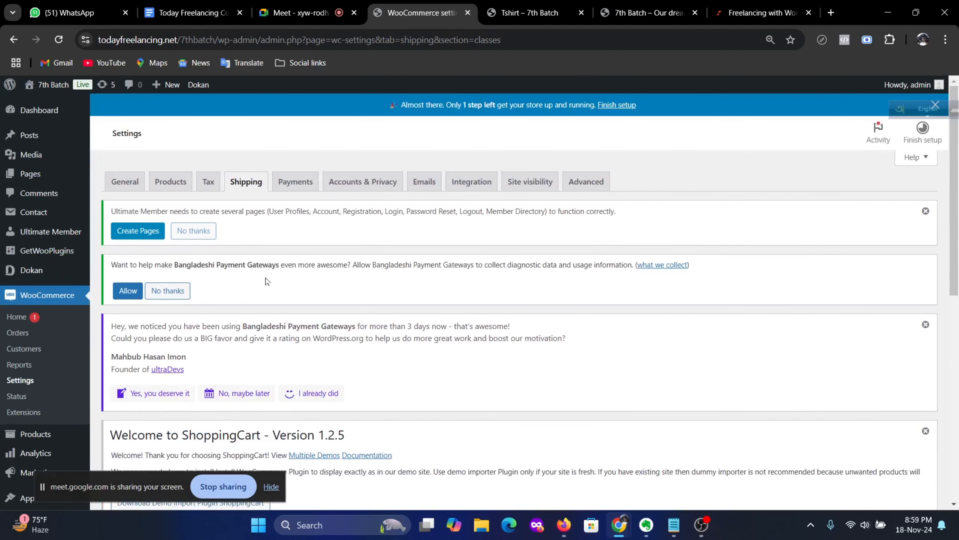
# Step: Return to Shipping zones and open the Inside Dhaka zone for editing
pyautogui.click(237, 189)
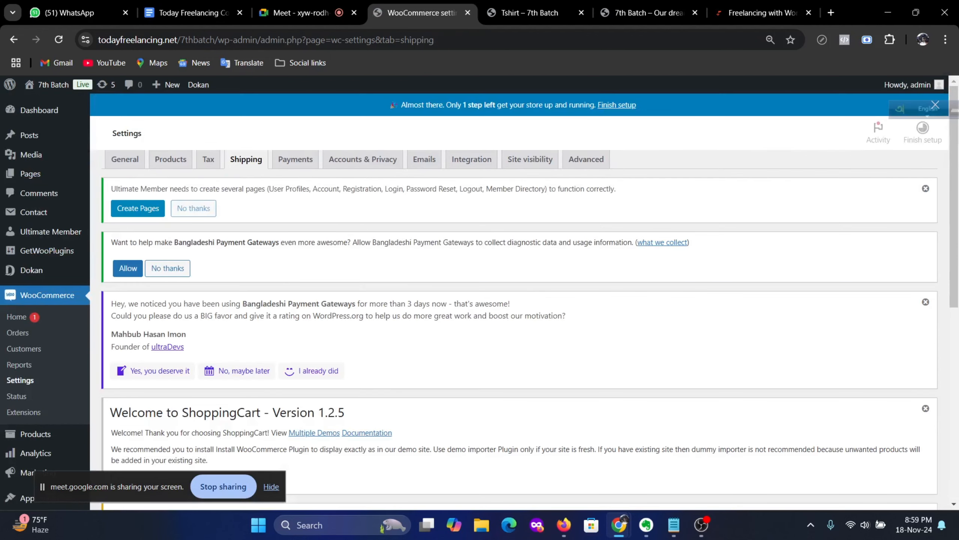
pyautogui.scroll(-5, 181, 322)
pyautogui.scroll(-6, 182, 322)
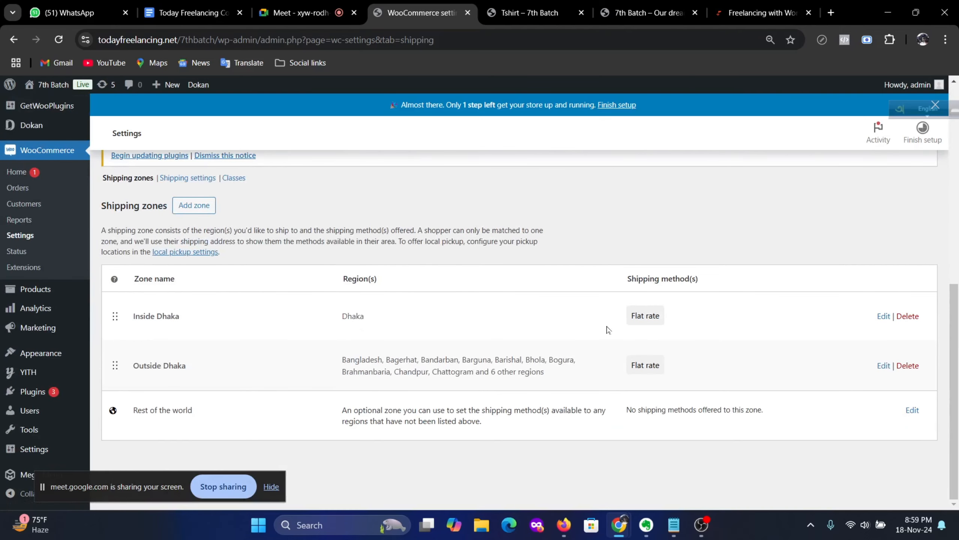
pyautogui.click(883, 316)
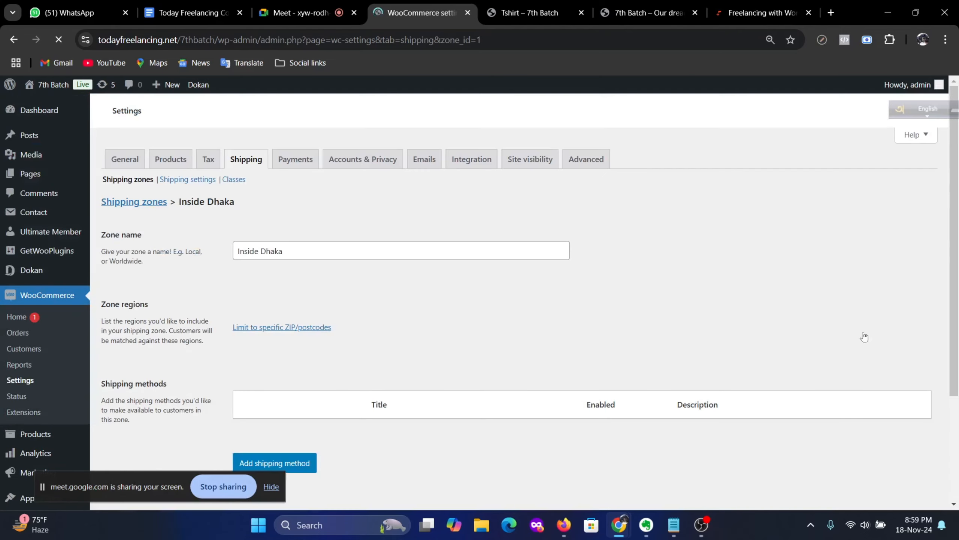
pyautogui.scroll(-3, 882, 348)
pyautogui.scroll(-7, 880, 345)
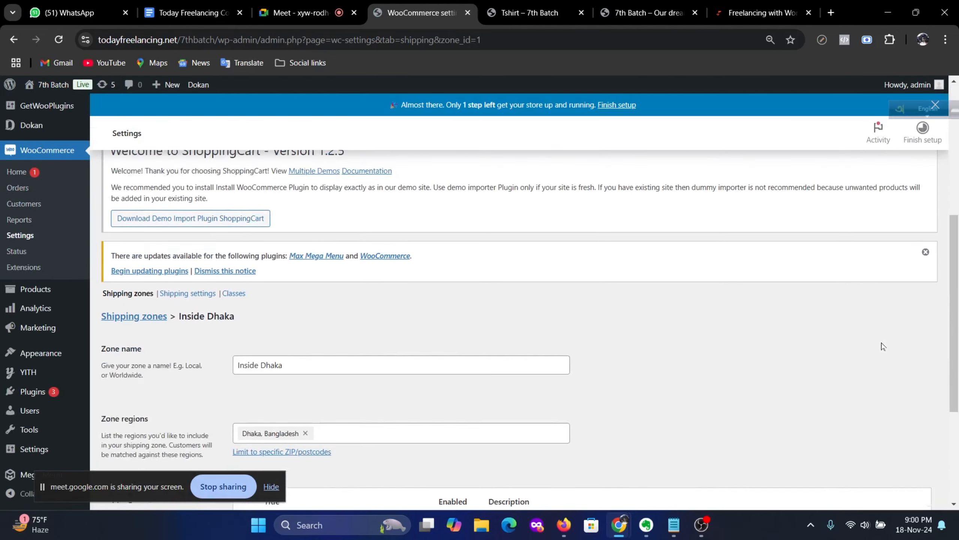
# Step: Set the Free class cost to 0 in Inside Dhaka's Flat rate and save
pyautogui.click(878, 382)
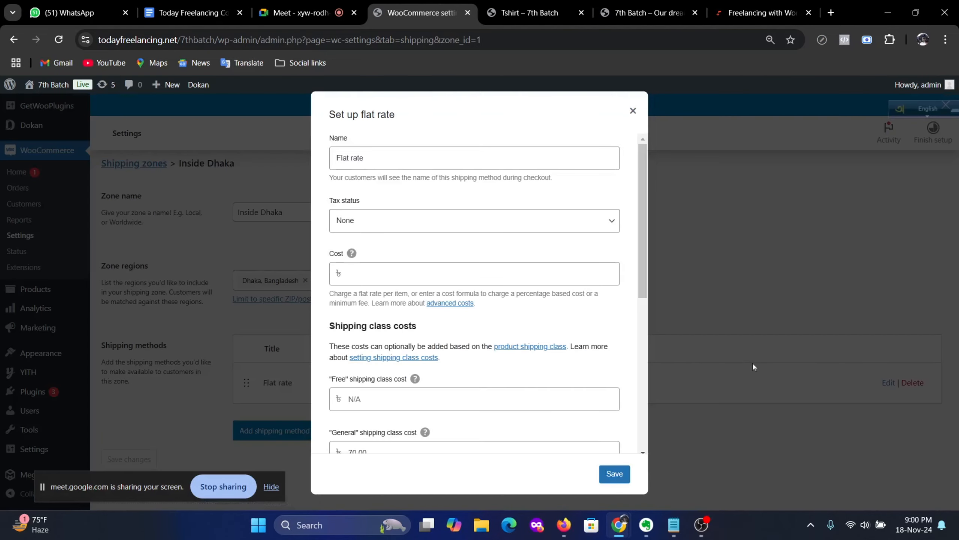
pyautogui.scroll(-5, 491, 321)
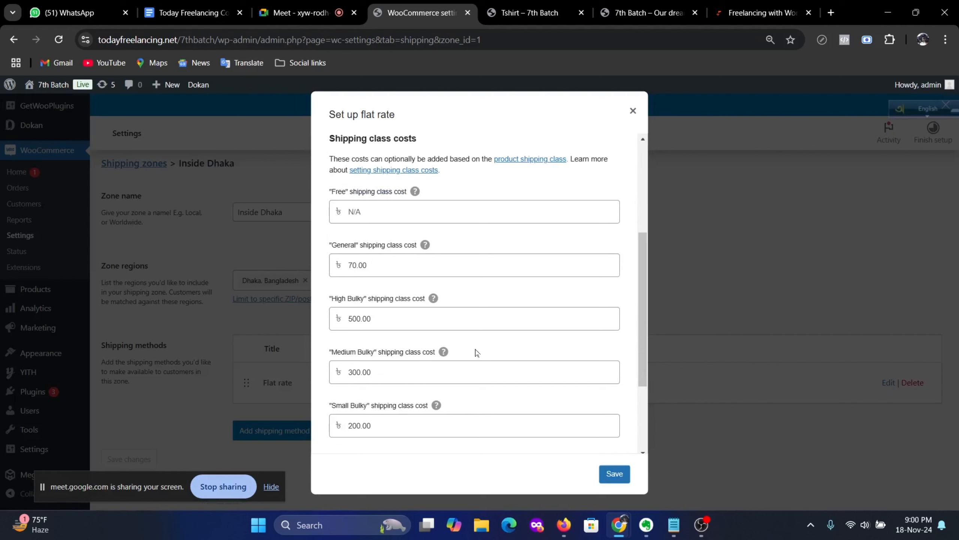
pyautogui.scroll(3, 477, 353)
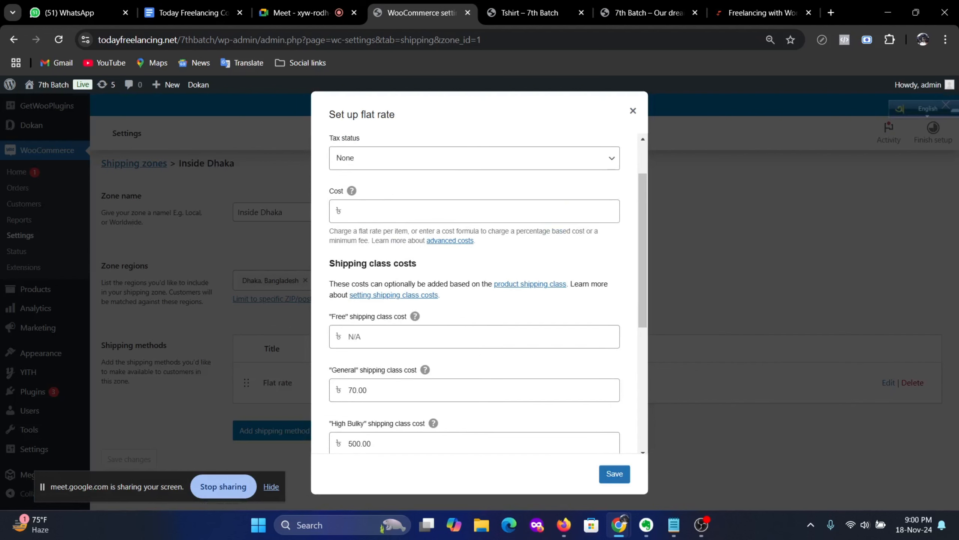
pyautogui.click(474, 336)
pyautogui.write('0')
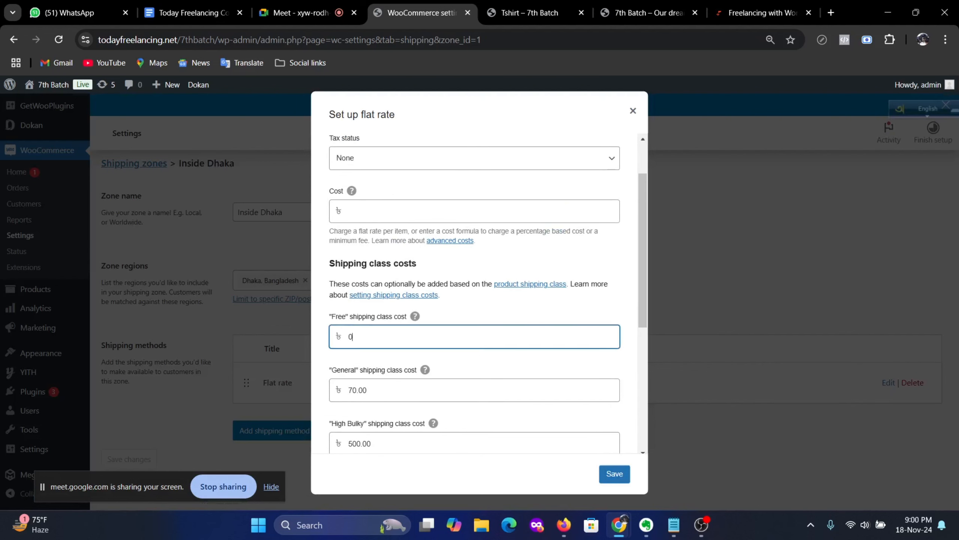
pyautogui.click(614, 476)
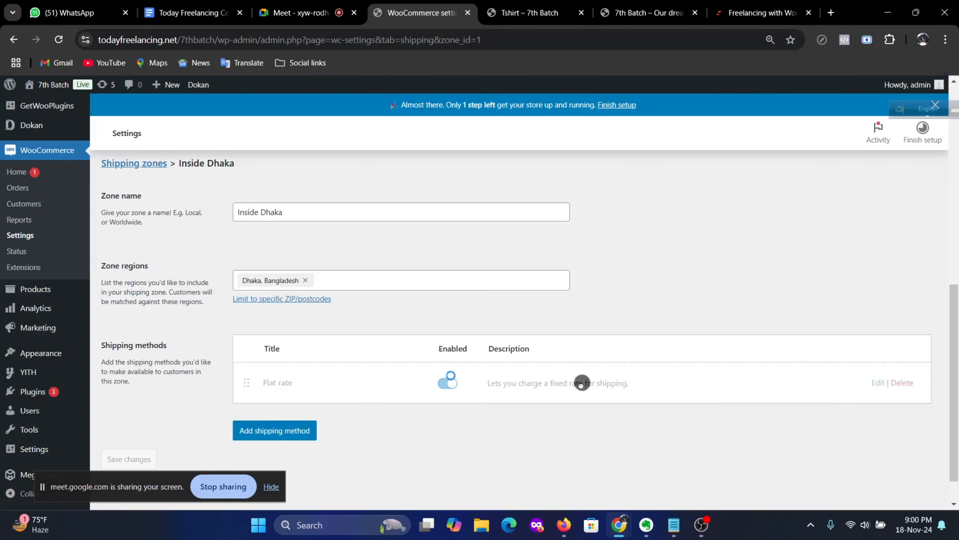
pyautogui.scroll(-1, 457, 376)
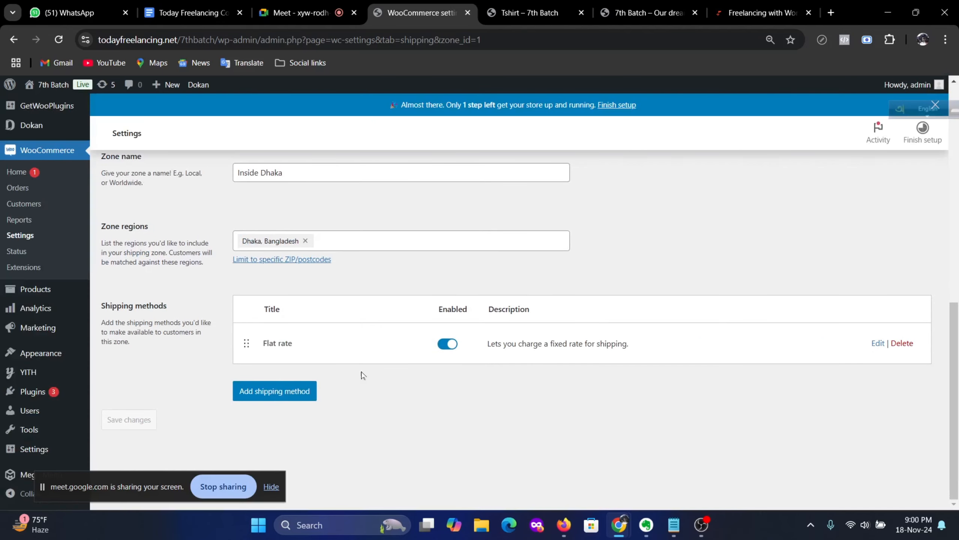
pyautogui.scroll(3, 209, 214)
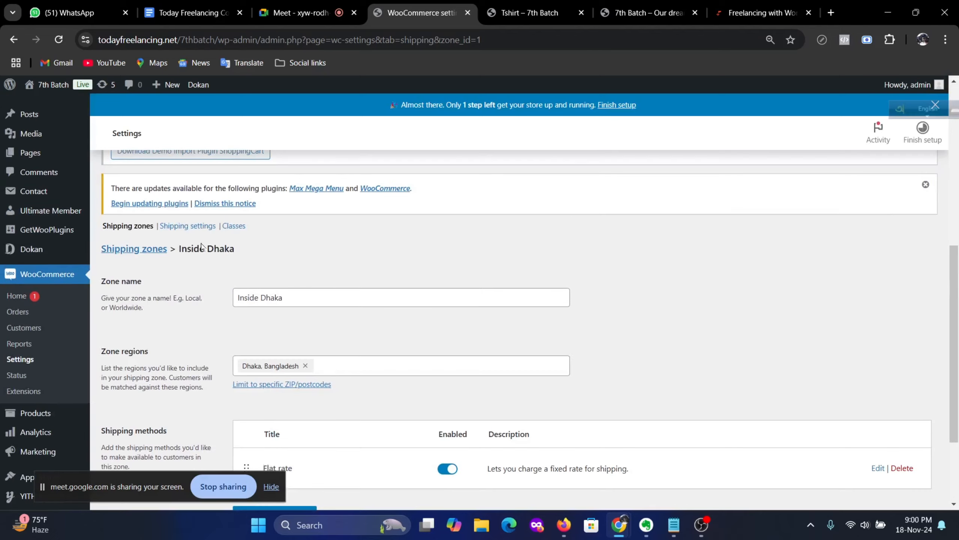
# Step: Set the Free class cost to 0 in the Outside Dhaka zone's Flat rate and save
pyautogui.click(138, 249)
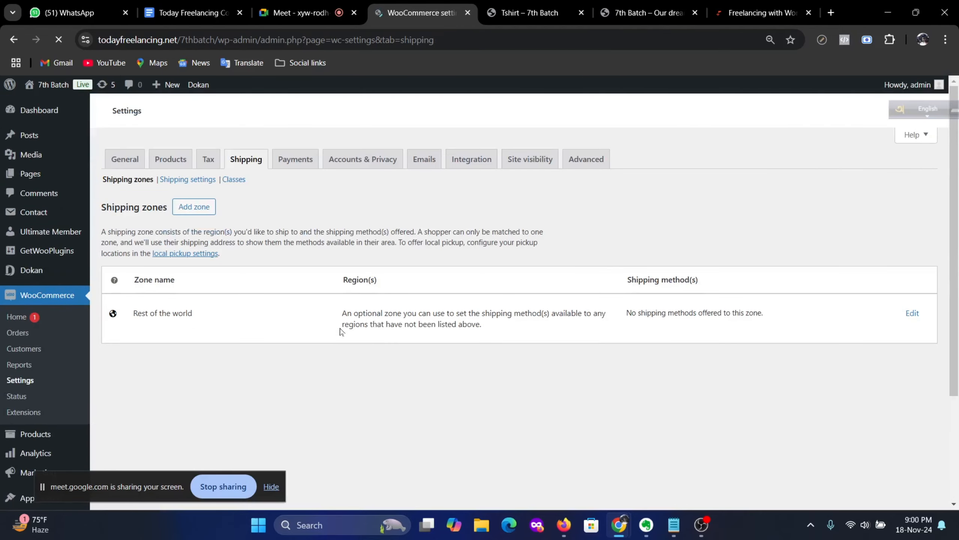
pyautogui.scroll(-4, 477, 343)
pyautogui.scroll(-3, 567, 355)
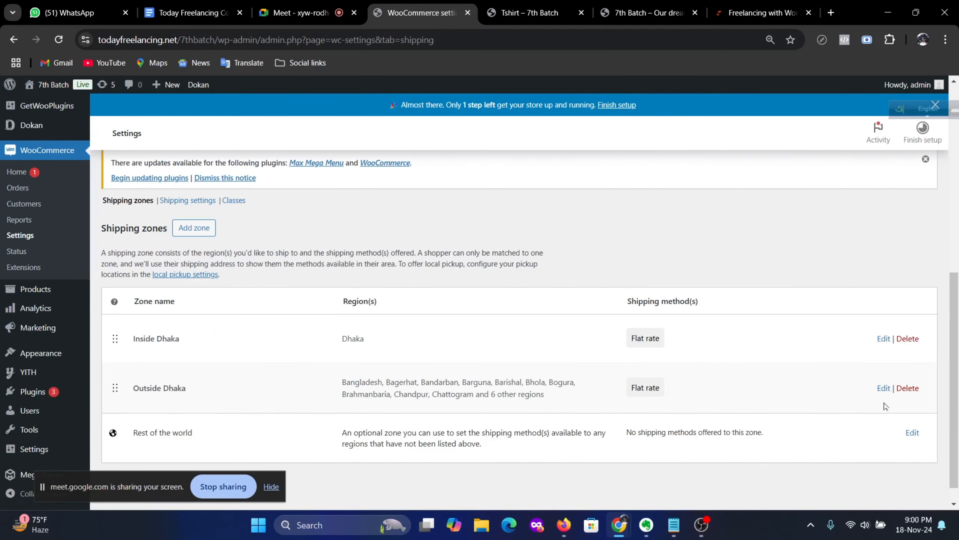
pyautogui.click(884, 388)
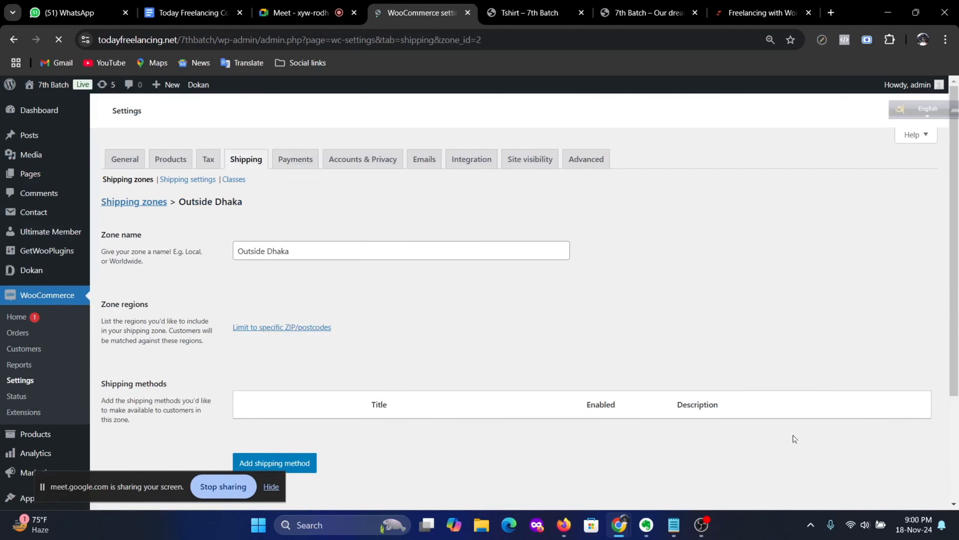
pyautogui.scroll(-6, 826, 429)
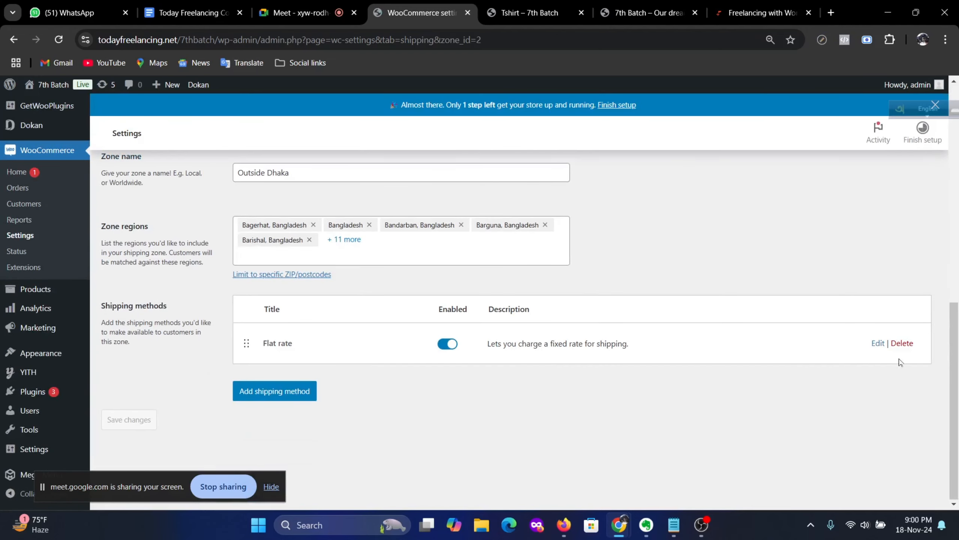
pyautogui.click(878, 343)
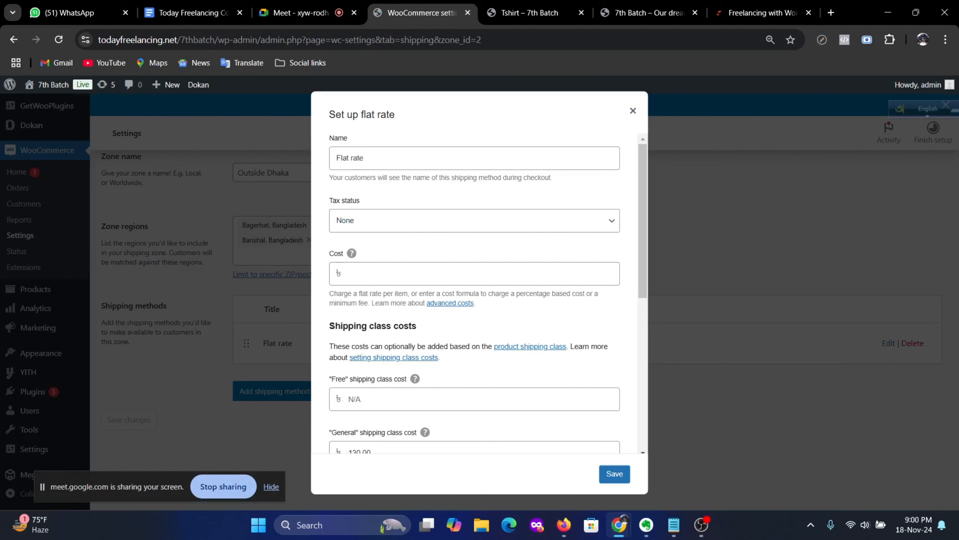
pyautogui.click(404, 399)
pyautogui.write('0')
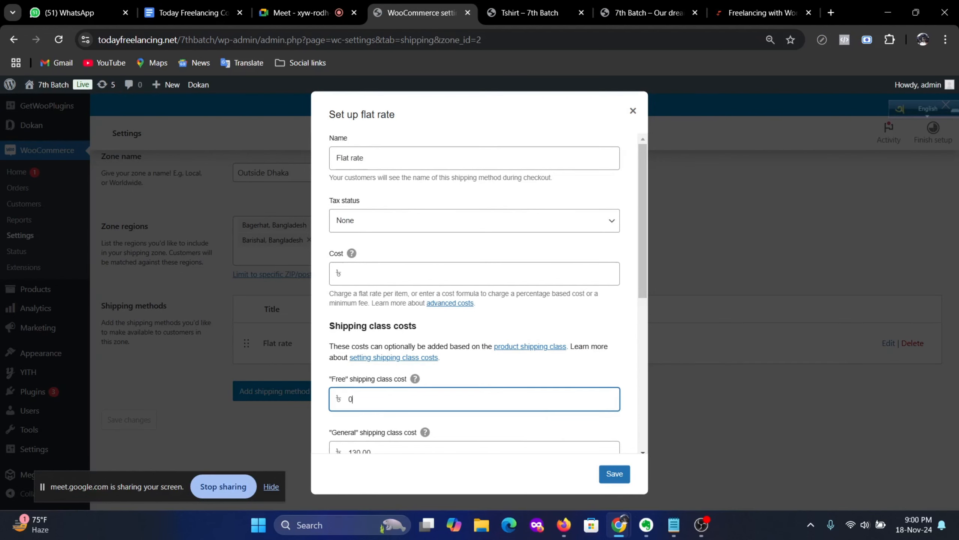
pyautogui.click(615, 474)
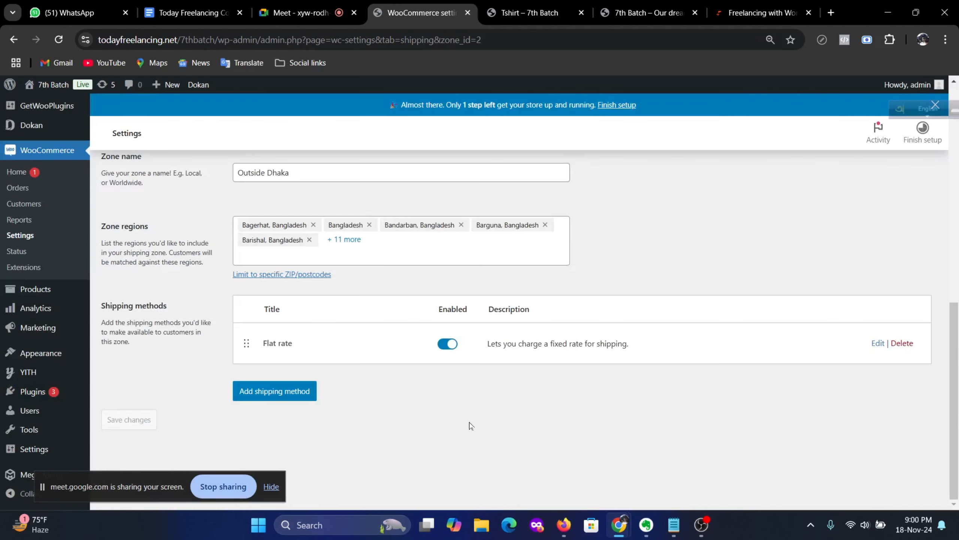
# Step: Open the Tshirt product for editing from Products > All Products
pyautogui.scroll(9, 320, 398)
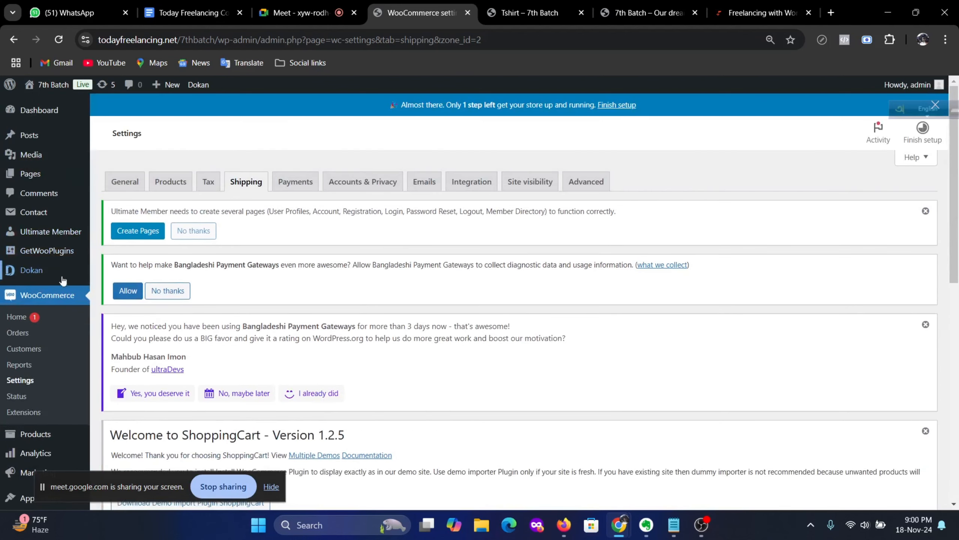
pyautogui.moveTo(38, 434)
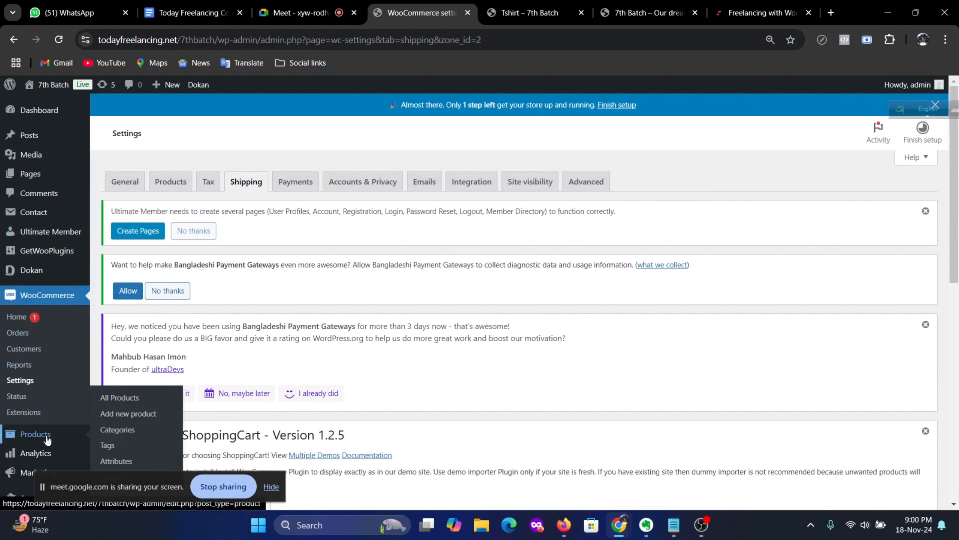
pyautogui.click(118, 397)
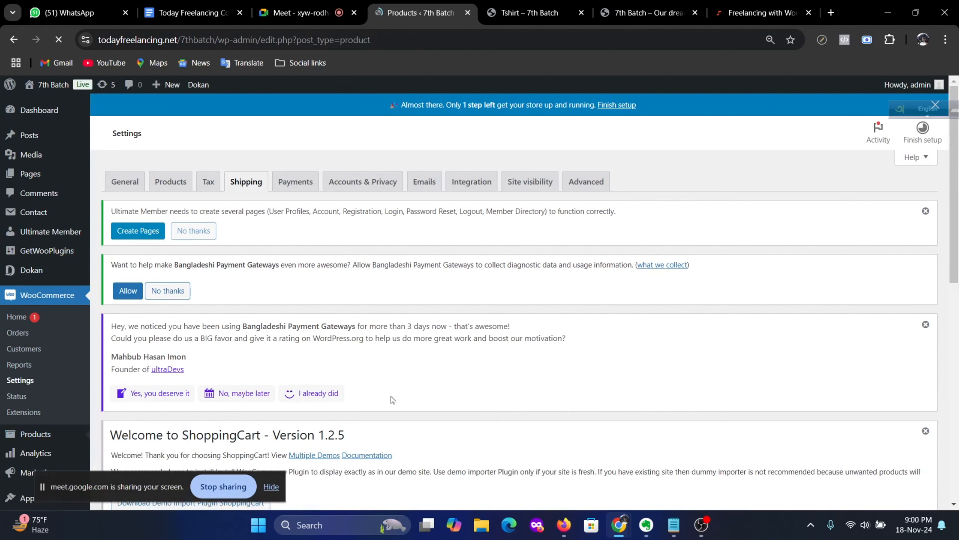
pyautogui.scroll(-6, 370, 370)
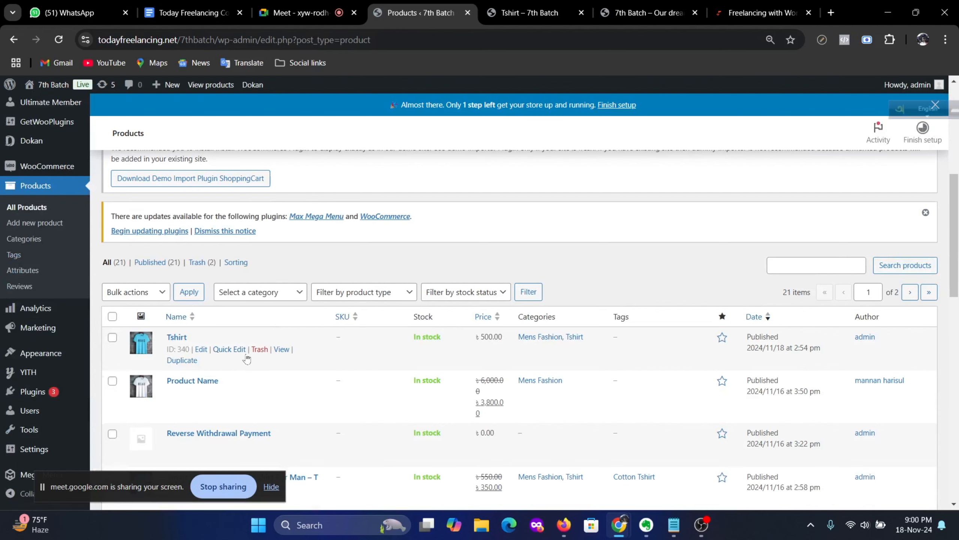
pyautogui.click(201, 349)
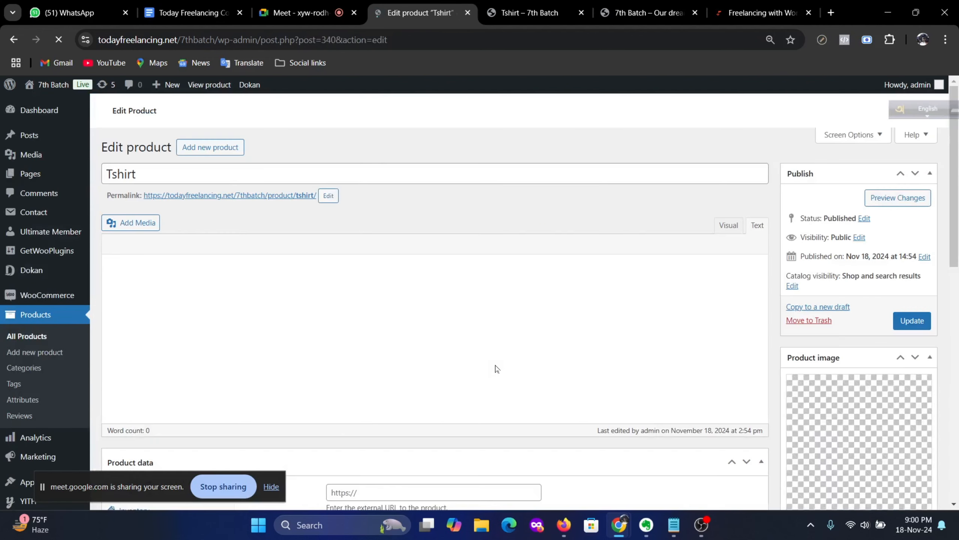
# Step: Change the Tshirt's shipping class to Free and update the product
pyautogui.scroll(-5, 499, 365)
pyautogui.scroll(-10, 503, 357)
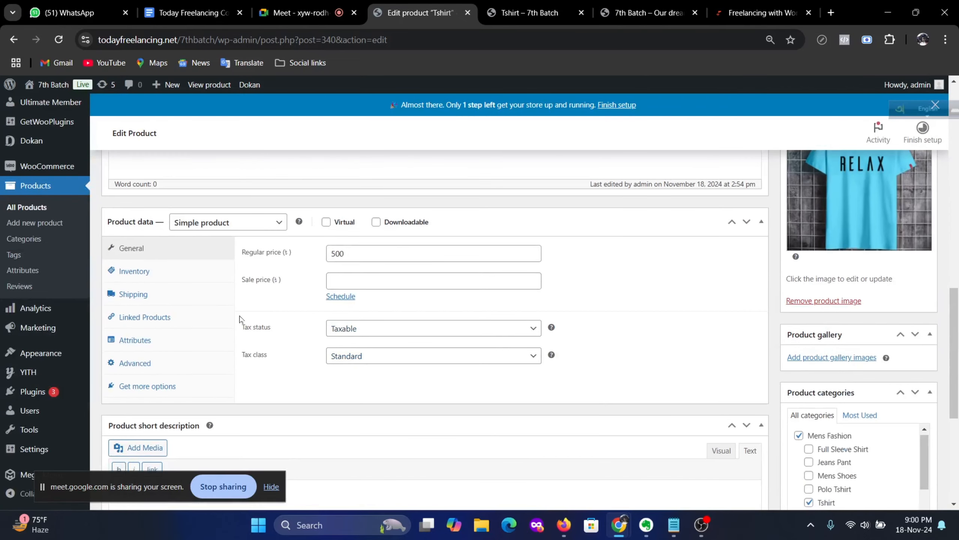
pyautogui.click(132, 294)
pyautogui.click(447, 318)
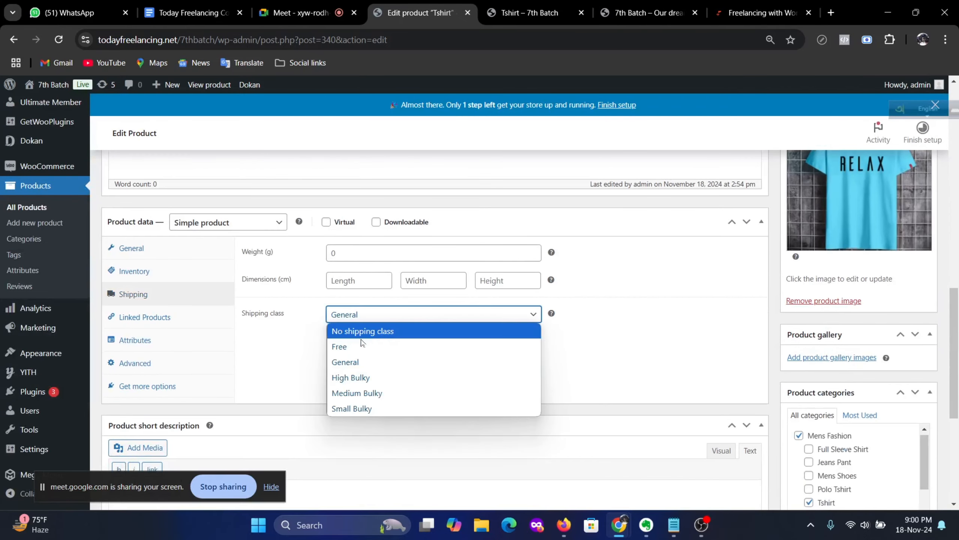
pyautogui.click(384, 346)
pyautogui.scroll(-6, 537, 341)
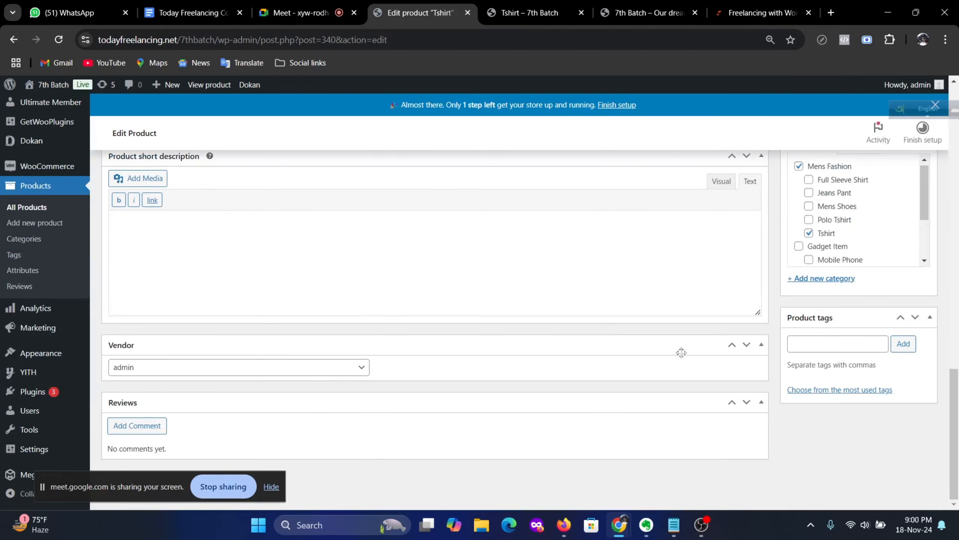
pyautogui.scroll(15, 680, 352)
pyautogui.click(912, 408)
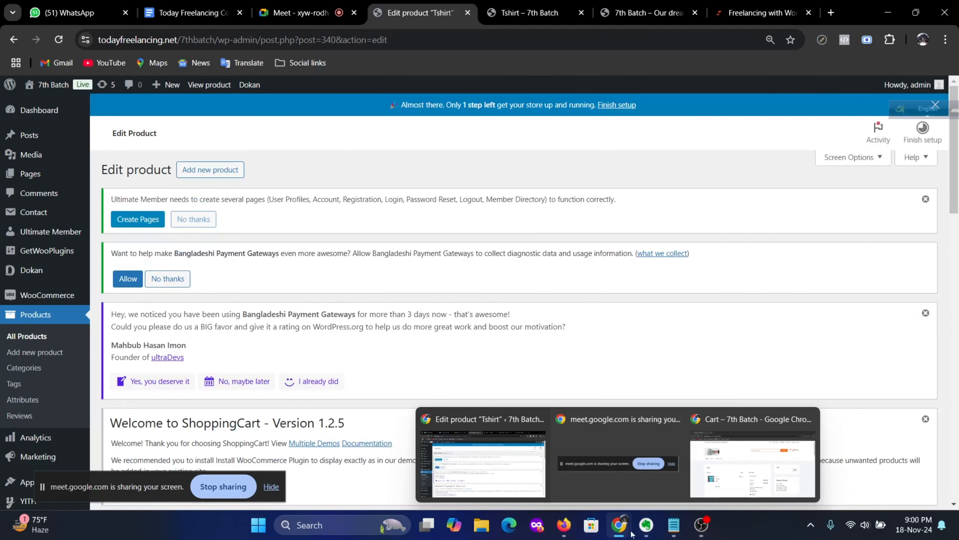
# Step: Return to the storefront cart: Tshirt ৳500, ৳130 flat-rate shipping, ৳630 total
pyautogui.moveTo(647, 534)
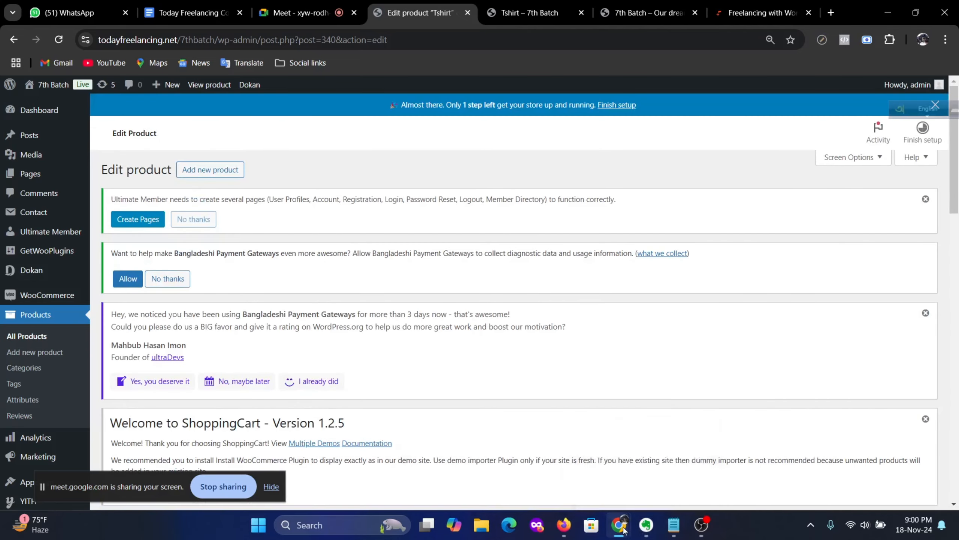
pyautogui.moveTo(618, 526)
pyautogui.click(765, 462)
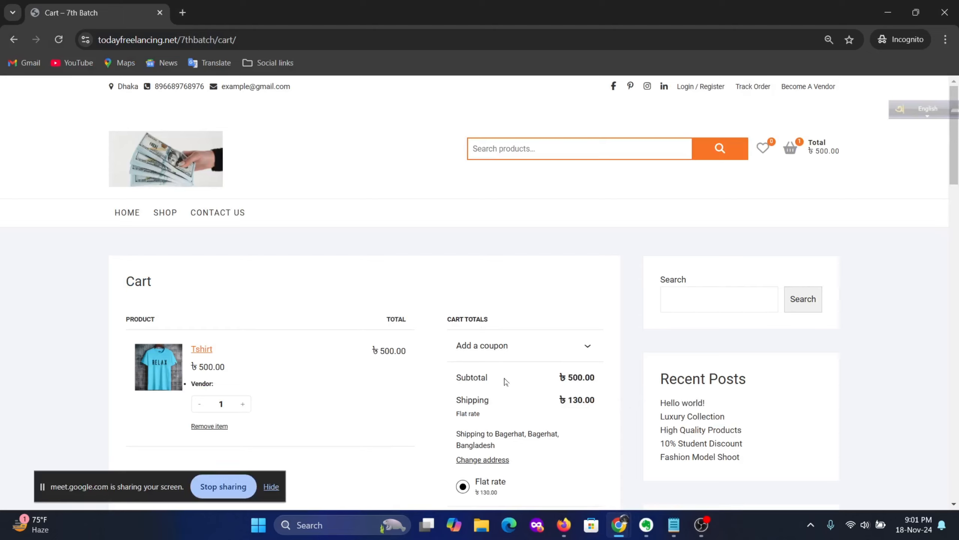
pyautogui.scroll(-3, 507, 382)
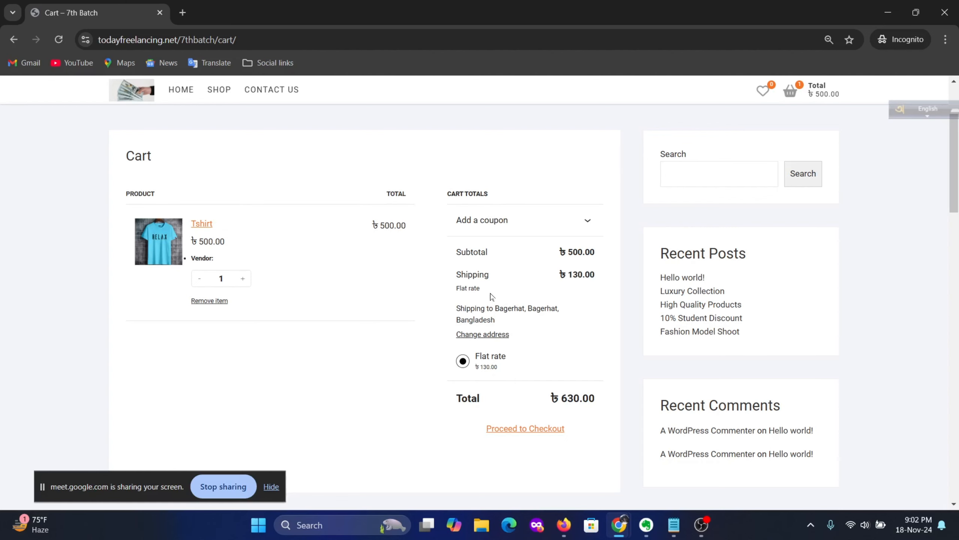
# Step: Scroll through the cart to review the ৳130 flat-rate shipping and ৳630 total
pyautogui.scroll(3, 492, 297)
pyautogui.scroll(-5, 491, 297)
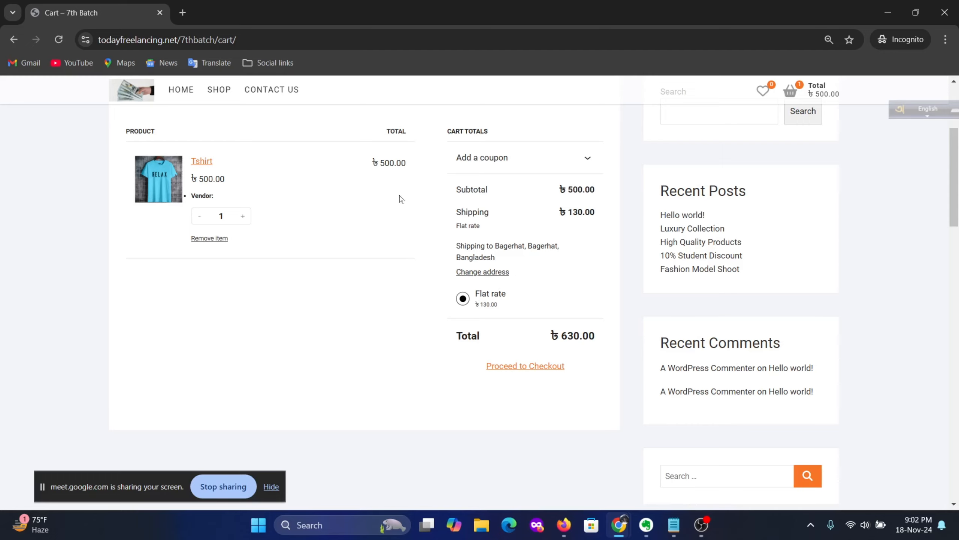
pyautogui.scroll(3, 547, 350)
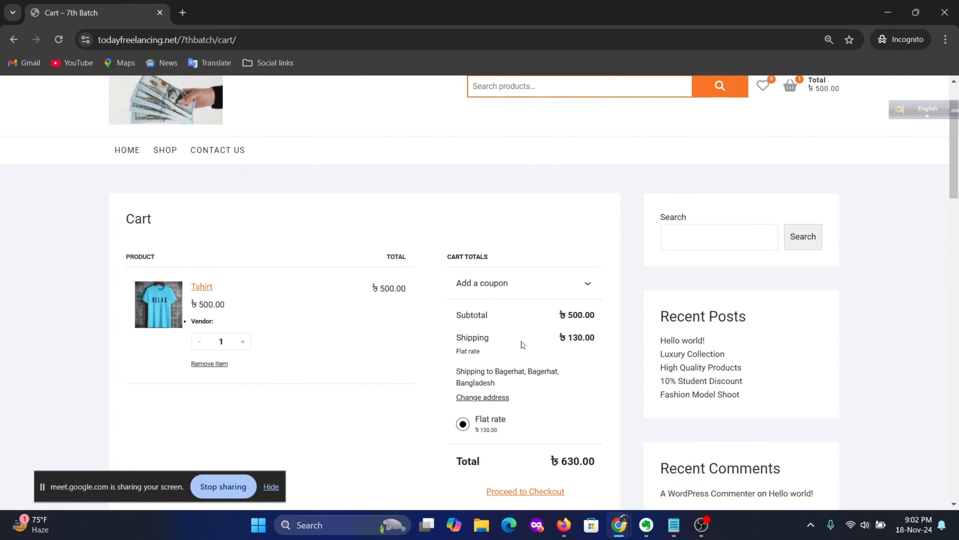
pyautogui.scroll(2, 523, 345)
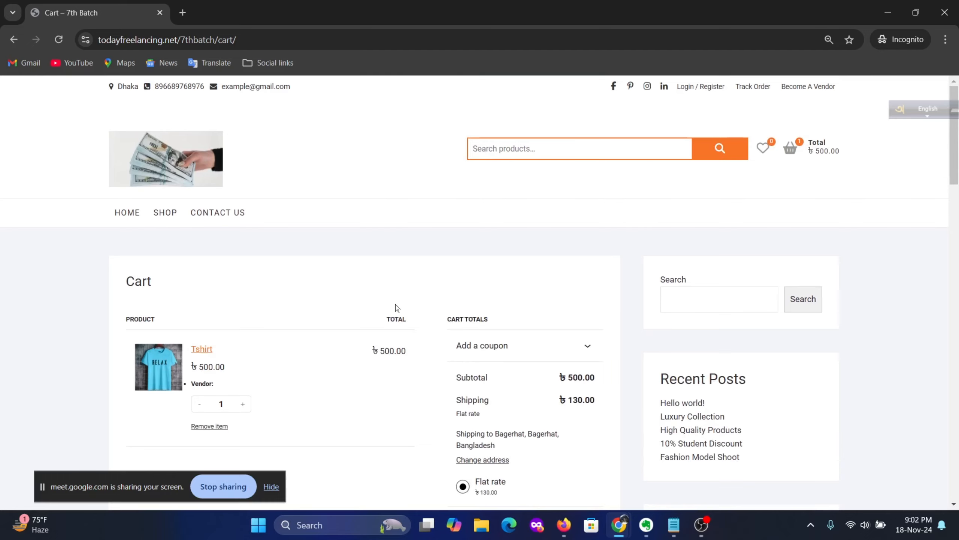
pyautogui.scroll(-2, 396, 307)
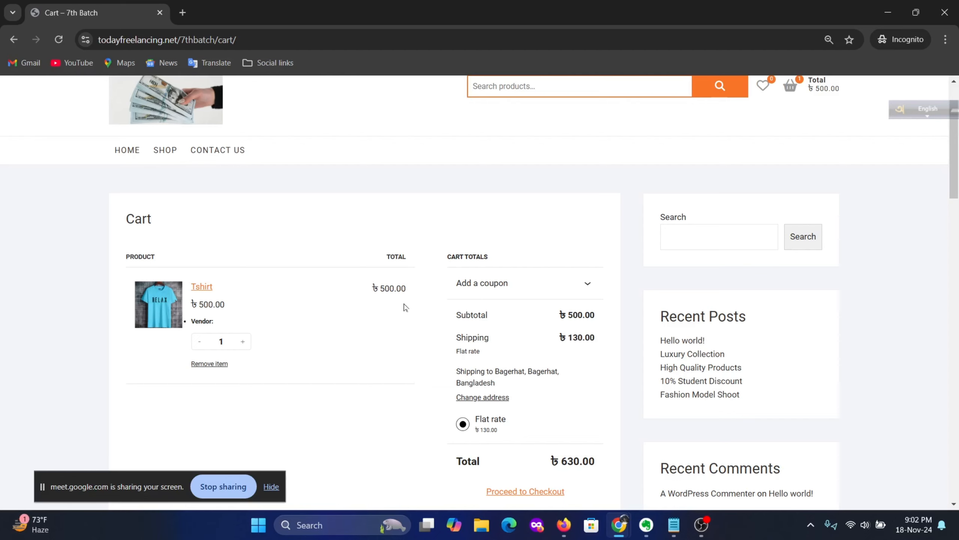
pyautogui.scroll(-3, 431, 307)
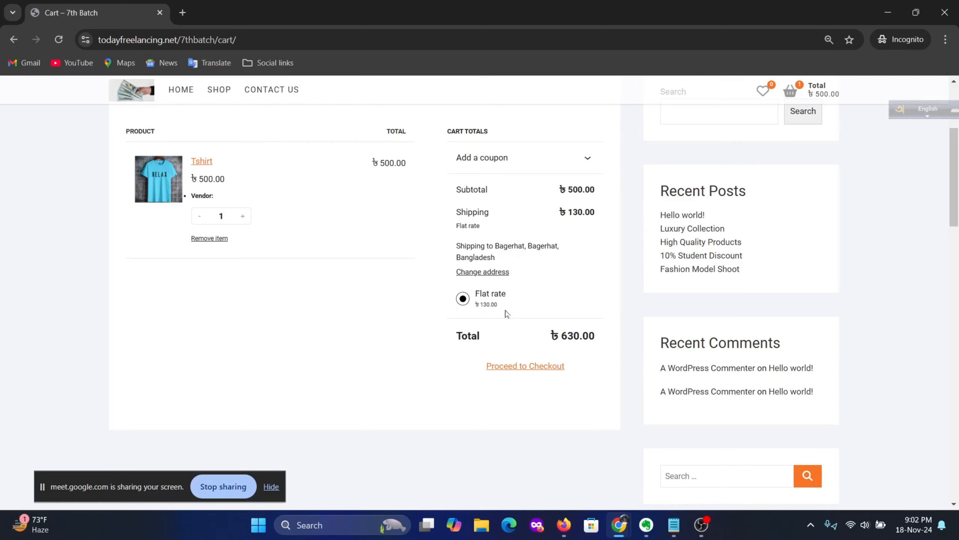
pyautogui.scroll(3, 554, 295)
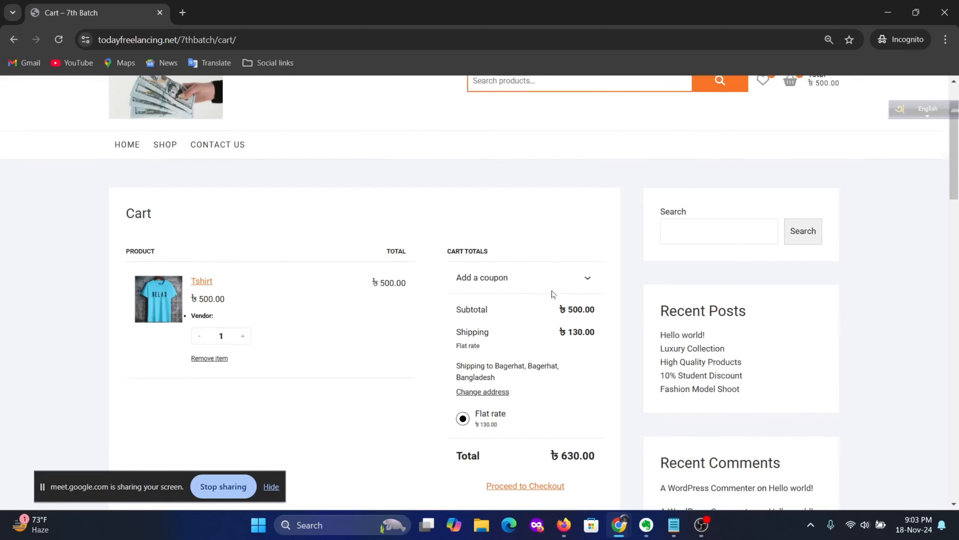
pyautogui.scroll(2, 554, 294)
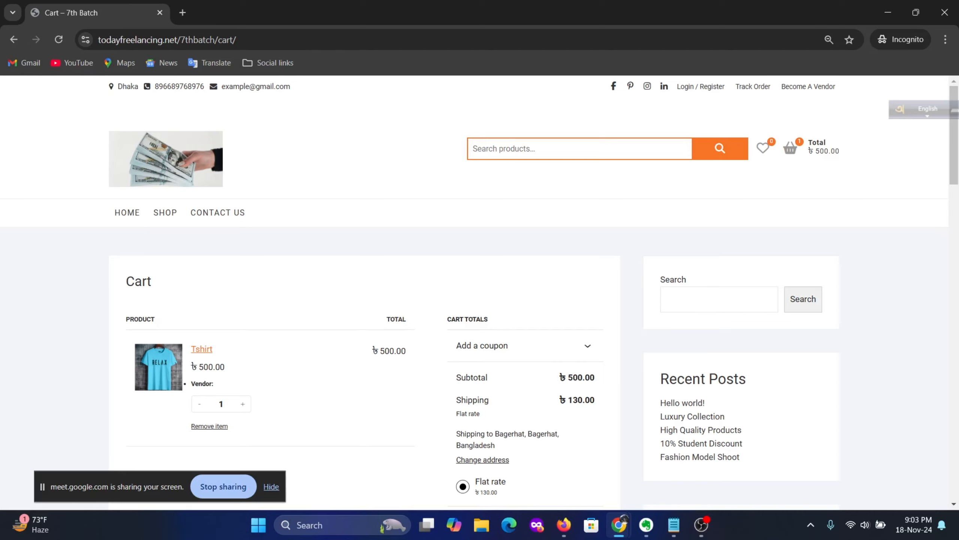
pyautogui.scroll(-3, 379, 446)
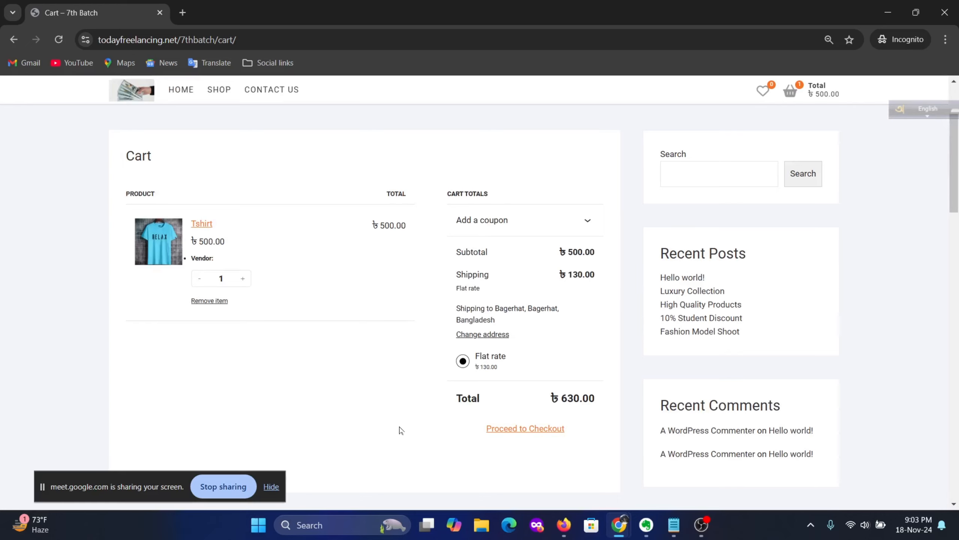
pyautogui.scroll(-1, 397, 431)
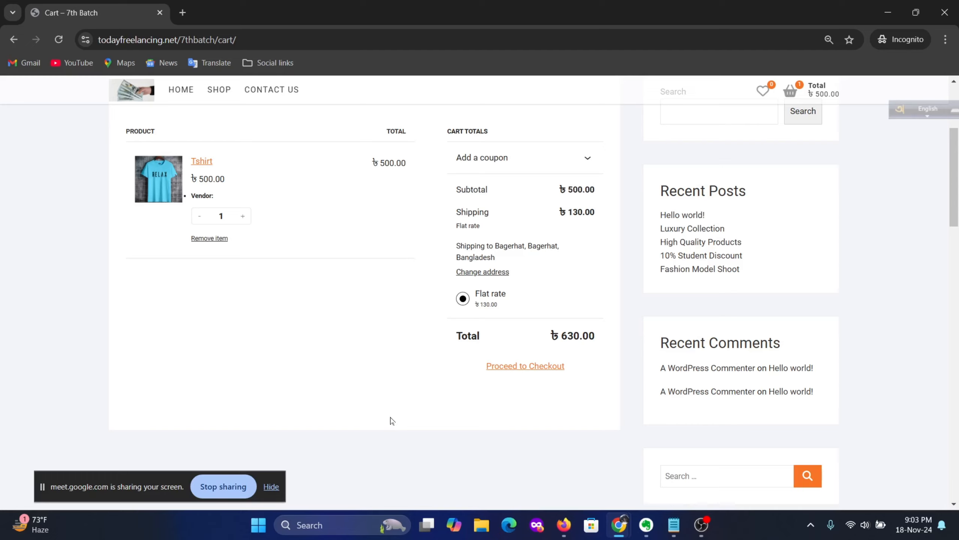
pyautogui.scroll(3, 468, 350)
pyautogui.scroll(-1, 469, 357)
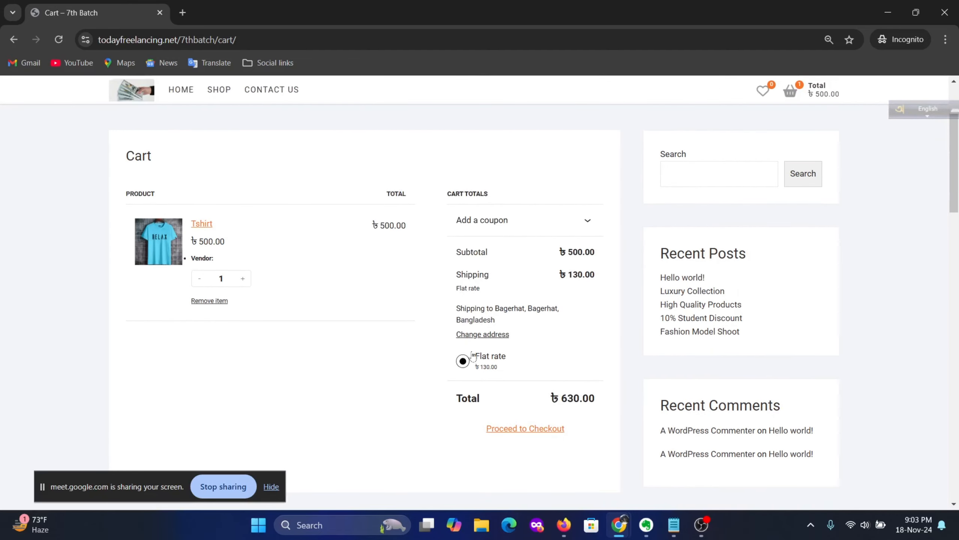
pyautogui.scroll(-3, 525, 358)
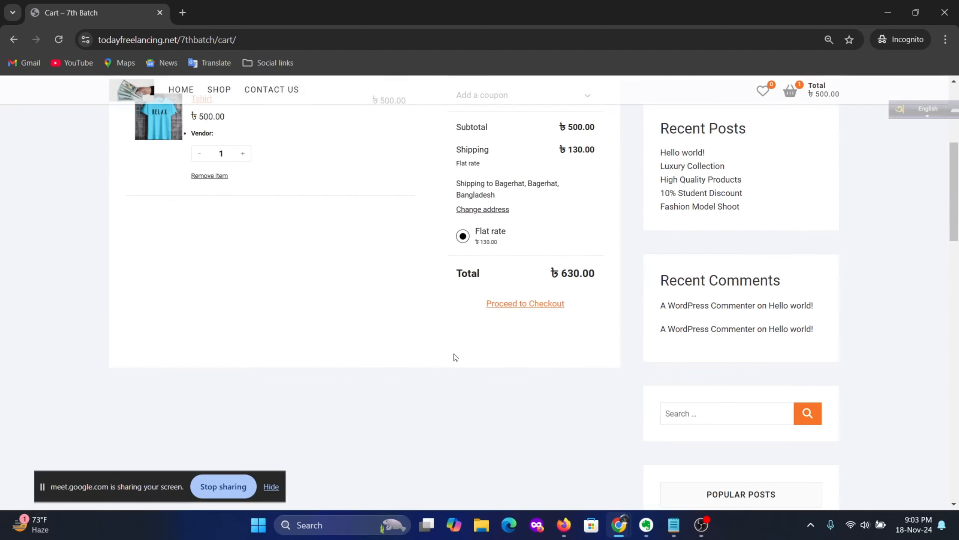
pyautogui.scroll(3, 427, 357)
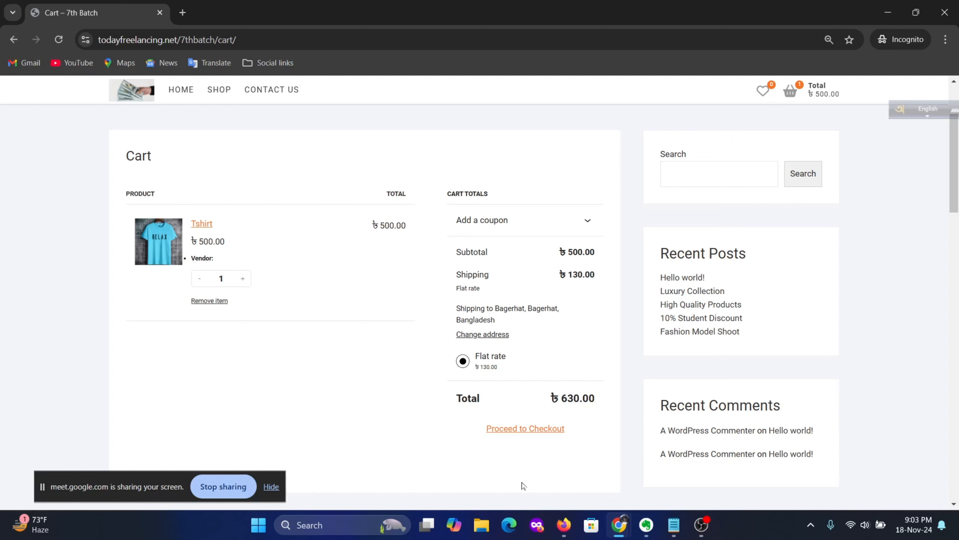
pyautogui.scroll(3, 550, 395)
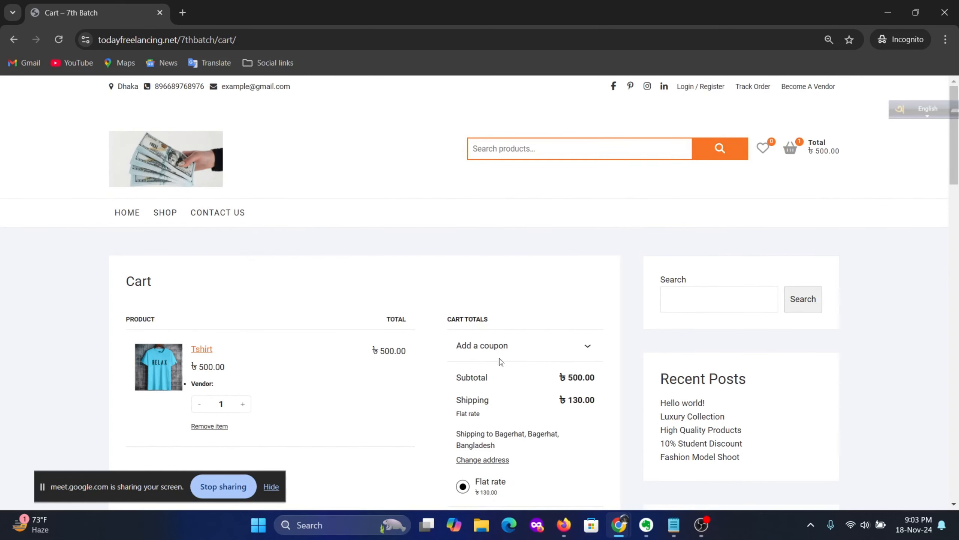
# Step: Verify the Tshirt's Shipping tab shows the Free shipping class, then return to the cart window
pyautogui.moveTo(623, 531)
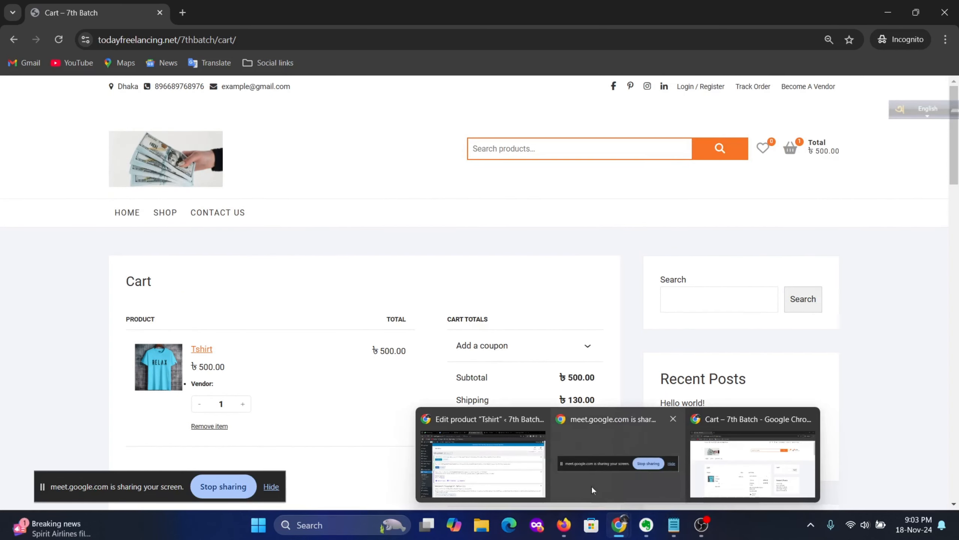
pyautogui.click(490, 462)
pyautogui.scroll(-10, 469, 357)
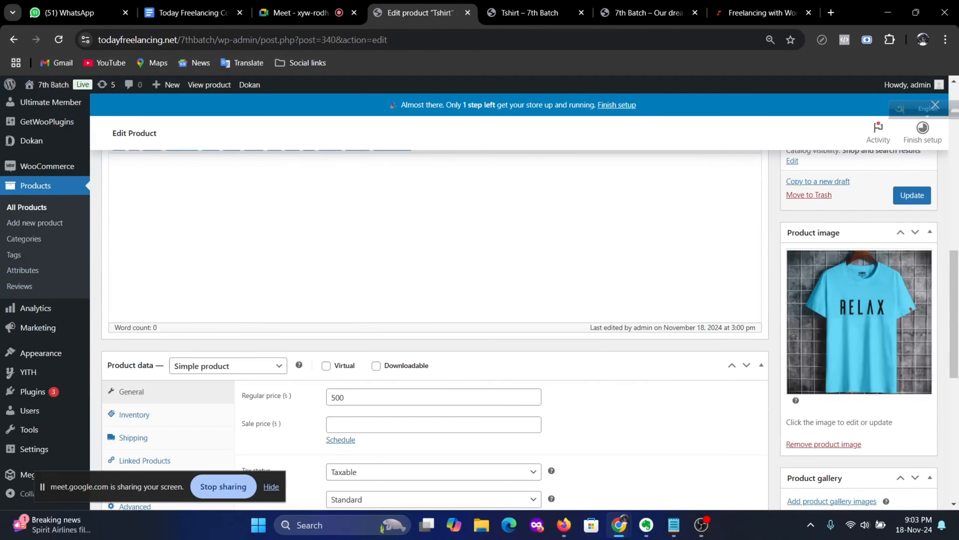
pyautogui.scroll(2, 473, 354)
pyautogui.scroll(-4, 473, 354)
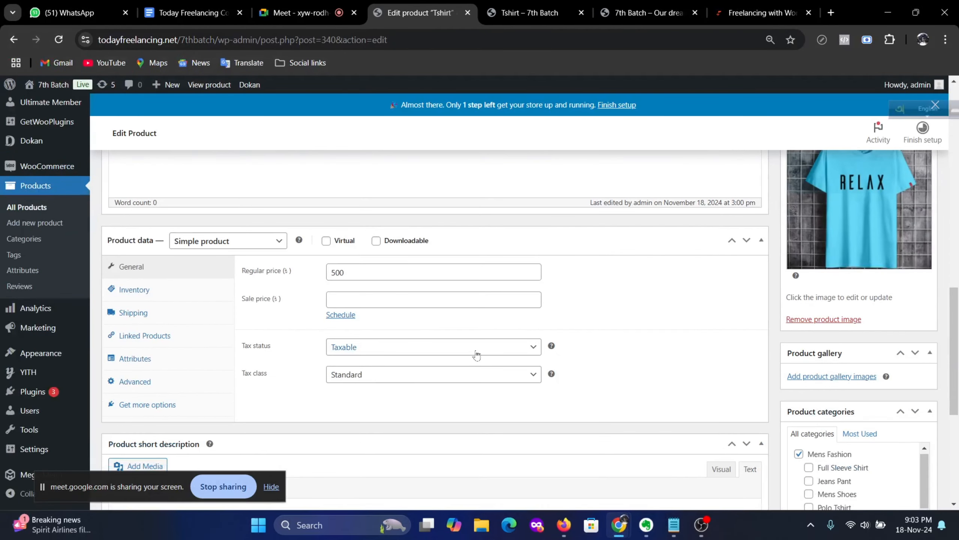
pyautogui.scroll(-2, 253, 295)
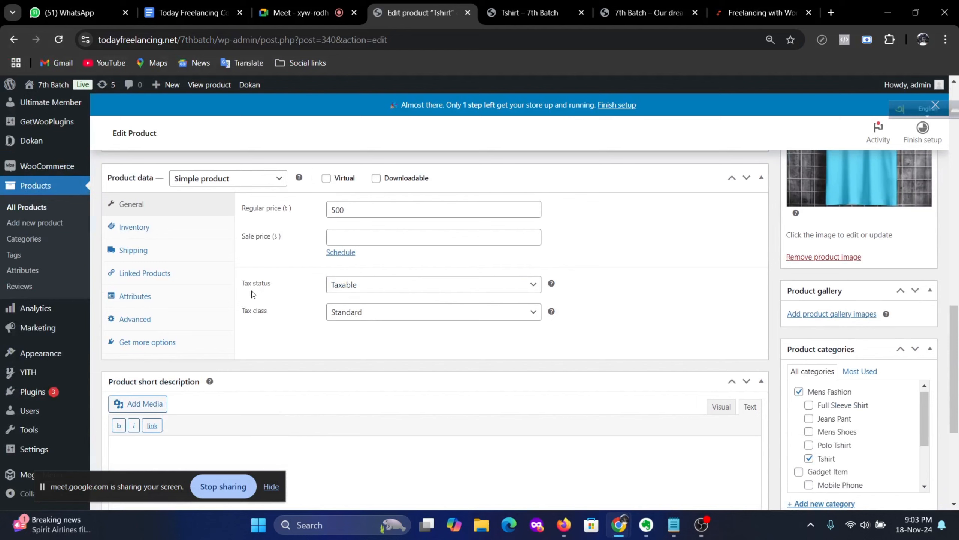
pyautogui.click(129, 251)
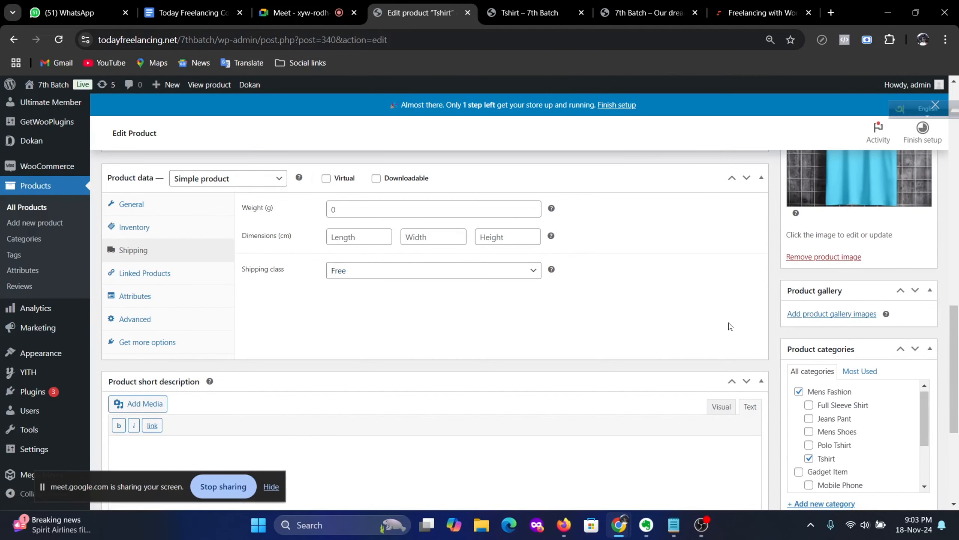
pyautogui.scroll(15, 730, 325)
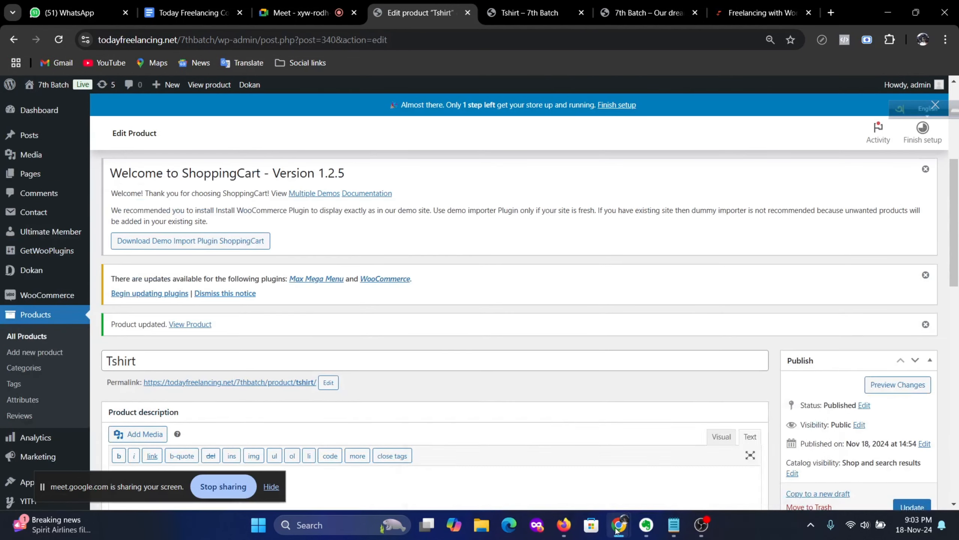
pyautogui.click(734, 472)
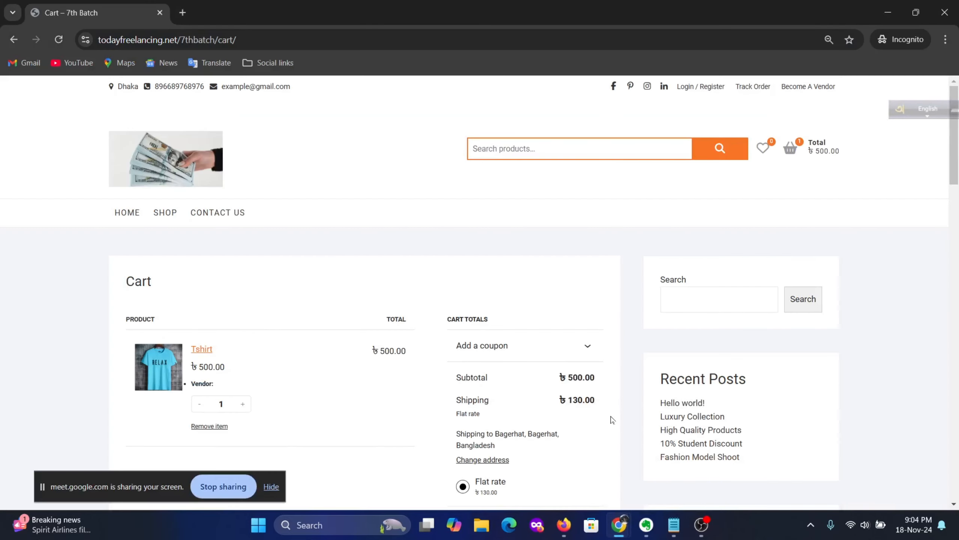
# Step: Reload the cart, highlight the FREE shipping value beside the ৳500 total, then return to the Tshirt editor
pyautogui.click(58, 39)
pyautogui.scroll(-3, 554, 328)
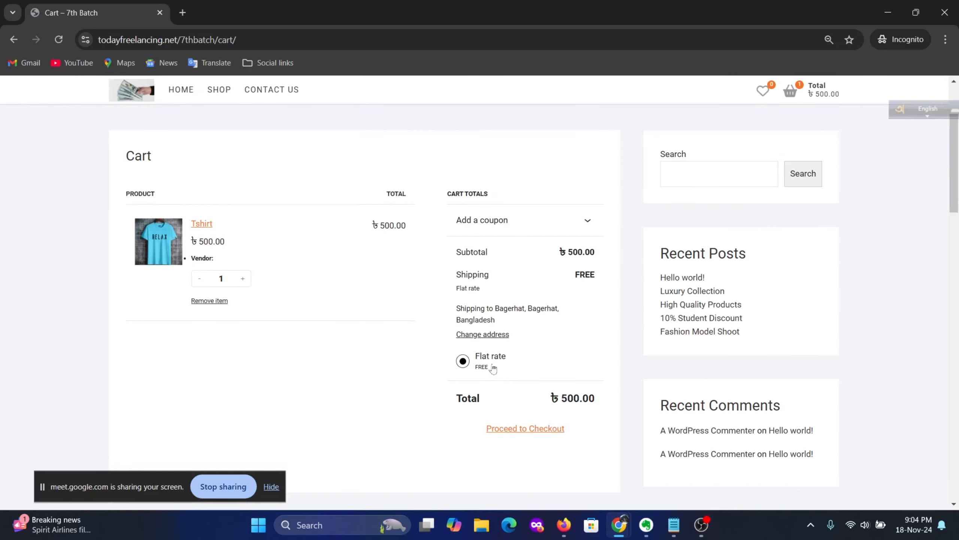
pyautogui.moveTo(595, 276); pyautogui.dragTo(541, 277)
pyautogui.click(598, 280)
pyautogui.moveTo(628, 524)
pyautogui.click(495, 459)
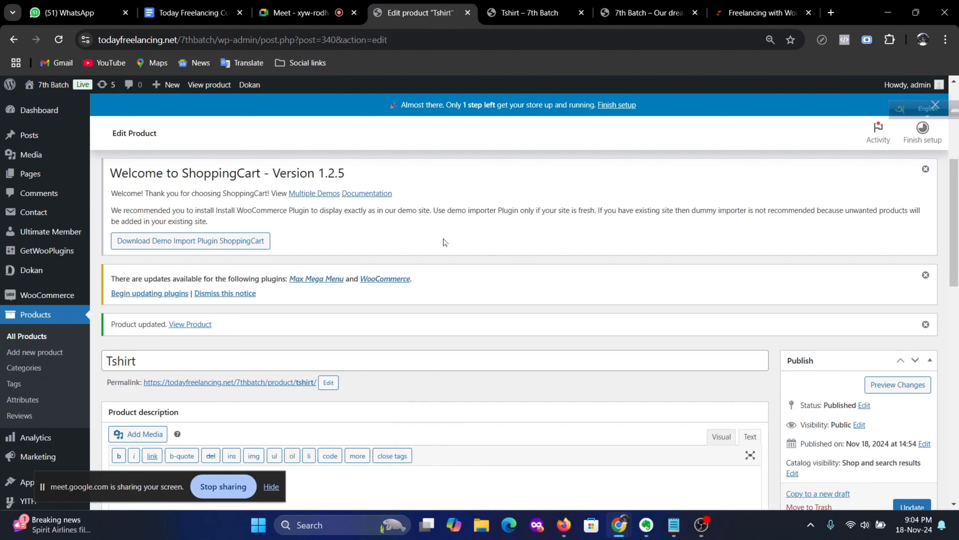
# Step: Review the Google Meet participants, then bring up the freelancing course curriculum document
pyautogui.click(302, 15)
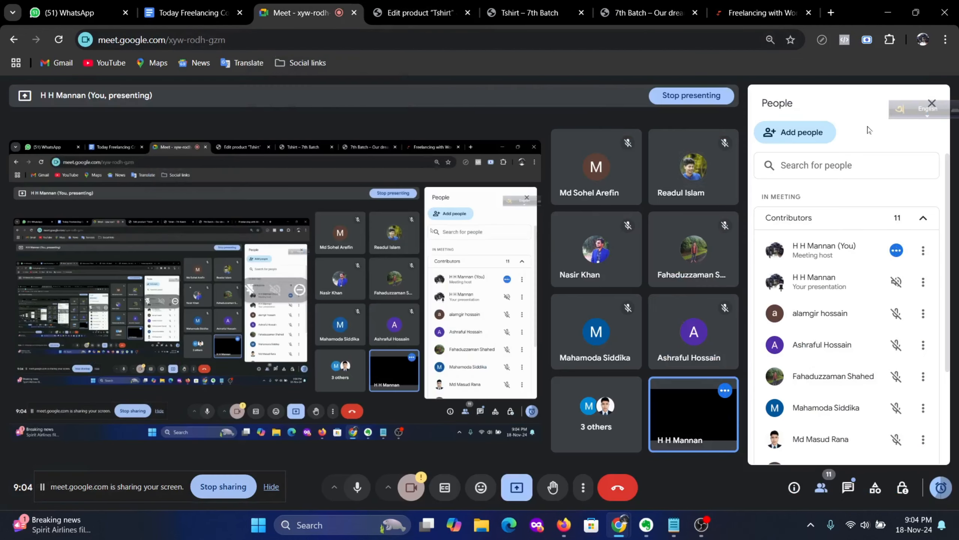
pyautogui.moveTo(906, 112); pyautogui.dragTo(696, 65)
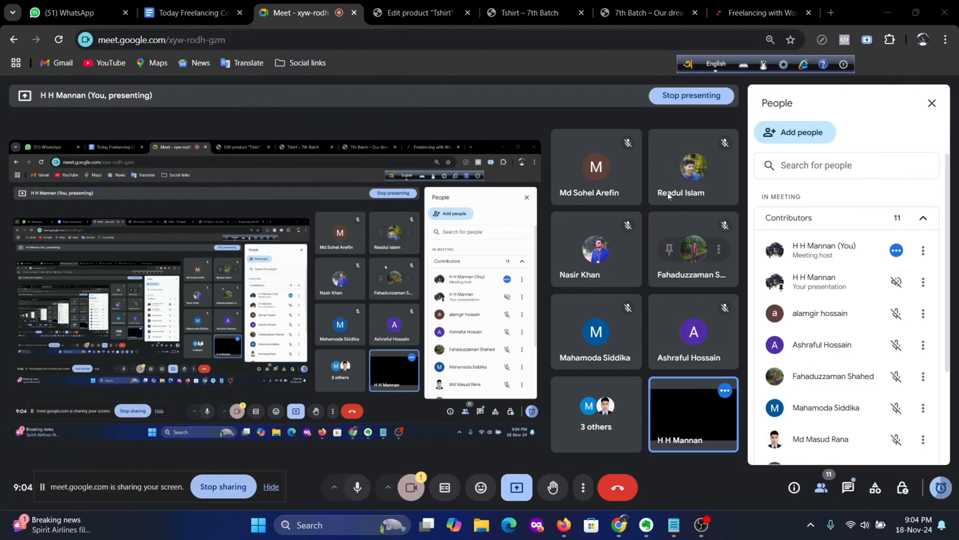
pyautogui.click(182, 14)
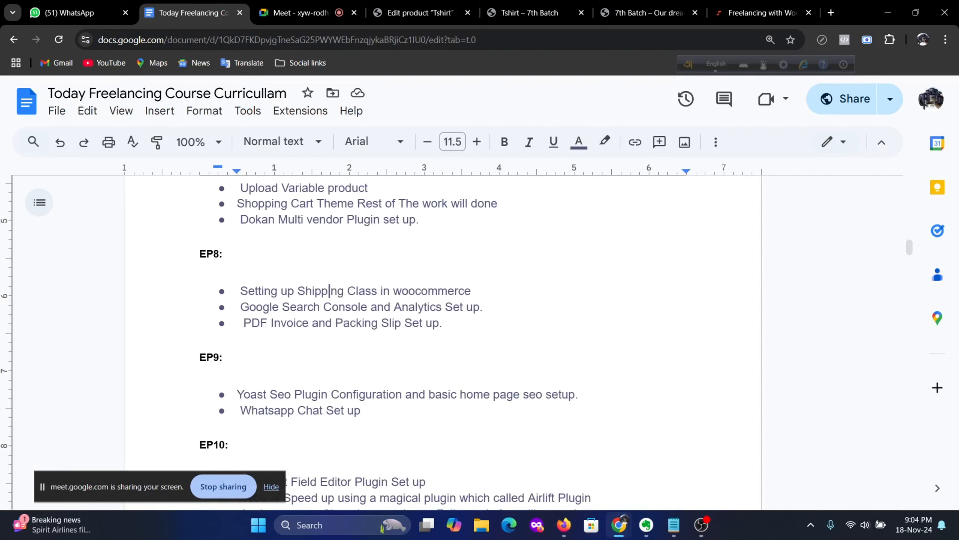
# Step: Open a new browser tab on Google and put the cursor in its search box
pyautogui.click(831, 12)
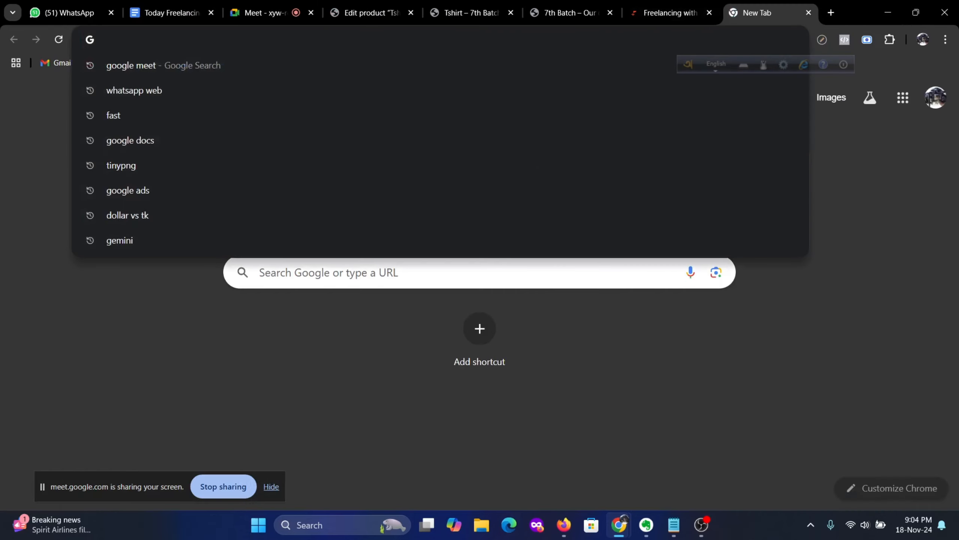
pyautogui.click(21, 259)
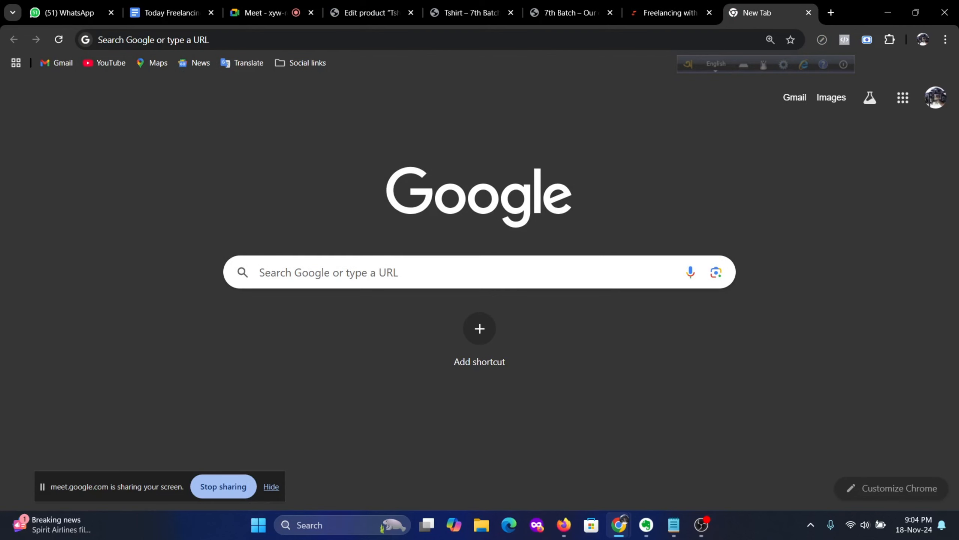
pyautogui.click(328, 272)
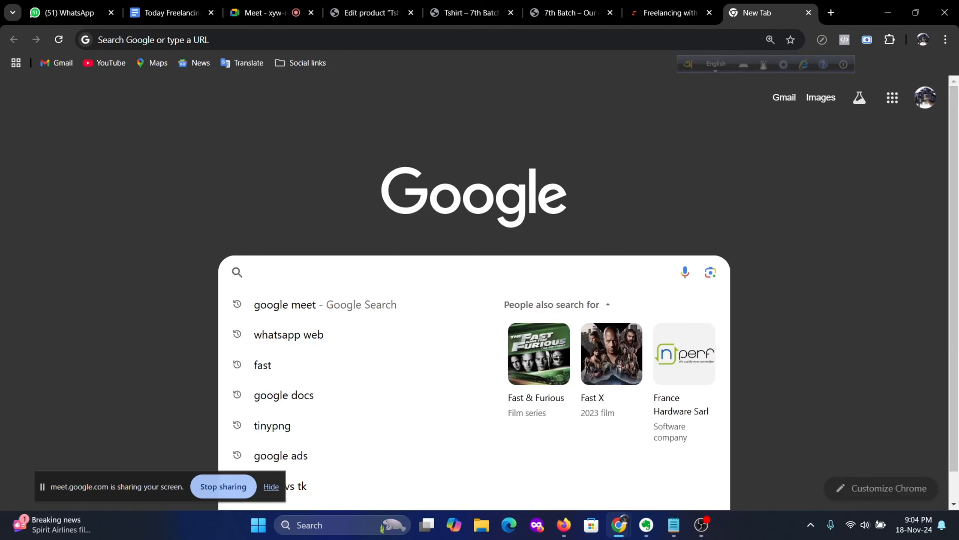
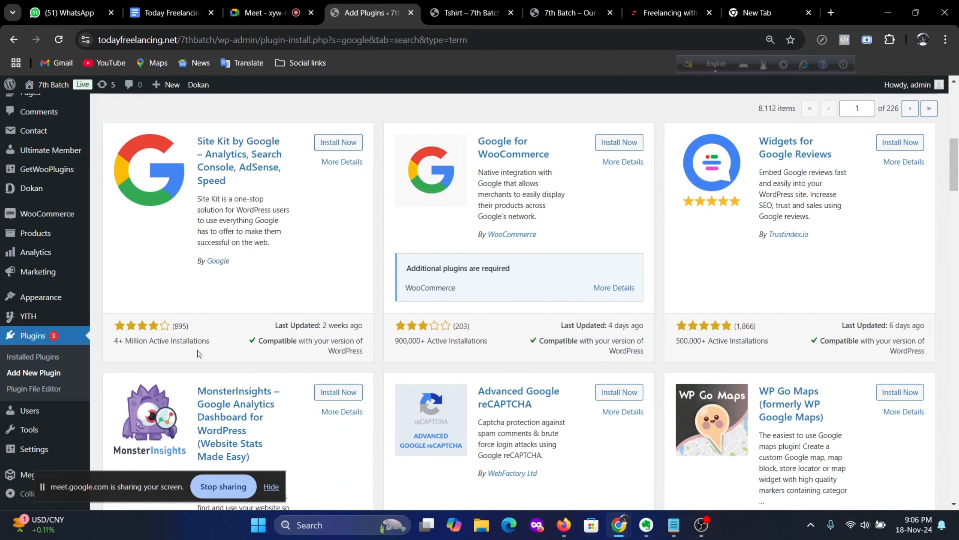
# Step: Install the Site Kit by Google plugin from its card and activate it
pyautogui.scroll(3, 195, 355)
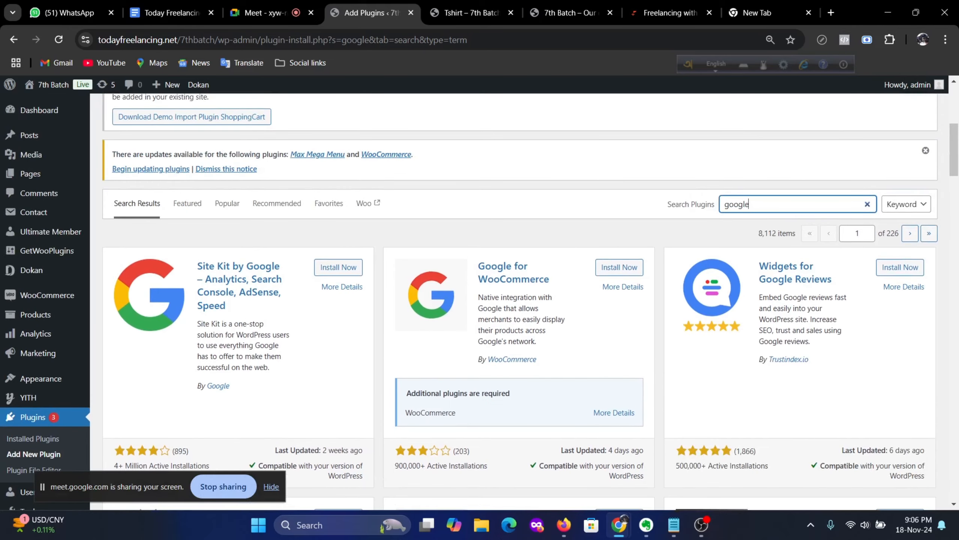
pyautogui.click(339, 271)
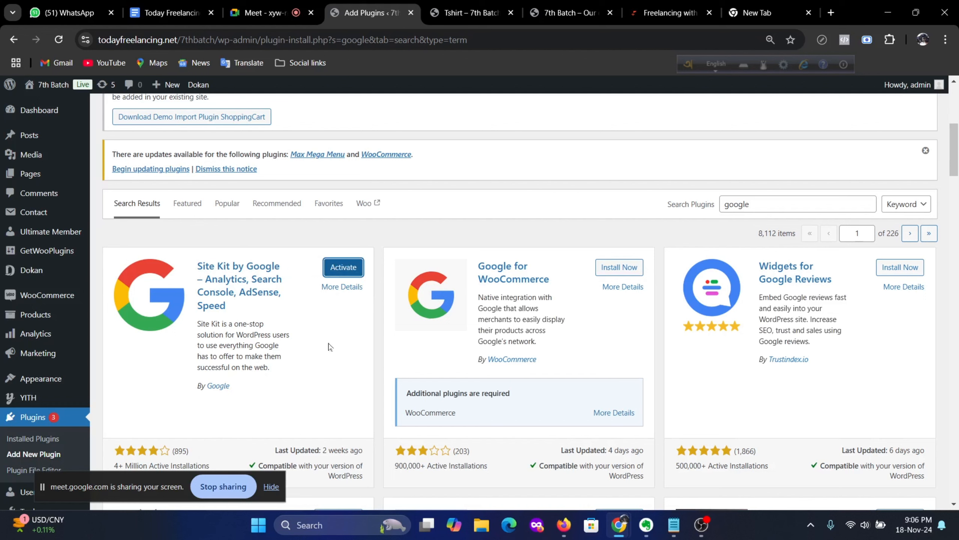
pyautogui.click(341, 268)
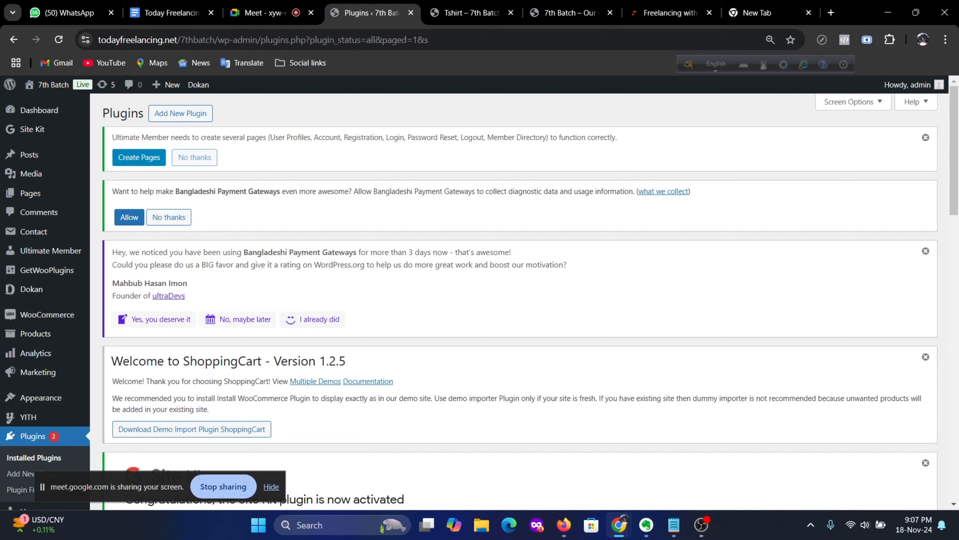
# Step: Launch Start setup from the Site Kit activation notice on the Plugins page
pyautogui.scroll(-6, 381, 257)
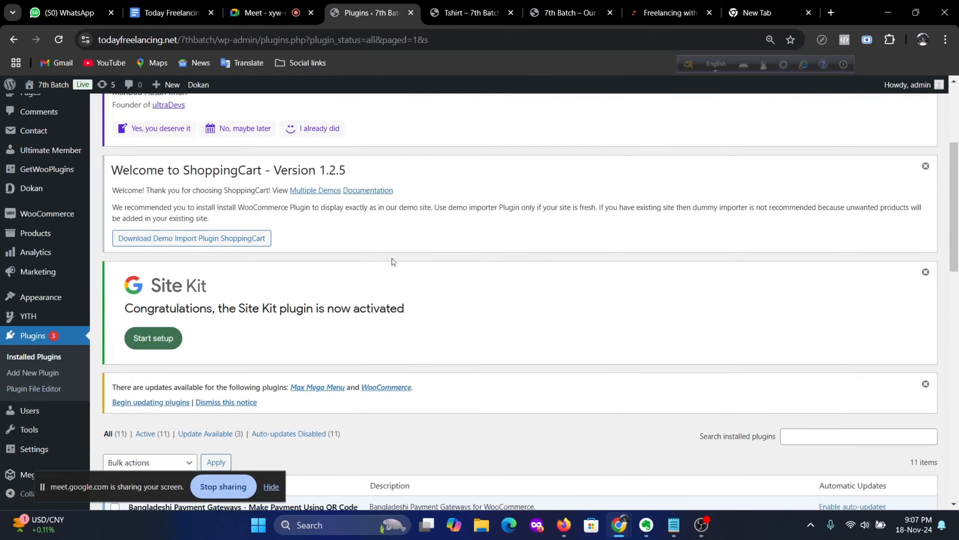
pyautogui.scroll(3, 401, 263)
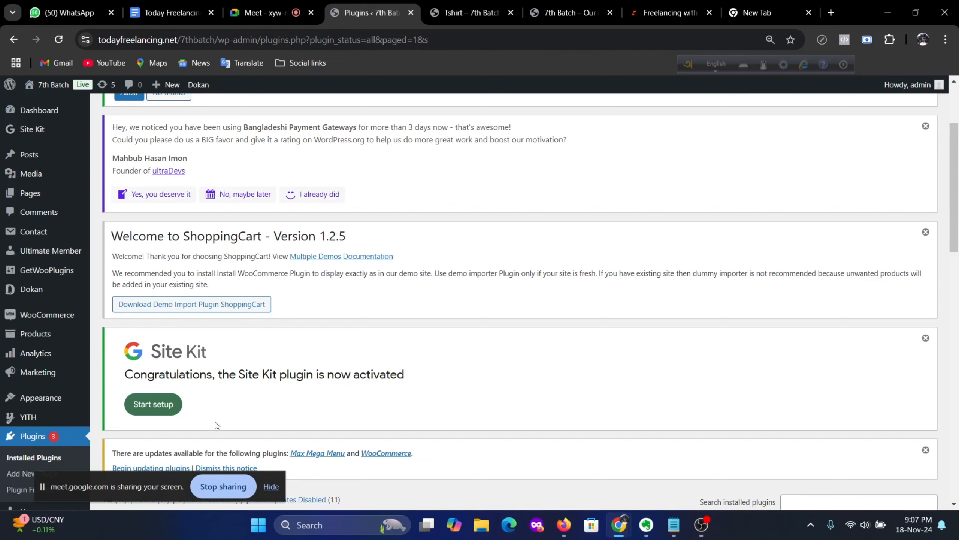
pyautogui.click(147, 408)
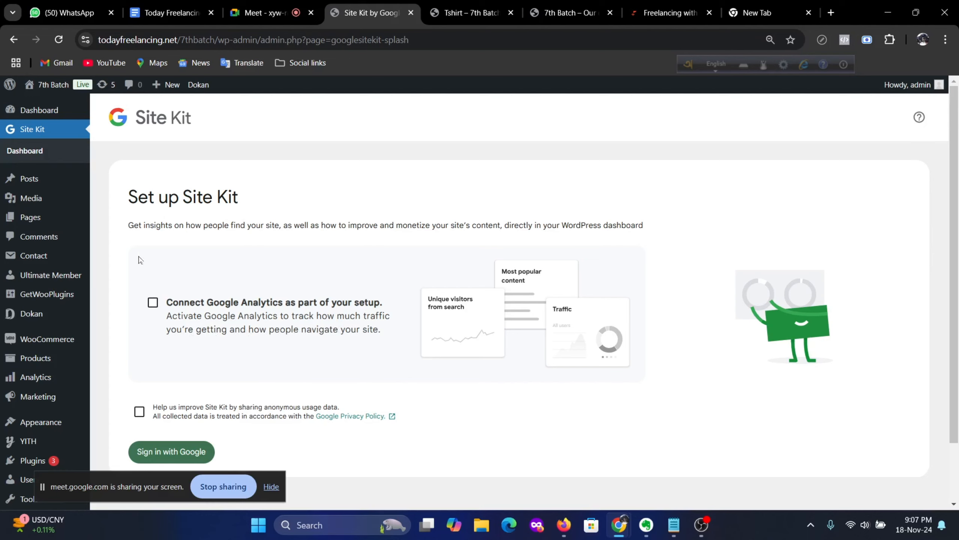
# Step: Tick Connect Google Analytics and Help us improve Site Kit, then choose Sign in with Google
pyautogui.click(153, 304)
pyautogui.scroll(-2, 248, 340)
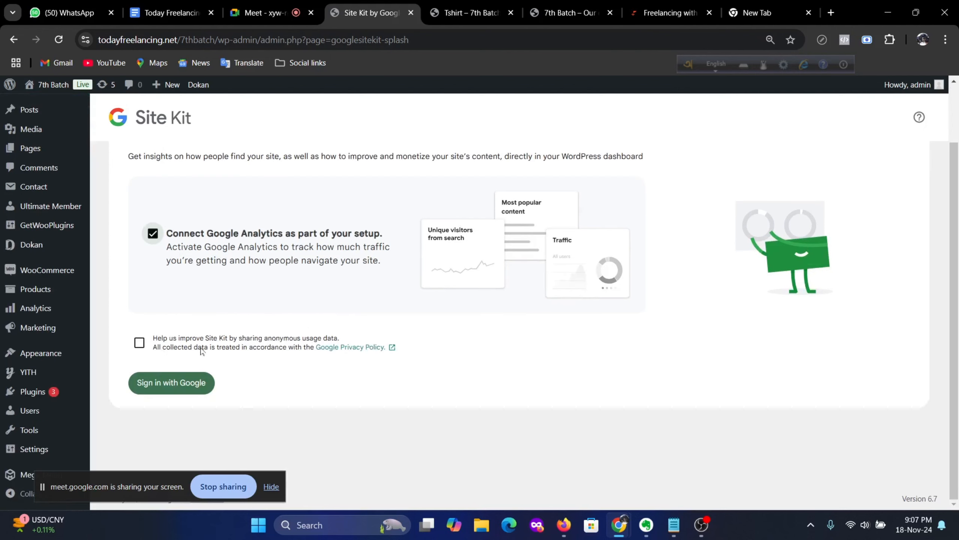
pyautogui.click(140, 343)
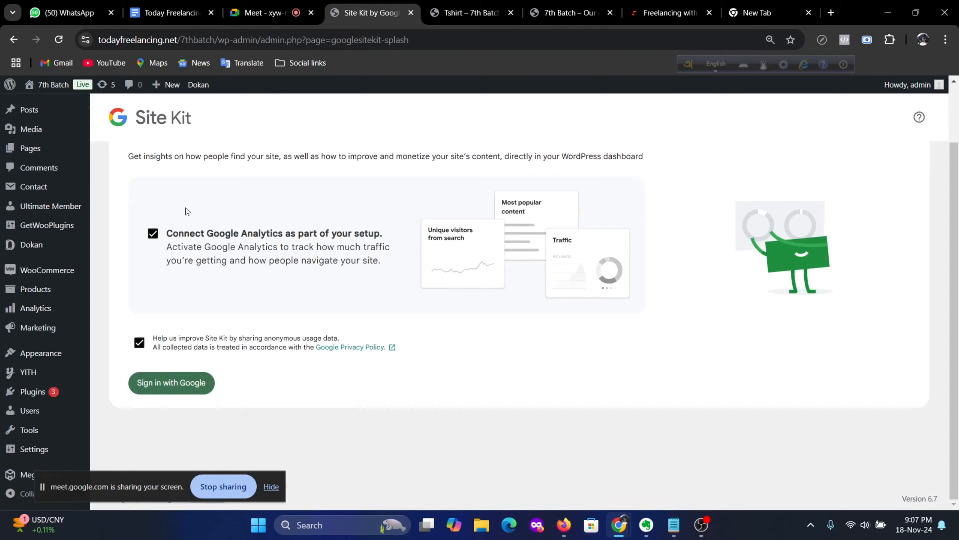
pyautogui.click(161, 384)
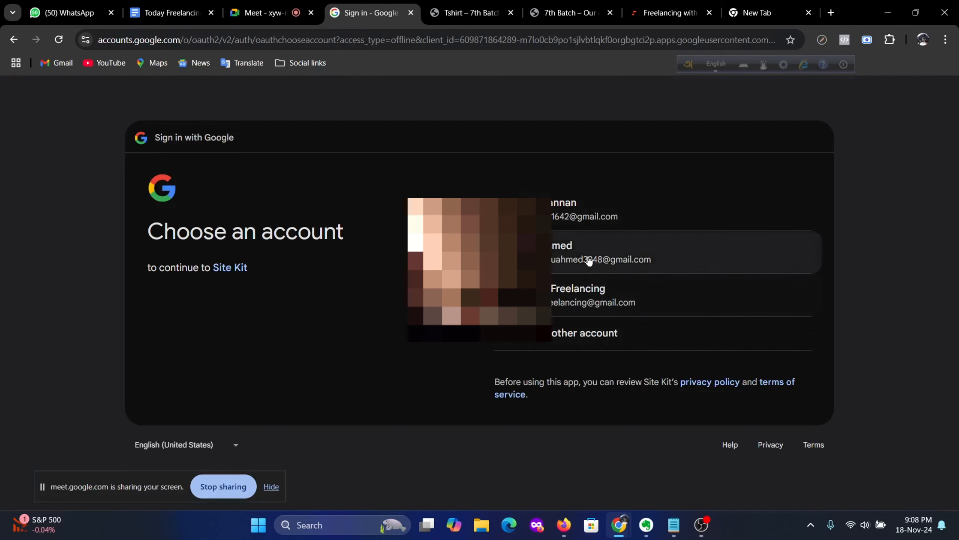
# Step: Pick the first Google account and approve both Site Kit consent screens
pyautogui.click(554, 215)
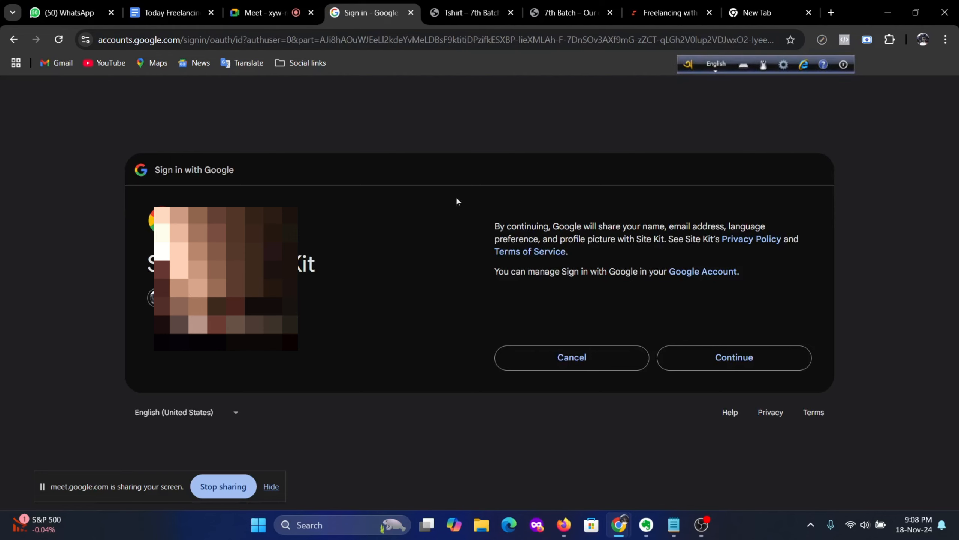
pyautogui.click(732, 357)
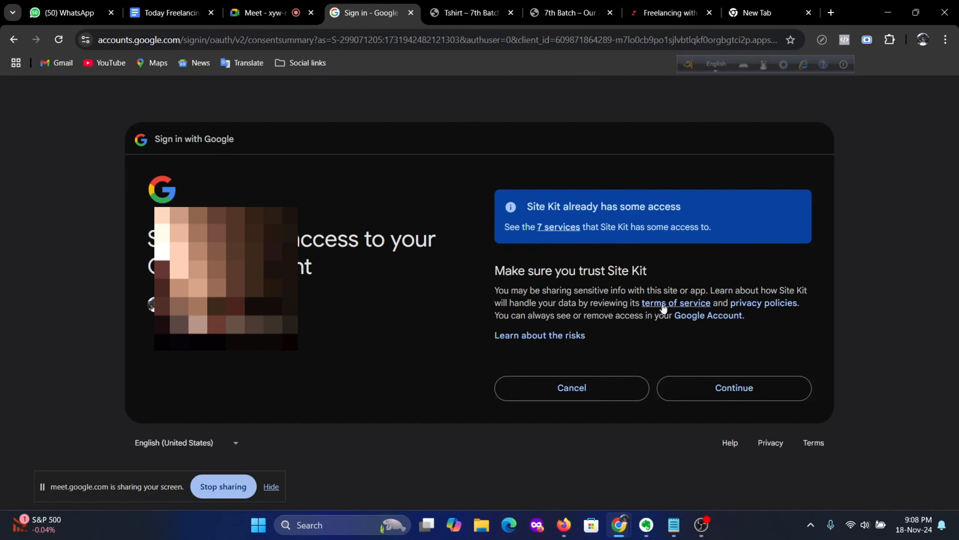
pyautogui.click(758, 389)
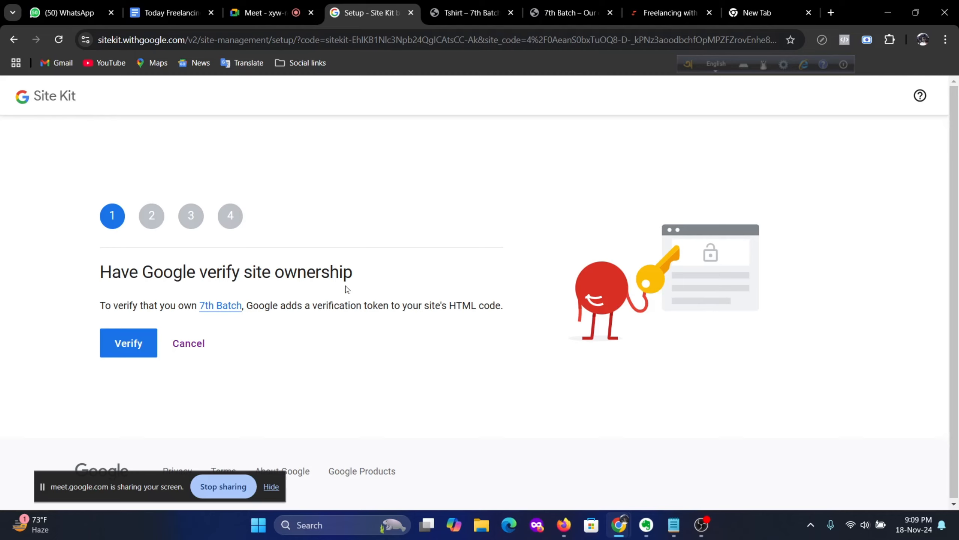
# Step: Verify ownership of the 7th Batch site, reloading the page when it stalls blank
pyautogui.click(128, 346)
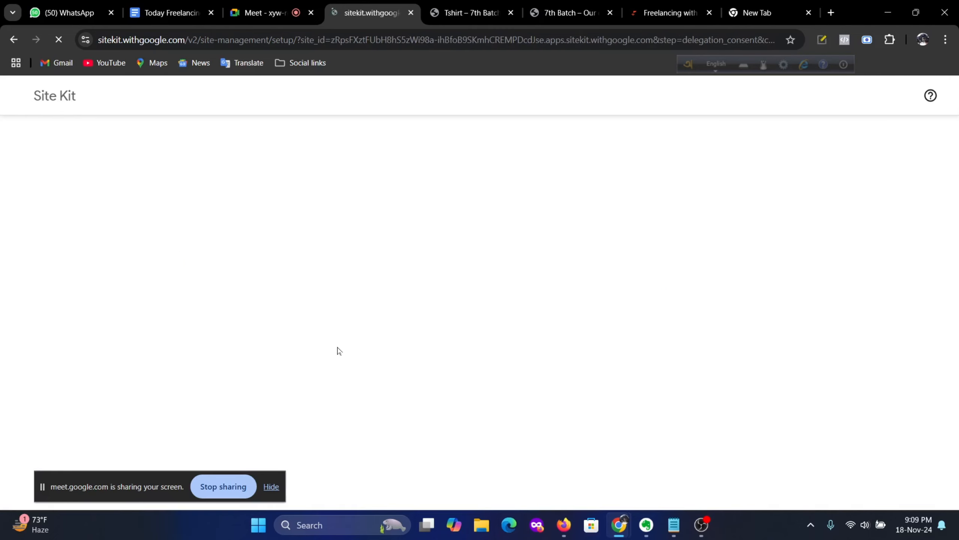
pyautogui.click(505, 40)
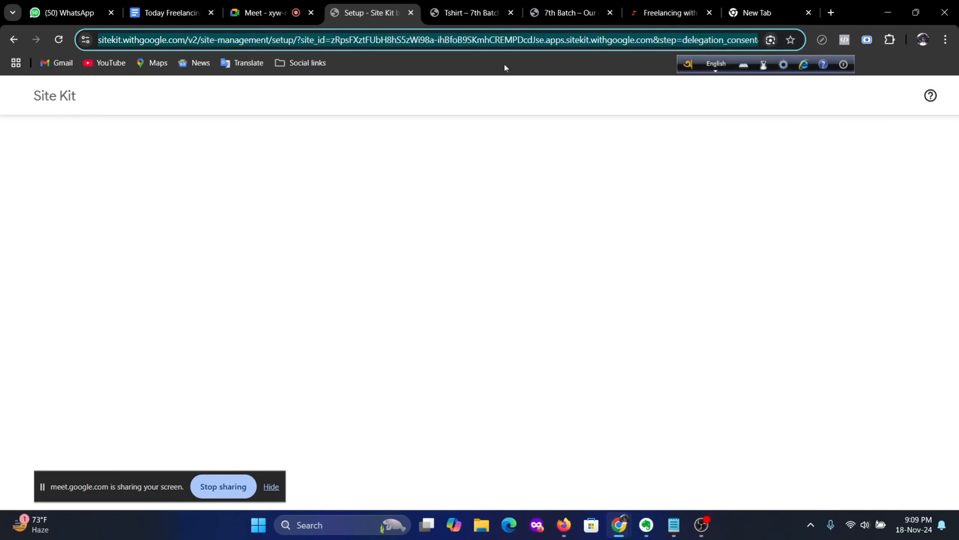
pyautogui.press('Return')
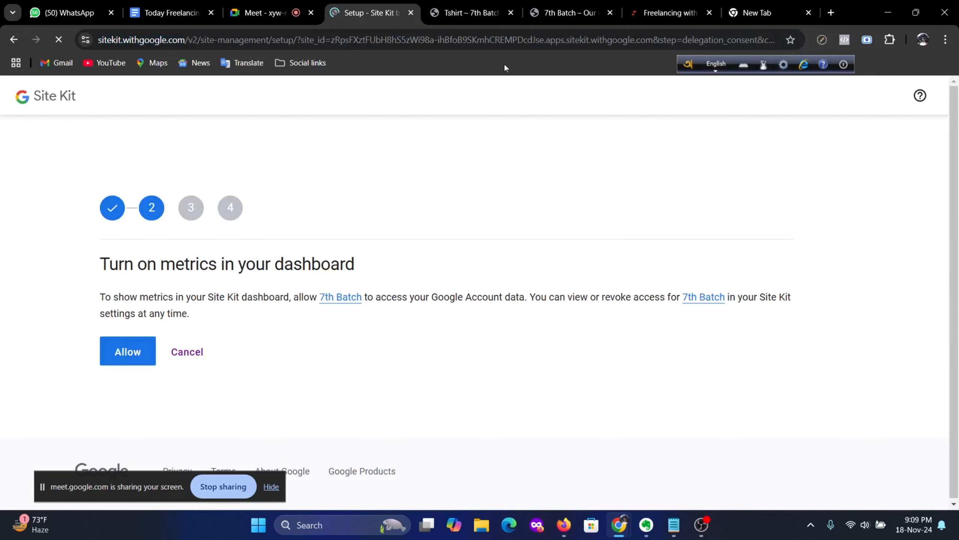
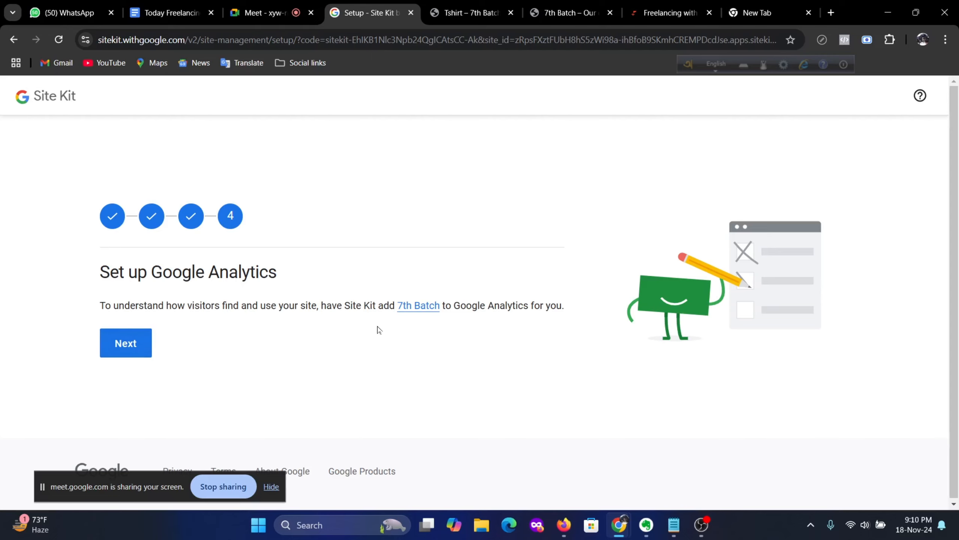
# Step: Advance the Site Kit wizard to the Google Analytics setup step for 7th Batch
pyautogui.click(138, 350)
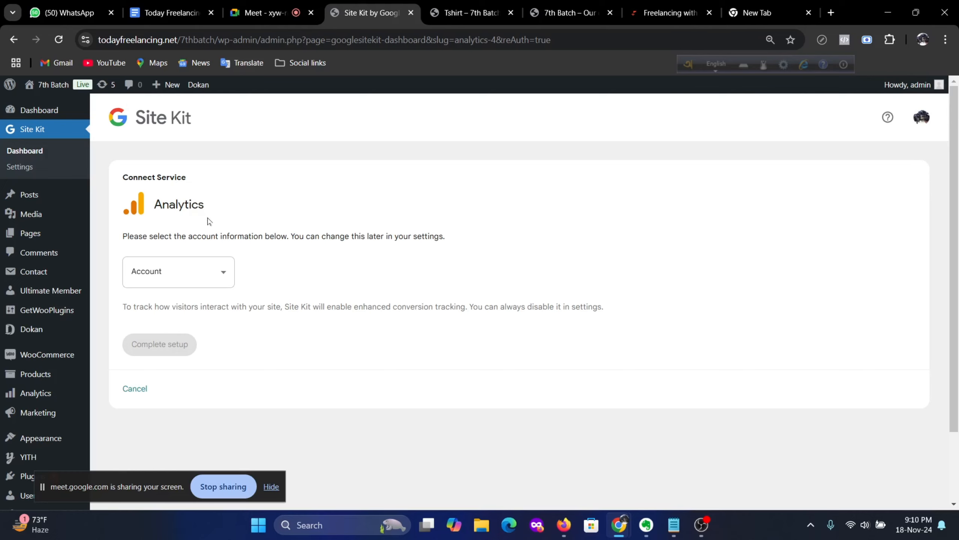
# Step: Choose 'Set up a new account' and create the 7th Batch Analytics account with Bangladesh settings
pyautogui.click(223, 279)
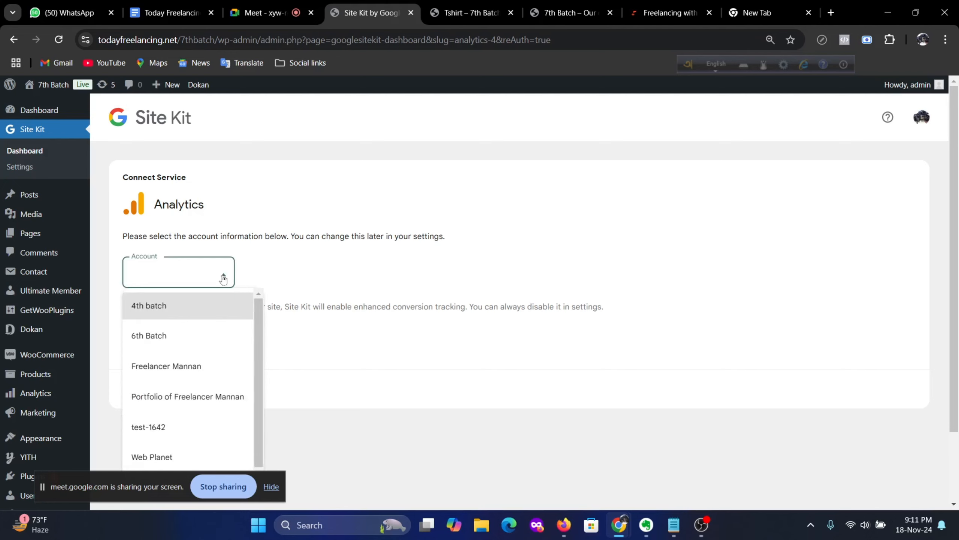
pyautogui.scroll(-1, 215, 362)
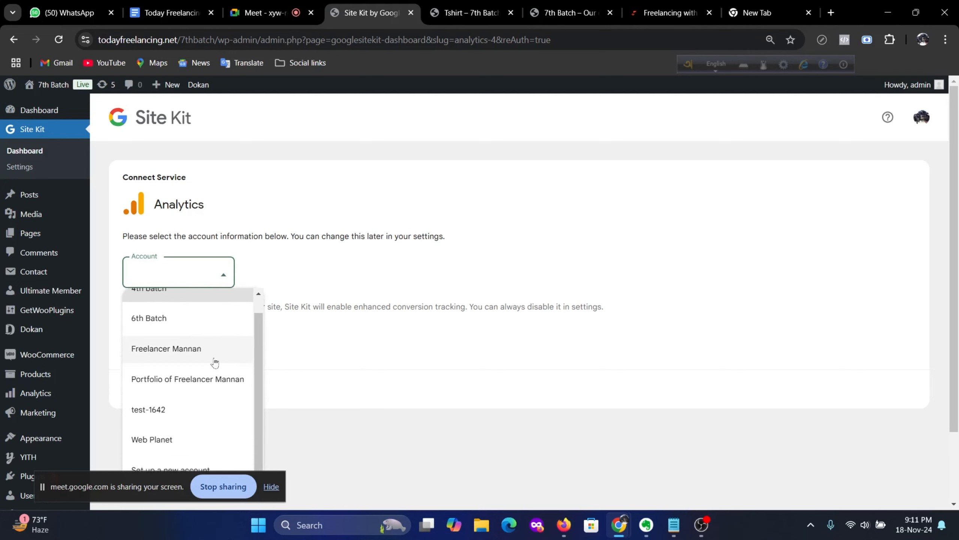
pyautogui.scroll(-2, 215, 362)
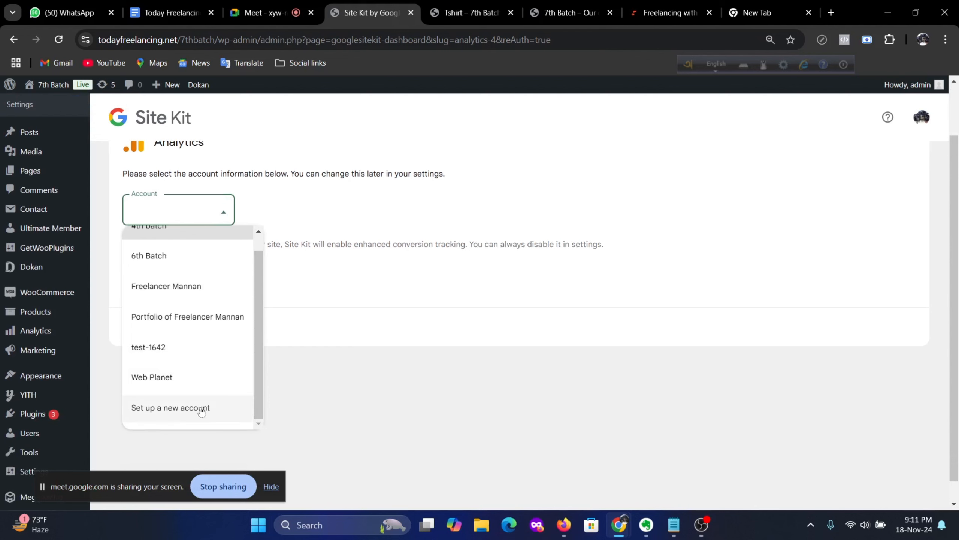
pyautogui.click(183, 411)
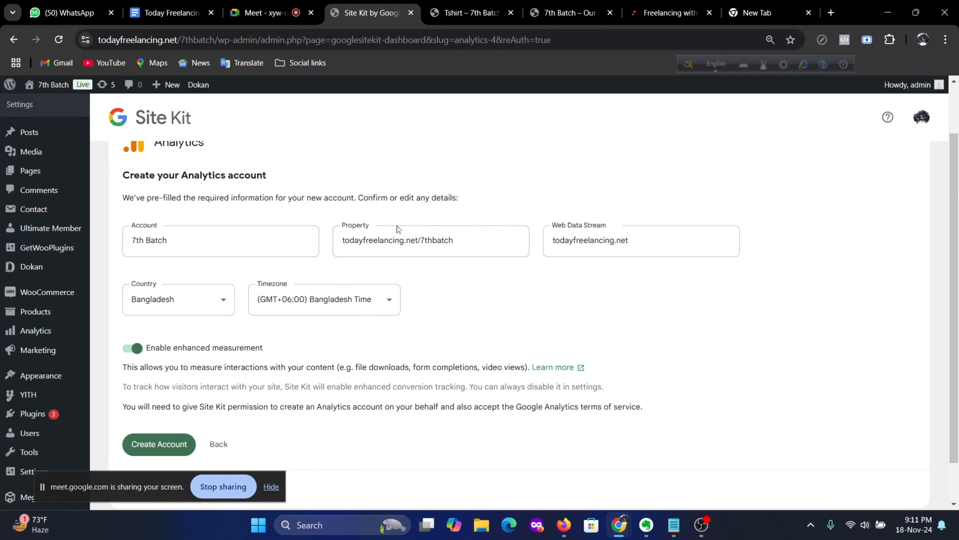
pyautogui.scroll(-2, 397, 229)
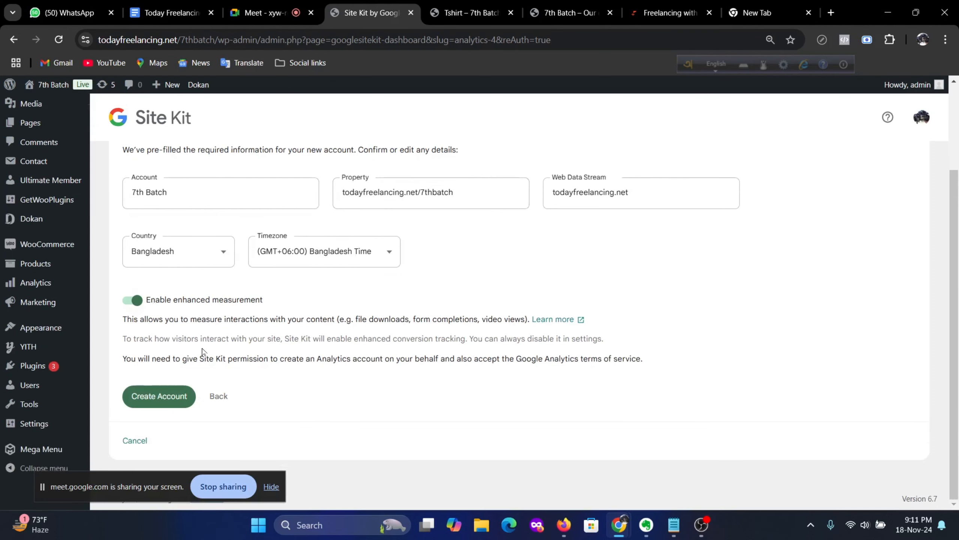
pyautogui.click(162, 403)
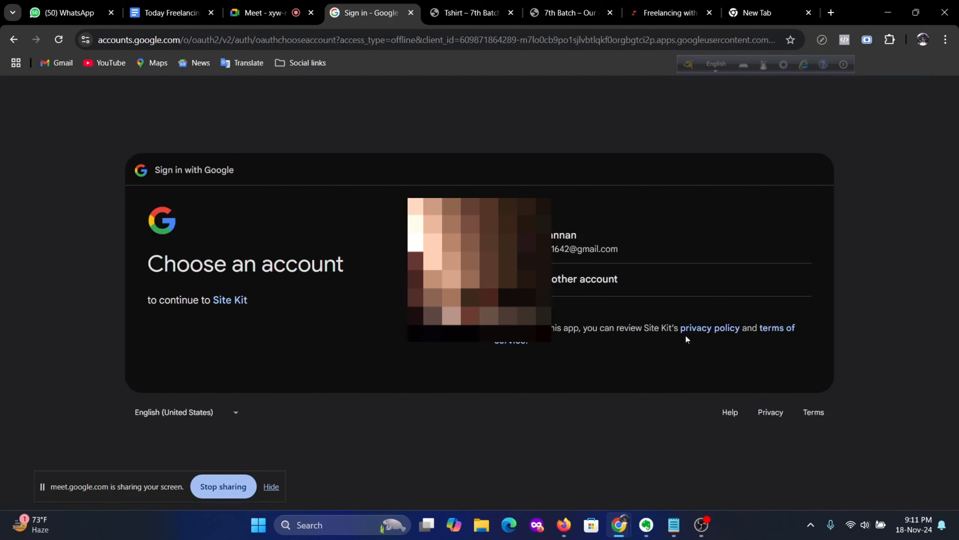
# Step: Sign in with the existing Google account and grant Site Kit access
pyautogui.click(554, 240)
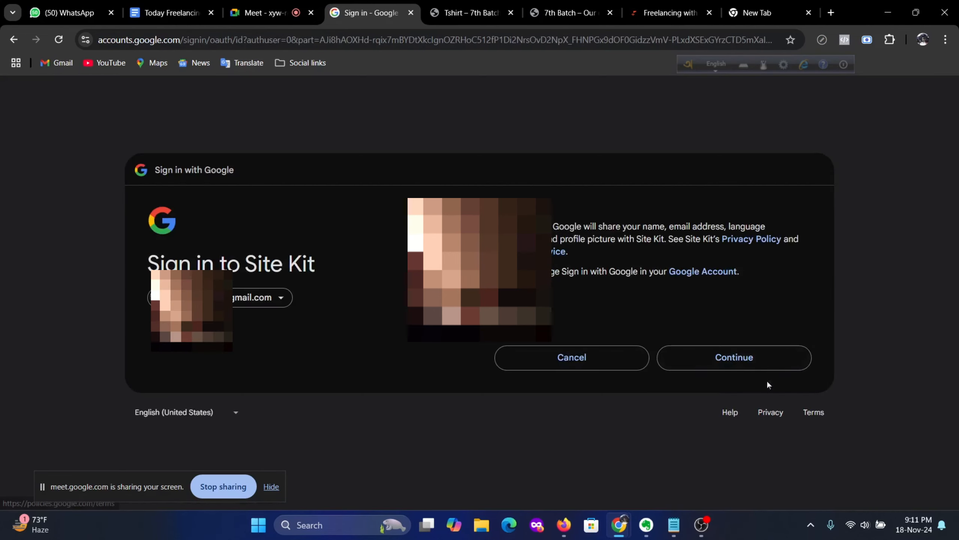
pyautogui.click(746, 358)
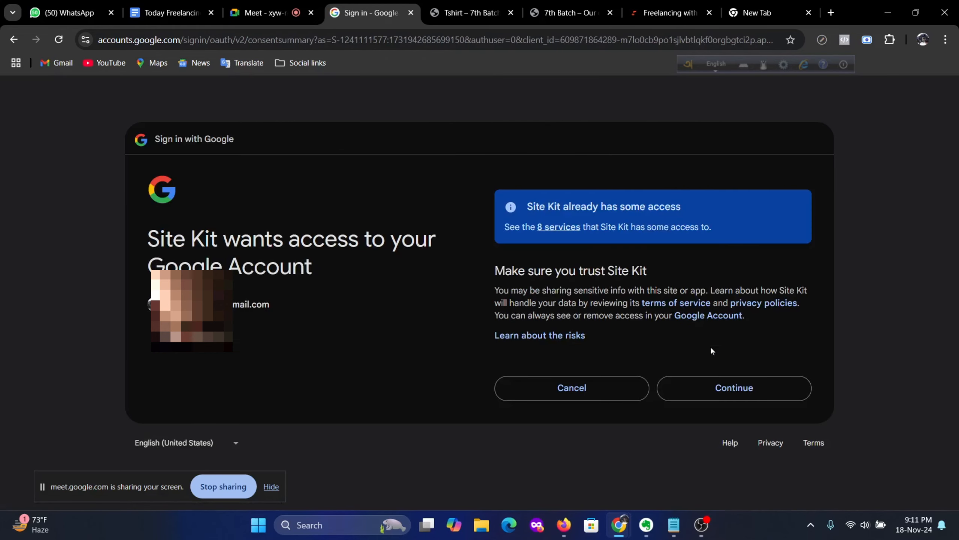
pyautogui.click(740, 396)
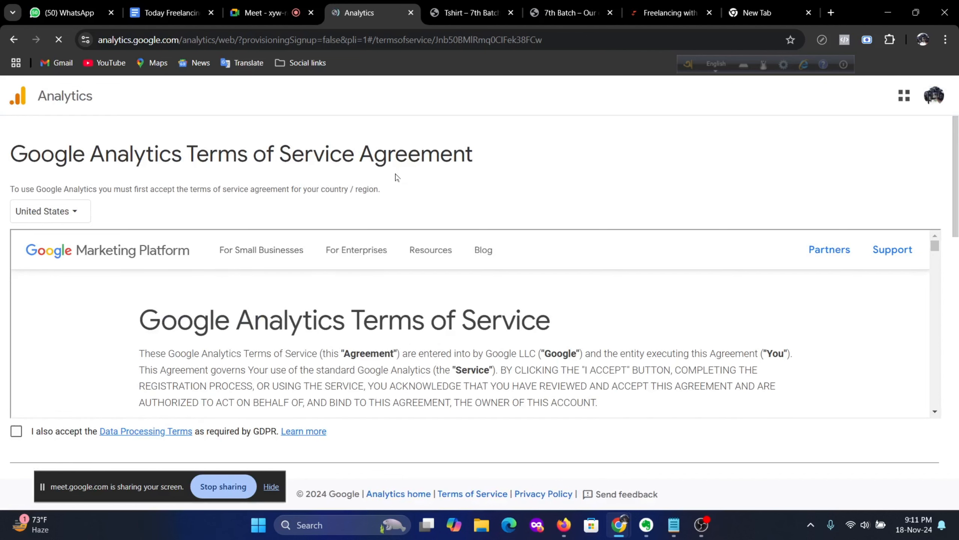
# Step: Set the Analytics terms of service country to Bangladesh
pyautogui.scroll(-2, 396, 180)
pyautogui.scroll(2, 340, 205)
pyautogui.click(72, 212)
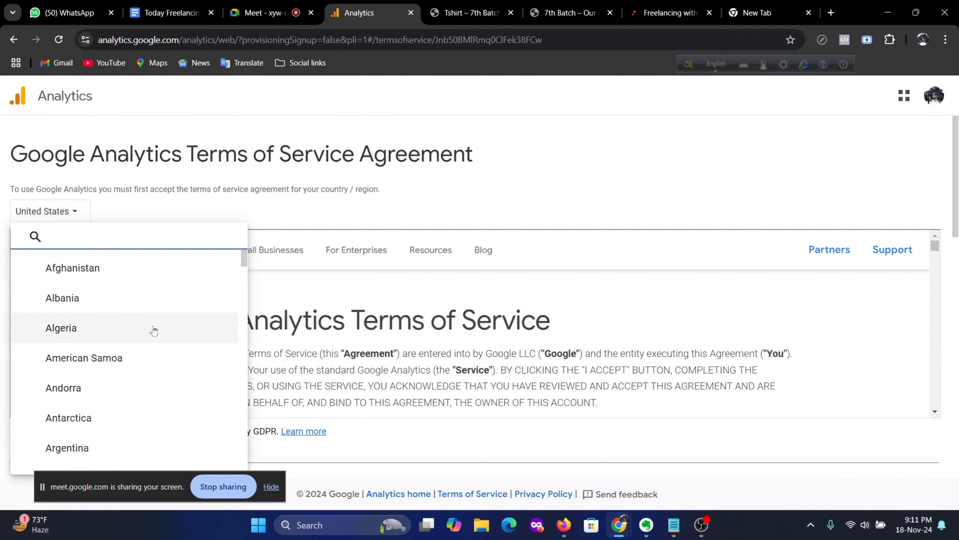
pyautogui.scroll(-3, 159, 346)
pyautogui.scroll(-5, 155, 354)
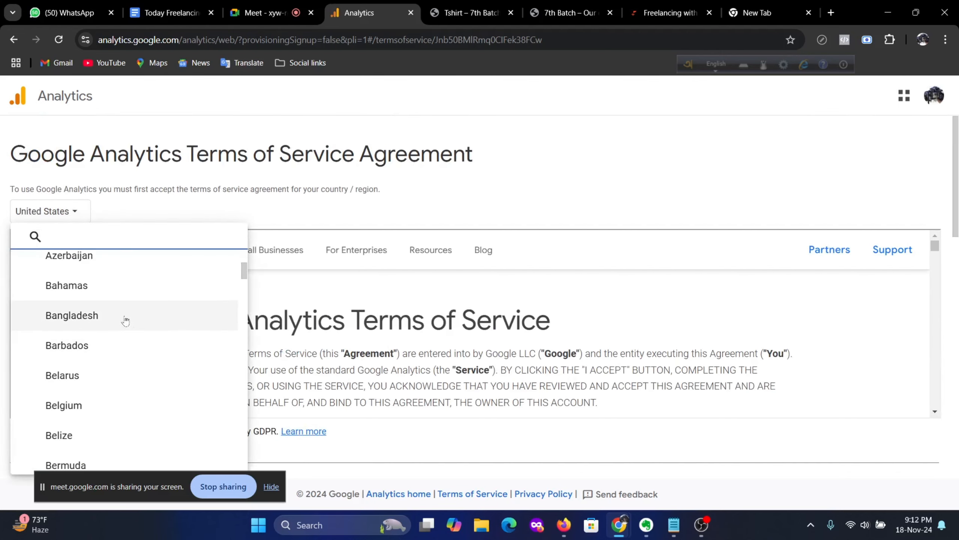
pyautogui.click(125, 317)
# Step: Tick the GDPR and Measurement Controller-Controller data terms, then accept the terms of service
pyautogui.scroll(-3, 261, 306)
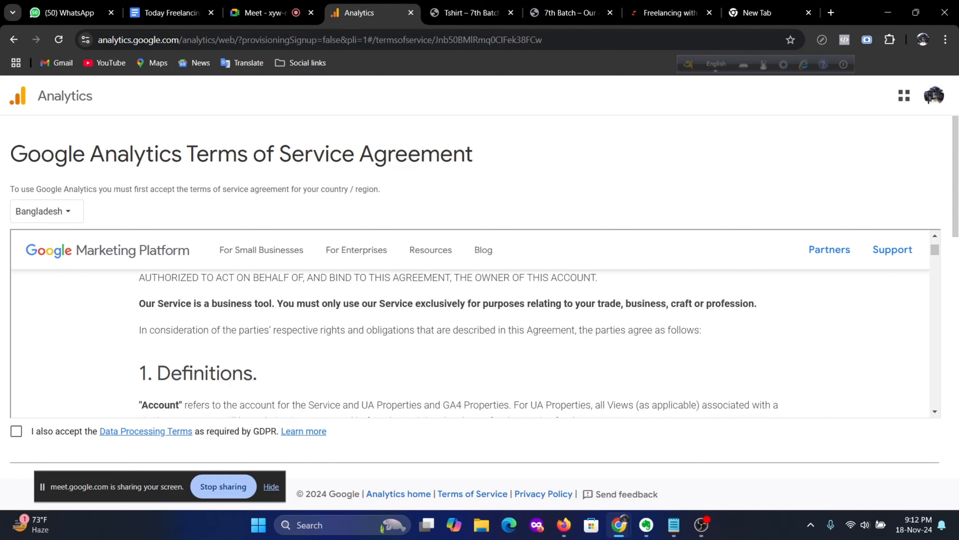
pyautogui.click(16, 431)
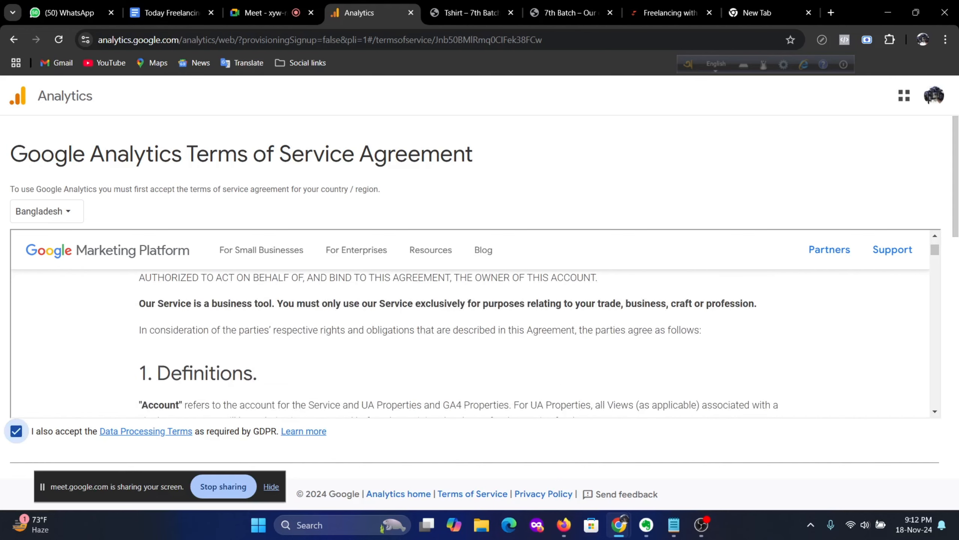
pyautogui.scroll(-3, 177, 406)
pyautogui.scroll(-5, 341, 441)
pyautogui.scroll(-5, 340, 416)
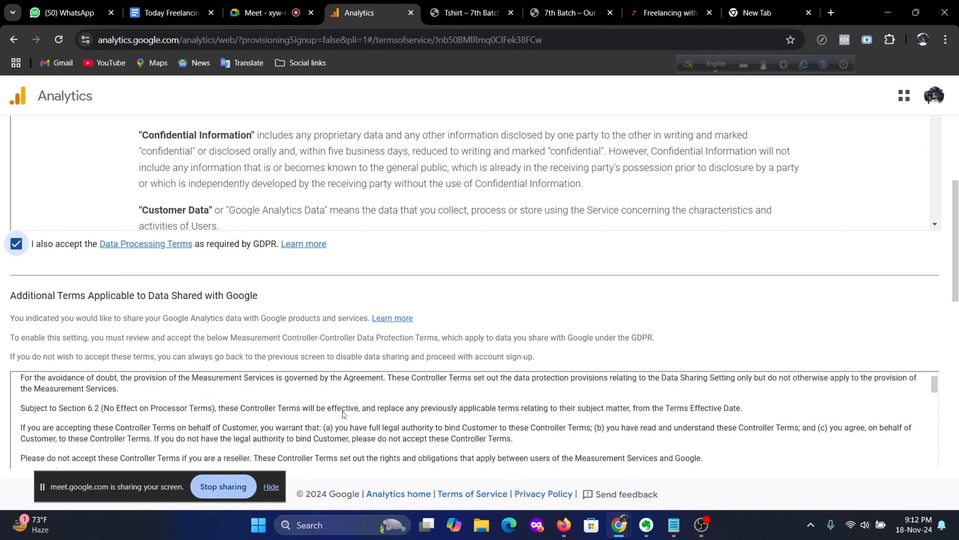
pyautogui.scroll(-5, 455, 354)
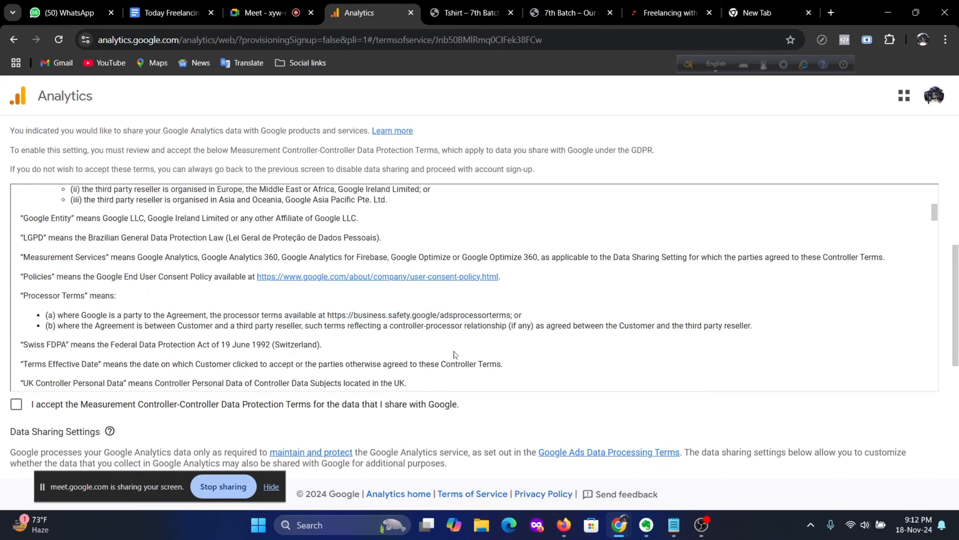
pyautogui.click(77, 398)
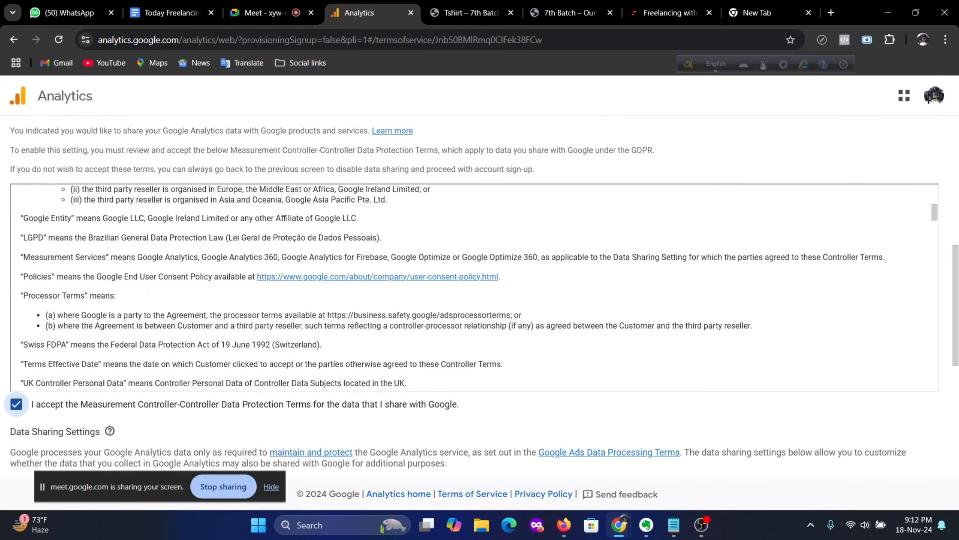
pyautogui.scroll(-3, 326, 359)
pyautogui.scroll(-5, 498, 429)
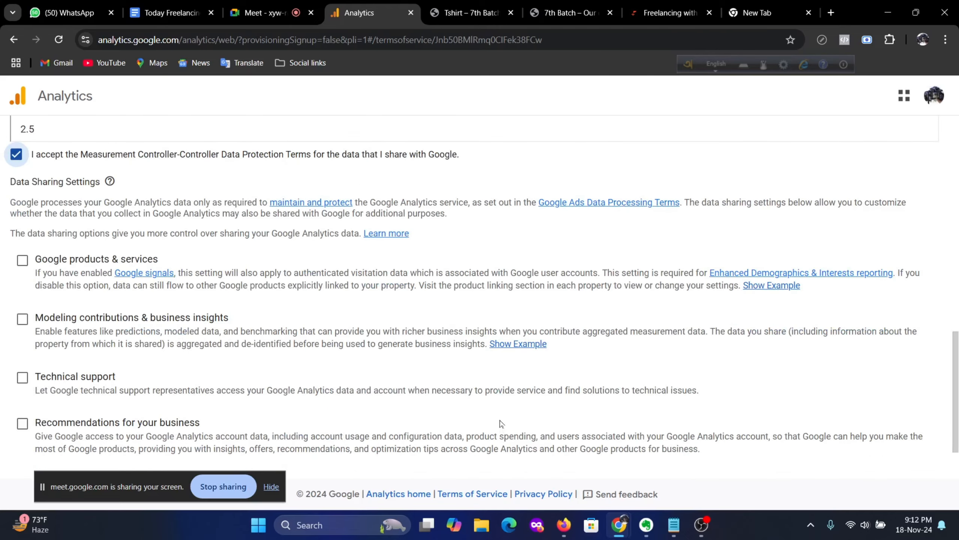
pyautogui.scroll(-1, 500, 423)
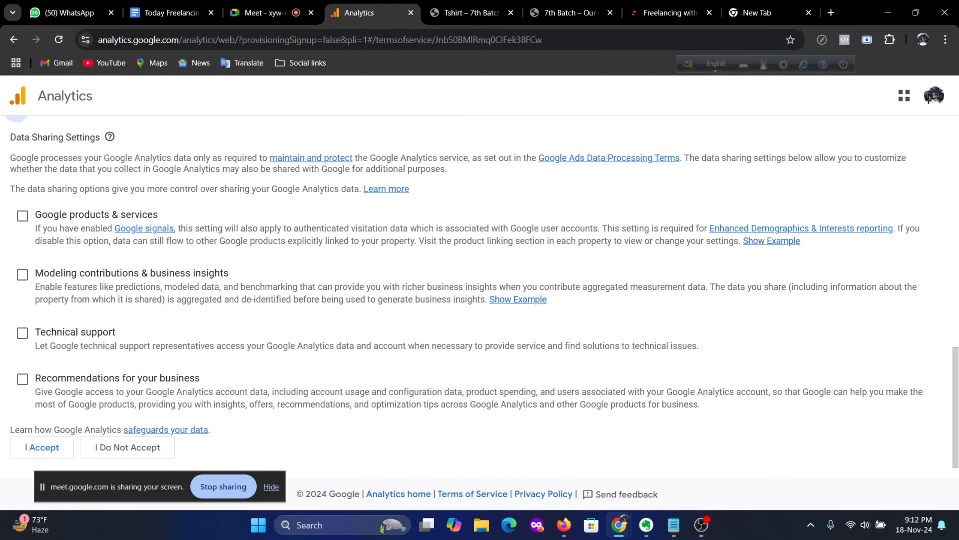
pyautogui.scroll(7, 357, 312)
pyautogui.scroll(5, 359, 313)
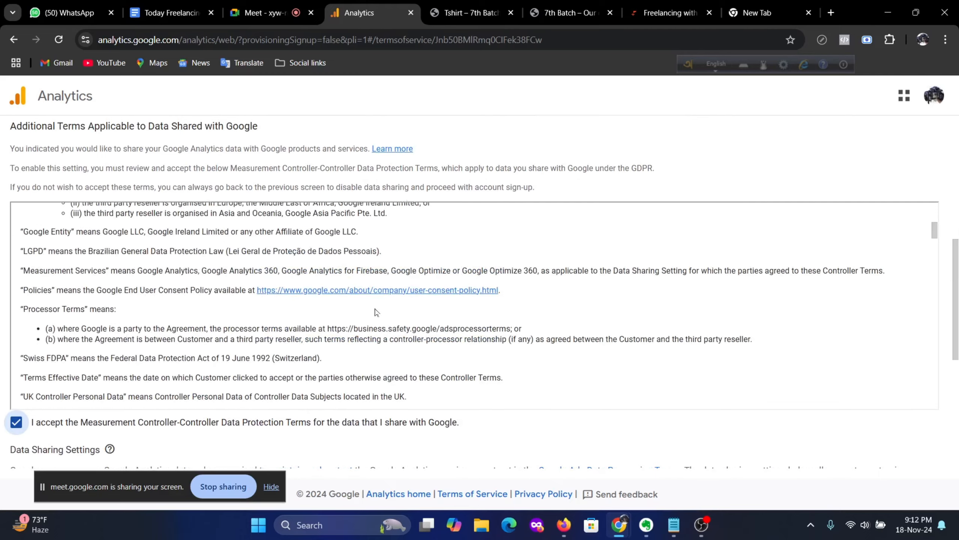
pyautogui.scroll(-15, 474, 305)
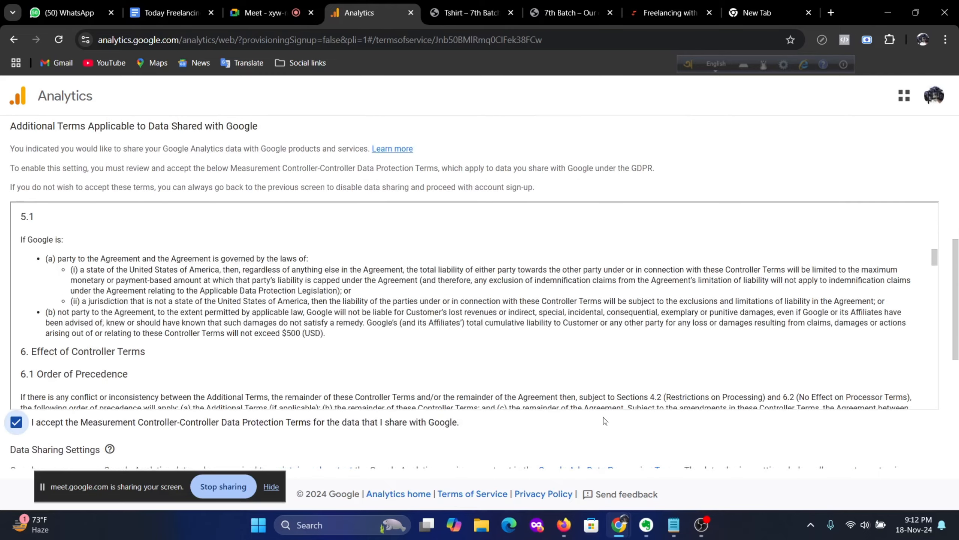
pyautogui.scroll(-12, 627, 421)
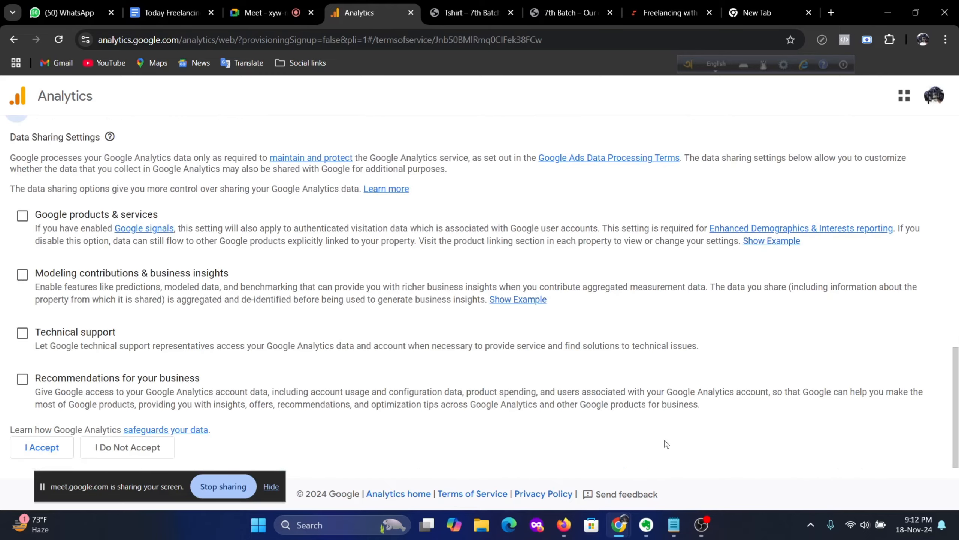
pyautogui.click(41, 450)
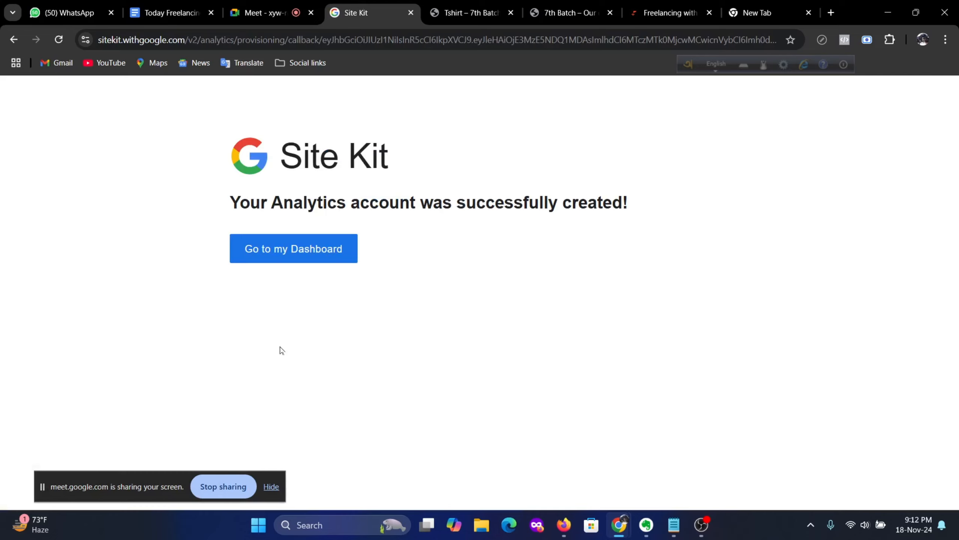
# Step: Go to the Site Kit dashboard and dismiss the Analytics congratulations banner
pyautogui.click(275, 250)
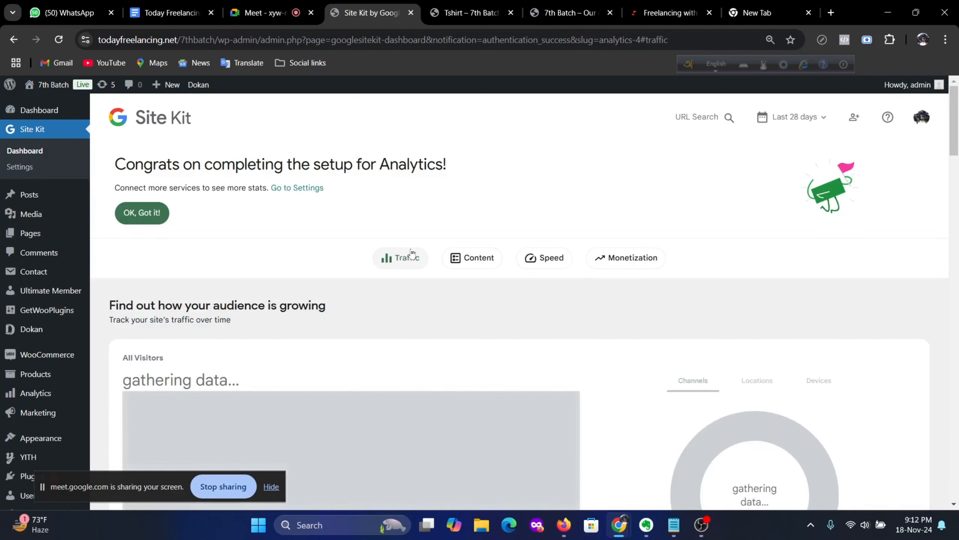
pyautogui.click(149, 219)
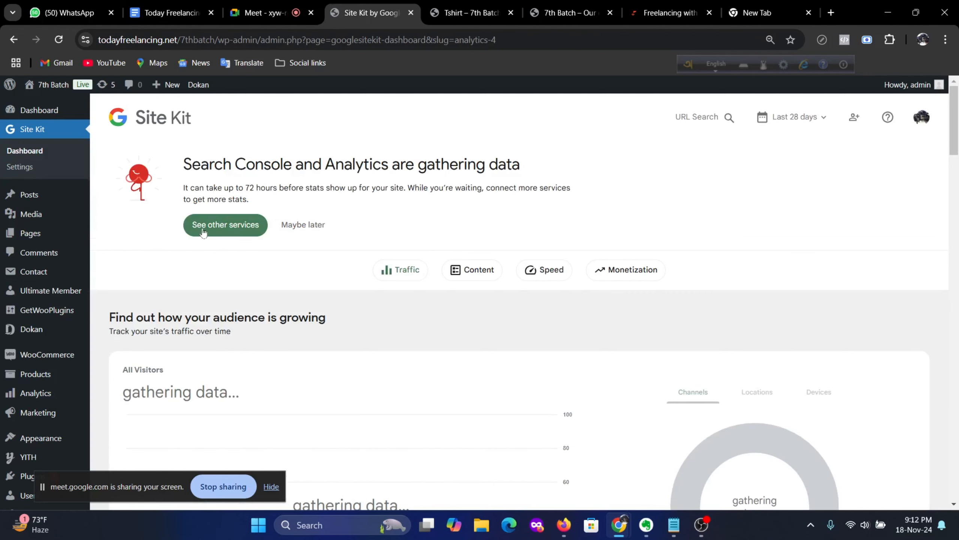
pyautogui.scroll(-3, 469, 252)
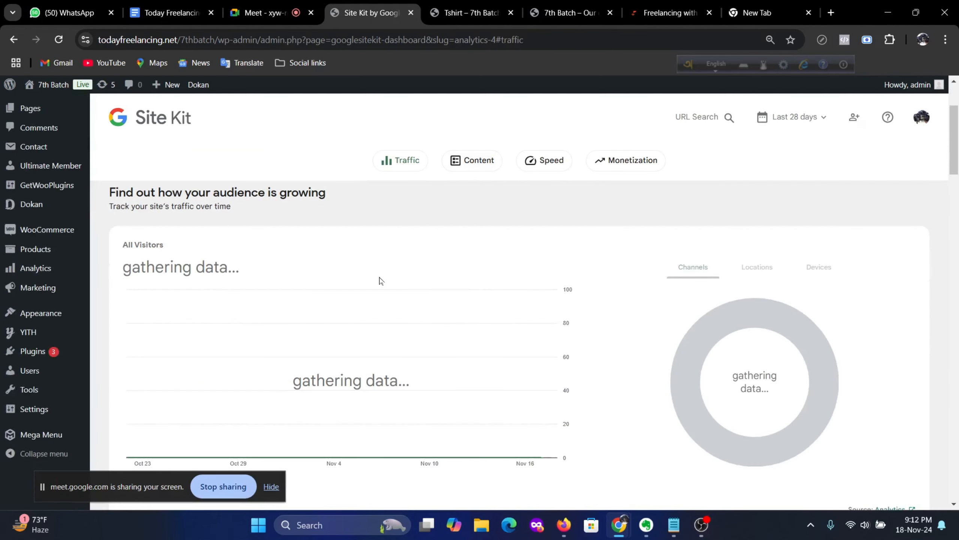
pyautogui.scroll(2, 390, 277)
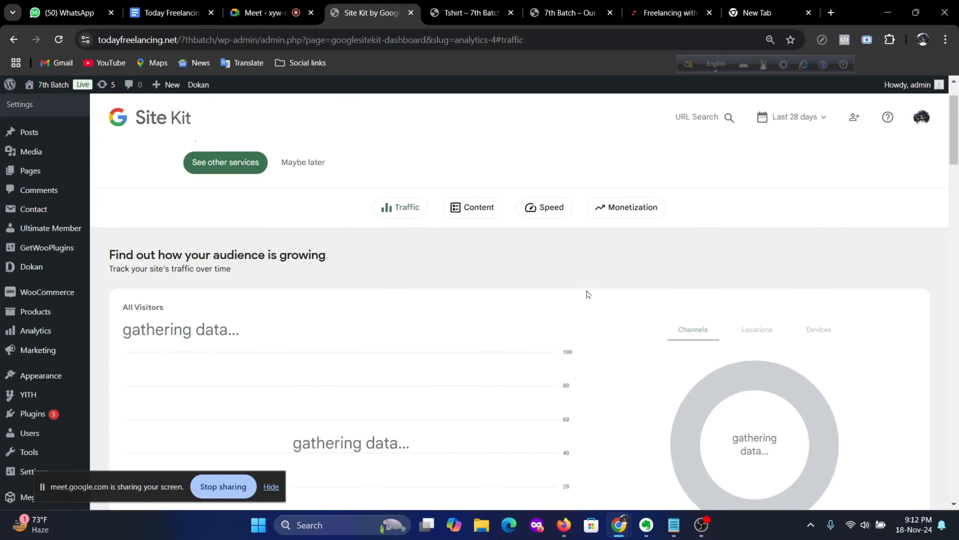
# Step: Review the dashboard, confirming Search Console and Analytics are gathering data within 72 hours
pyautogui.scroll(-5, 605, 296)
pyautogui.scroll(3, 531, 285)
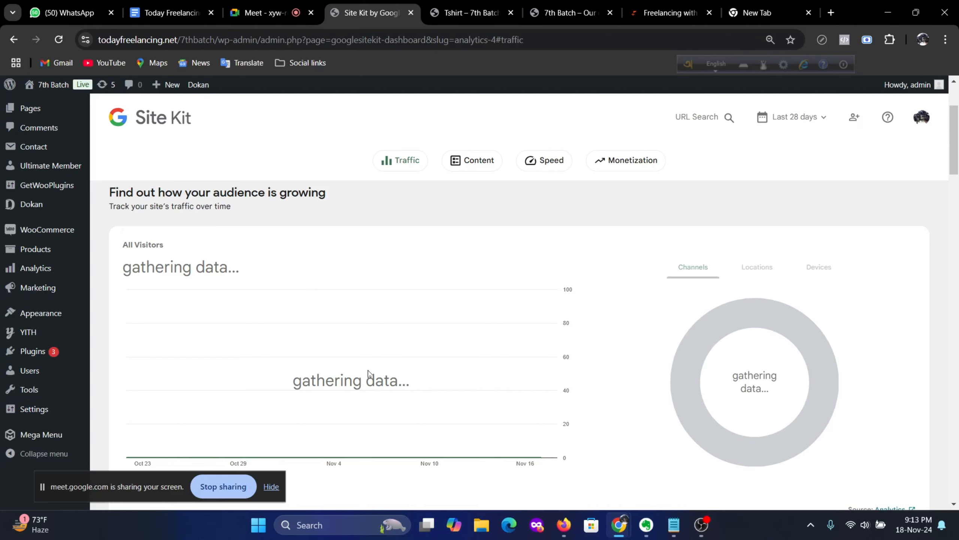
pyautogui.scroll(-2, 424, 383)
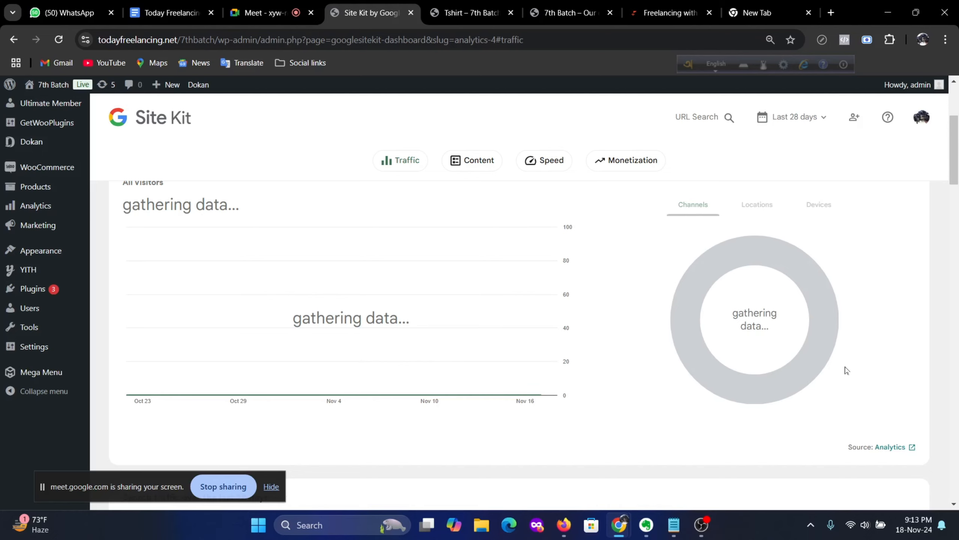
pyautogui.scroll(-5, 570, 309)
pyautogui.scroll(-3, 570, 309)
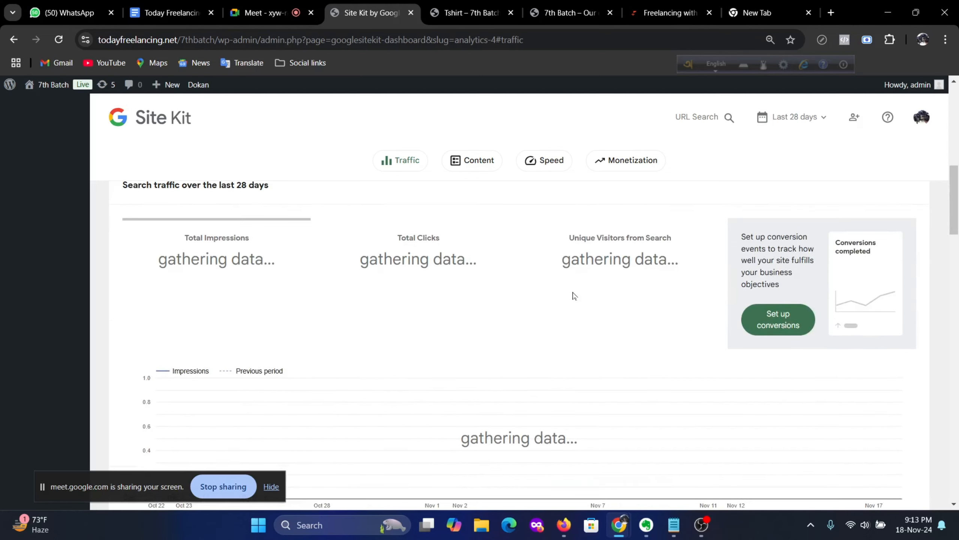
pyautogui.scroll(2, 488, 291)
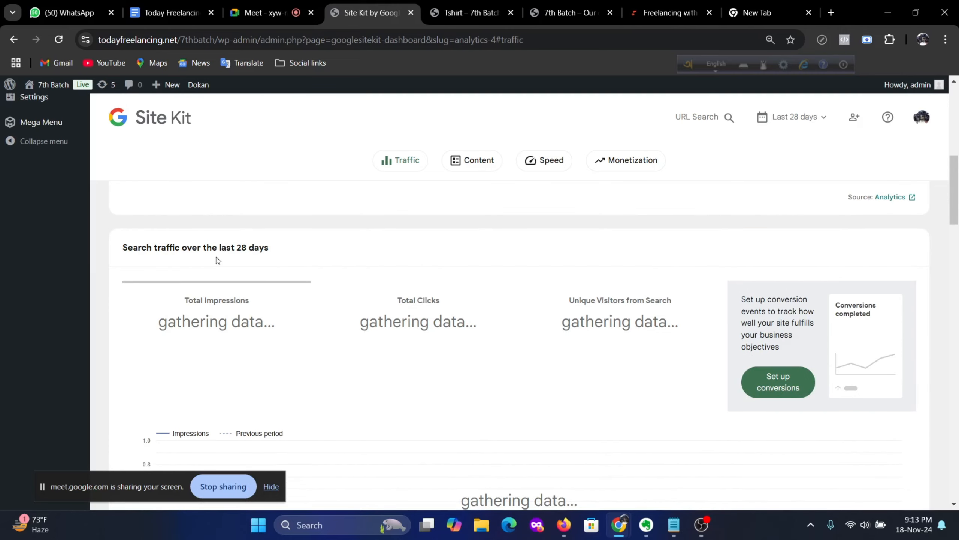
pyautogui.scroll(-5, 319, 274)
pyautogui.scroll(-3, 325, 273)
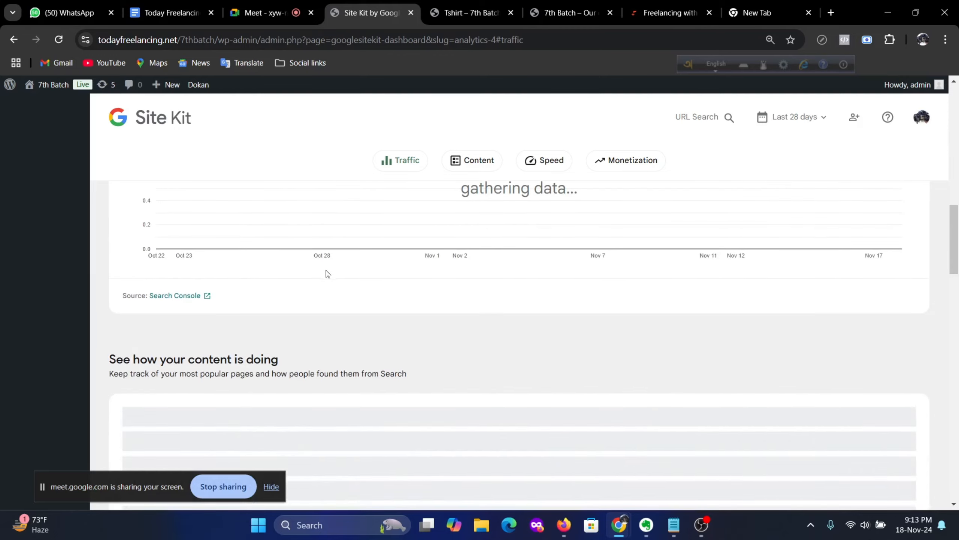
pyautogui.scroll(-6, 333, 271)
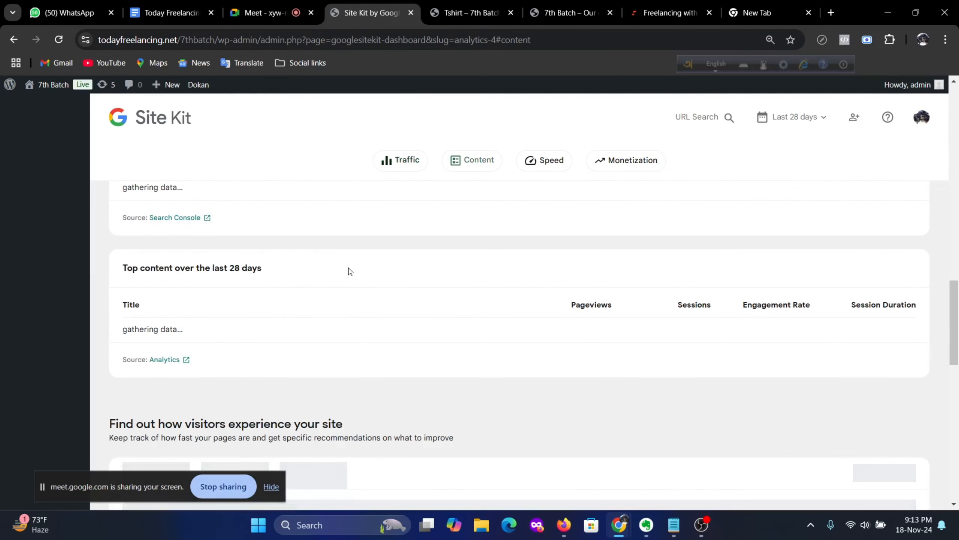
pyautogui.scroll(12, 416, 280)
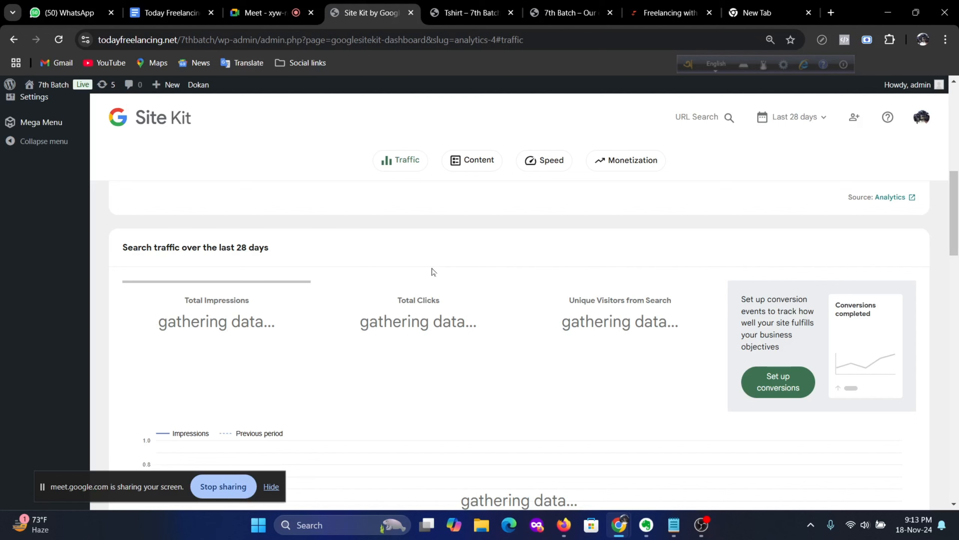
pyautogui.scroll(10, 433, 269)
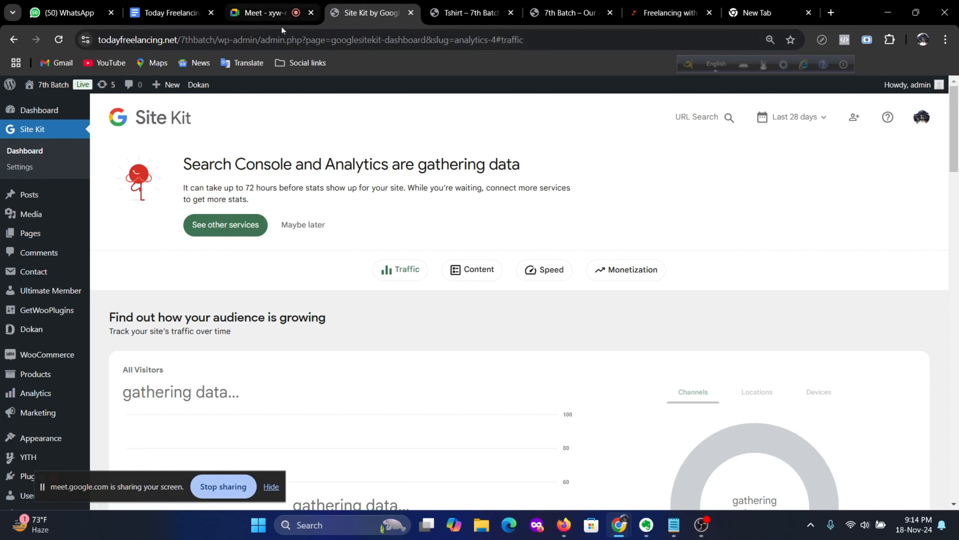
# Step: Switch to the curriculum Google Doc and view the EP8 topic list
pyautogui.moveTo(269, 10)
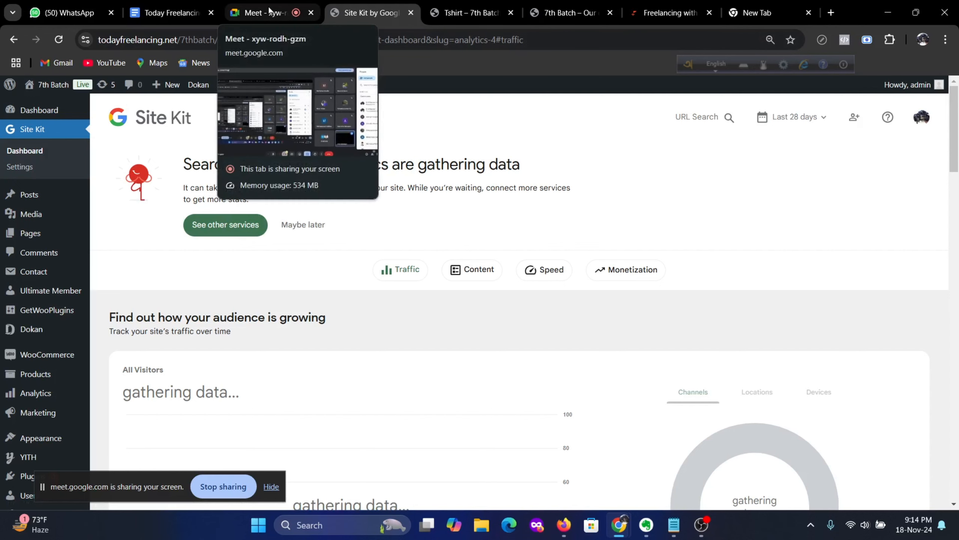
pyautogui.click(172, 12)
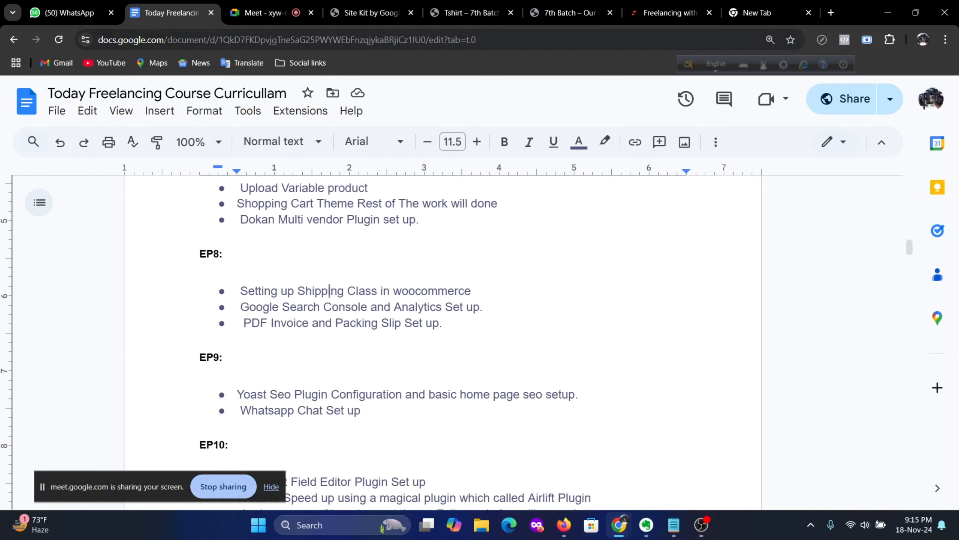
# Step: From the Site Kit dashboard, go to Plugins > Add New Plugin and search for 'challan'
pyautogui.click(372, 13)
pyautogui.scroll(-5, 132, 361)
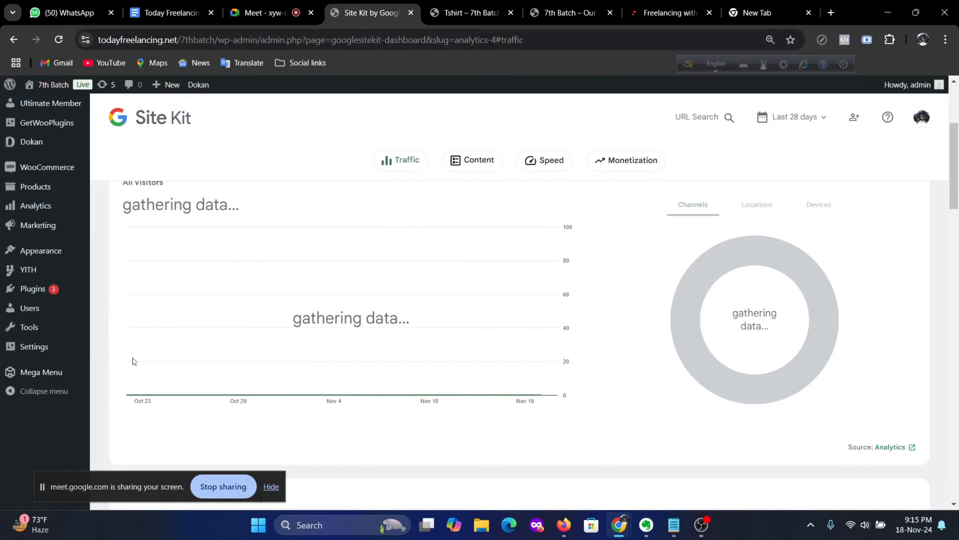
pyautogui.moveTo(42, 297)
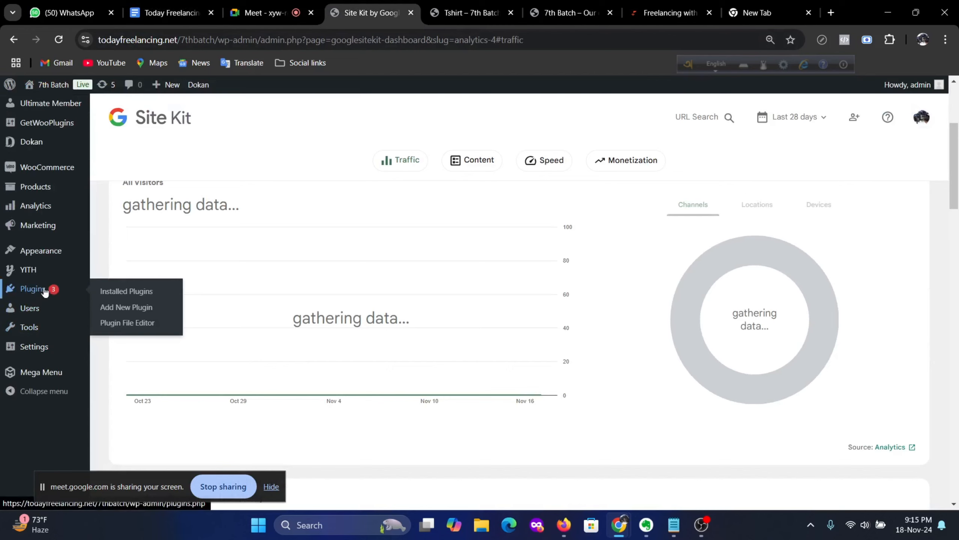
pyautogui.click(127, 307)
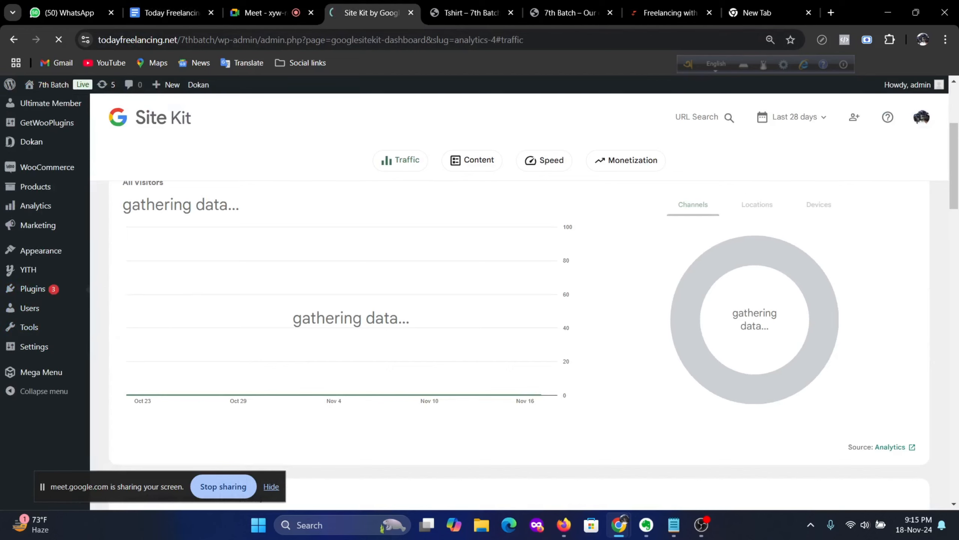
pyautogui.scroll(-3, 293, 326)
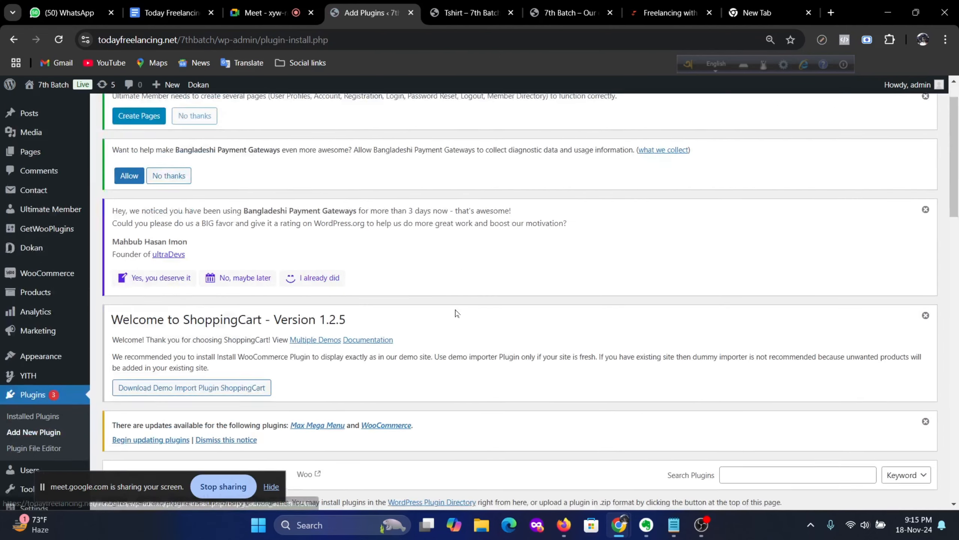
pyautogui.scroll(-5, 636, 340)
pyautogui.click(793, 204)
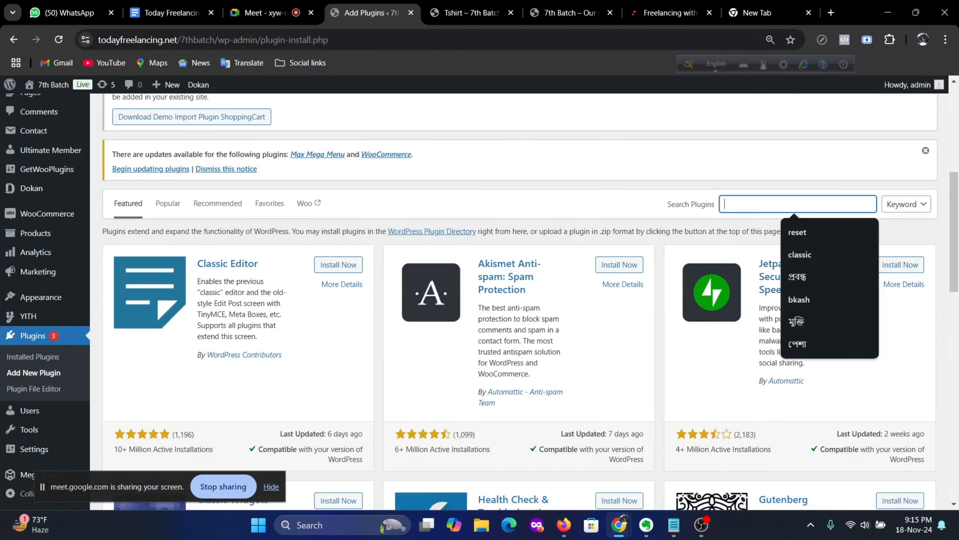
pyautogui.write('challan')
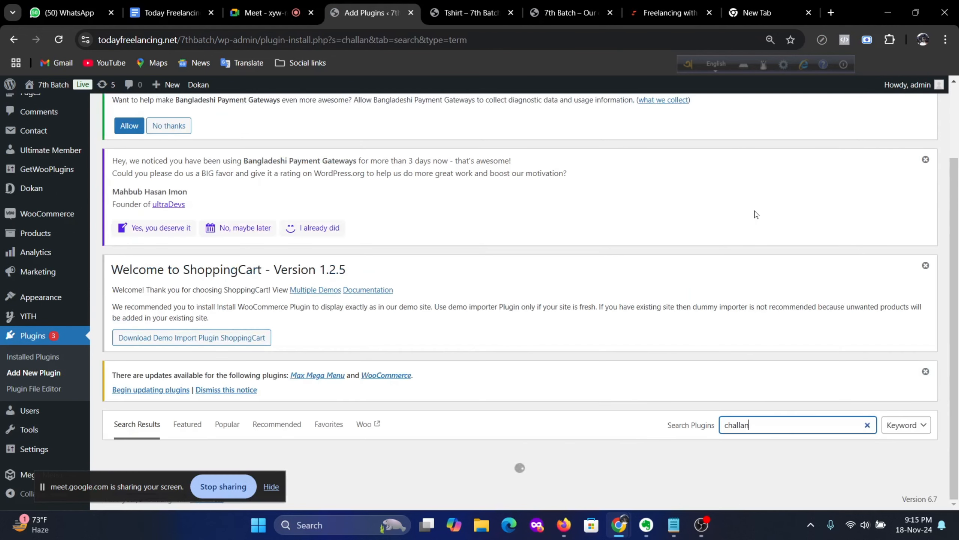
pyautogui.scroll(-5, 756, 214)
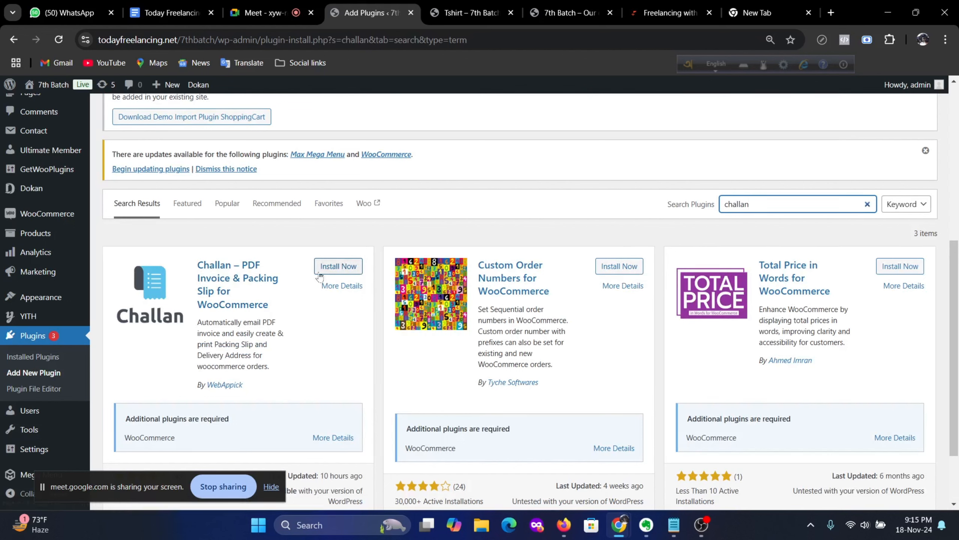
# Step: Install Challan – PDF Invoice & Packing Slip for WooCommerce from the search results
pyautogui.click(338, 266)
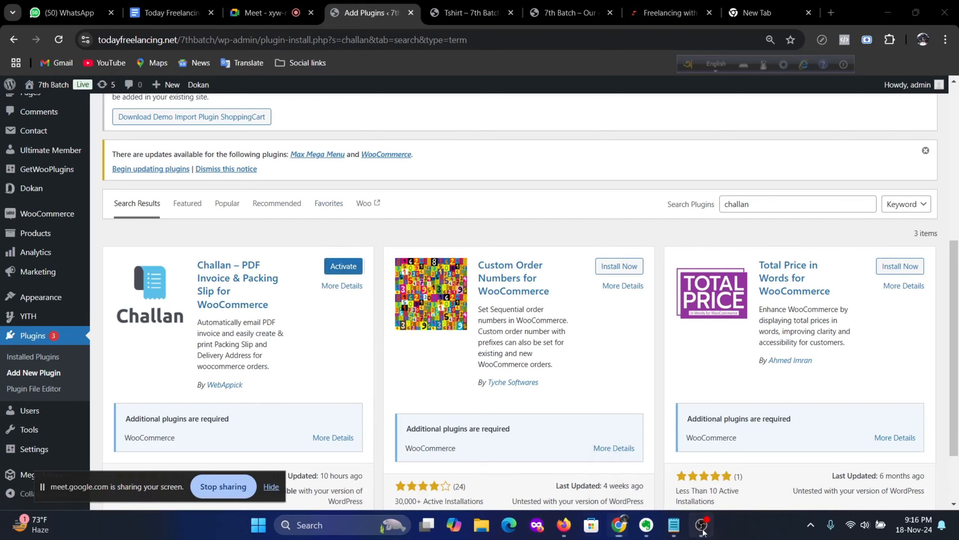
# Step: Pause the OBS recording, minimize OBS, and return to the Add Plugins tab
pyautogui.click(702, 526)
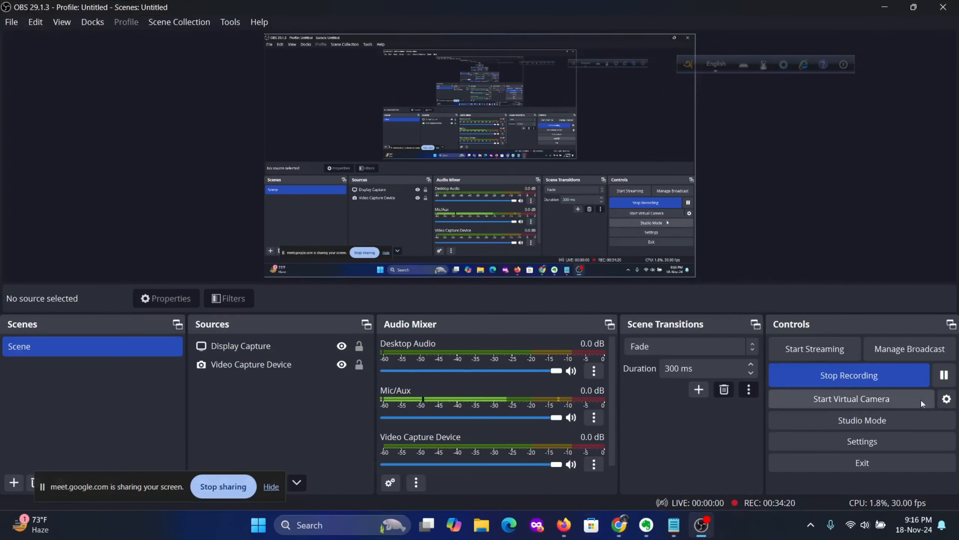
pyautogui.click(945, 375)
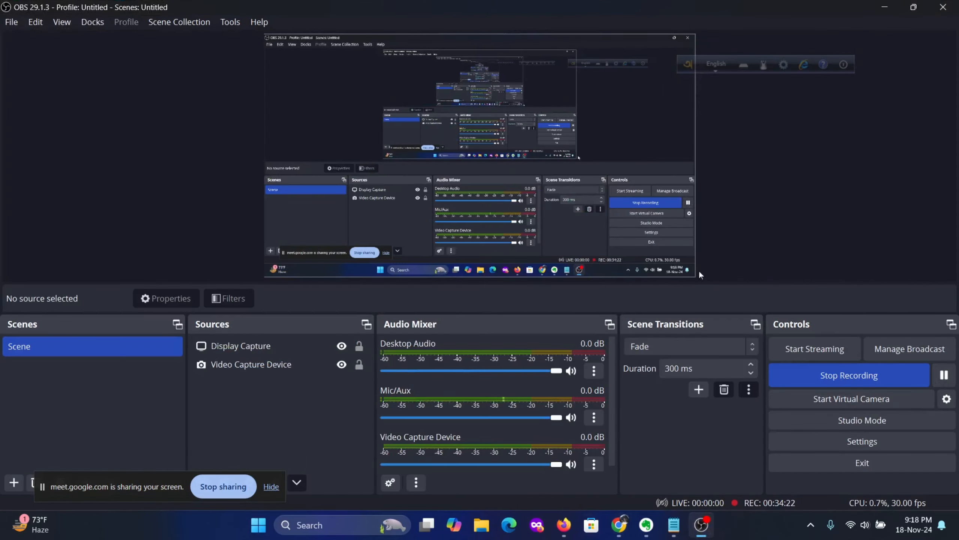
pyautogui.click(883, 7)
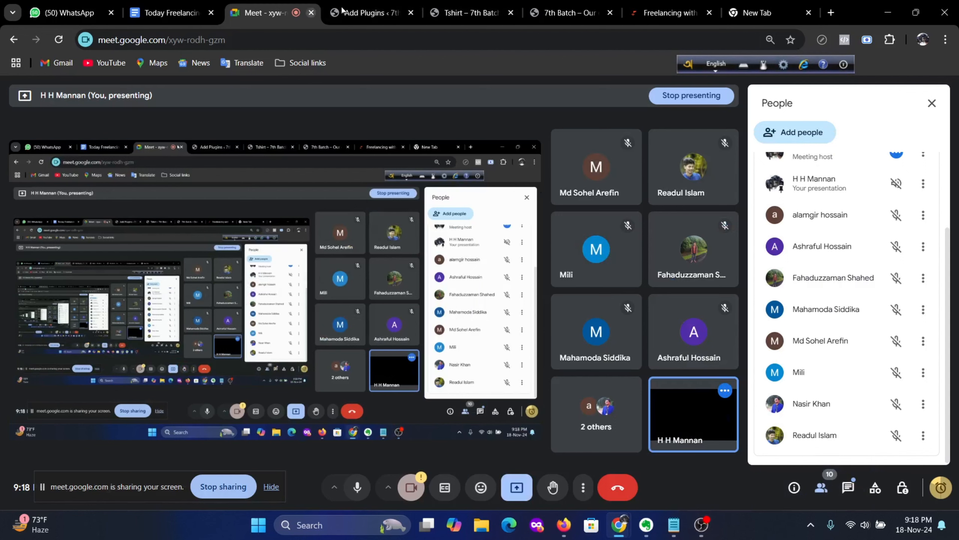
pyautogui.click(369, 12)
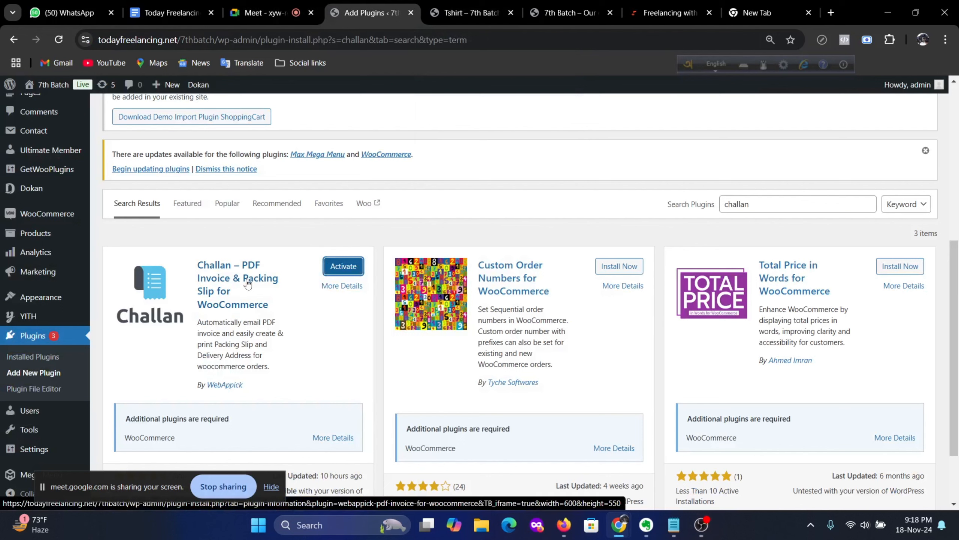
# Step: Activate the Challan plugin and confirm it appears among the 12 active plugins
pyautogui.click(344, 268)
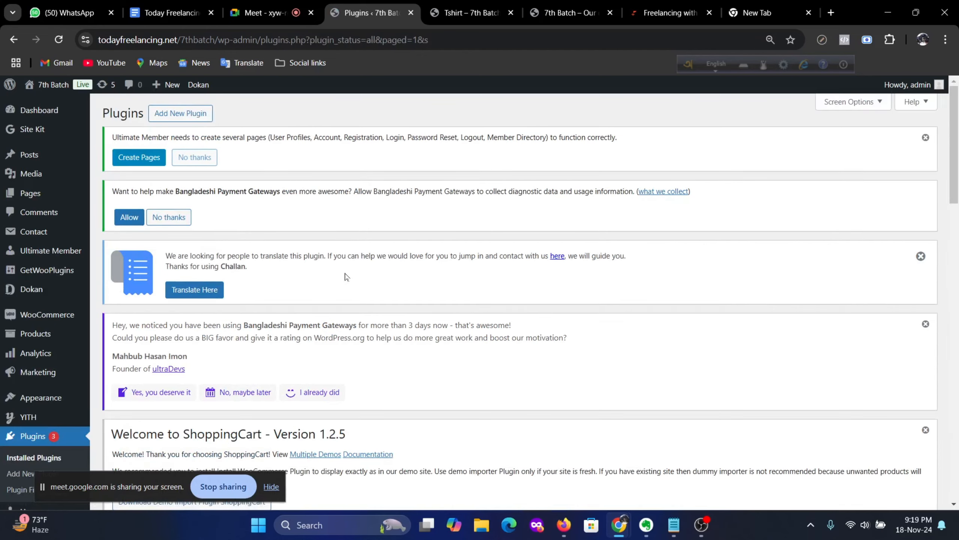
pyautogui.scroll(-8, 346, 277)
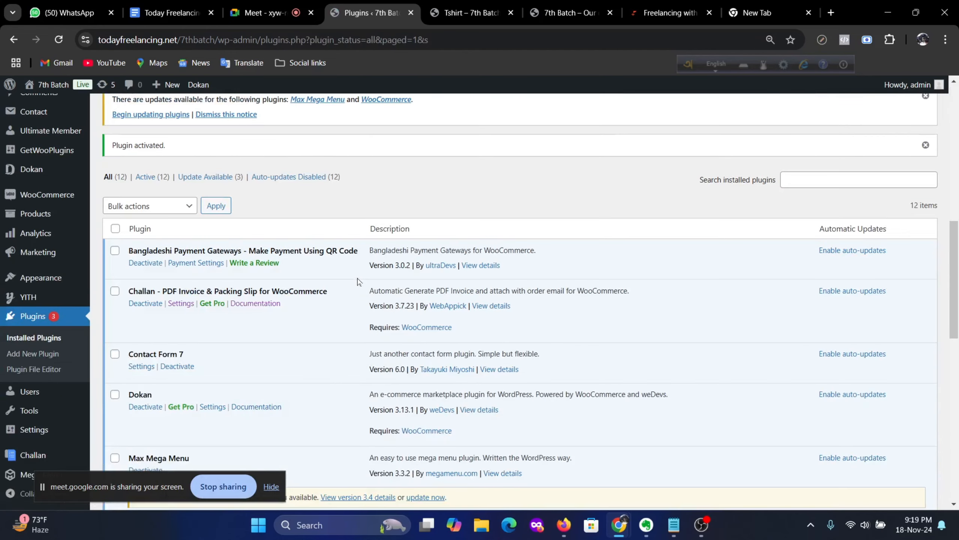
pyautogui.scroll(3, 361, 278)
pyautogui.scroll(5, 364, 281)
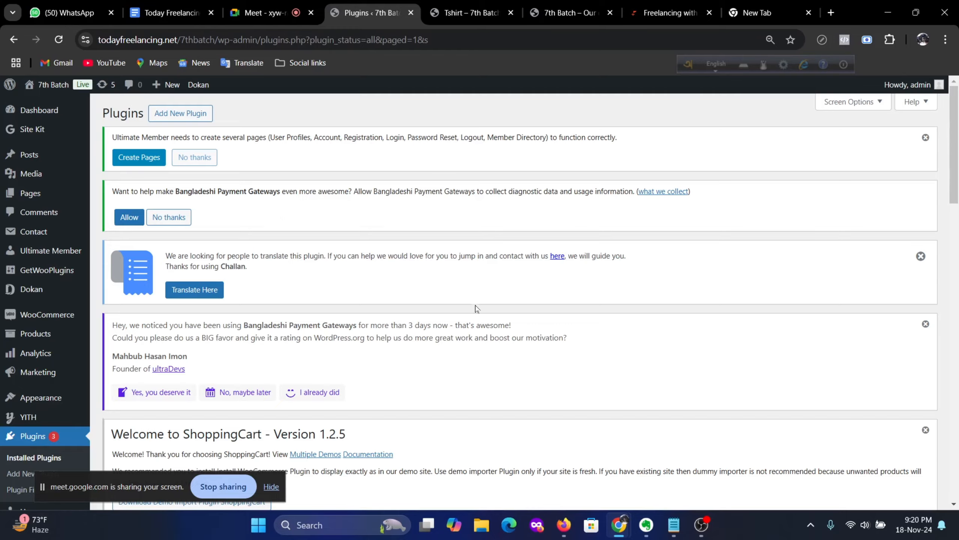
pyautogui.scroll(-5, 477, 306)
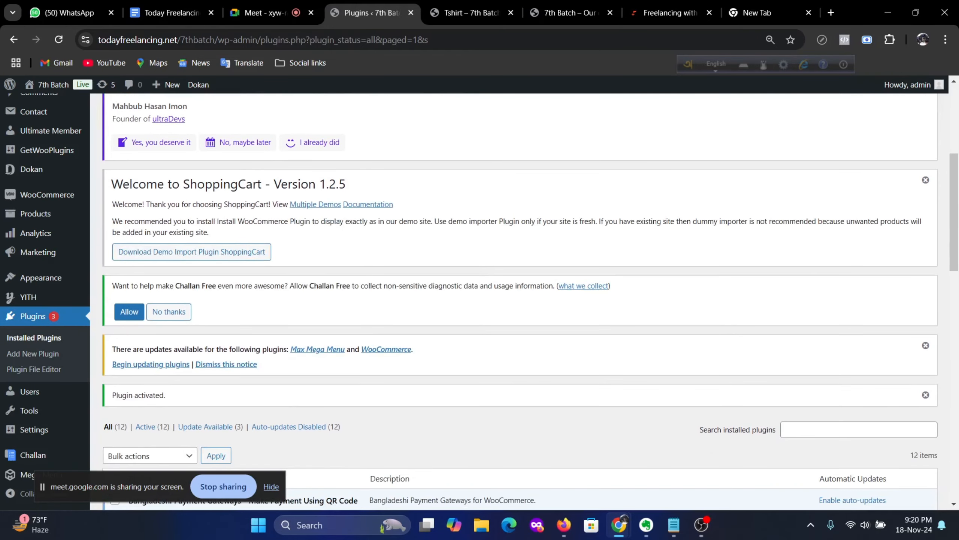
pyautogui.scroll(5, 477, 295)
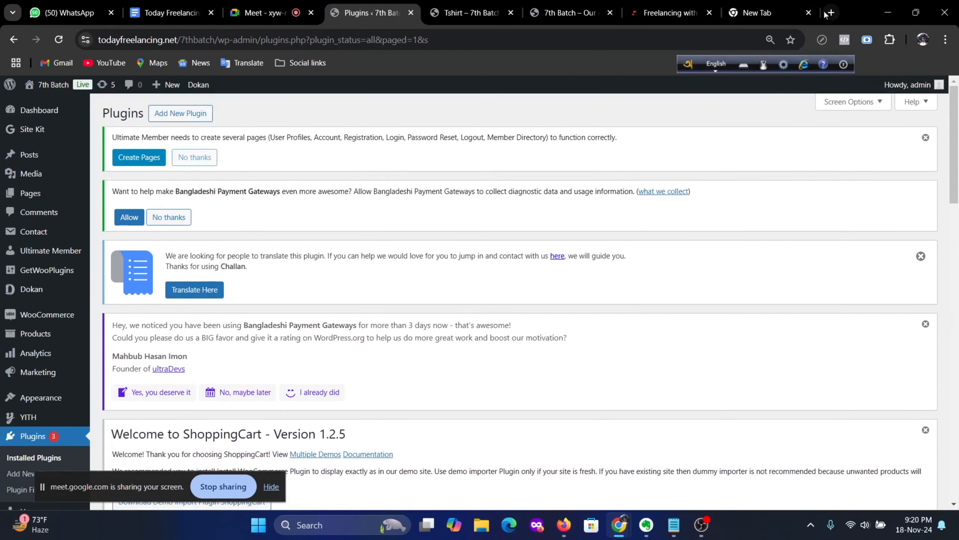
# Step: In the new tab, search Google for 'invoice plugin for wordpress'
pyautogui.click(767, 13)
pyautogui.click(260, 273)
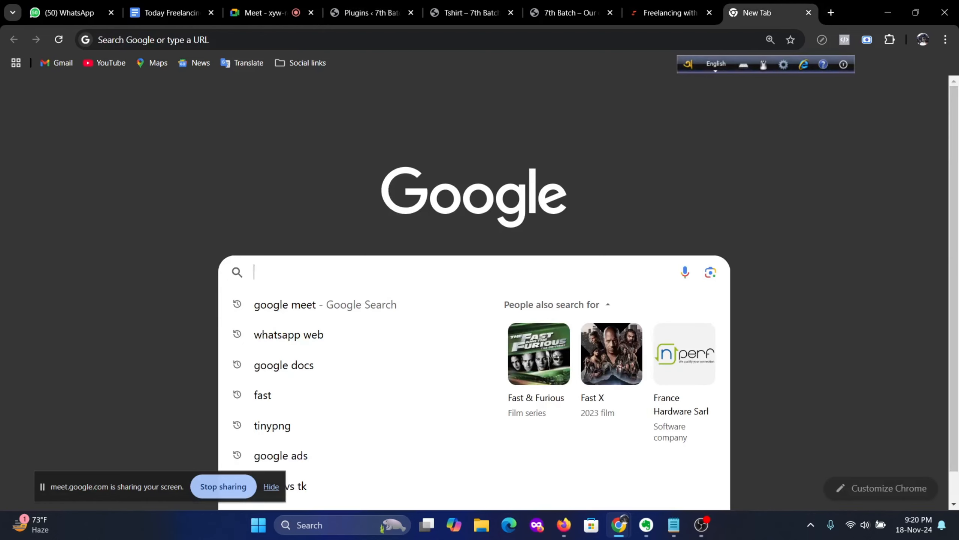
pyautogui.write('i')
pyautogui.press('BackSpace')
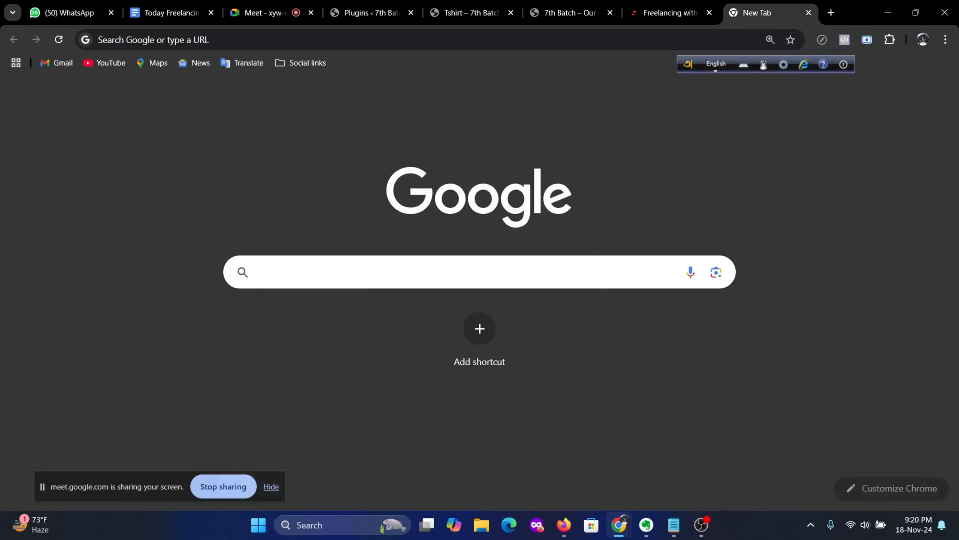
pyautogui.write('invo')
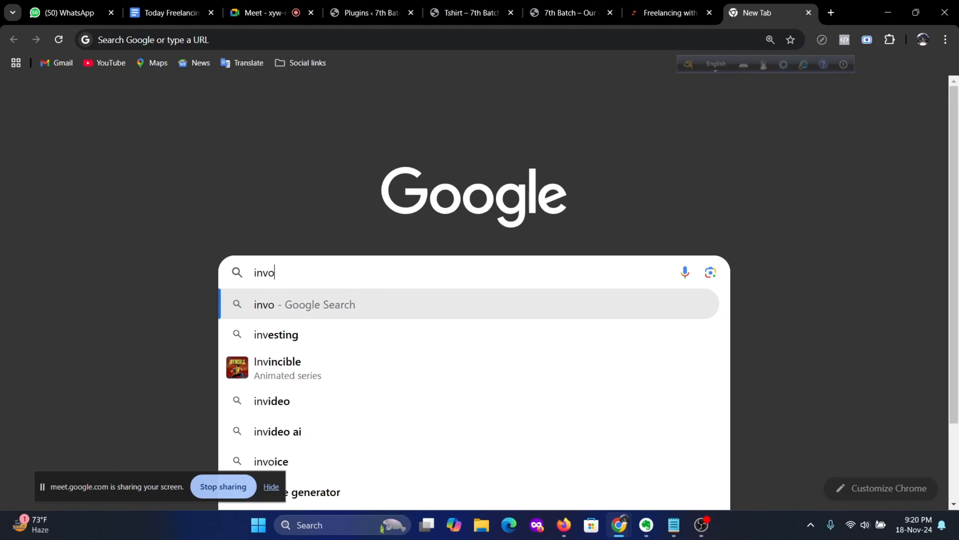
pyautogui.write('ice plugin')
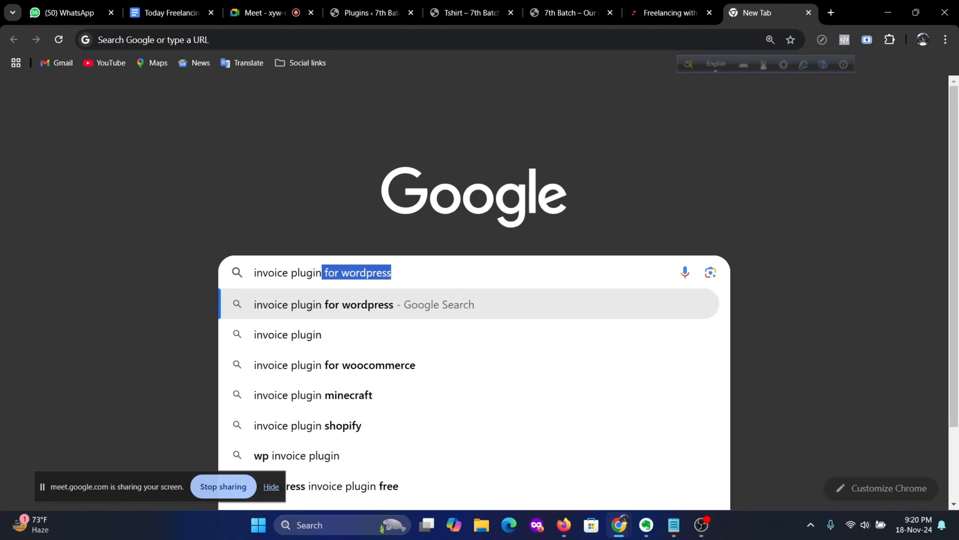
pyautogui.press('Return')
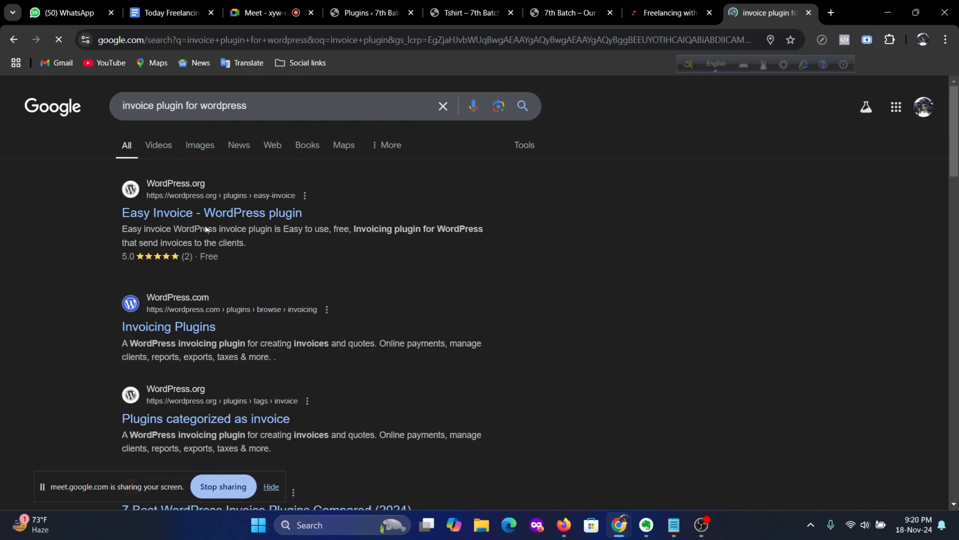
# Step: Scroll through the search results, which Easy Invoice from WordPress.org leads
pyautogui.scroll(-1, 247, 347)
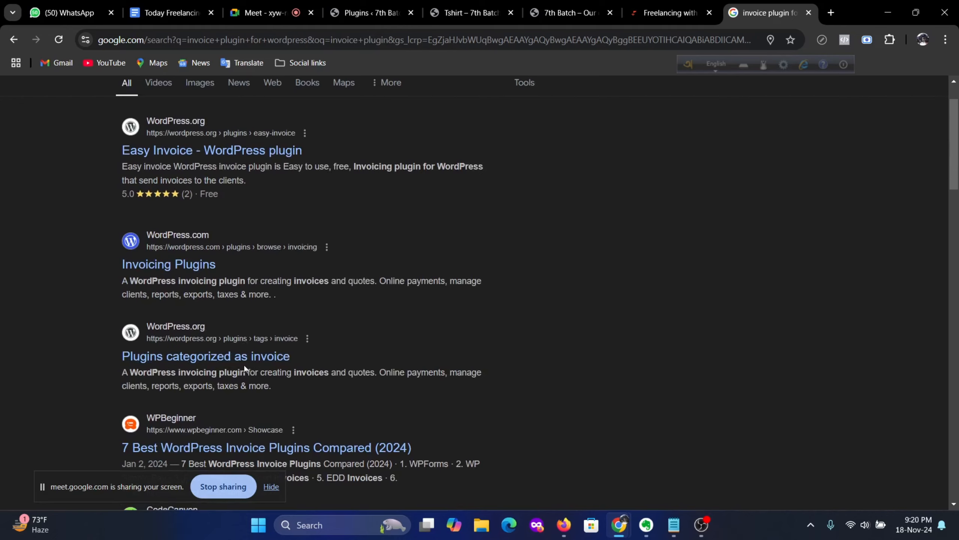
pyautogui.scroll(-3, 244, 364)
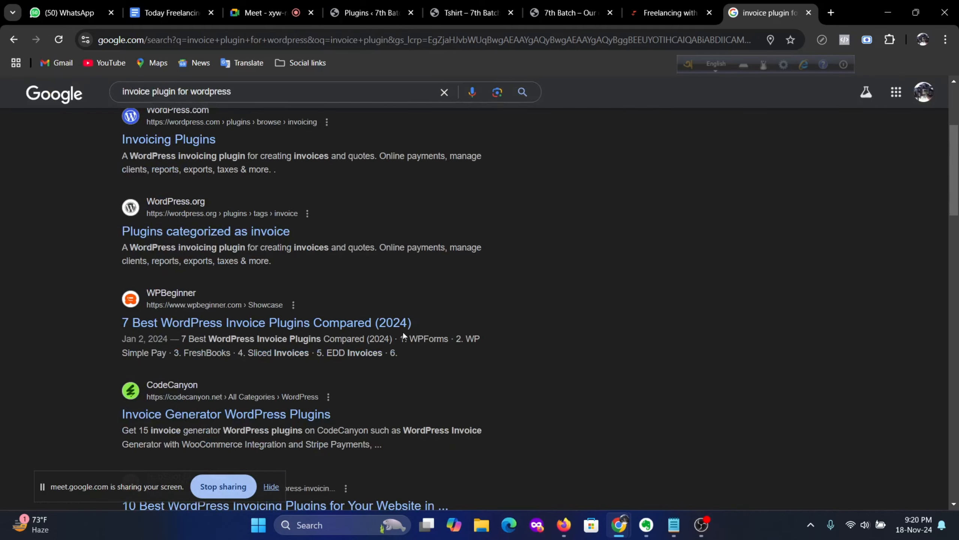
pyautogui.scroll(-6, 409, 335)
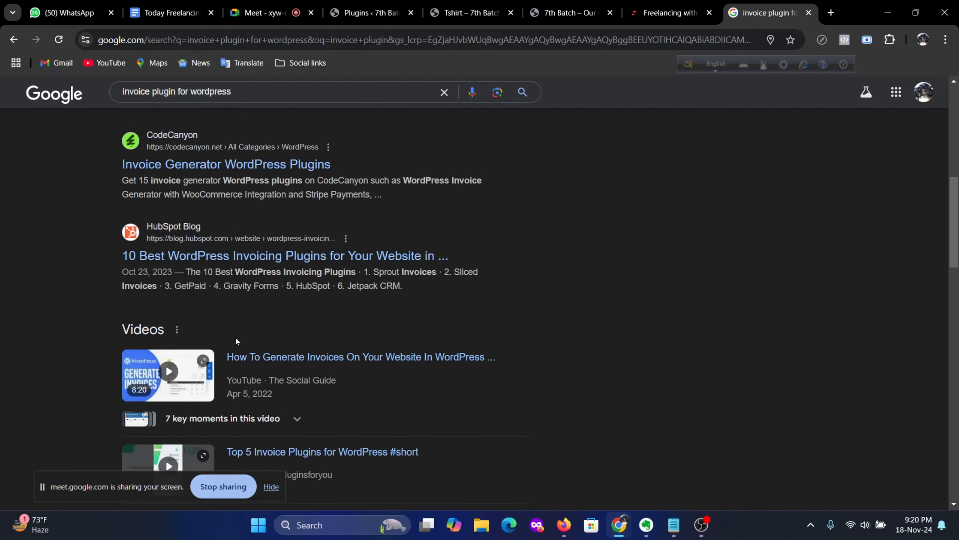
pyautogui.scroll(-3, 280, 335)
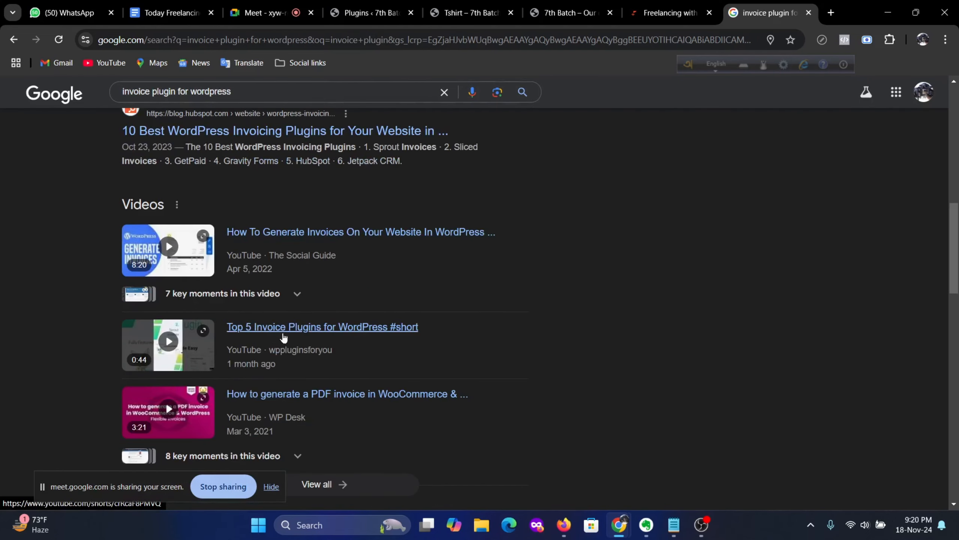
pyautogui.scroll(-10, 284, 335)
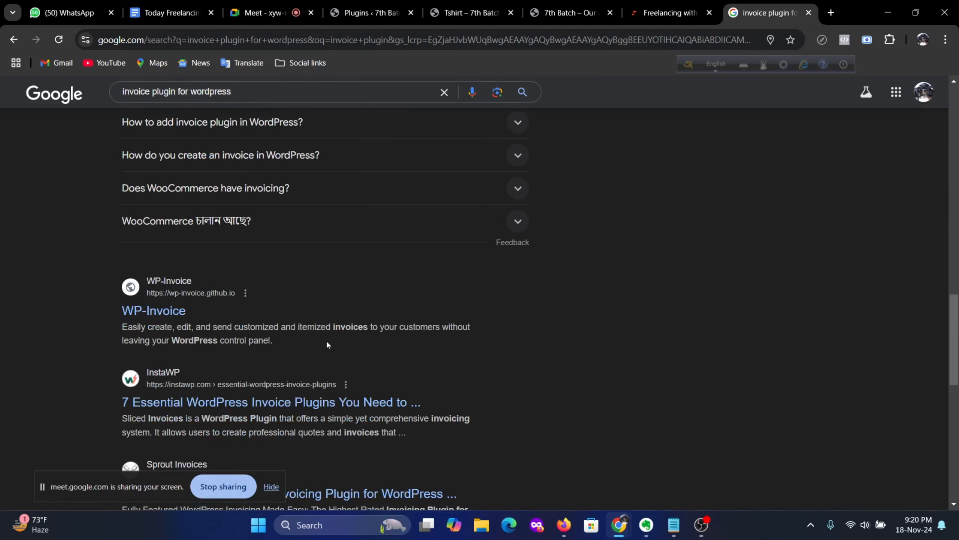
pyautogui.scroll(-12, 327, 344)
pyautogui.scroll(14, 332, 327)
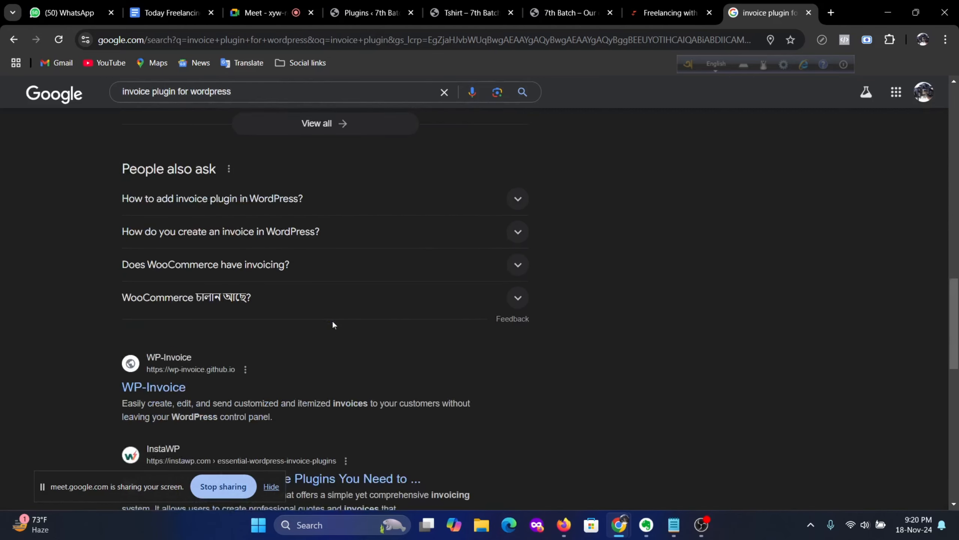
pyautogui.scroll(20, 333, 322)
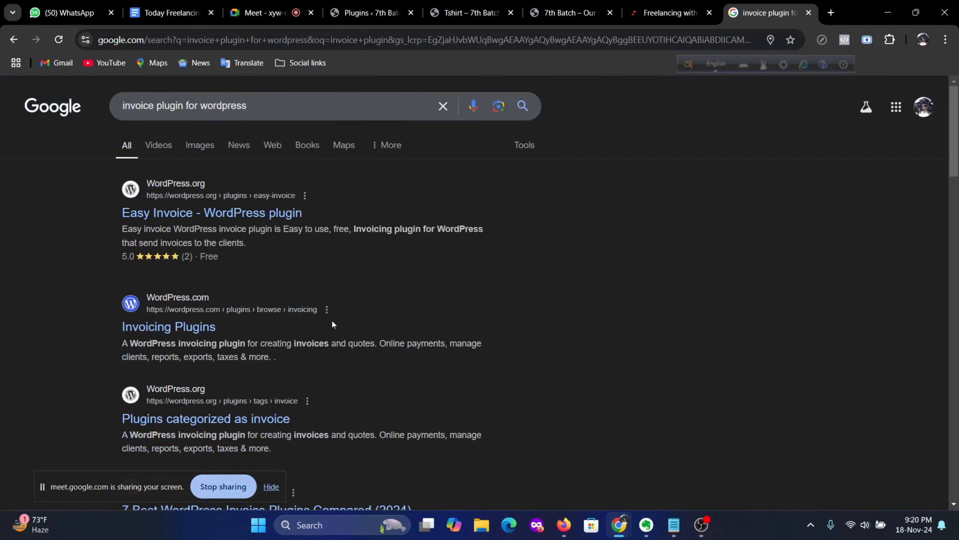
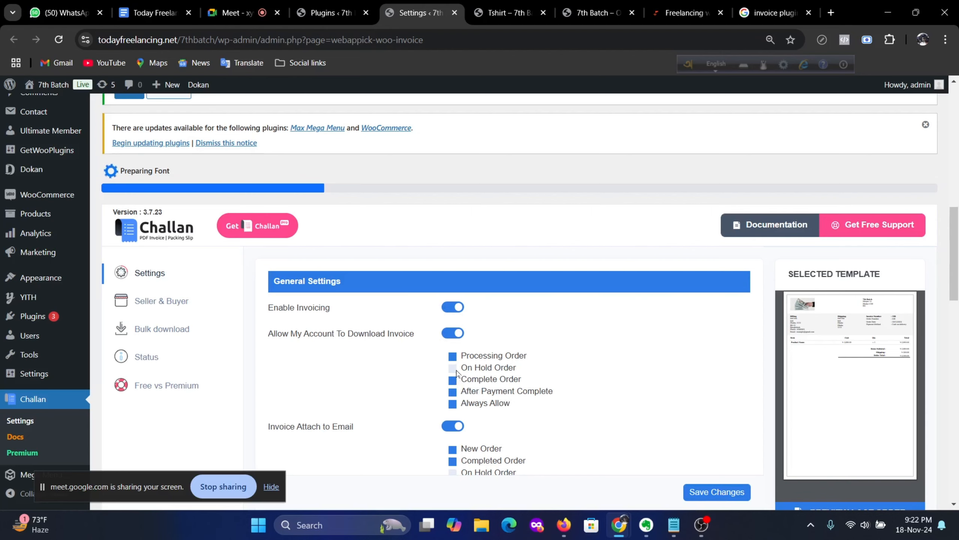
# Step: Switch on Display Currency Code so invoice totals show the currency code
pyautogui.scroll(-3, 355, 457)
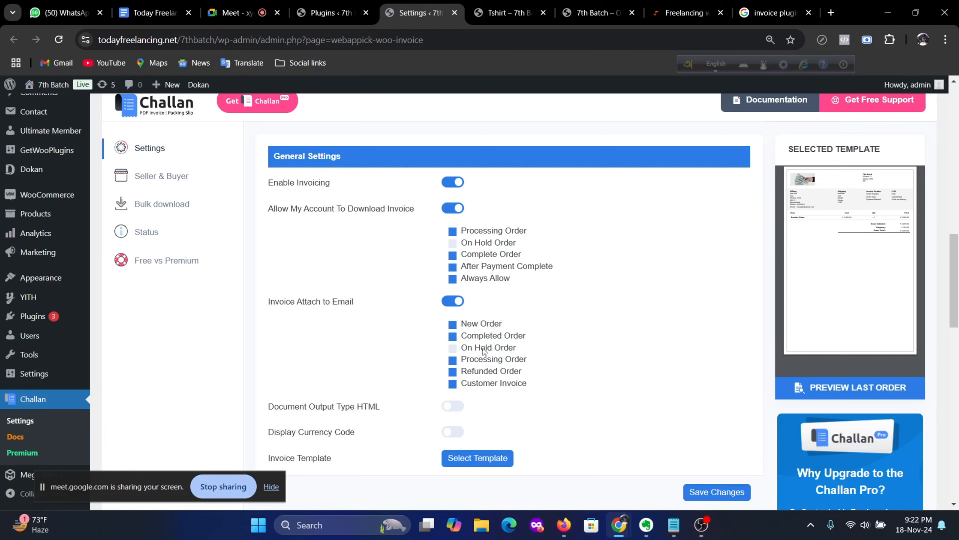
pyautogui.scroll(-3, 485, 353)
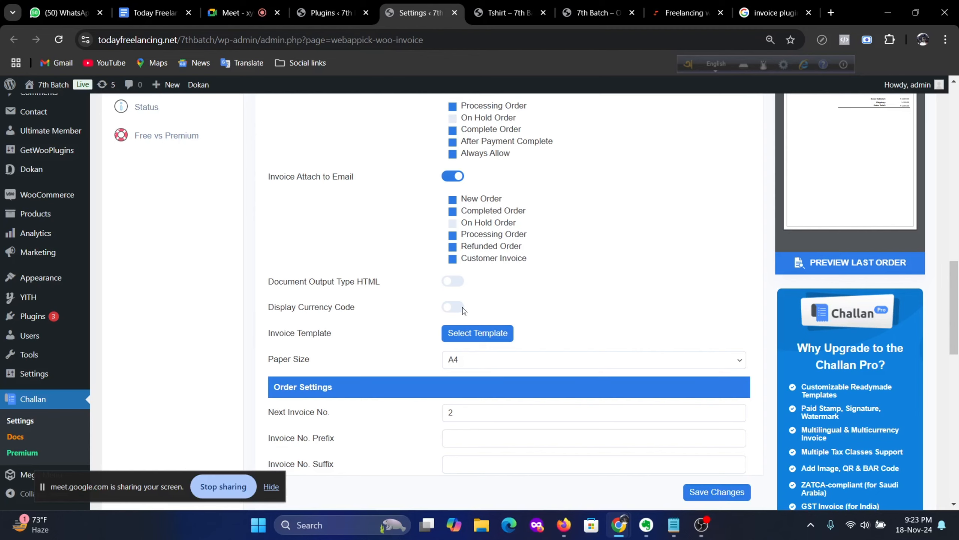
pyautogui.scroll(5, 698, 355)
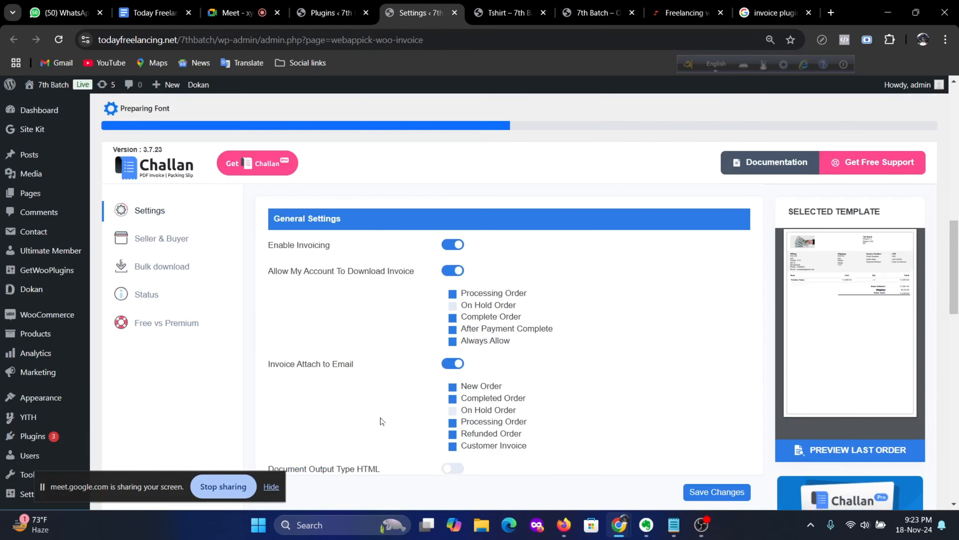
pyautogui.scroll(-3, 438, 390)
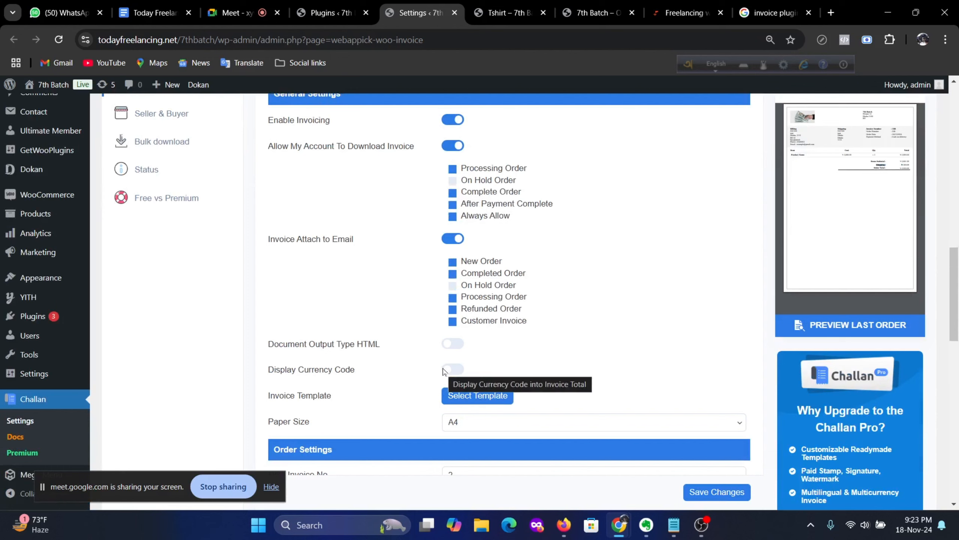
pyautogui.click(461, 372)
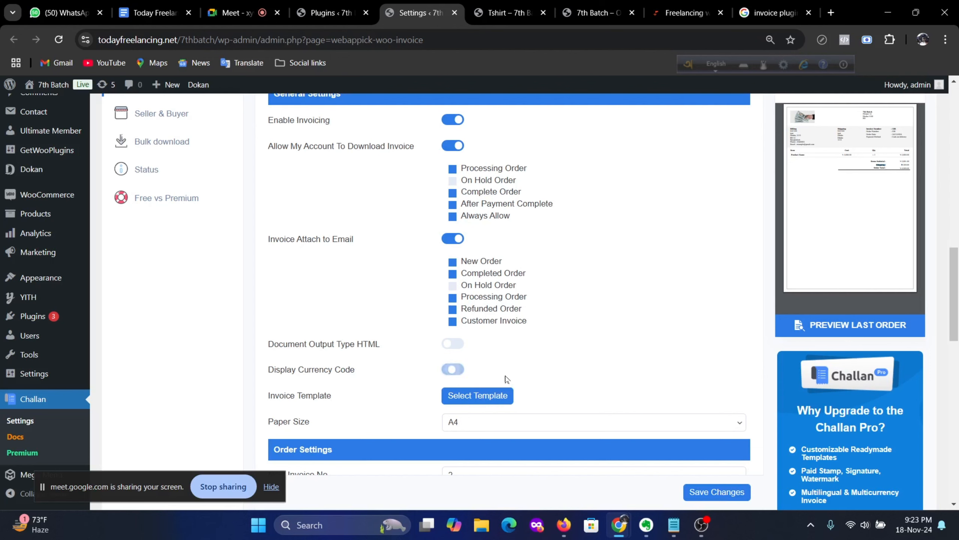
pyautogui.scroll(-2, 542, 387)
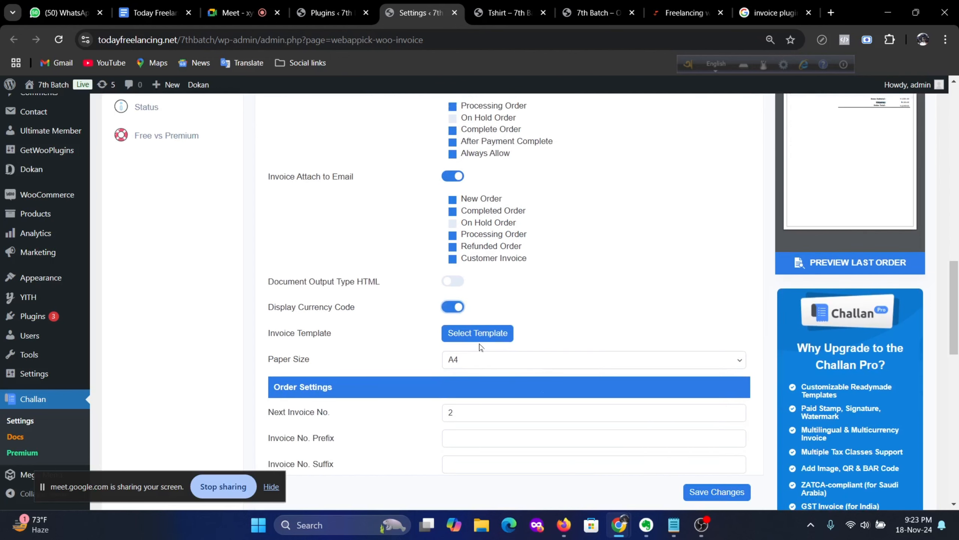
# Step: Open the Invoice Template gallery and browse its six invoice designs
pyautogui.click(496, 338)
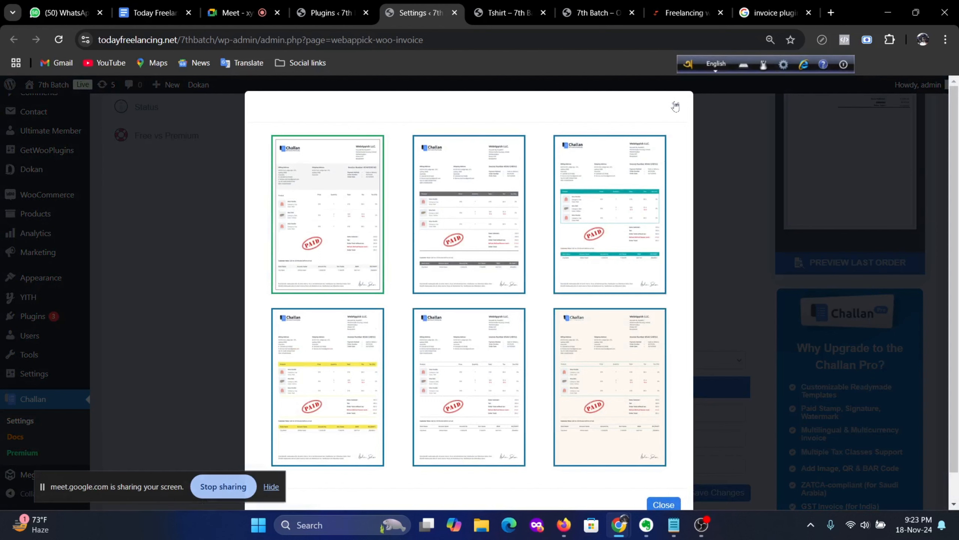
pyautogui.scroll(-1, 406, 383)
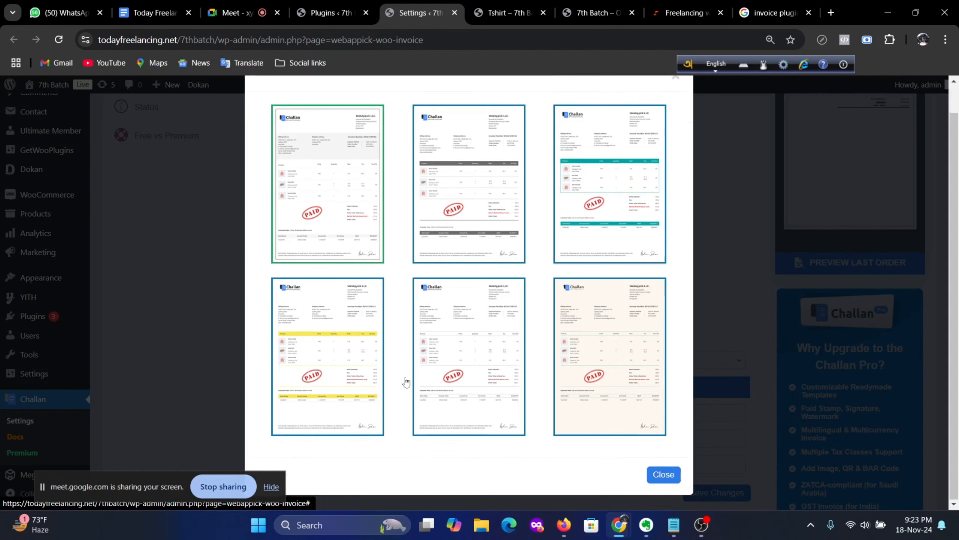
pyautogui.scroll(1, 408, 379)
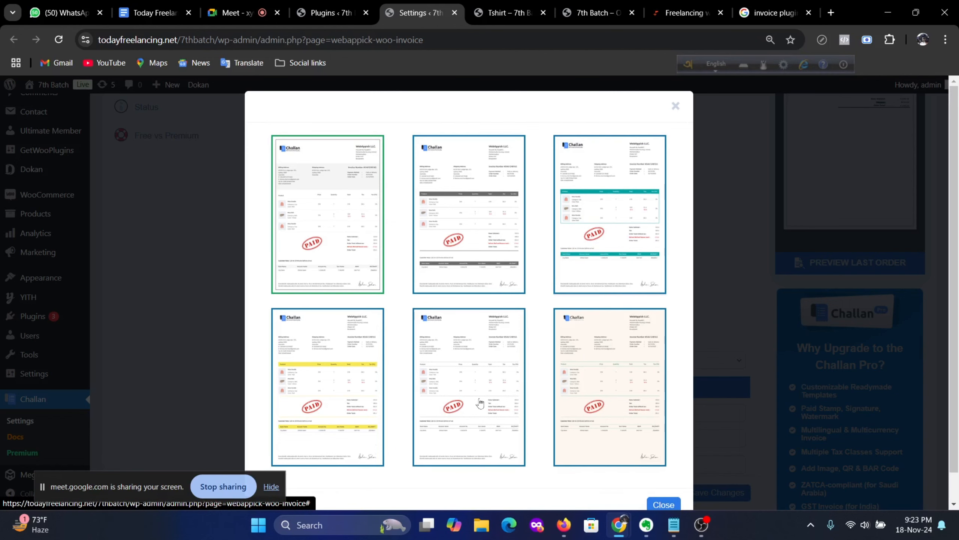
pyautogui.scroll(1, 480, 403)
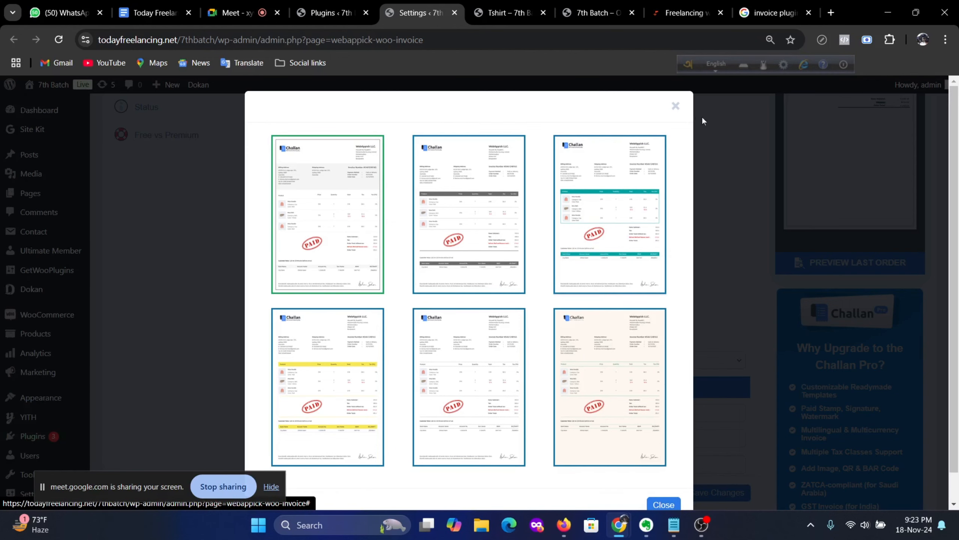
# Step: Close the template gallery without changing the invoice template
pyautogui.click(676, 106)
pyautogui.scroll(5, 507, 353)
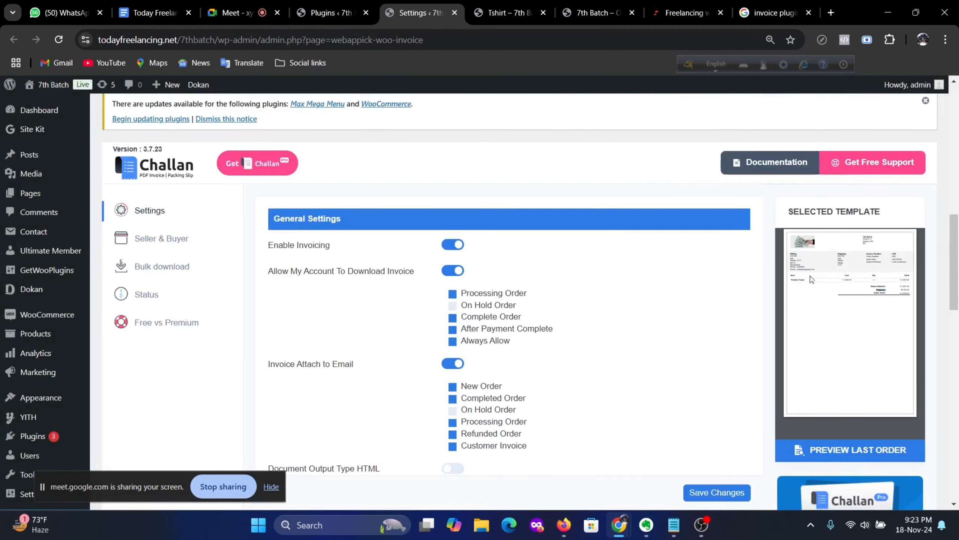
pyautogui.scroll(-5, 589, 336)
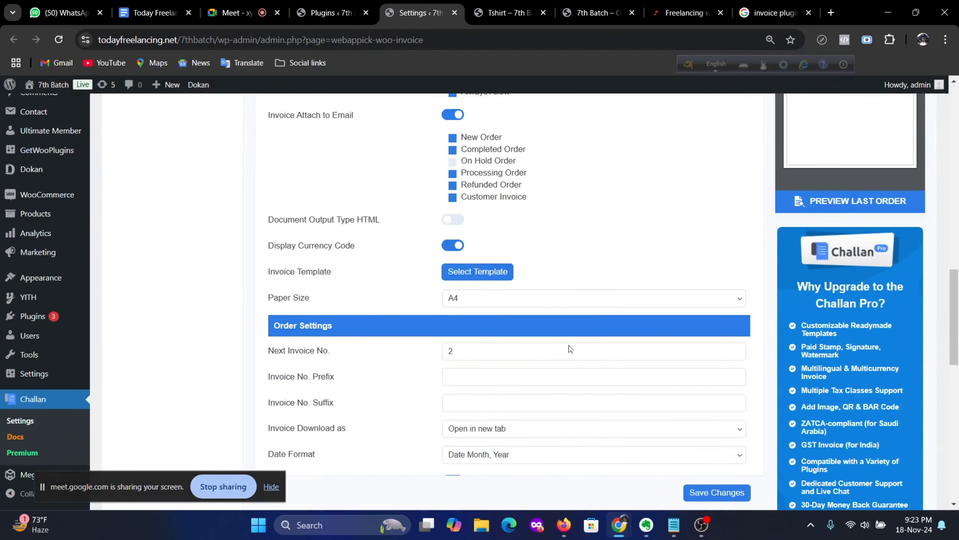
pyautogui.scroll(1, 737, 350)
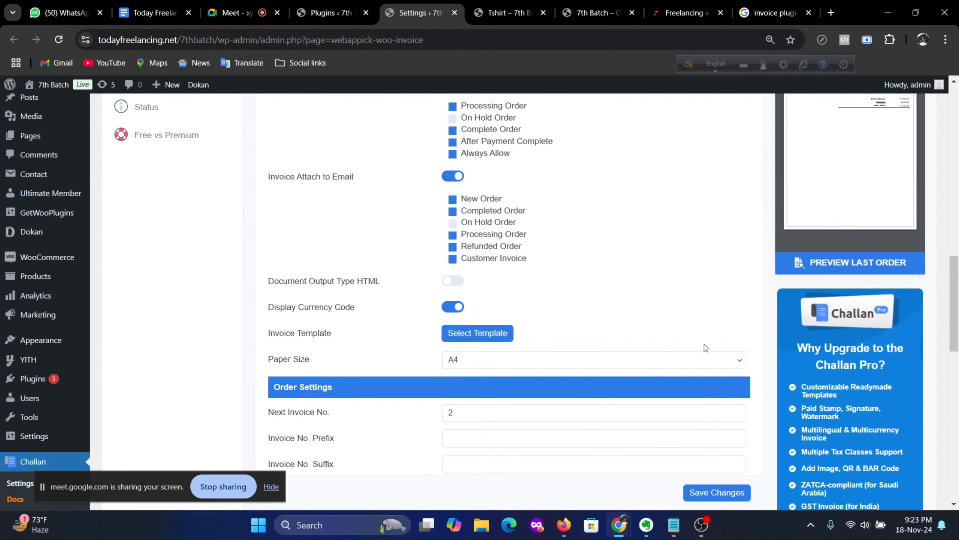
# Step: Set the invoice Paper Size to A5 and review the settings
pyautogui.click(734, 363)
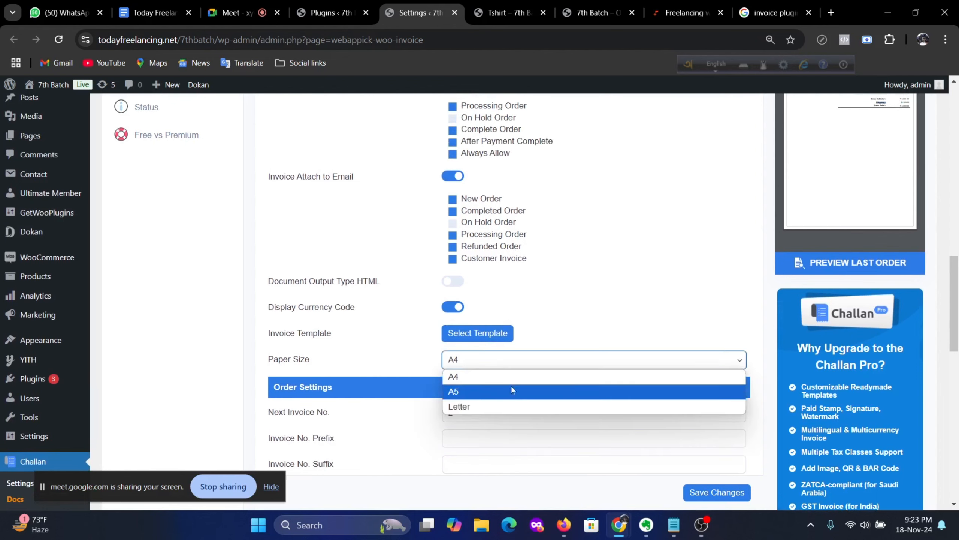
pyautogui.click(474, 395)
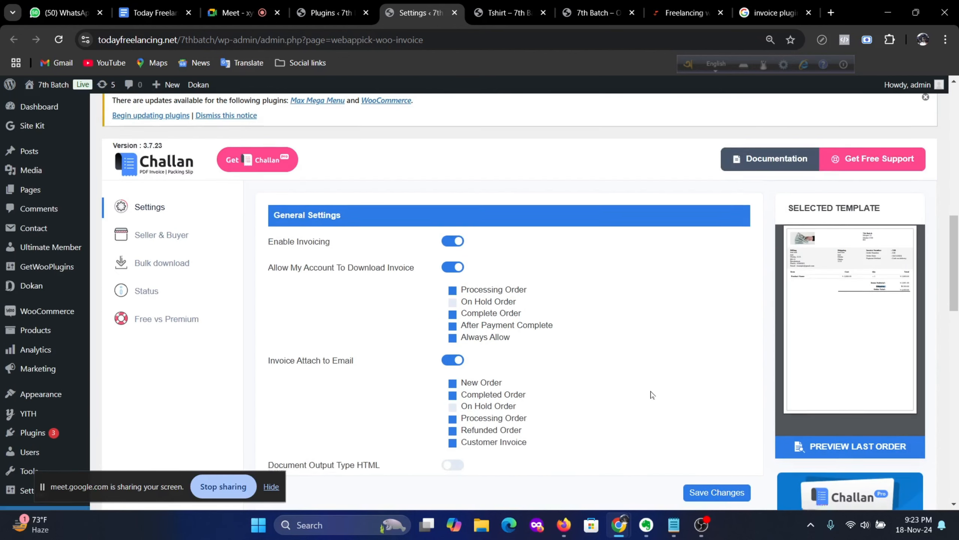
pyautogui.scroll(-3, 558, 399)
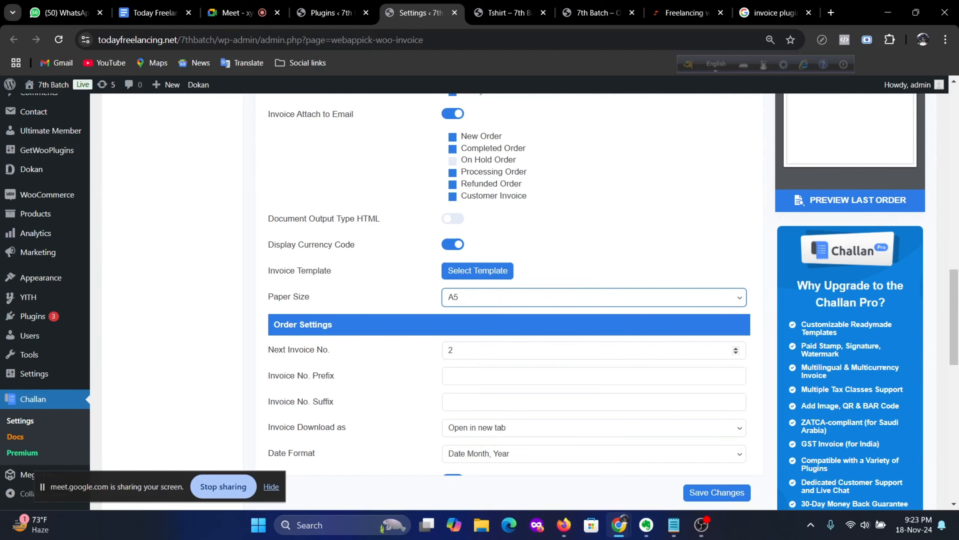
pyautogui.scroll(1, 540, 359)
pyautogui.scroll(3, 540, 359)
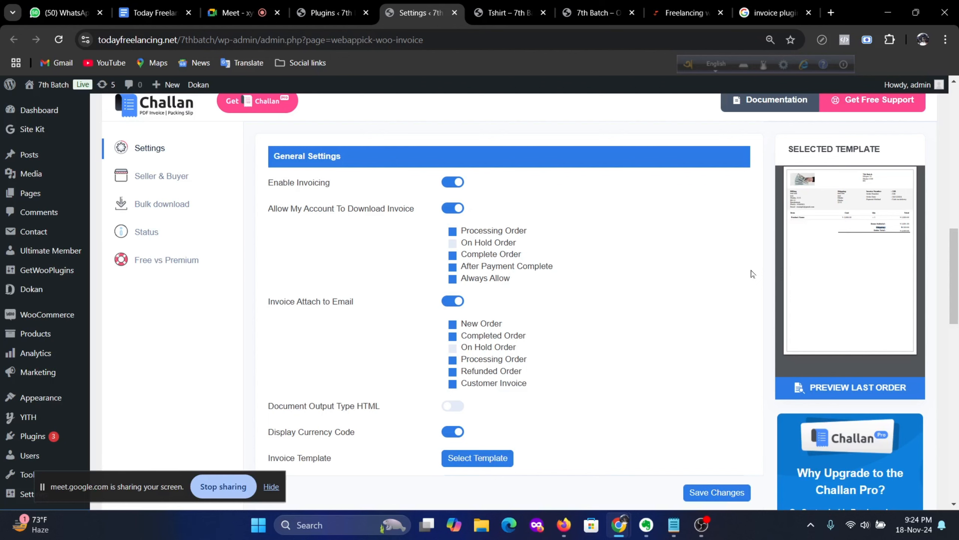
pyautogui.scroll(-5, 753, 274)
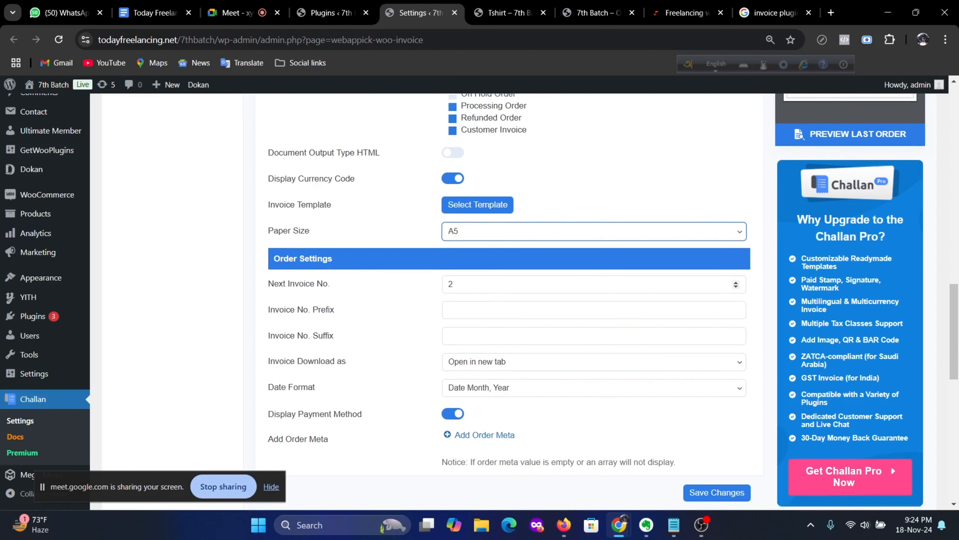
pyautogui.scroll(-1, 324, 279)
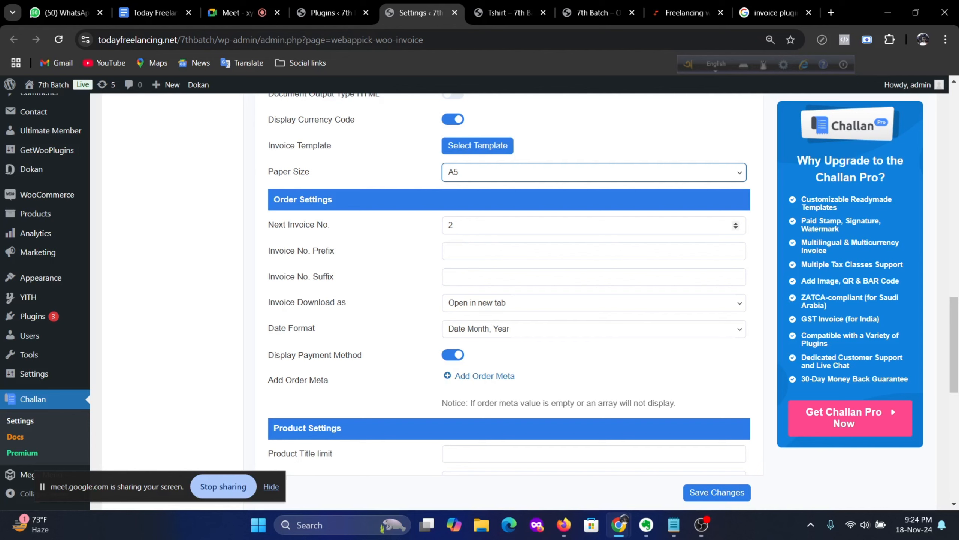
# Step: Set the Invoice No. Prefix to 7thbatch, keeping downloads as Open in new tab
pyautogui.click(575, 252)
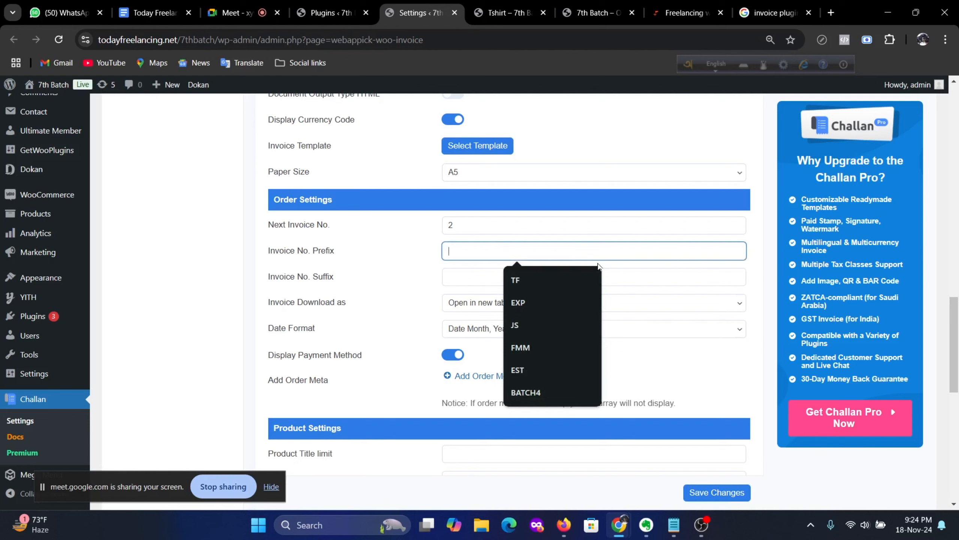
pyautogui.write('7thbat')
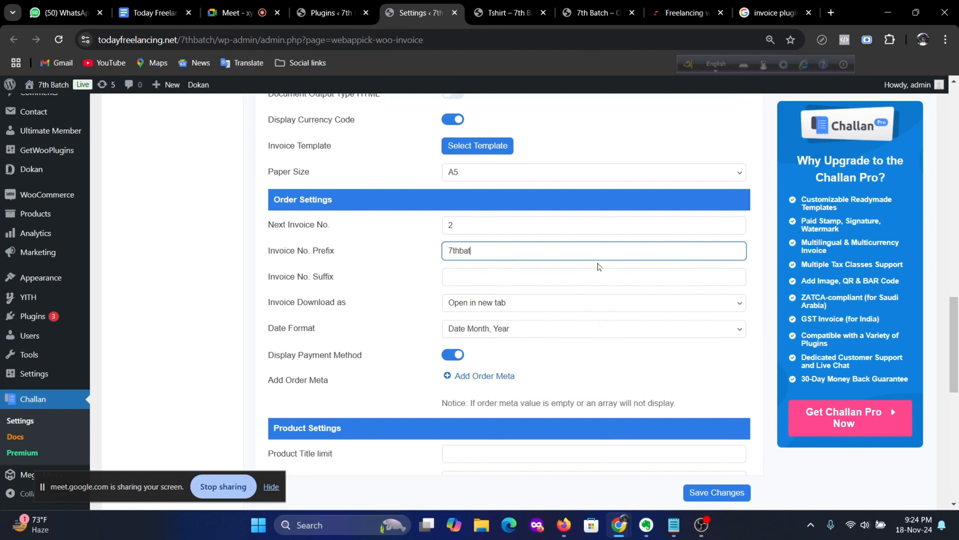
pyautogui.write('ch')
pyautogui.click(739, 301)
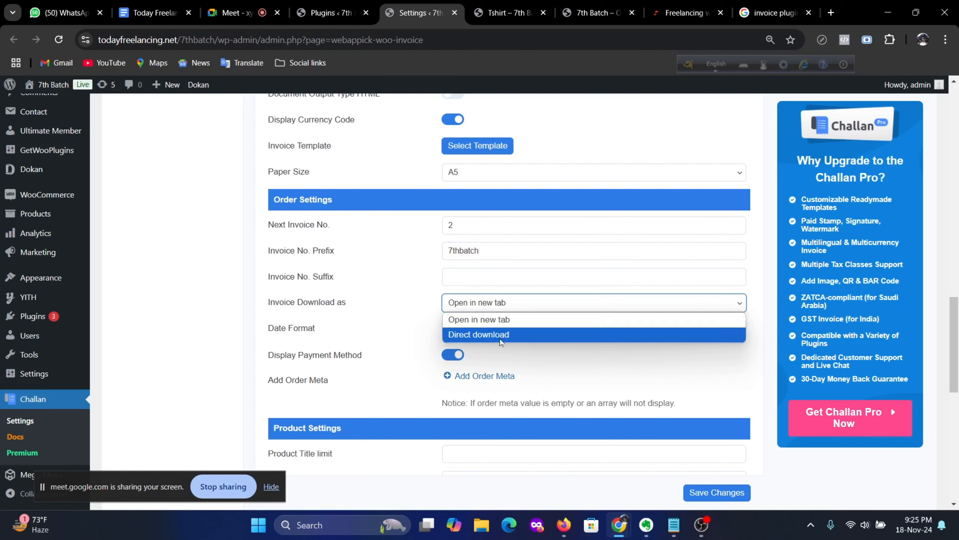
pyautogui.click(380, 322)
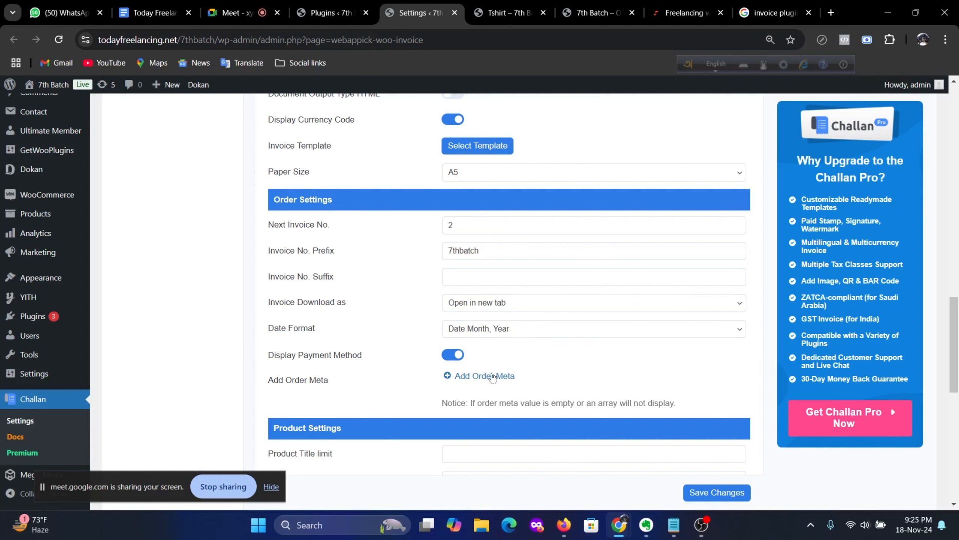
pyautogui.scroll(-1, 492, 377)
pyautogui.scroll(3, 491, 377)
pyautogui.scroll(4, 899, 204)
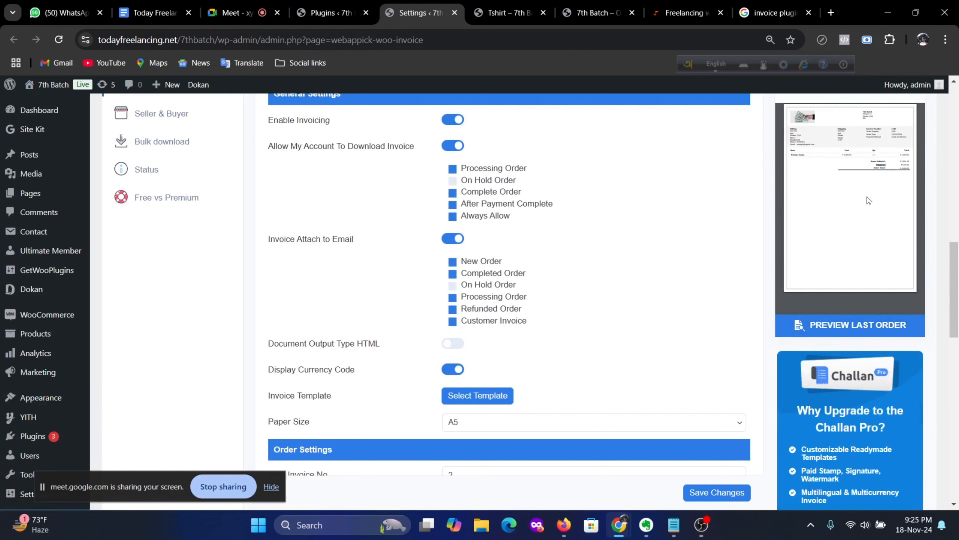
pyautogui.scroll(-2, 395, 361)
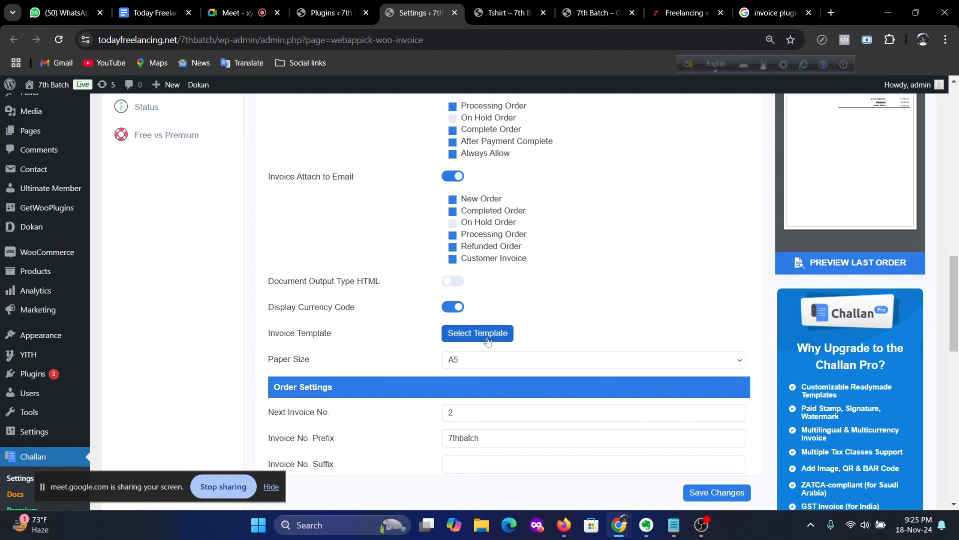
pyautogui.scroll(-8, 544, 325)
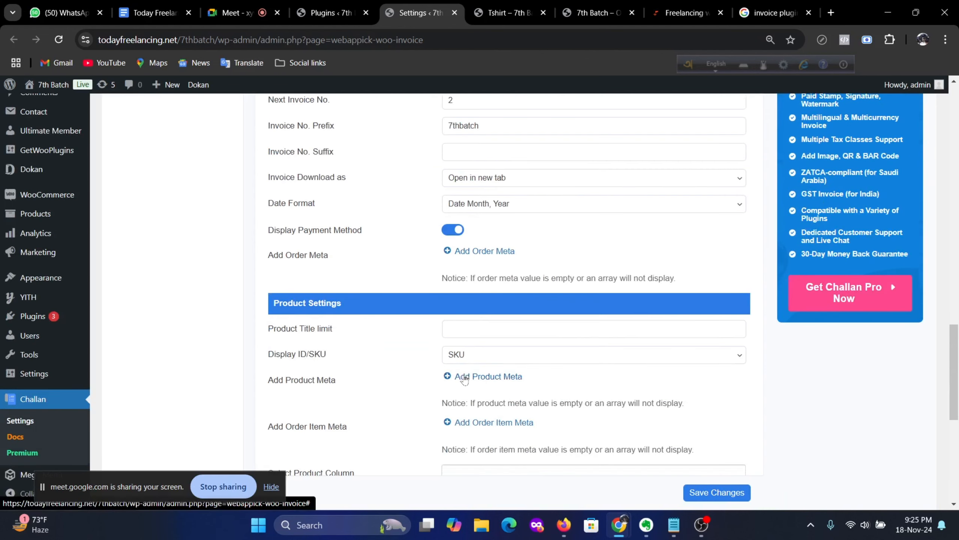
pyautogui.scroll(-2, 364, 348)
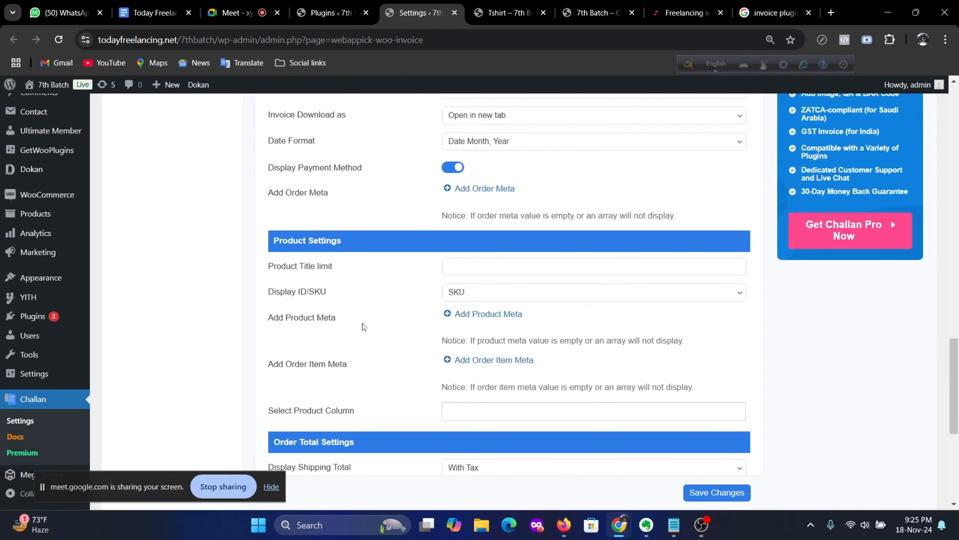
pyautogui.scroll(5, 790, 356)
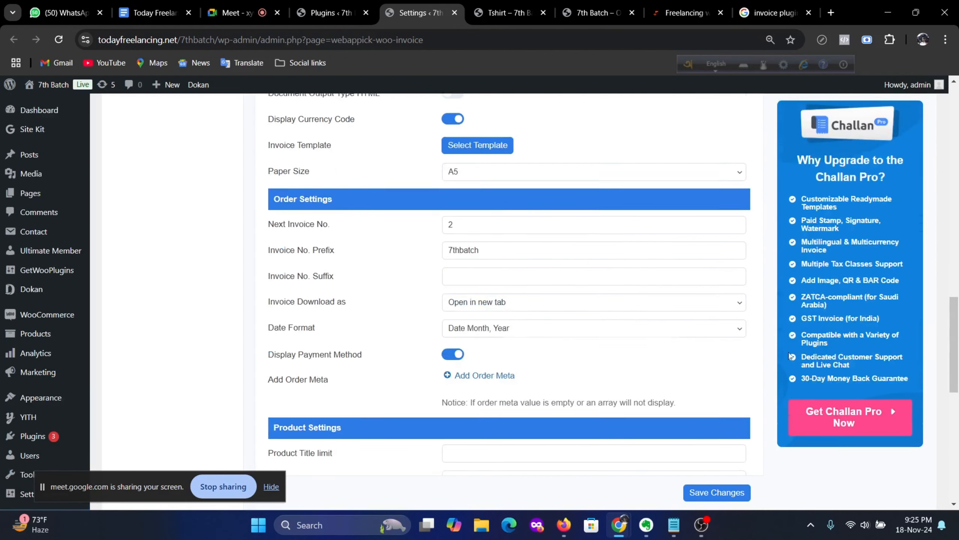
pyautogui.scroll(10, 791, 355)
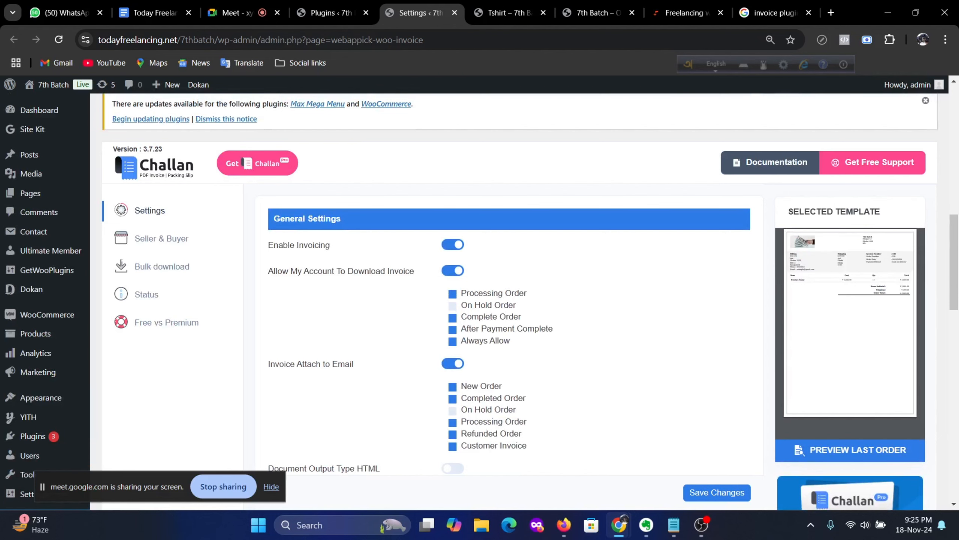
pyautogui.scroll(-12, 351, 452)
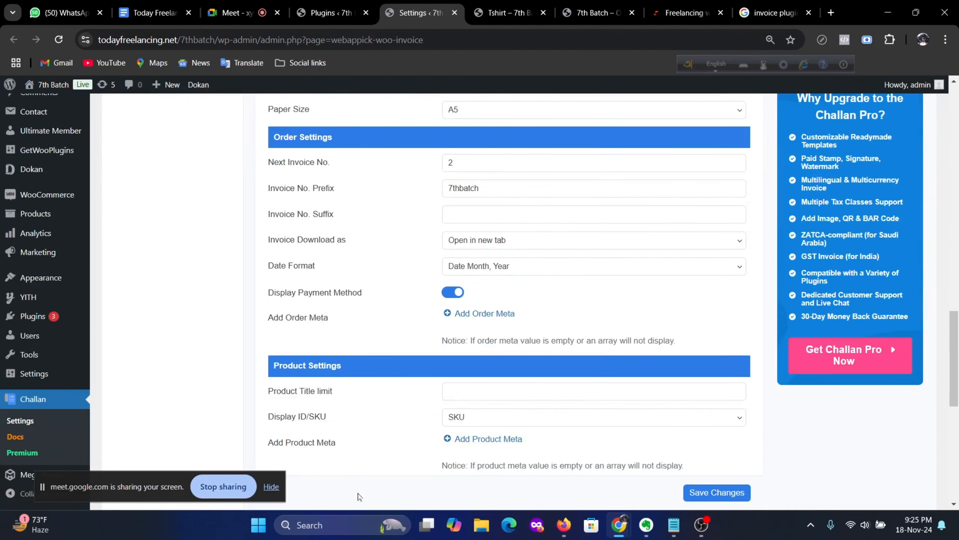
pyautogui.scroll(-2, 445, 411)
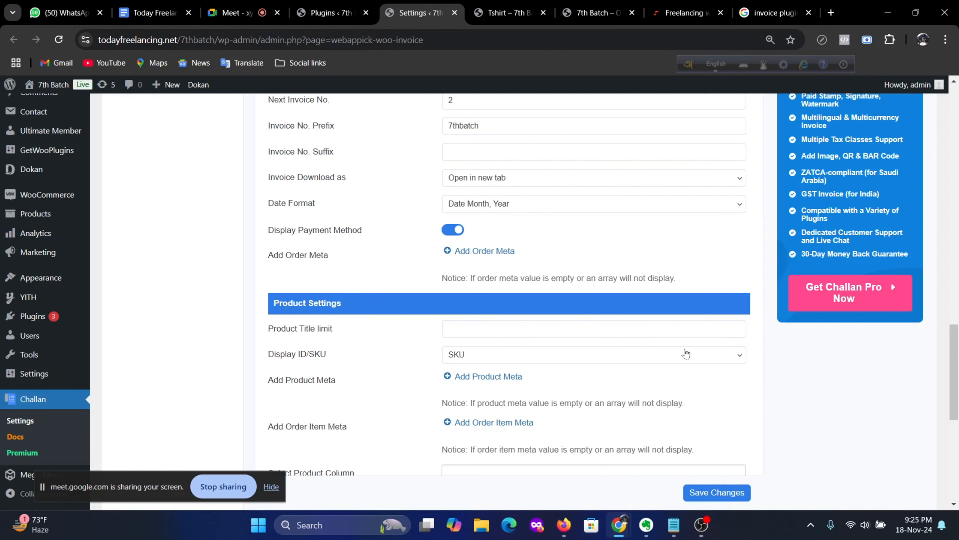
pyautogui.scroll(15, 687, 354)
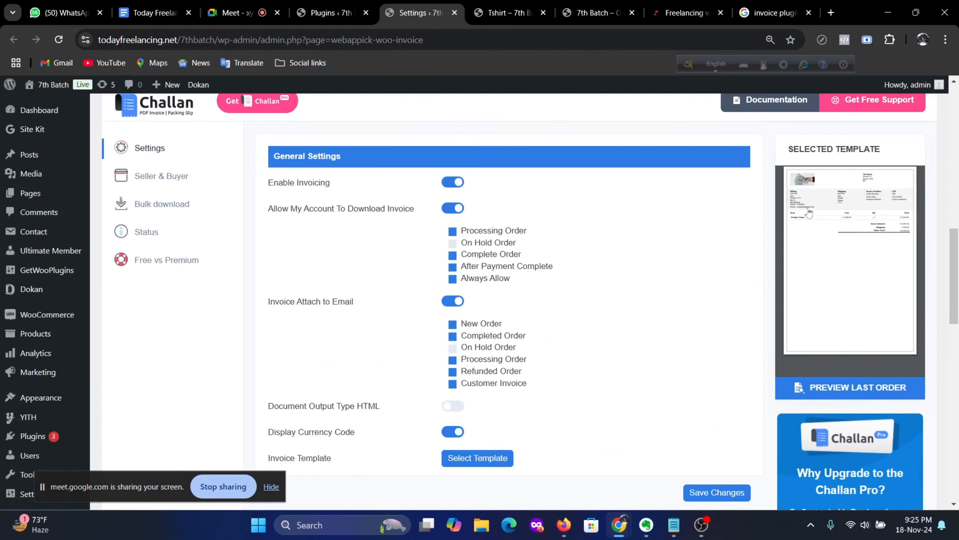
pyautogui.scroll(-10, 396, 420)
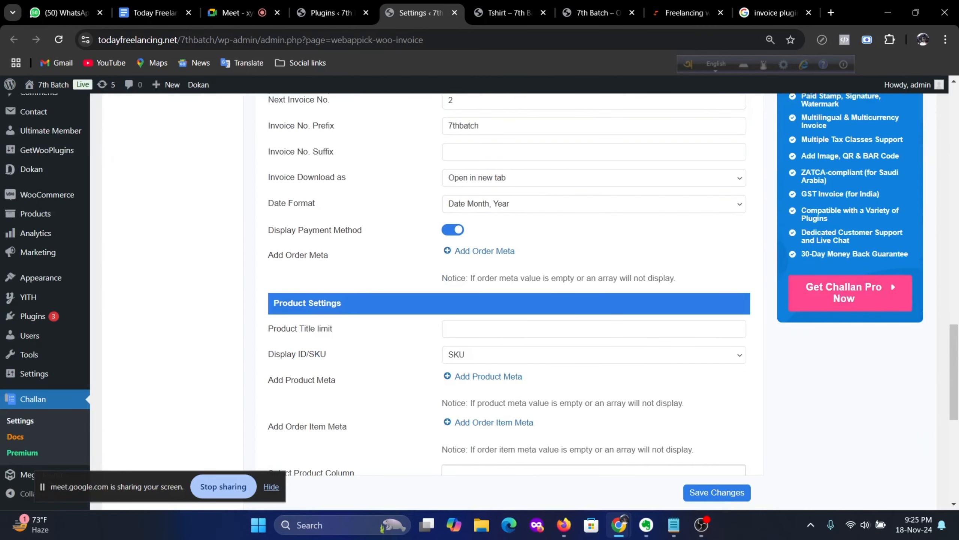
pyautogui.scroll(-3, 472, 406)
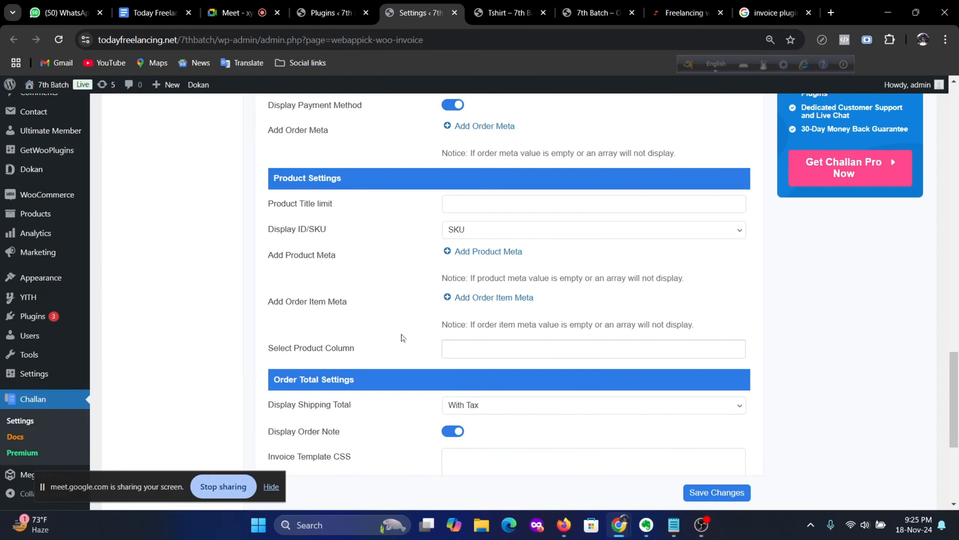
pyautogui.scroll(-5, 404, 336)
pyautogui.scroll(-1, 408, 329)
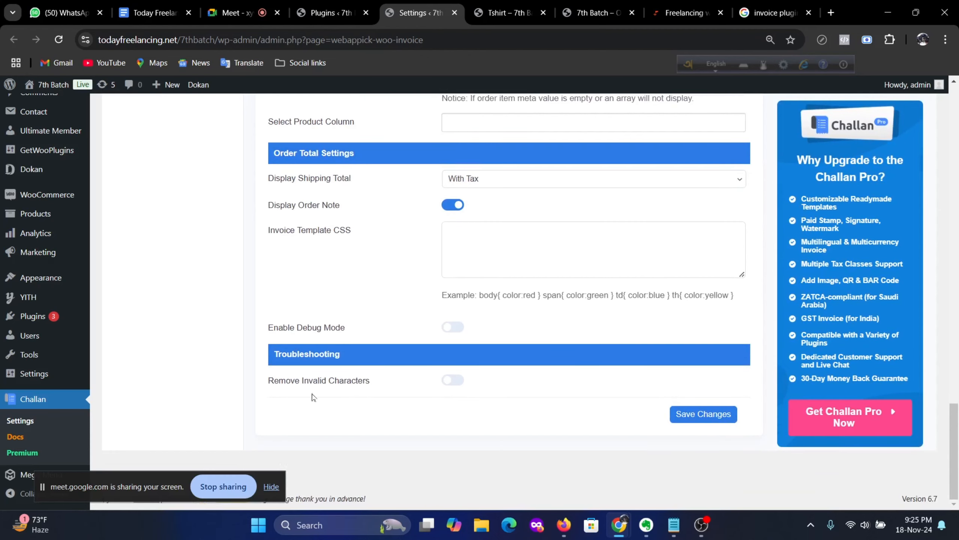
pyautogui.scroll(2, 423, 395)
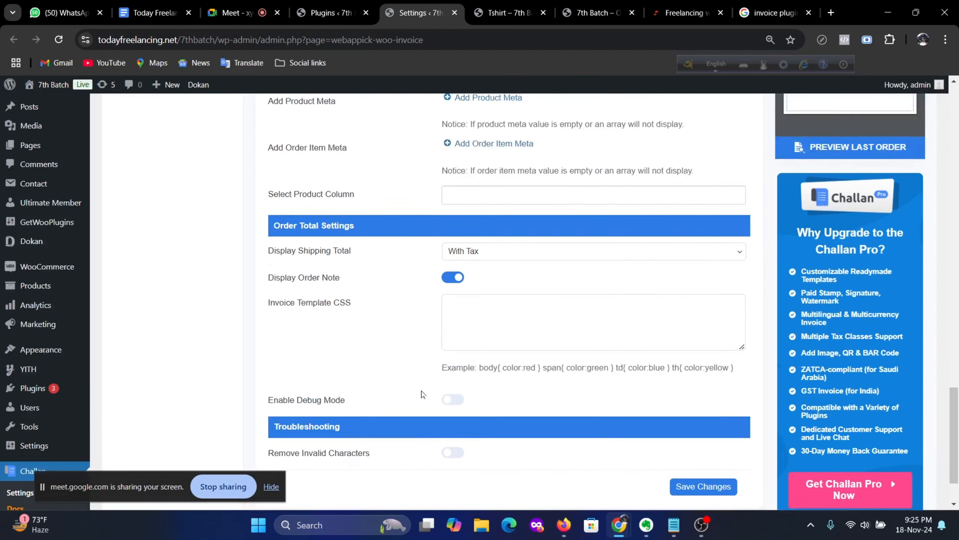
pyautogui.scroll(2, 419, 405)
pyautogui.scroll(4, 367, 371)
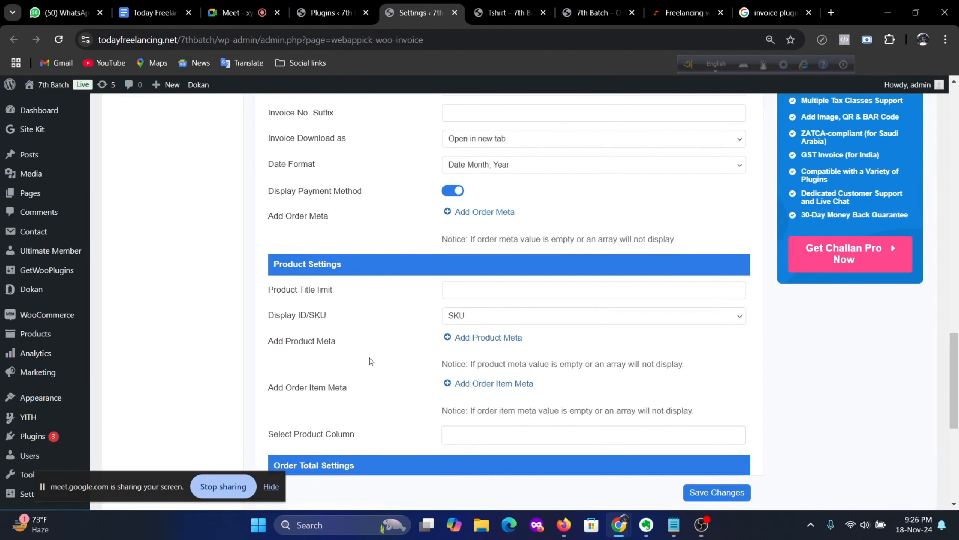
pyautogui.scroll(20, 373, 353)
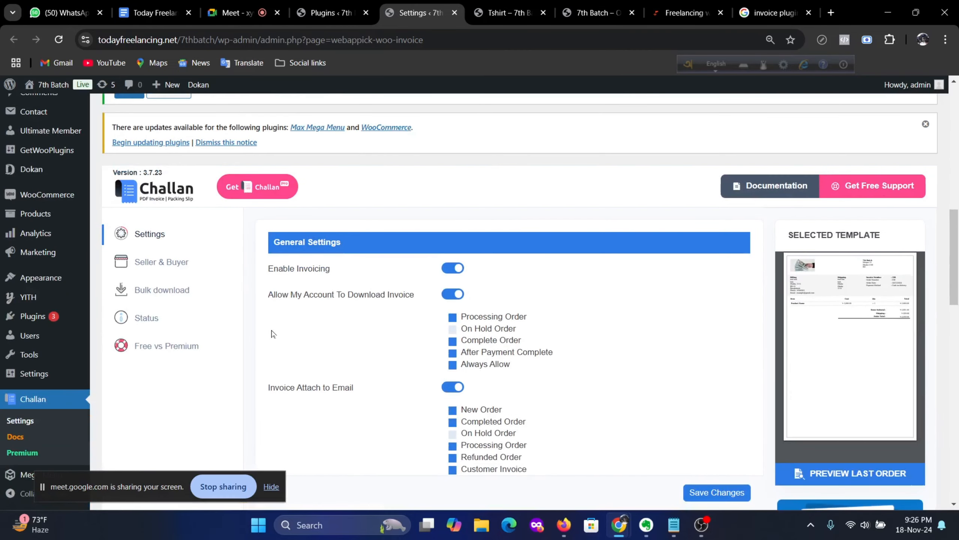
# Step: Open the Seller & Buyer settings and review the seller details
pyautogui.click(168, 270)
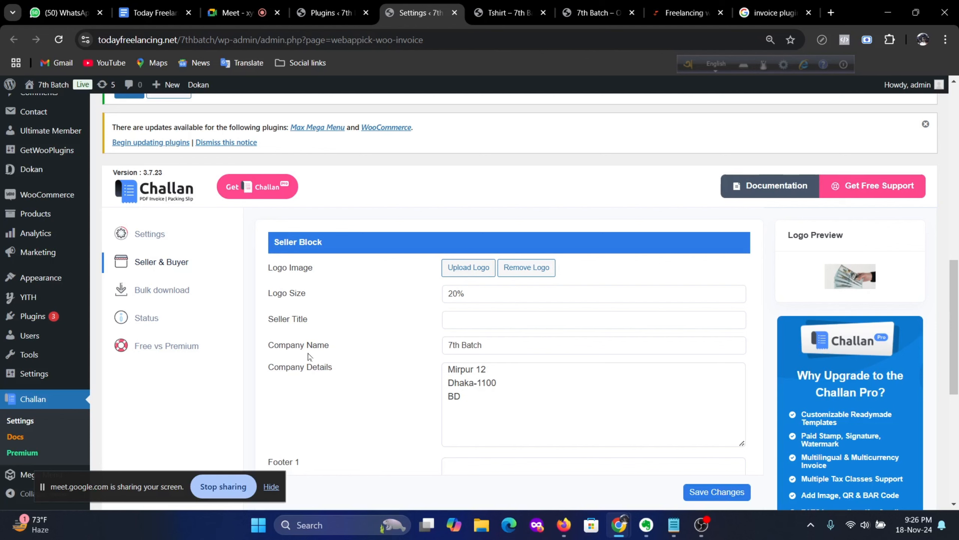
pyautogui.scroll(-5, 529, 302)
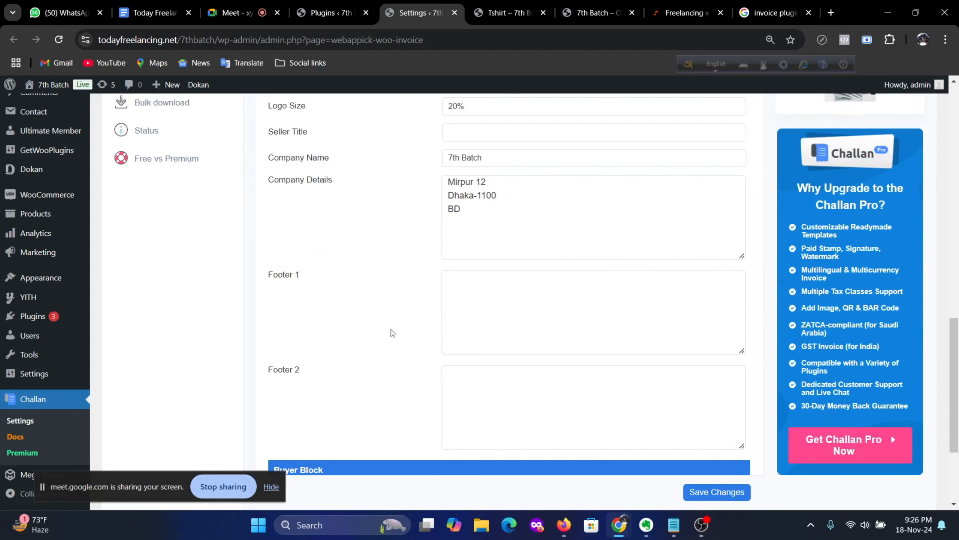
pyautogui.scroll(5, 392, 332)
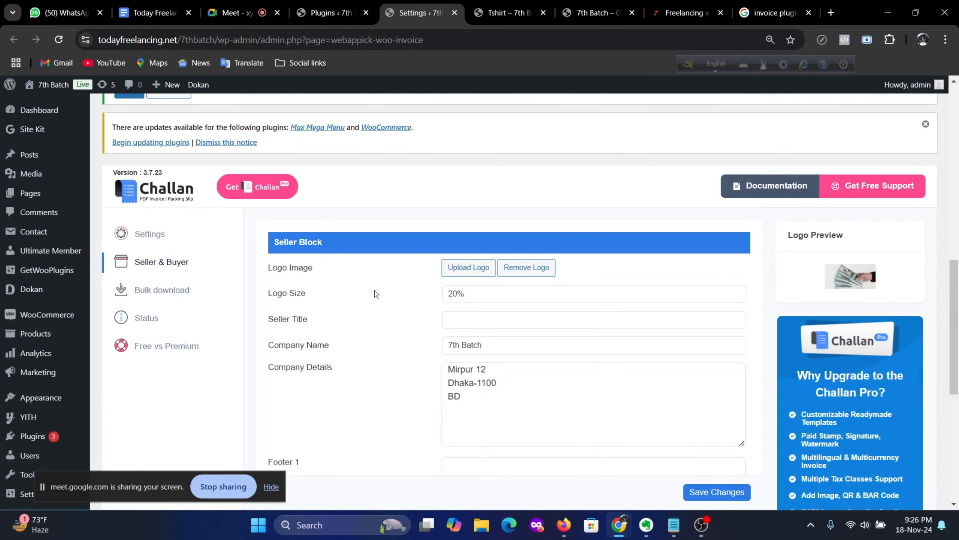
pyautogui.scroll(-5, 376, 295)
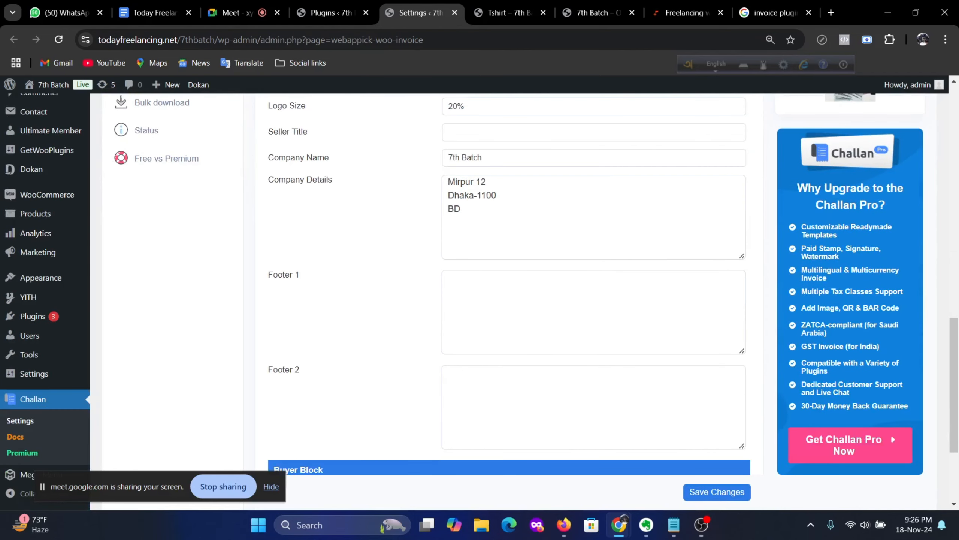
# Step: Enter 'Thank fror your order' as the Footer 1 text
pyautogui.click(448, 277)
pyautogui.write('Thank ')
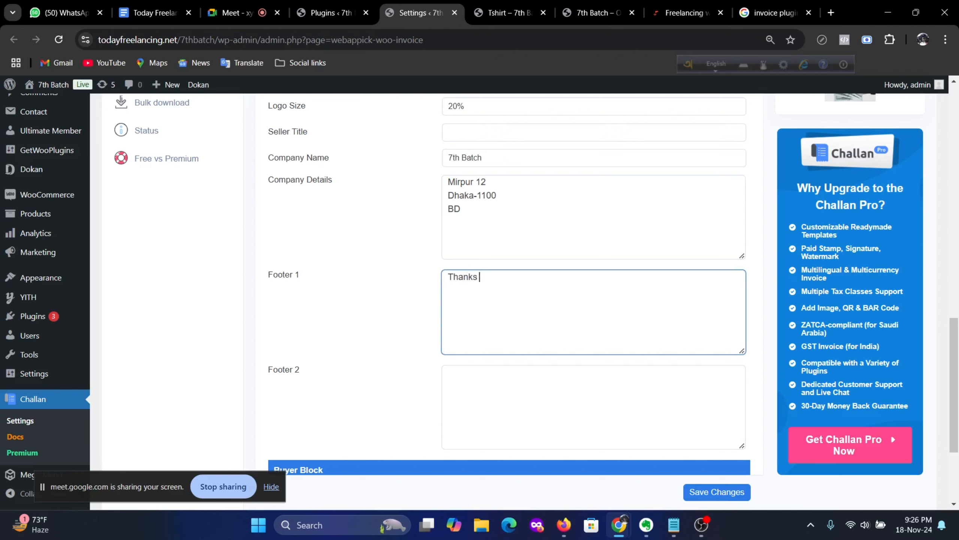
pyautogui.write('fro')
pyautogui.write('r you')
pyautogui.write('r order.')
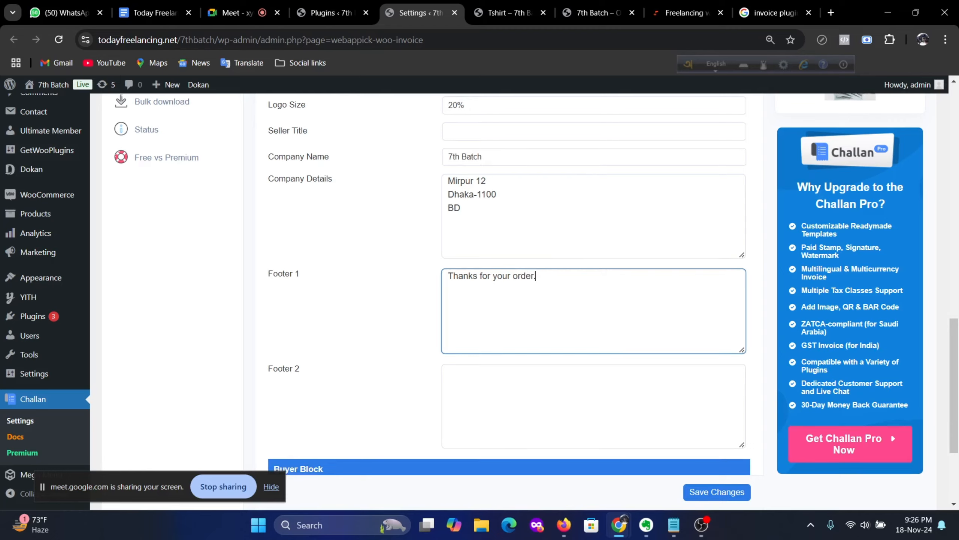
pyautogui.scroll(-4, 529, 302)
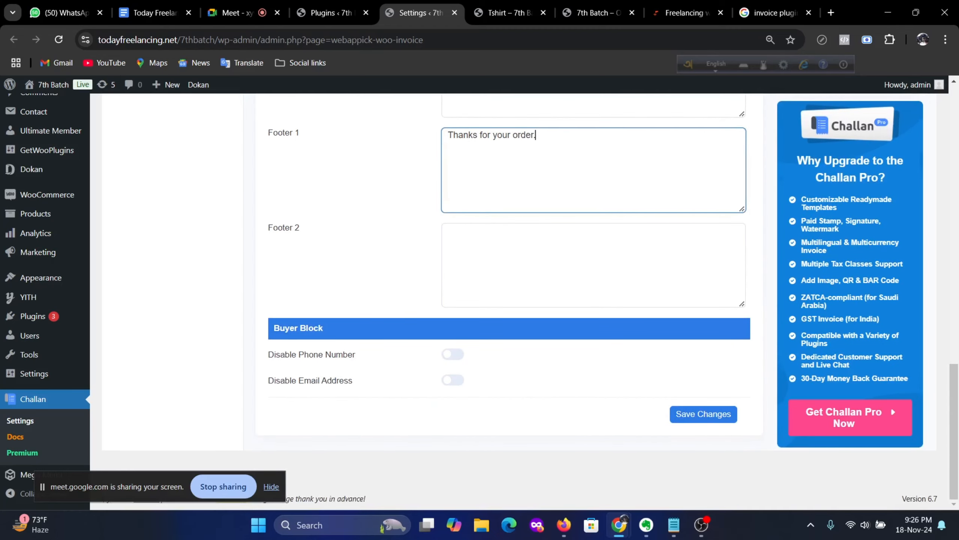
pyautogui.scroll(6, 771, 264)
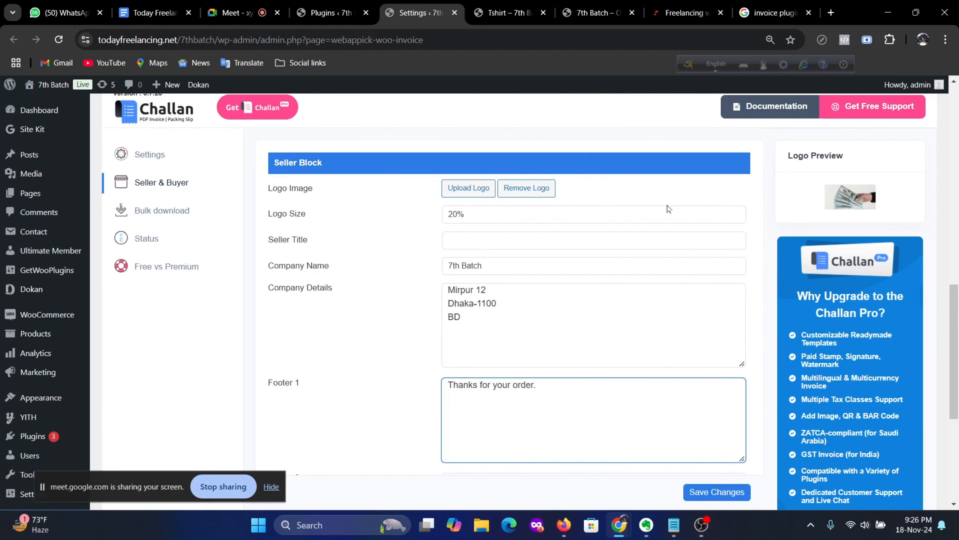
pyautogui.scroll(-6, 890, 449)
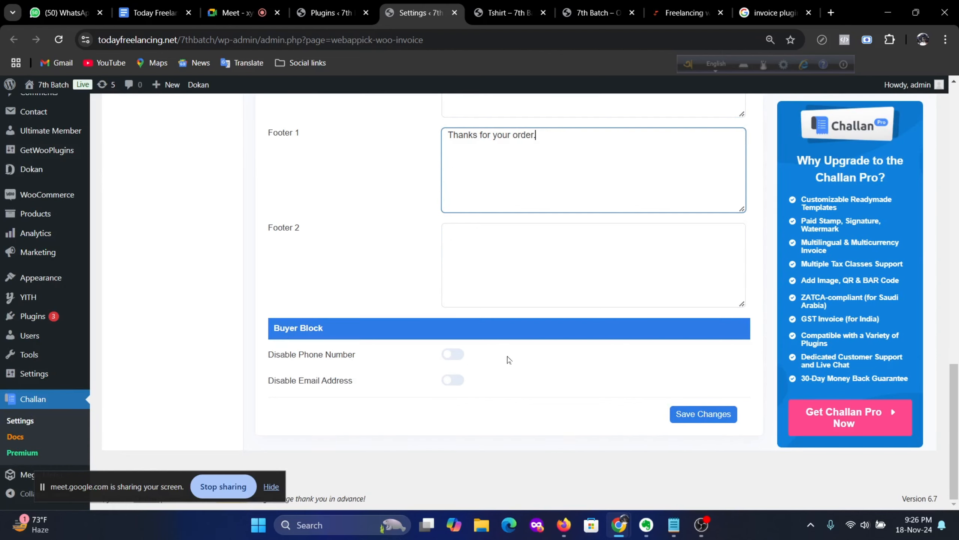
pyautogui.scroll(8, 508, 360)
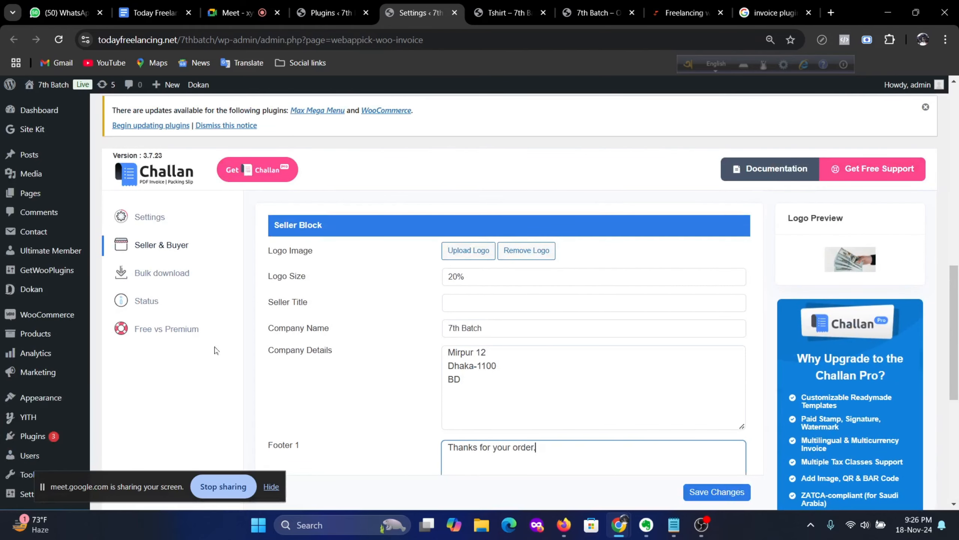
# Step: Review the Bulk download options and the plugin's Status report
pyautogui.click(174, 275)
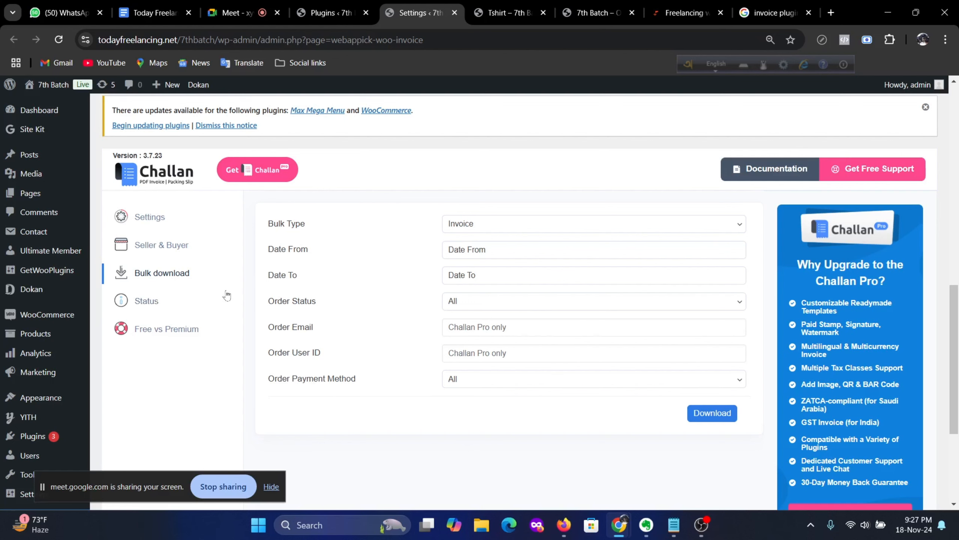
pyautogui.click(147, 301)
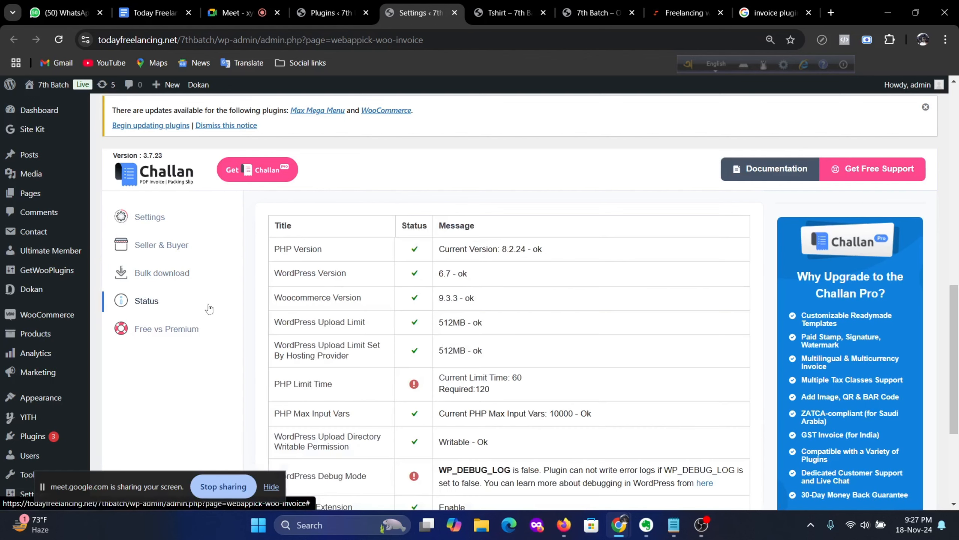
pyautogui.scroll(-3, 567, 321)
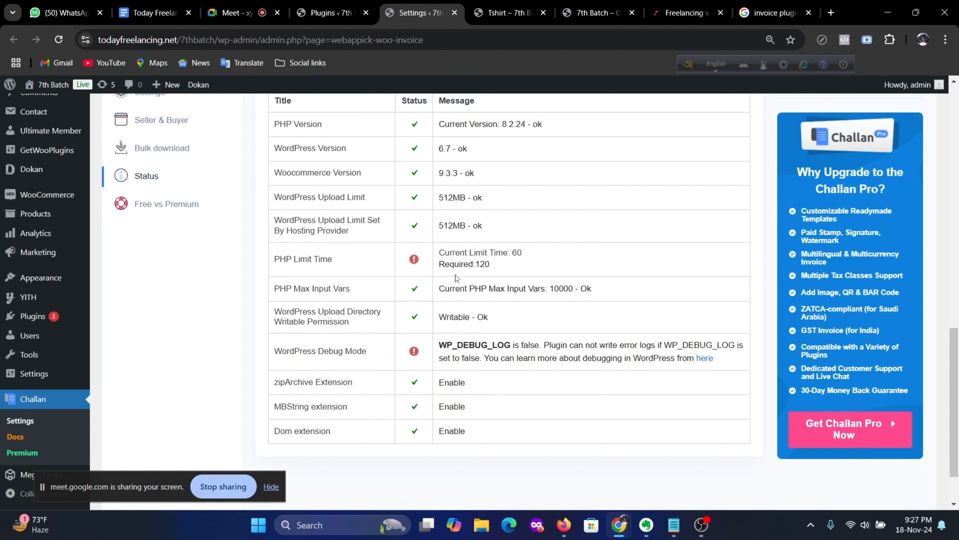
# Step: Scroll through the Free vs Premium feature comparison table
pyautogui.click(178, 207)
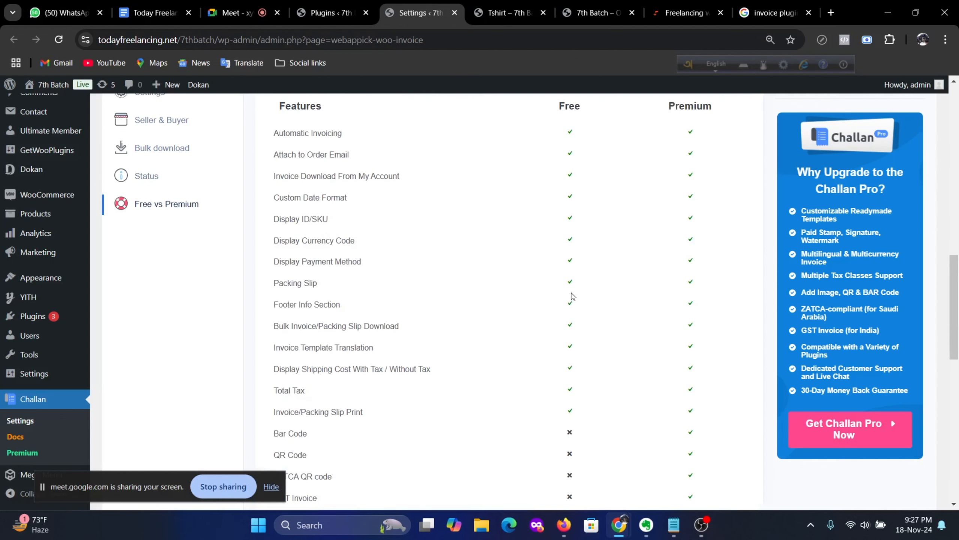
pyautogui.scroll(-5, 534, 253)
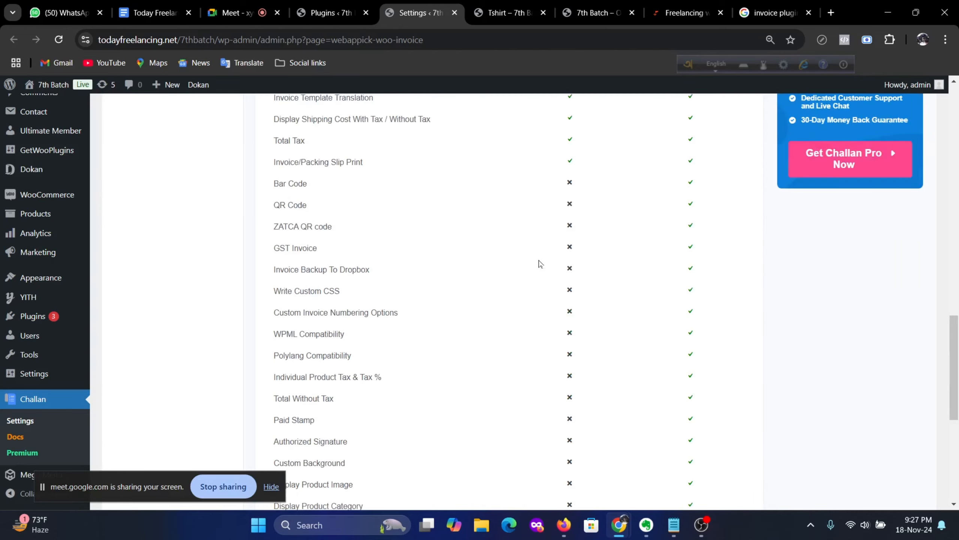
pyautogui.scroll(5, 537, 264)
pyautogui.scroll(-12, 574, 253)
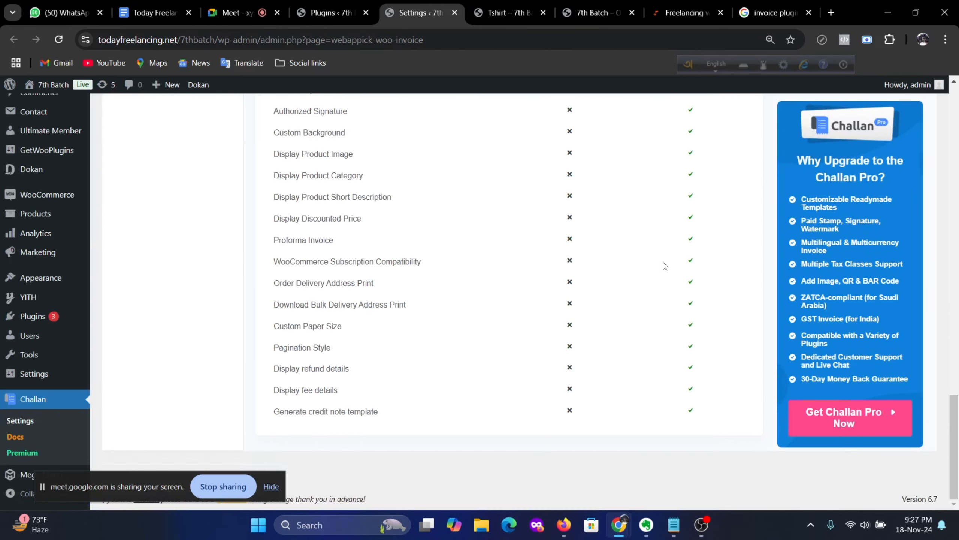
pyautogui.scroll(5, 664, 267)
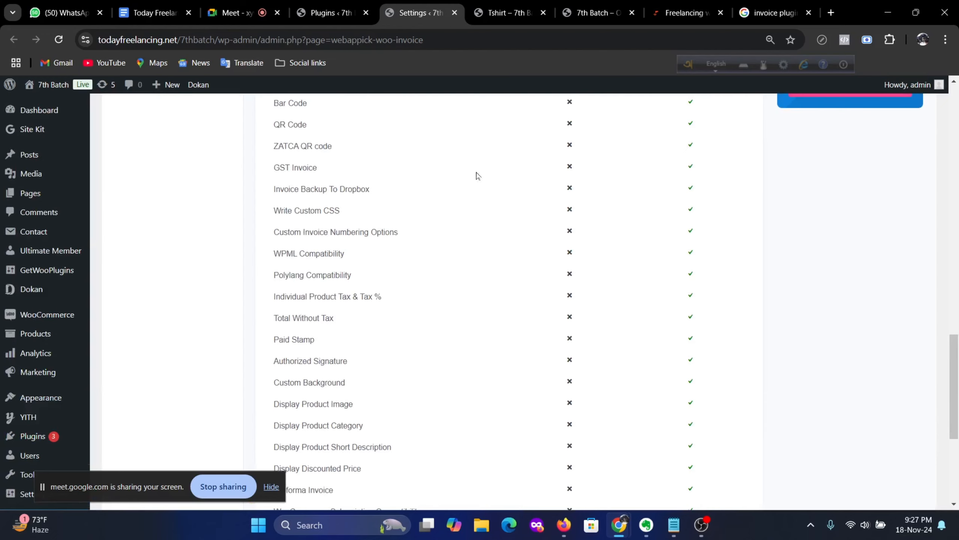
pyautogui.scroll(20, 476, 176)
pyautogui.scroll(3, 486, 214)
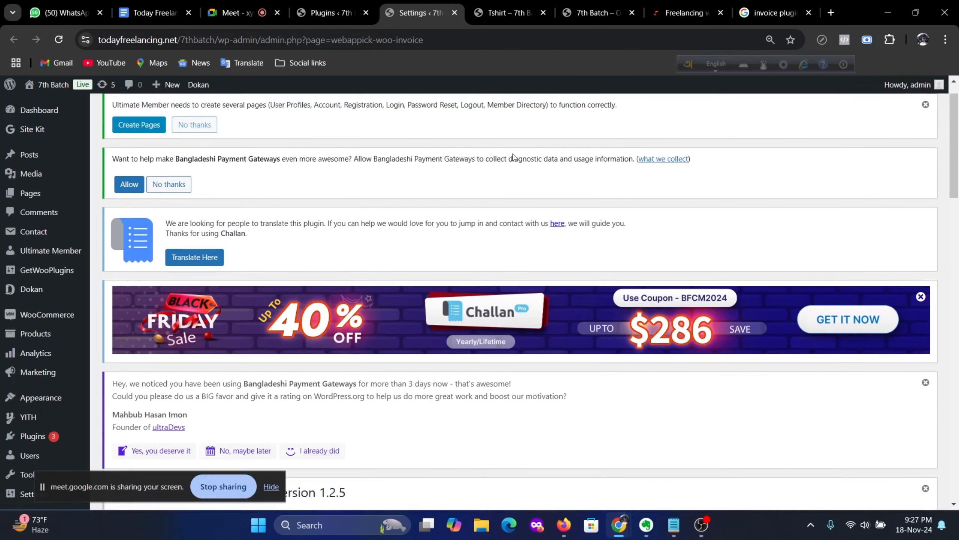
# Step: Bring up the incognito cart and proceed from the ৳500 Tshirt cart to checkout
pyautogui.click(579, 6)
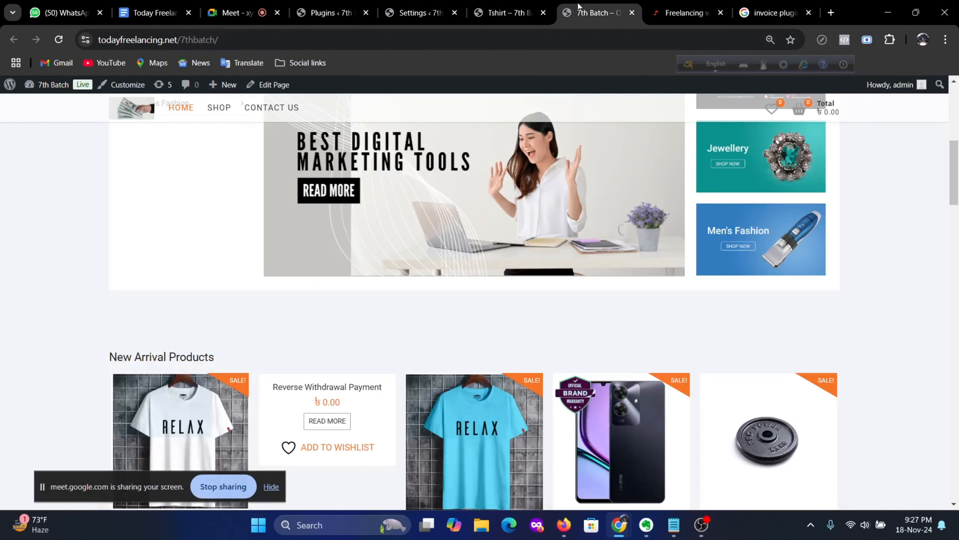
pyautogui.click(498, 8)
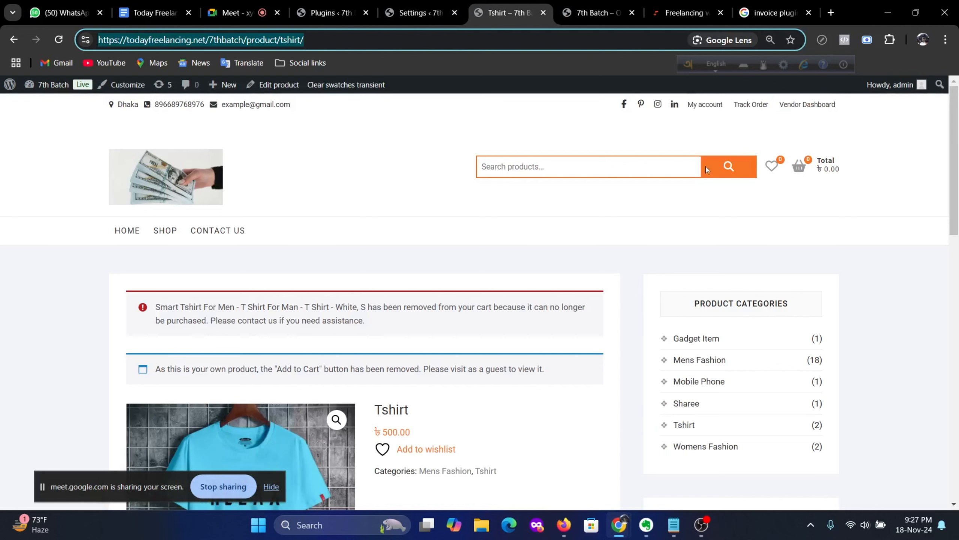
pyautogui.click(681, 15)
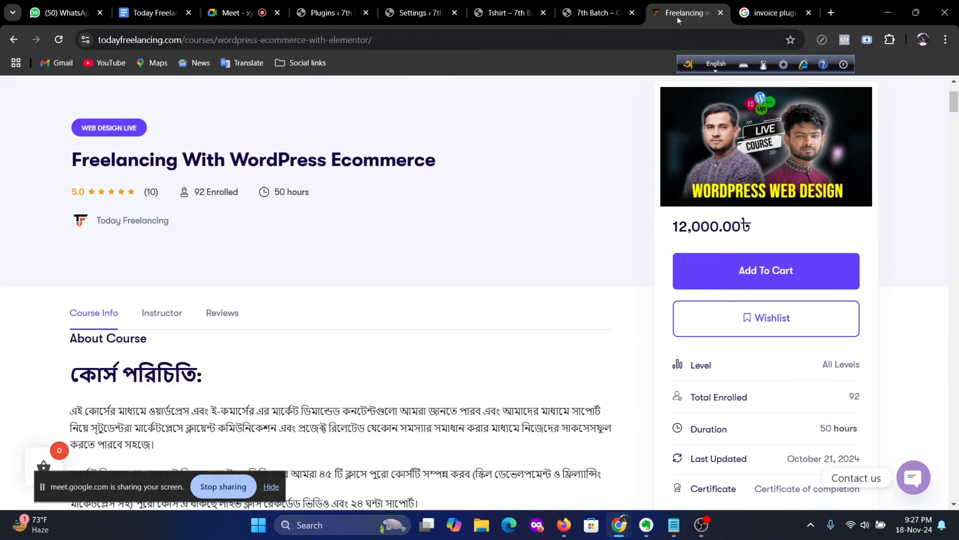
pyautogui.moveTo(627, 525)
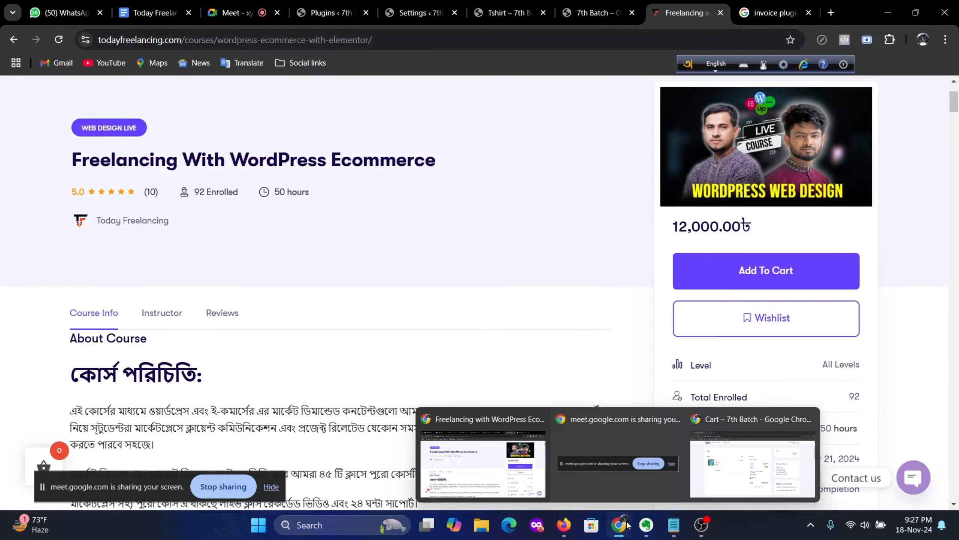
pyautogui.click(754, 454)
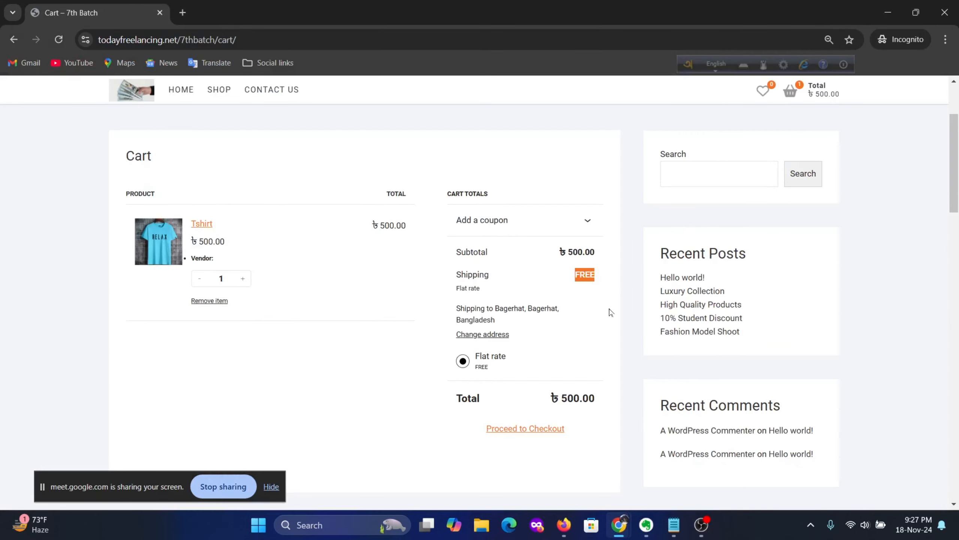
pyautogui.scroll(-3, 482, 302)
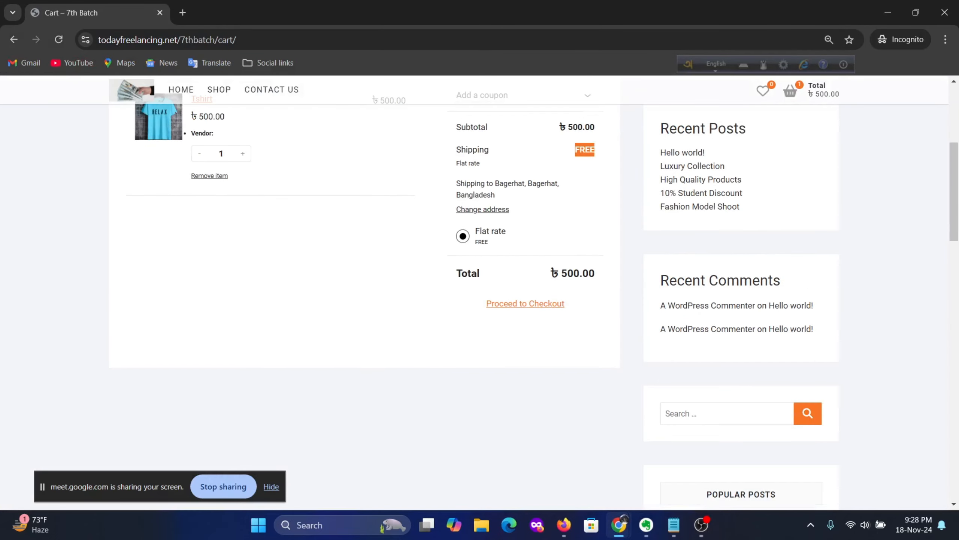
pyautogui.click(537, 305)
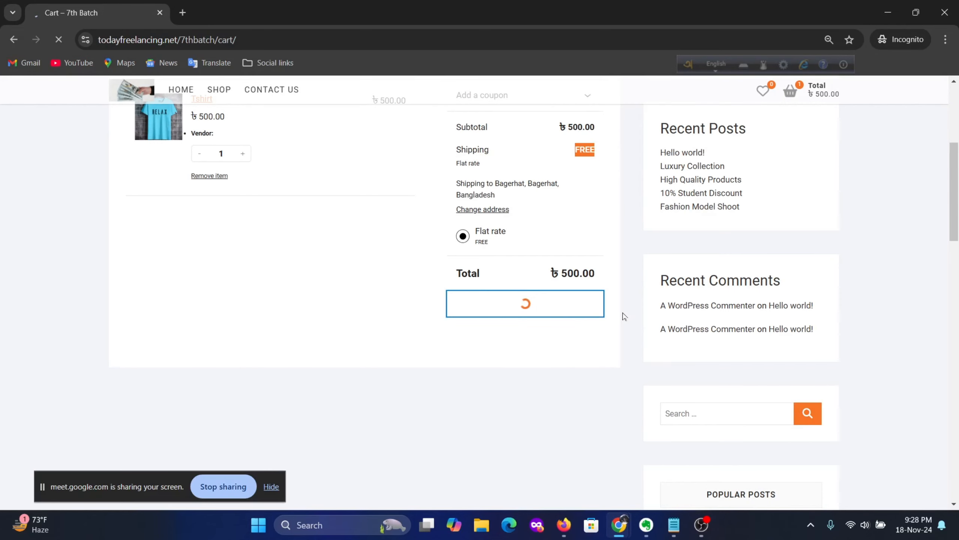
pyautogui.scroll(-10, 531, 327)
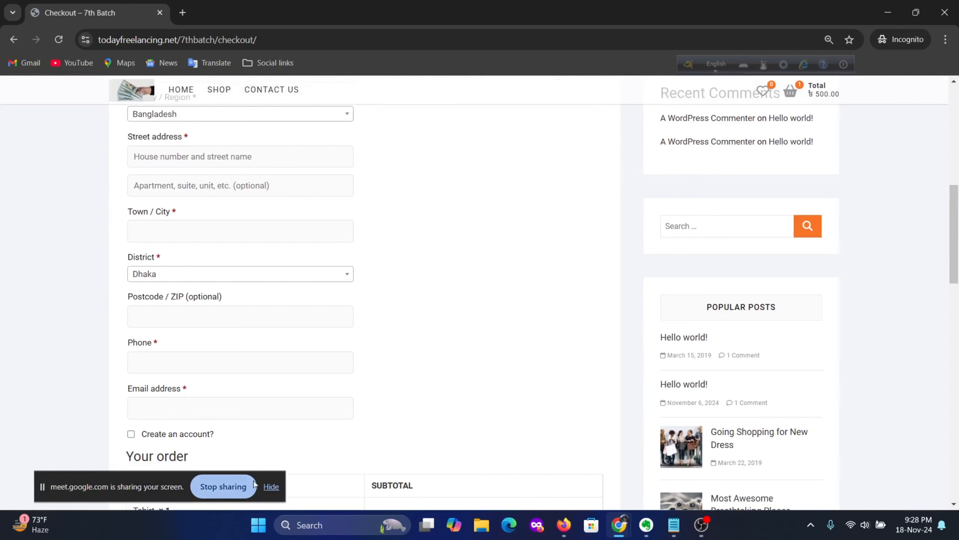
# Step: Hide the OBS recorder and bring the checkout window back to the front
pyautogui.click(703, 526)
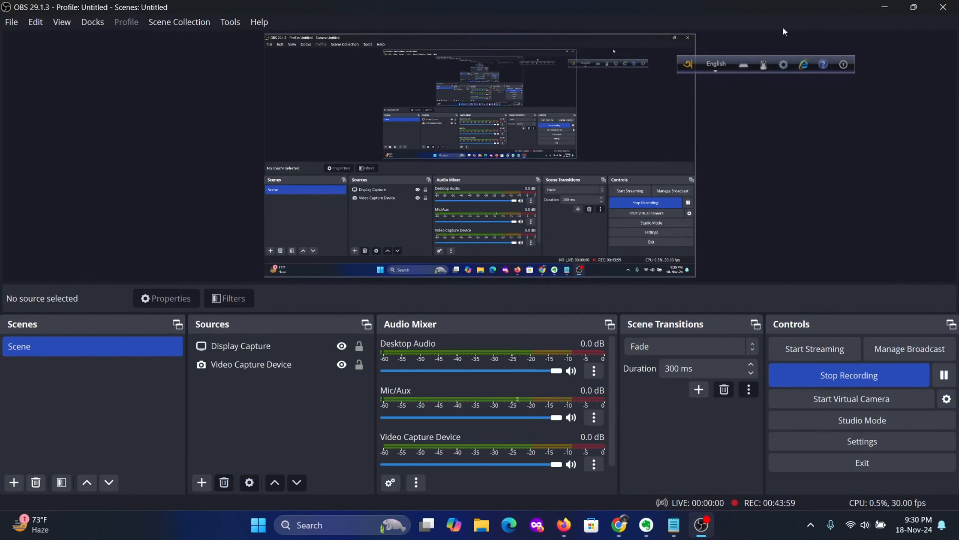
pyautogui.click(885, 7)
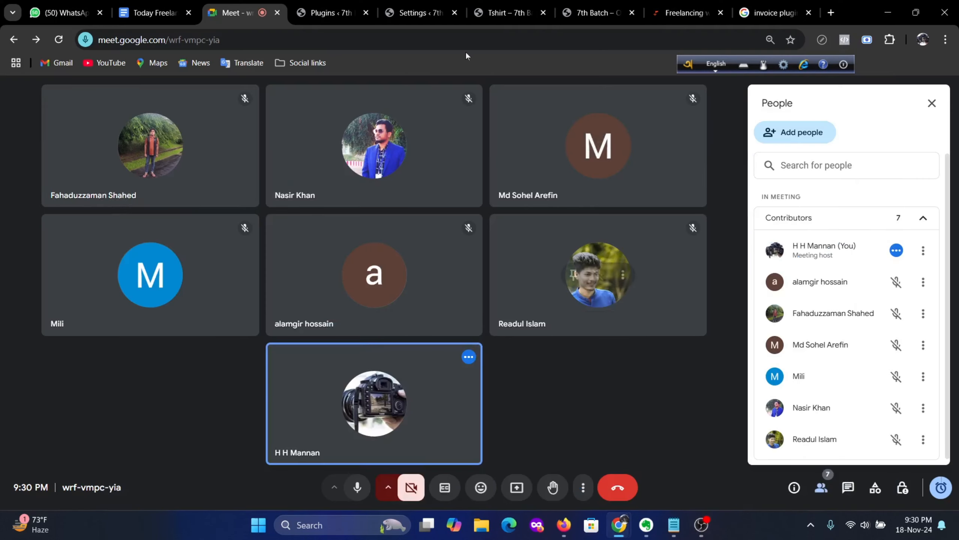
pyautogui.click(413, 14)
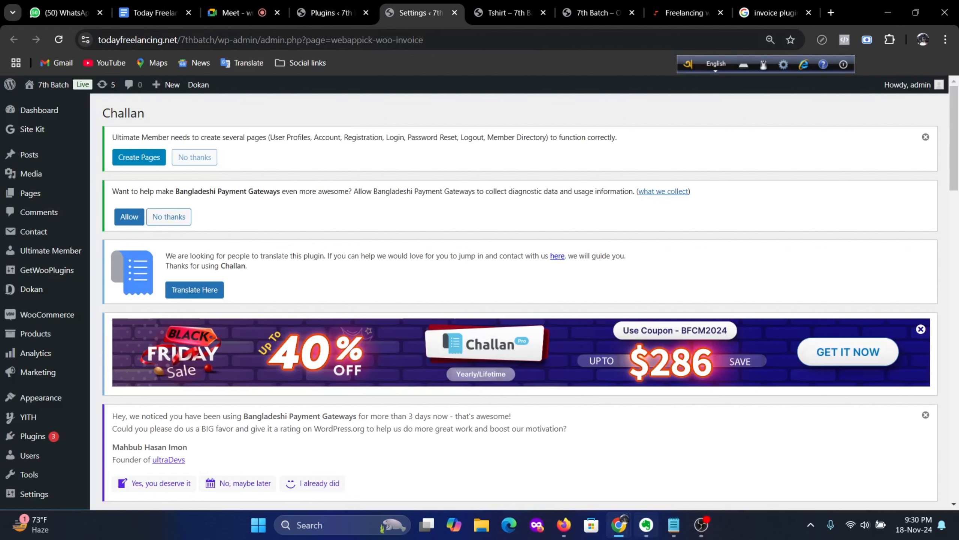
pyautogui.moveTo(619, 525)
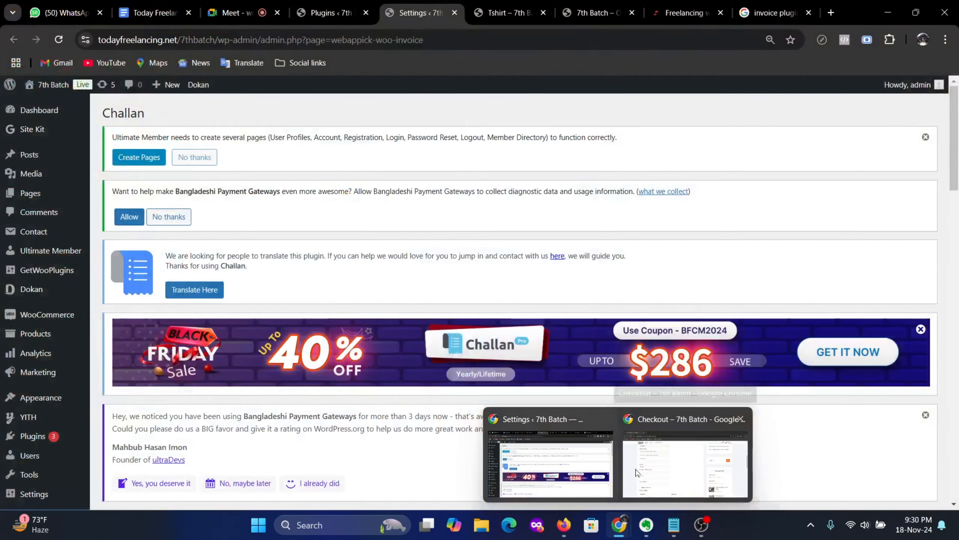
pyautogui.click(631, 492)
pyautogui.scroll(-2, 338, 285)
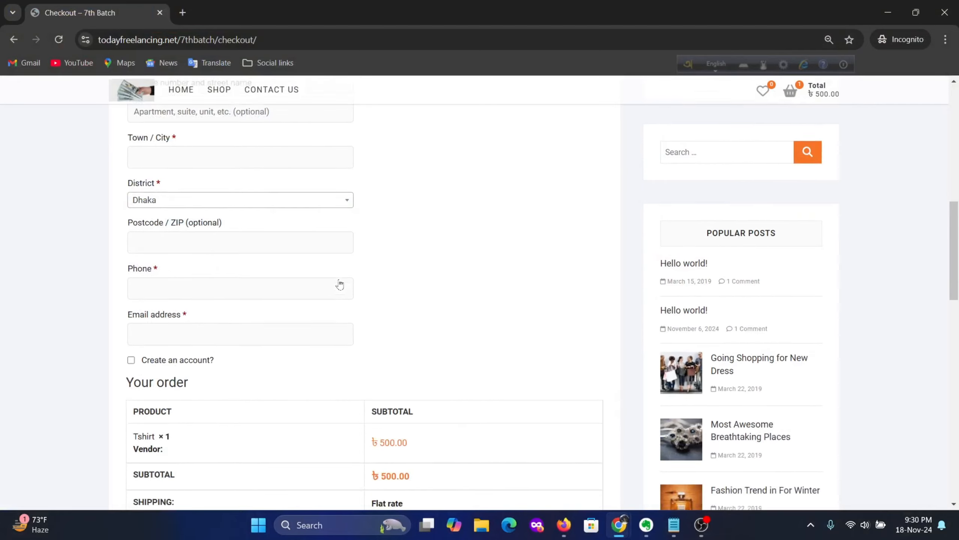
pyautogui.scroll(5, 257, 281)
pyautogui.scroll(3, 241, 262)
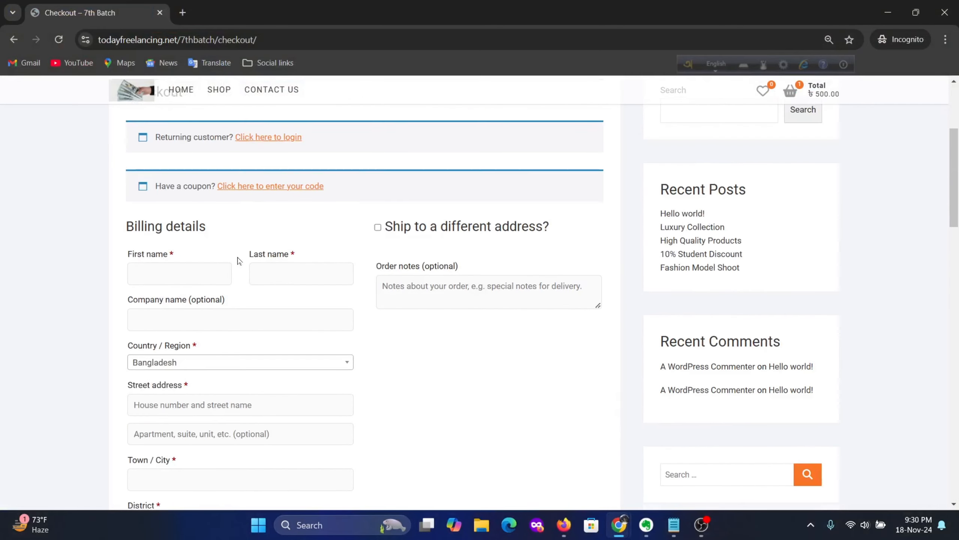
# Step: Fill the billing first name with 'test' and the last name with 't'
pyautogui.click(180, 275)
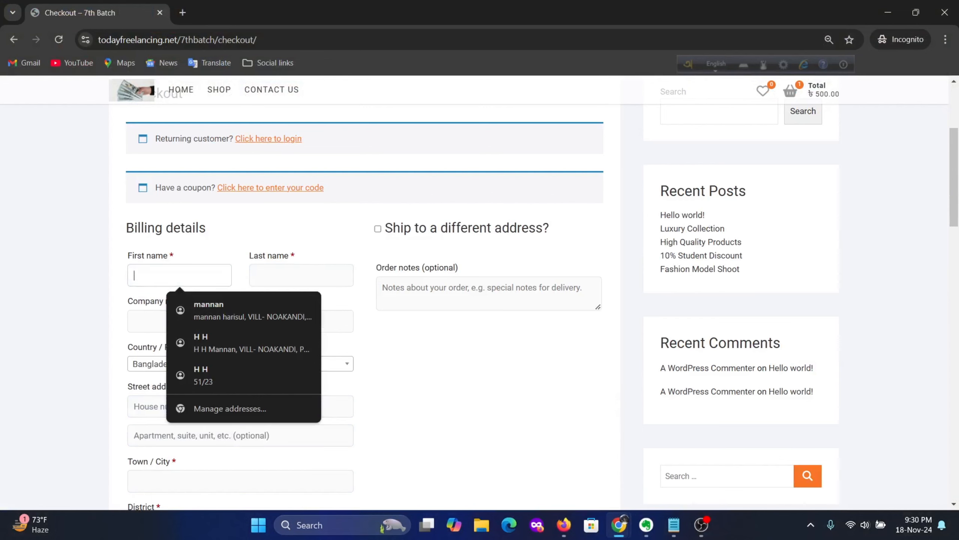
pyautogui.write('test')
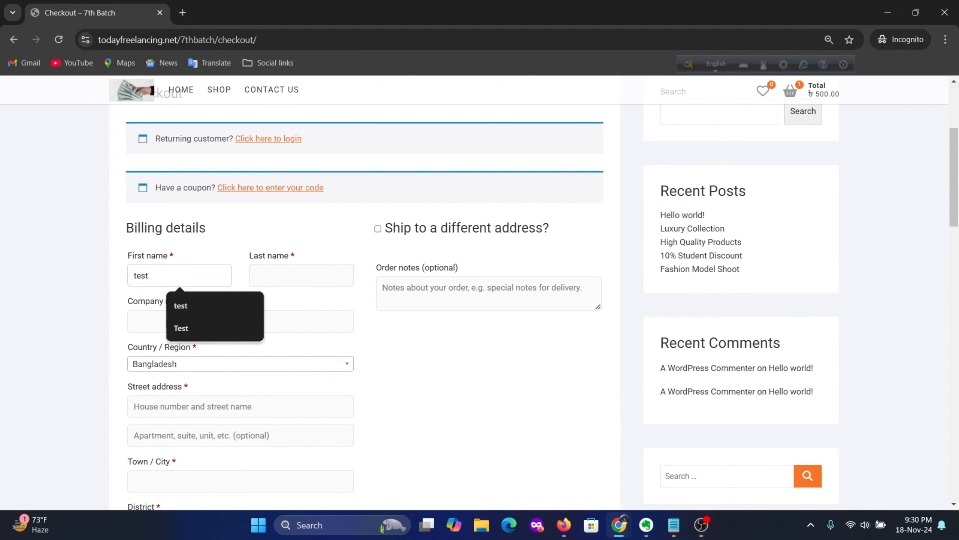
pyautogui.press('Tab')
pyautogui.write('t')
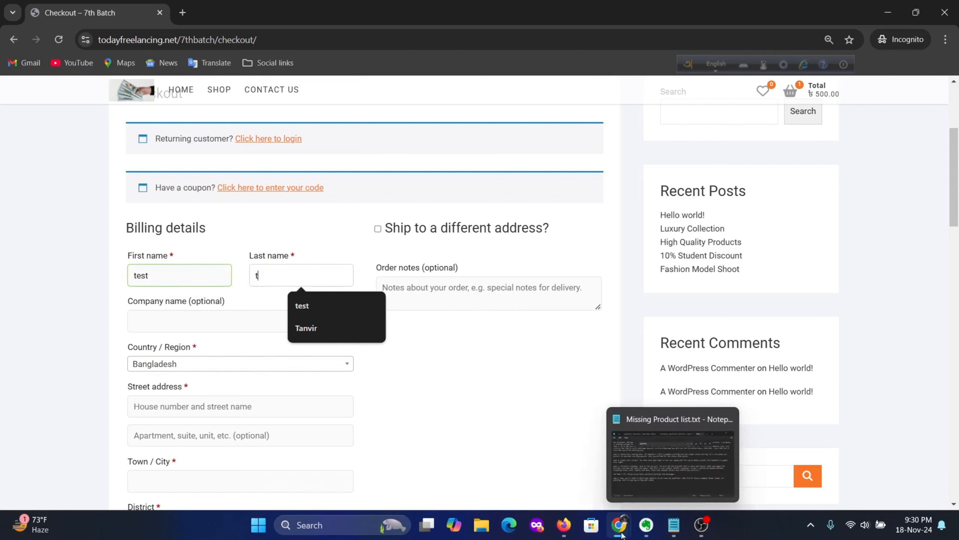
# Step: Present the entire screen in Google Meet, then return to the checkout window
pyautogui.moveTo(618, 524)
pyautogui.click(572, 483)
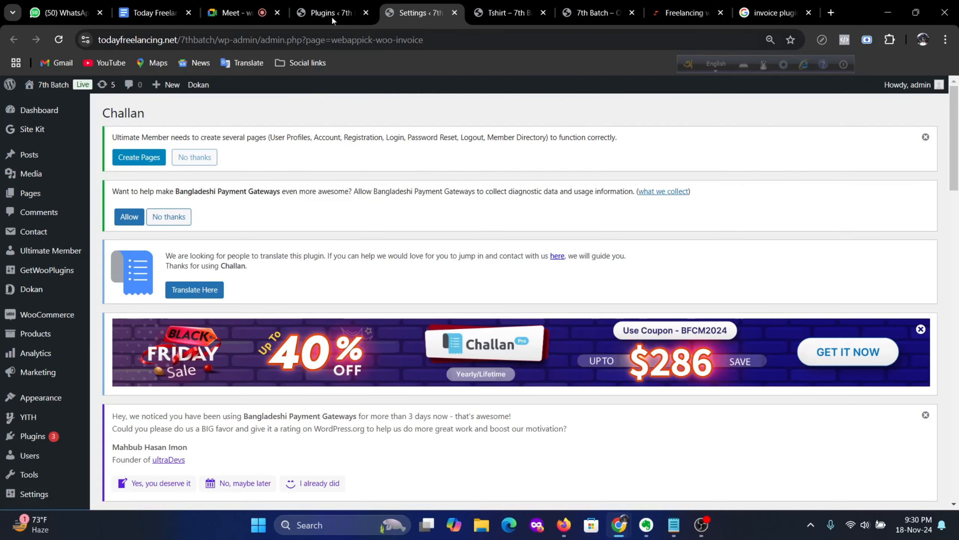
pyautogui.click(235, 13)
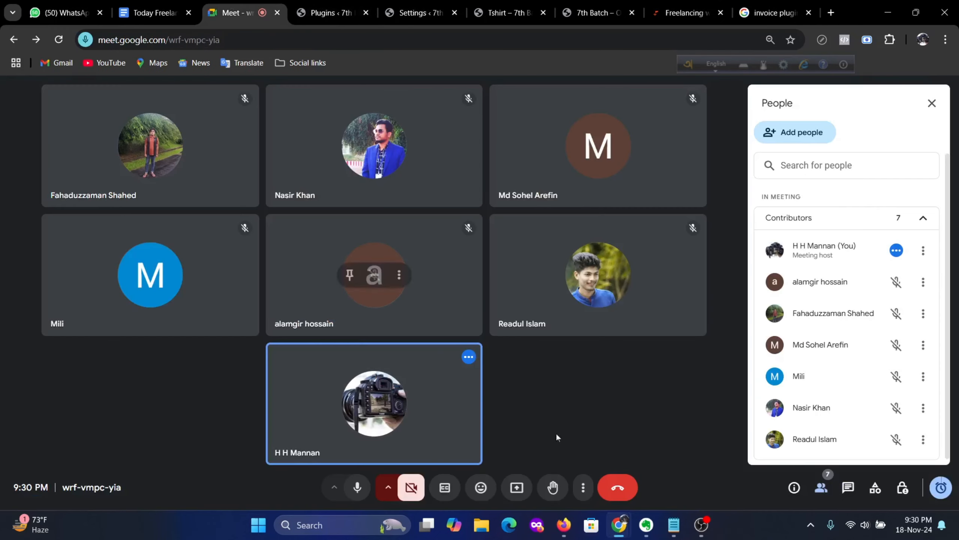
pyautogui.click(516, 487)
pyautogui.click(613, 111)
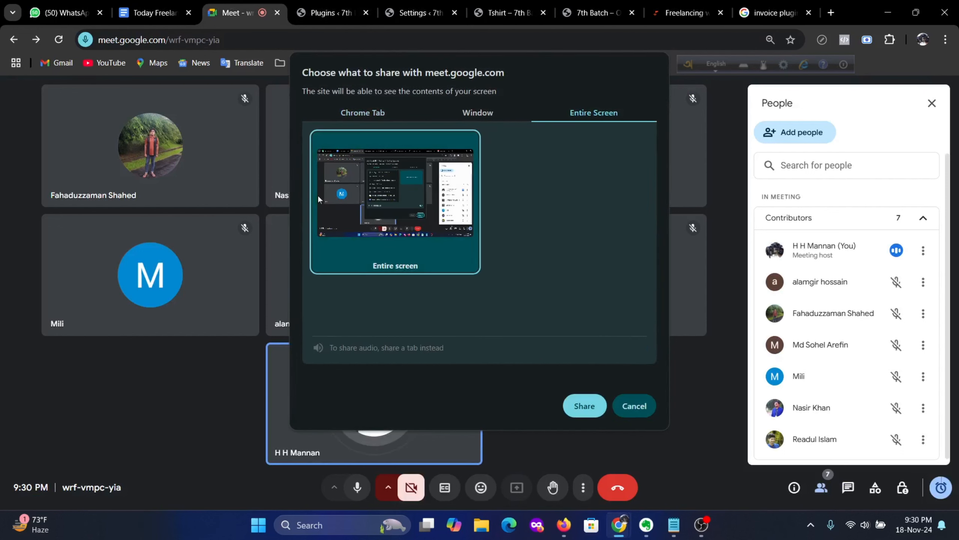
pyautogui.click(585, 406)
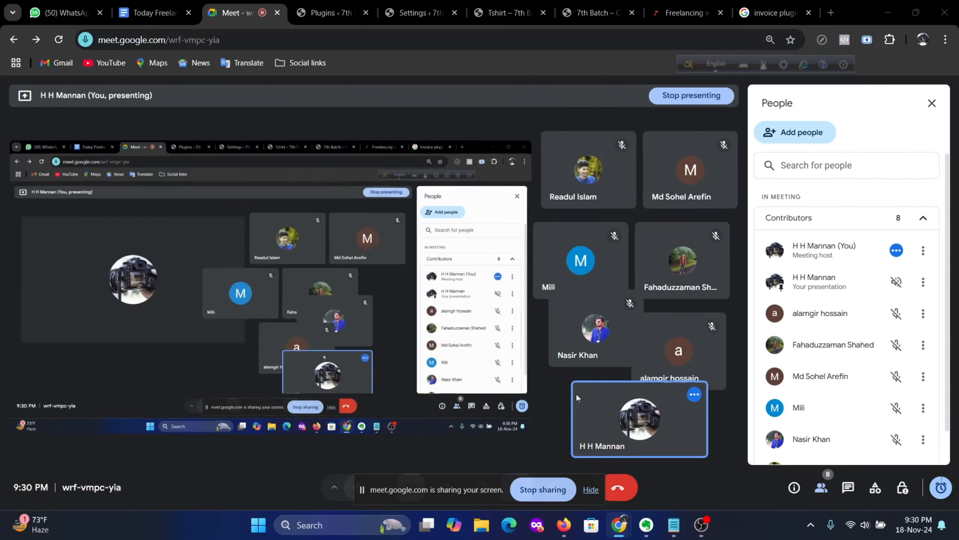
pyautogui.moveTo(619, 529)
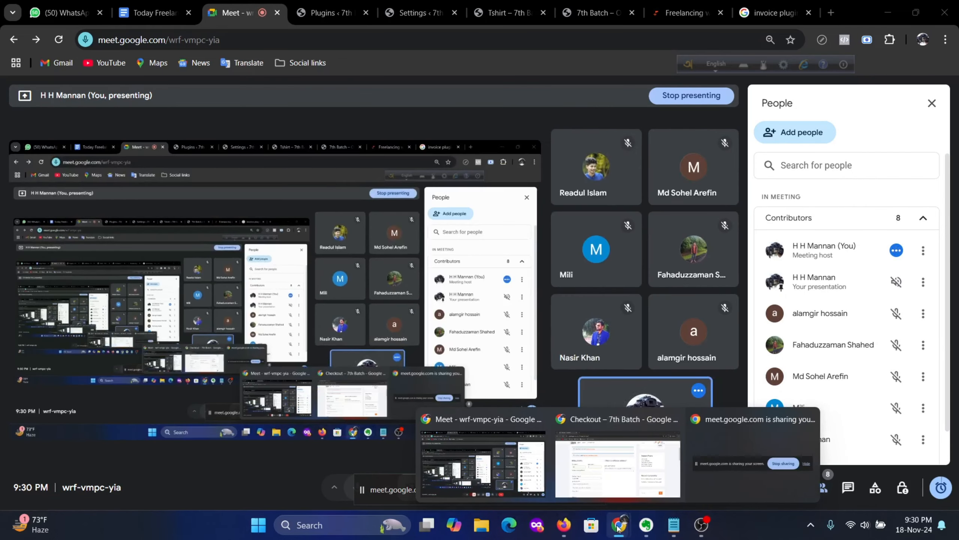
pyautogui.click(618, 463)
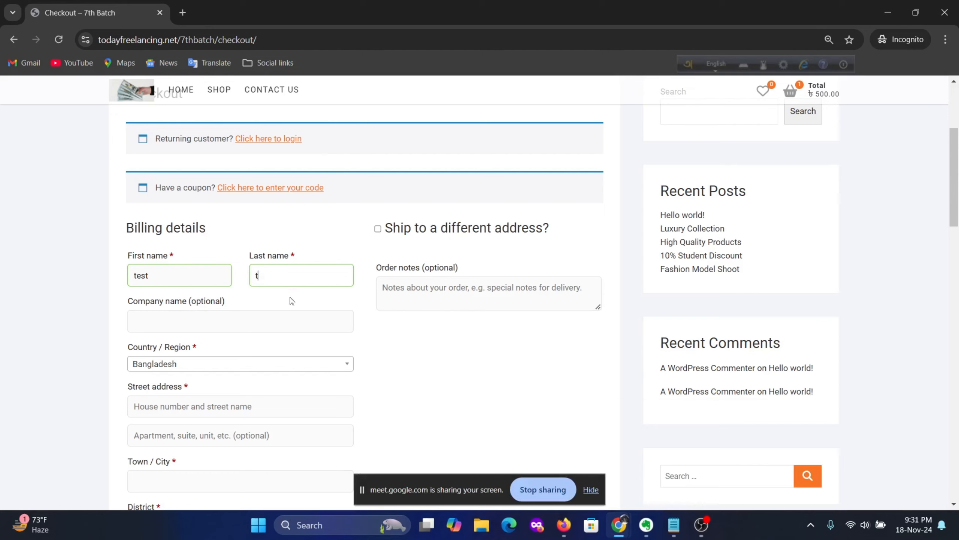
# Step: Enter last name 'test', street address 'te' and town / city 'Dhaka'
pyautogui.click(257, 275)
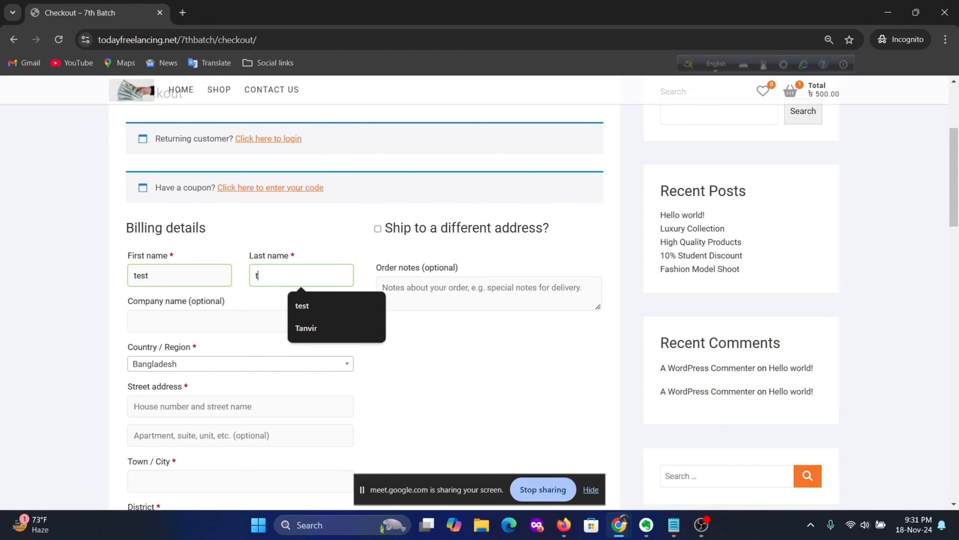
pyautogui.write('test')
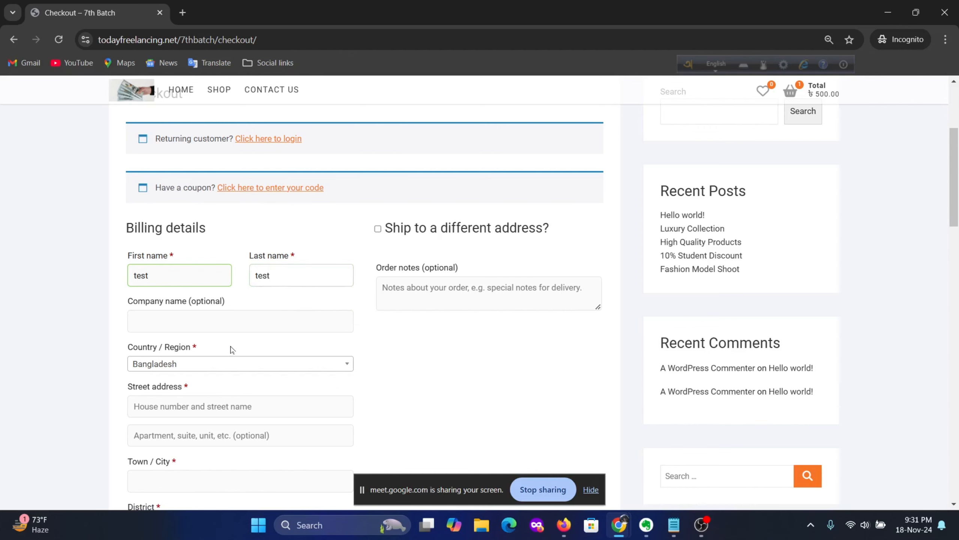
pyautogui.scroll(-3, 232, 349)
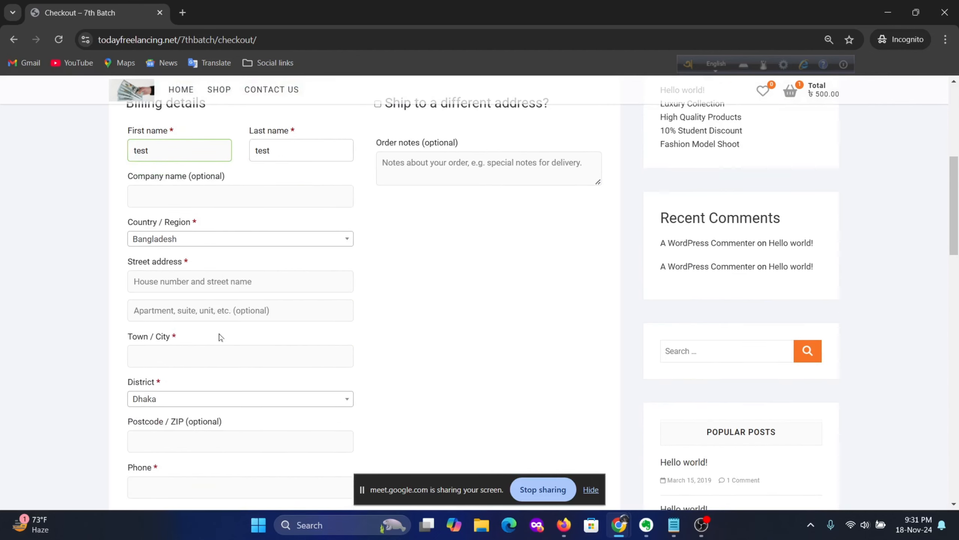
pyautogui.click(192, 282)
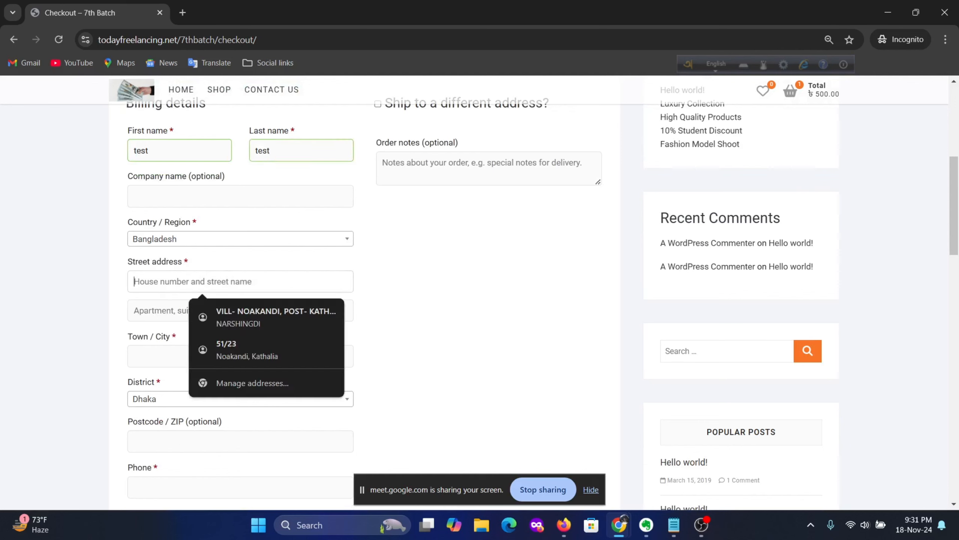
pyautogui.write('test')
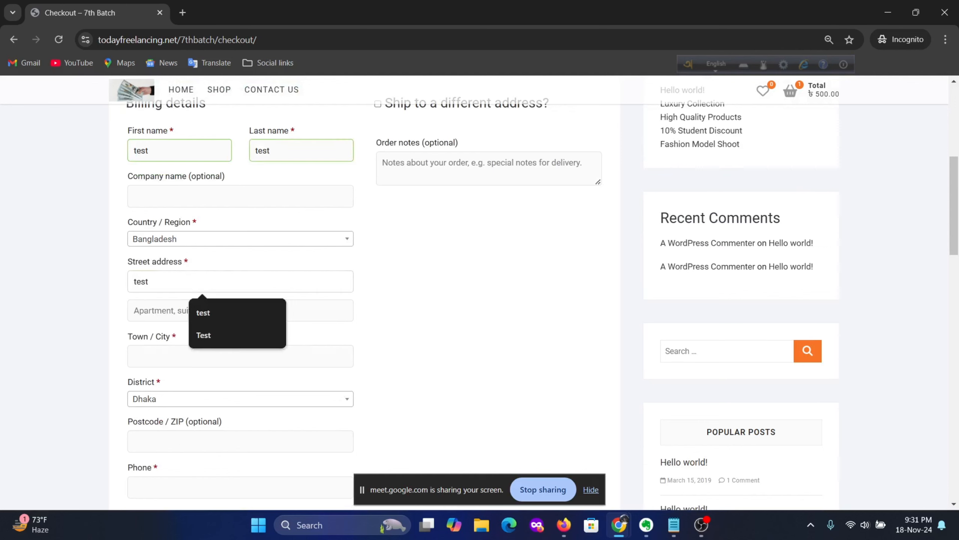
pyautogui.click(193, 356)
pyautogui.write('Dhaka')
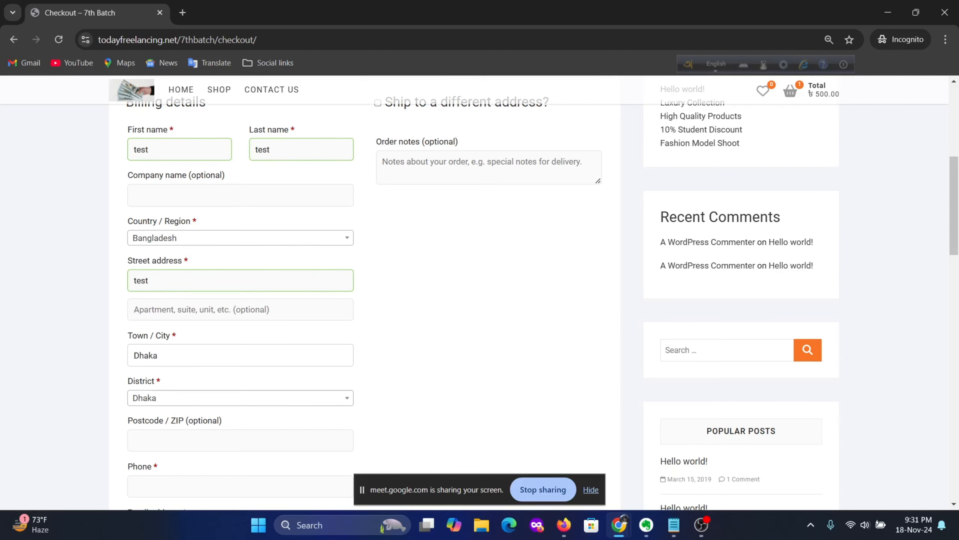
pyautogui.scroll(-3, 218, 311)
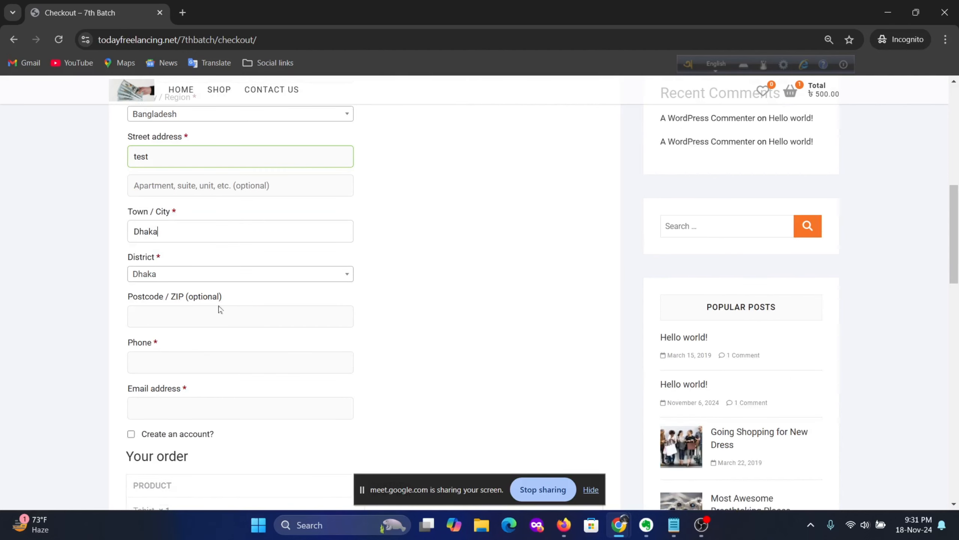
# Step: Enter postcode 1111 and fill phone and email from saved suggestions
pyautogui.click(180, 321)
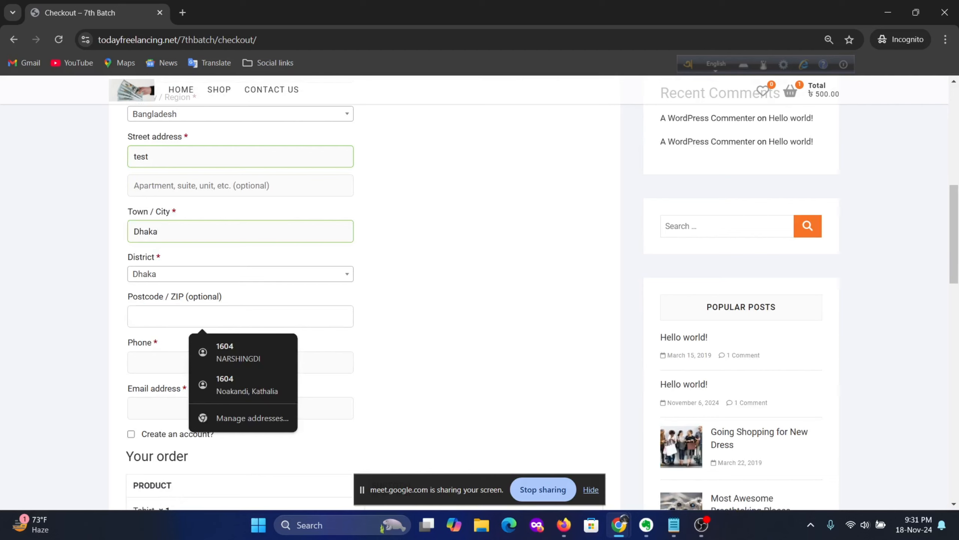
pyautogui.write('1111')
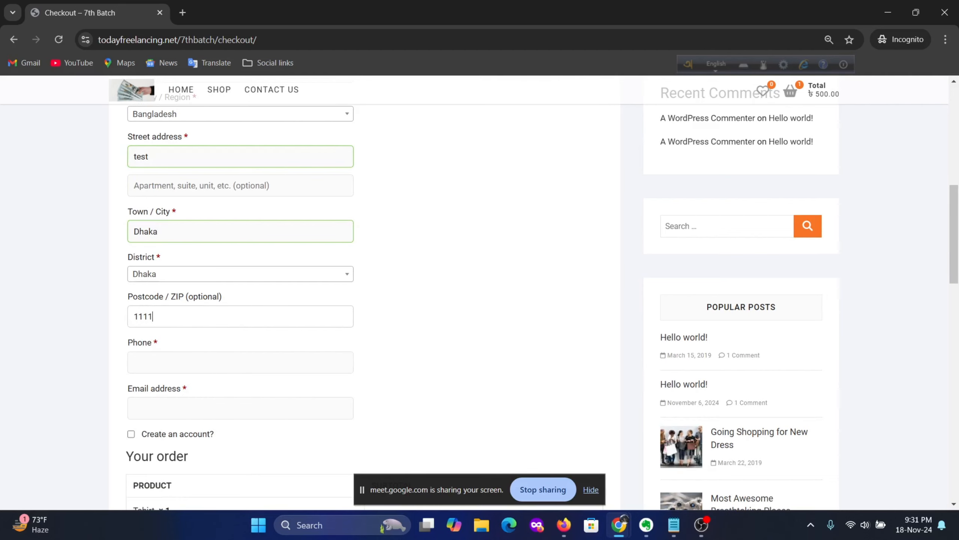
pyautogui.click(181, 362)
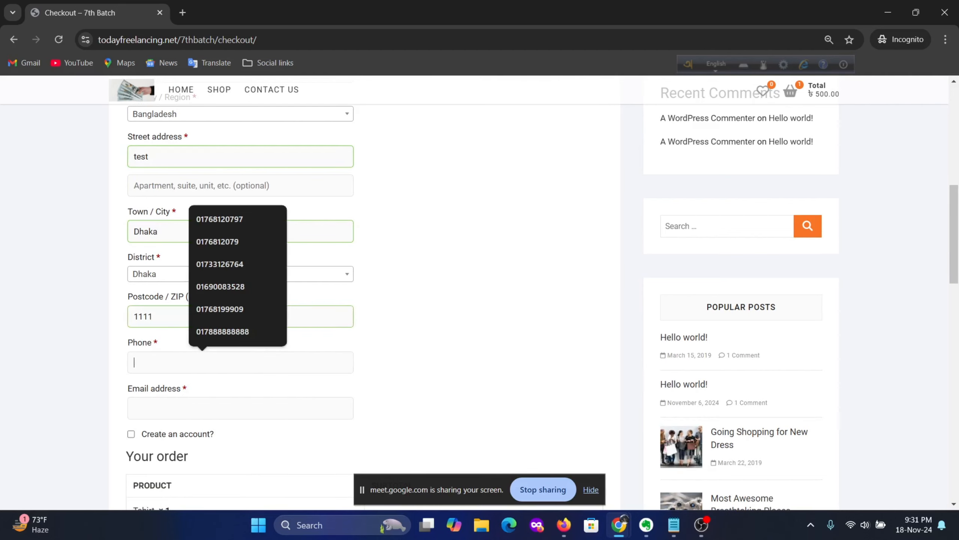
pyautogui.click(237, 221)
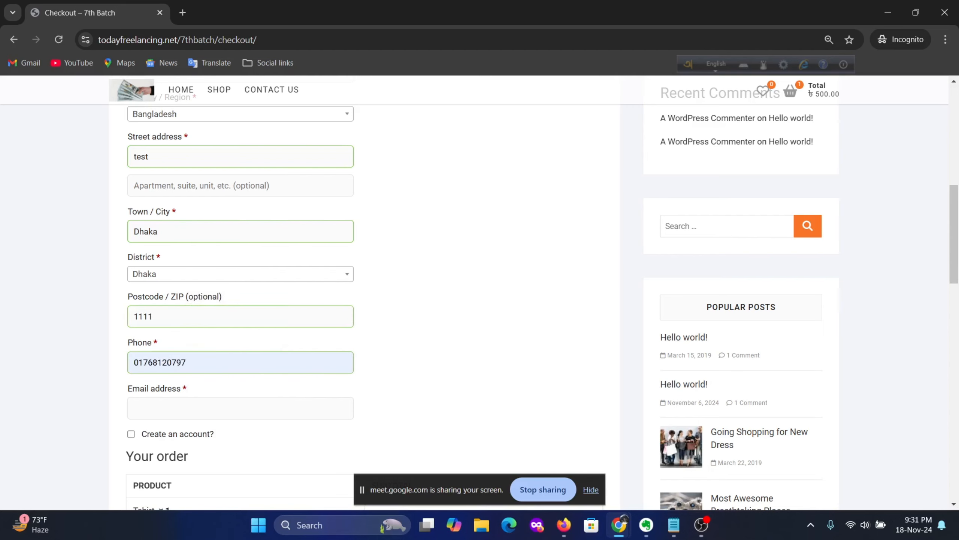
pyautogui.click(202, 408)
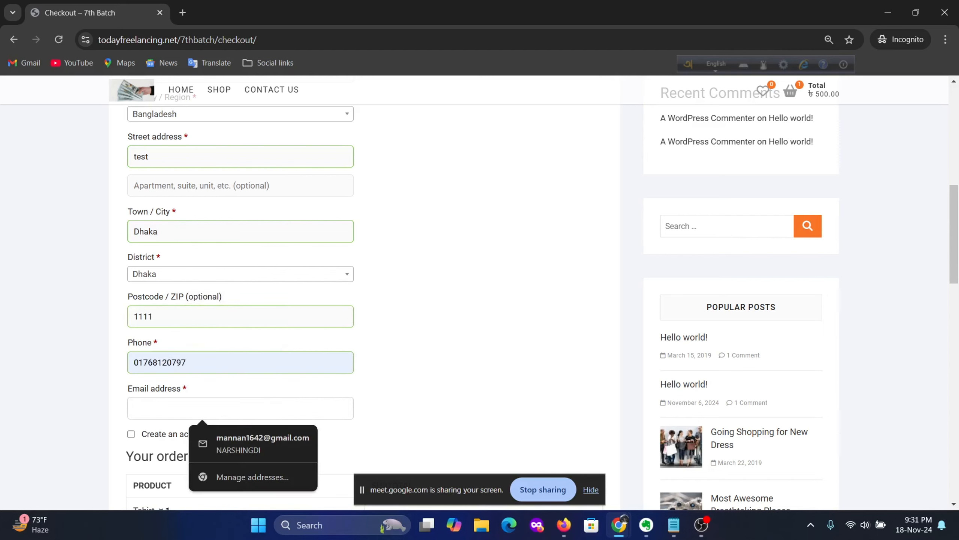
pyautogui.click(242, 438)
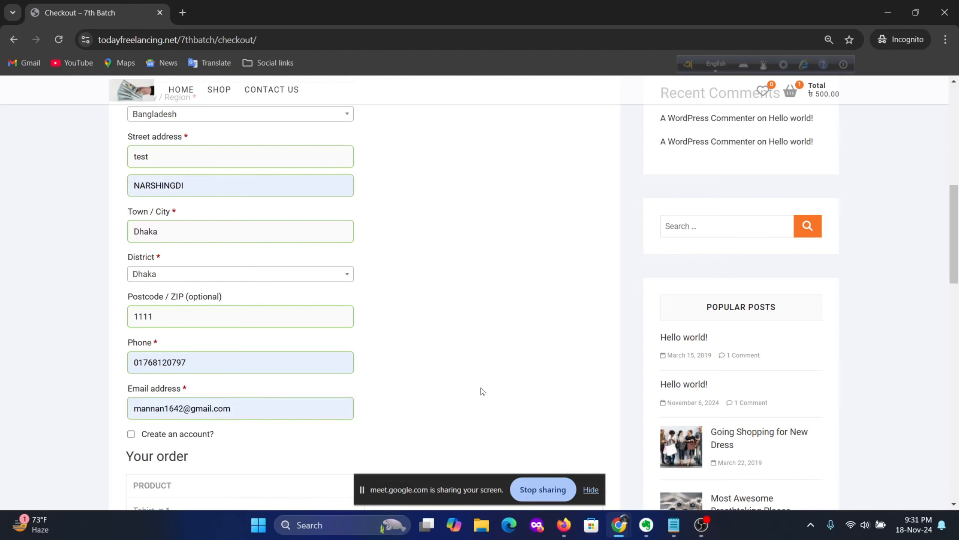
# Step: Place the cash-on-delivery order for the ৳500 Tshirt
pyautogui.scroll(-3, 342, 380)
pyautogui.scroll(-3, 341, 360)
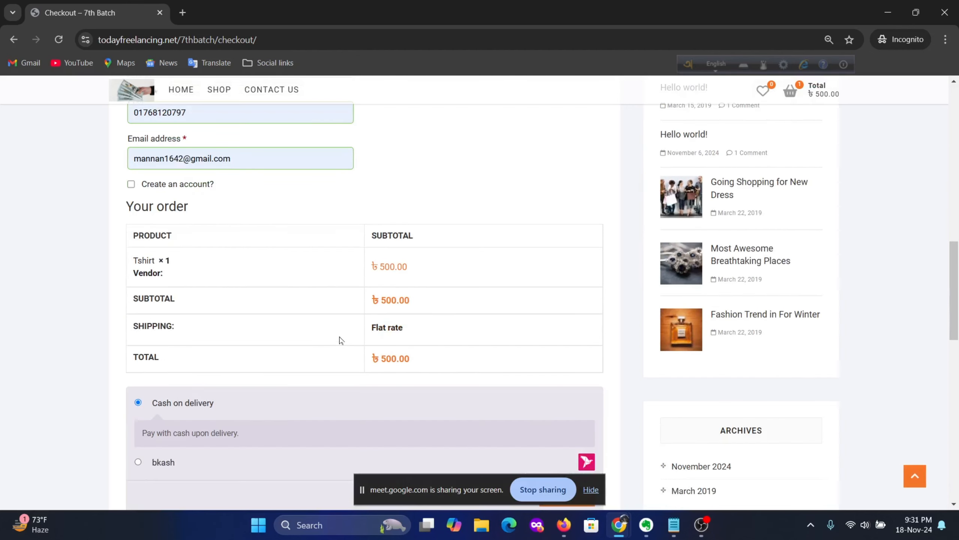
pyautogui.scroll(-3, 342, 339)
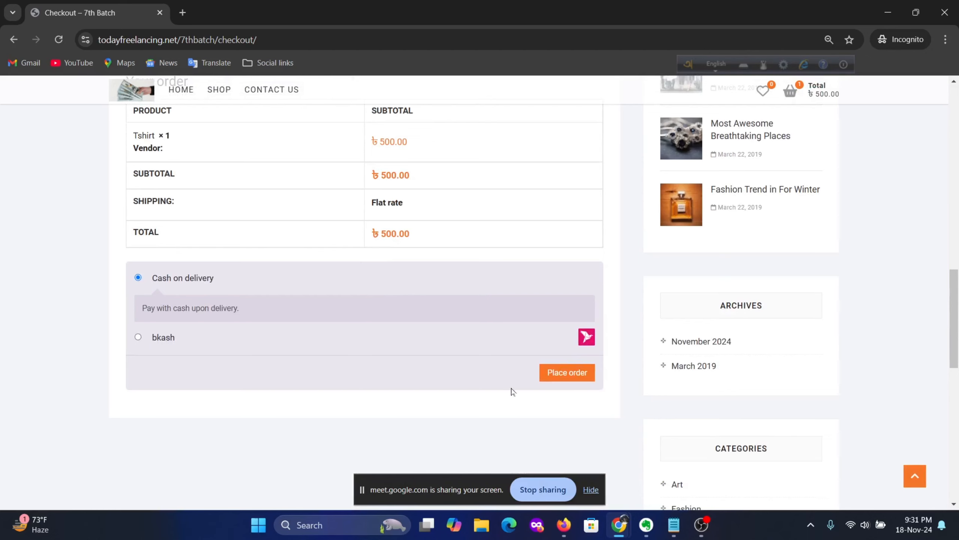
pyautogui.click(557, 376)
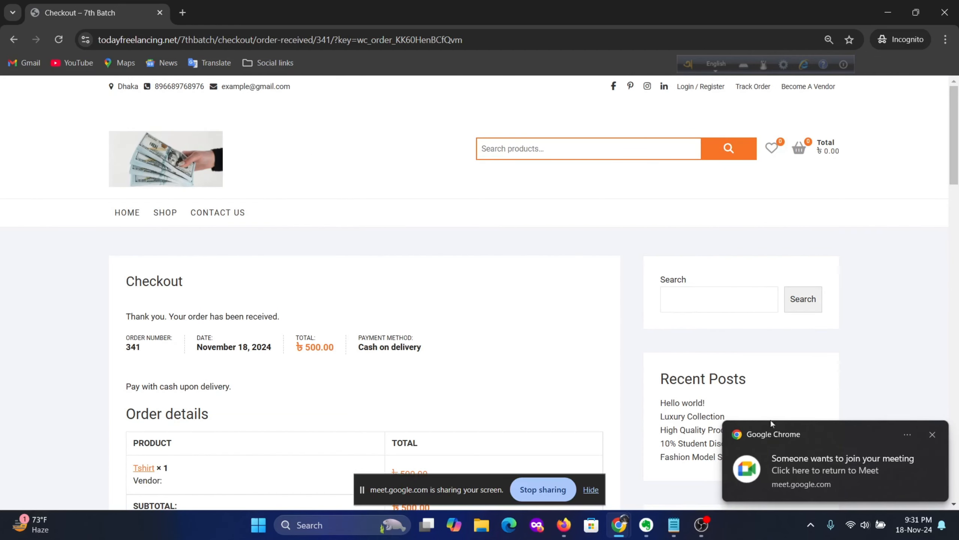
# Step: Admit the waiting participant into the Meet call and return to the order confirmation
pyautogui.click(821, 459)
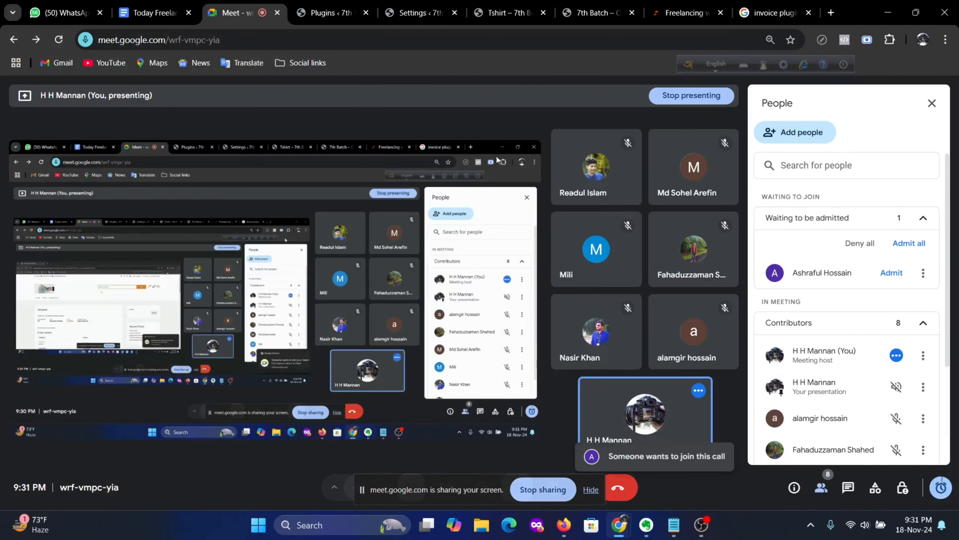
pyautogui.click(892, 273)
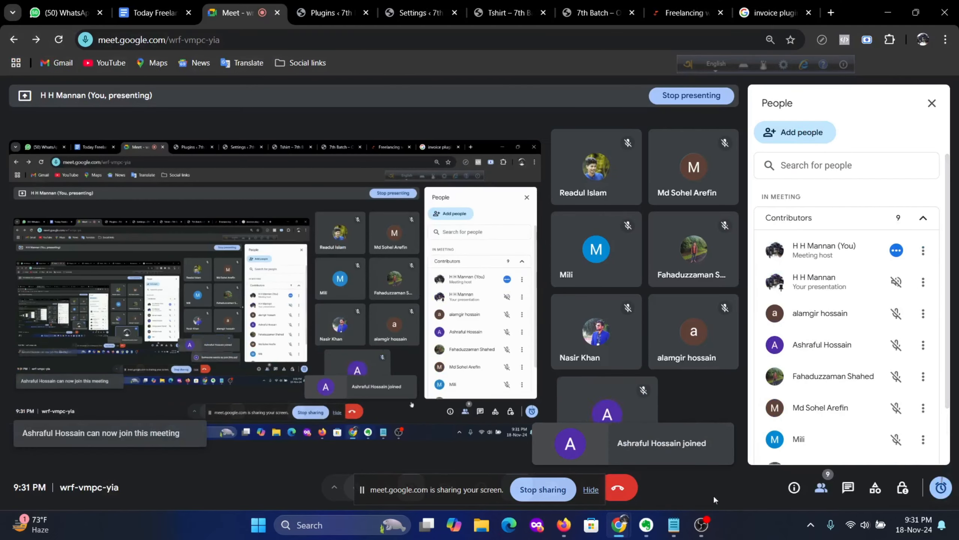
pyautogui.moveTo(618, 524)
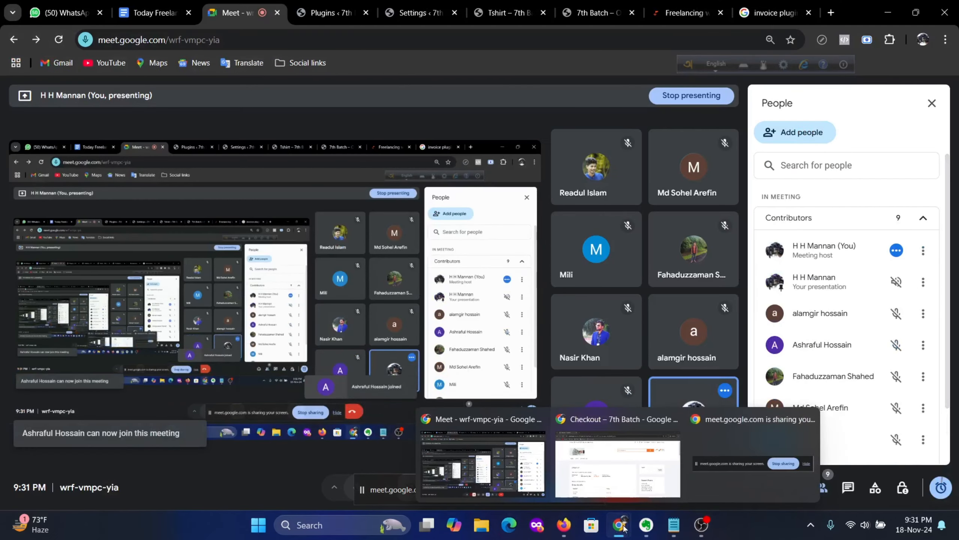
pyautogui.click(582, 496)
pyautogui.scroll(-10, 476, 268)
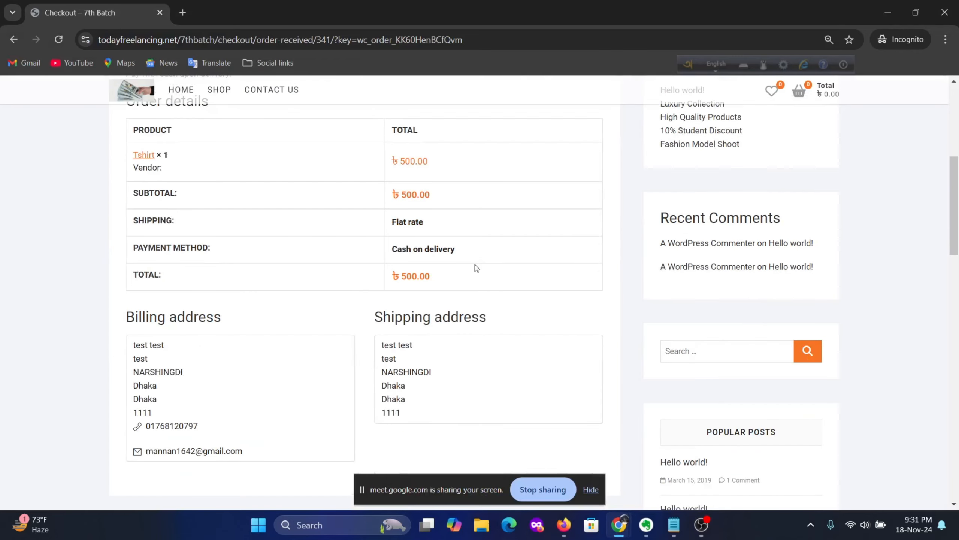
# Step: Review the order-received details, then go to the My account Login / Register page
pyautogui.scroll(10, 476, 268)
pyautogui.scroll(3, 501, 300)
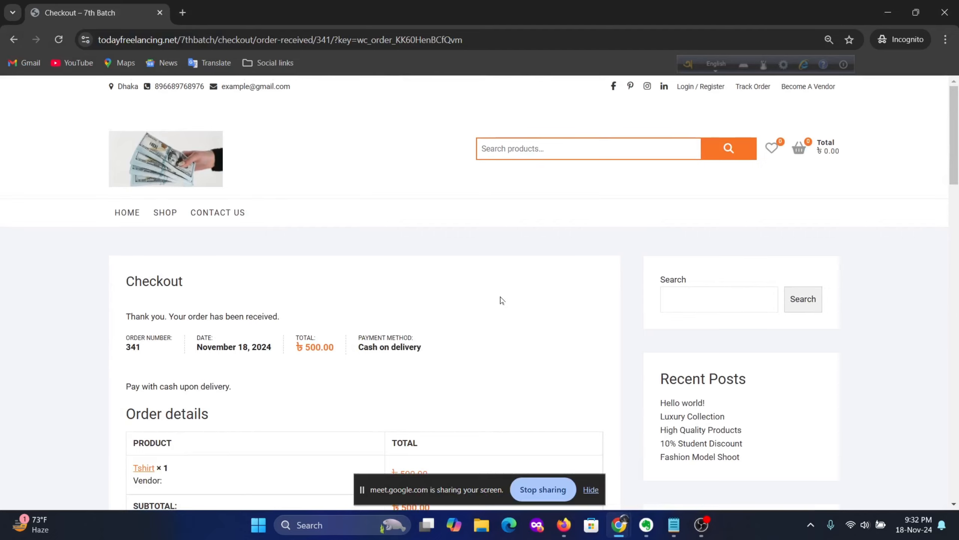
pyautogui.scroll(-3, 501, 300)
pyautogui.scroll(-6, 502, 300)
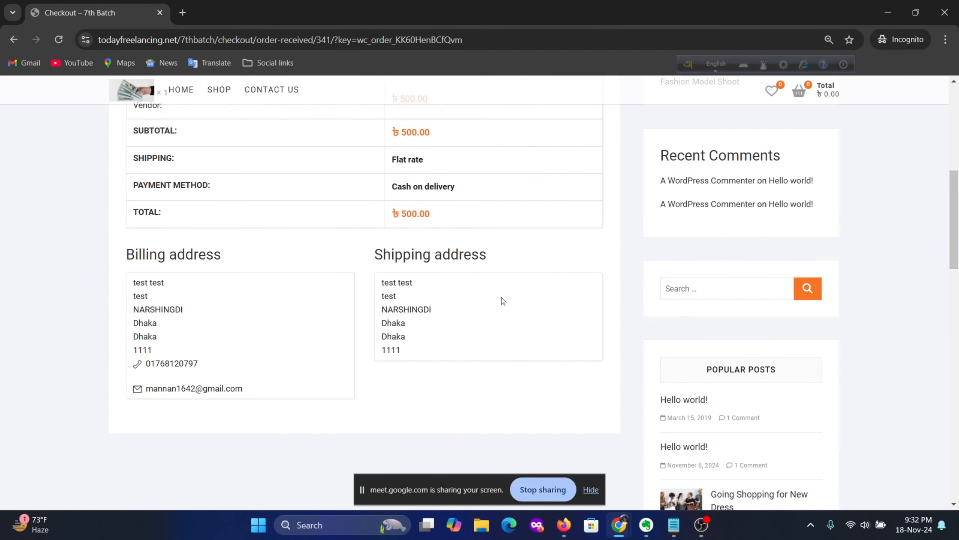
pyautogui.scroll(-8, 501, 301)
pyautogui.scroll(9, 502, 299)
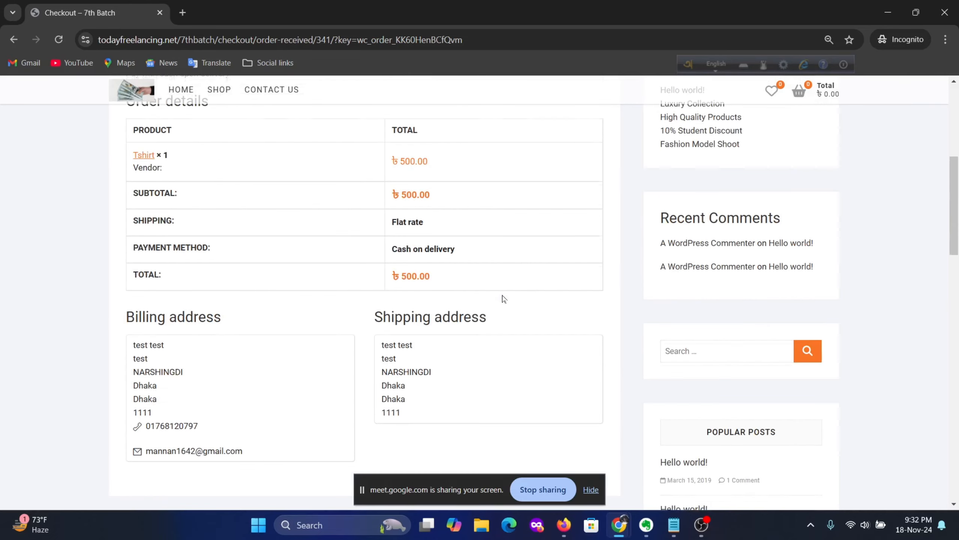
pyautogui.scroll(5, 504, 298)
pyautogui.scroll(3, 505, 298)
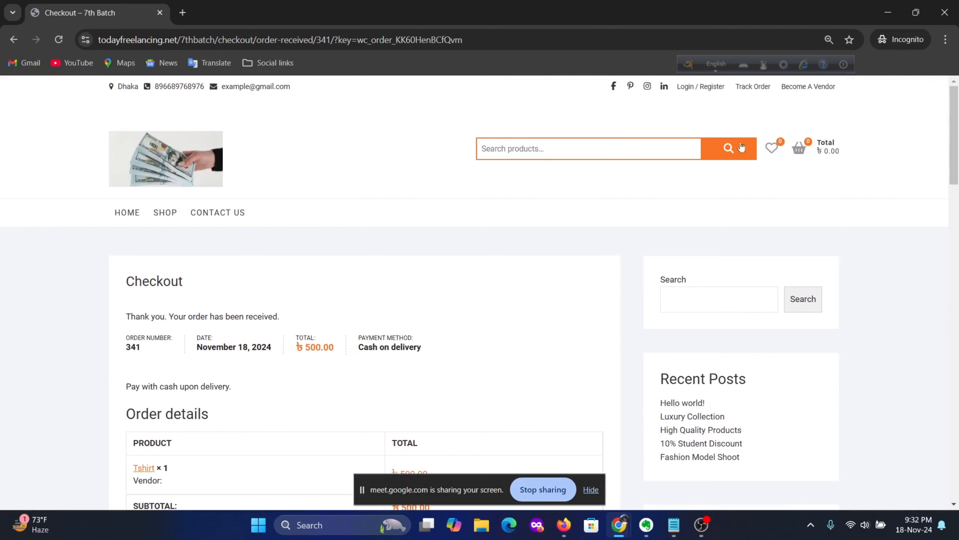
pyautogui.click(703, 87)
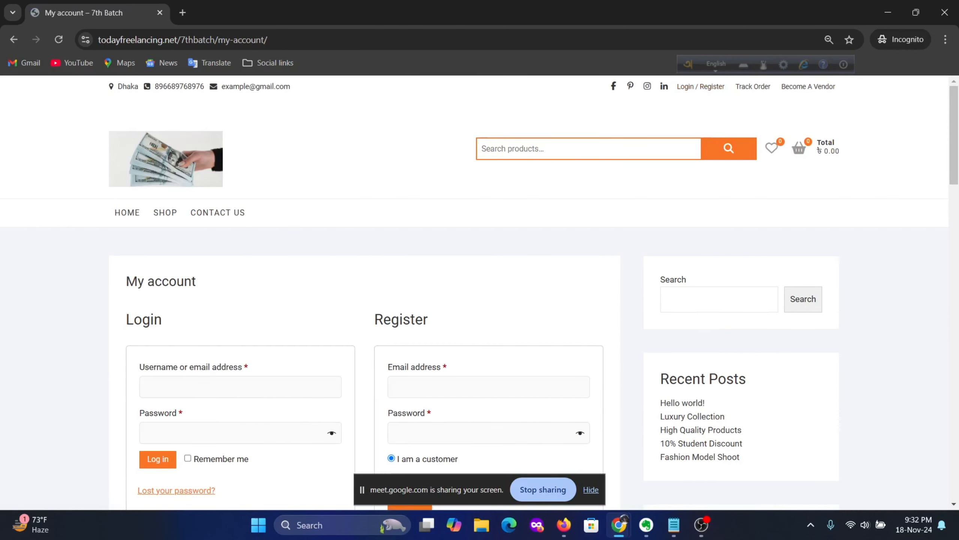
pyautogui.scroll(-3, 474, 296)
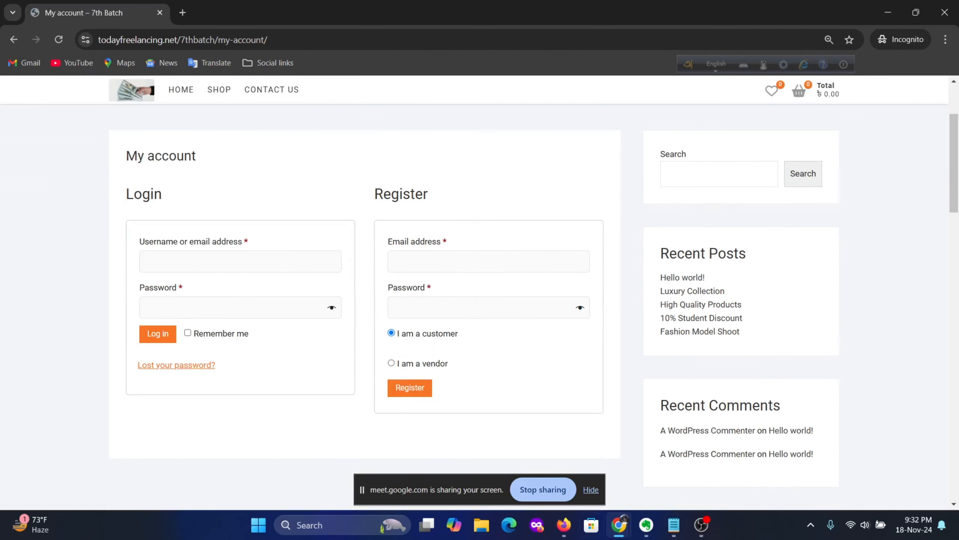
# Step: Glance through the Facebook news feed, then return to the Google Meet call window
pyautogui.click(569, 531)
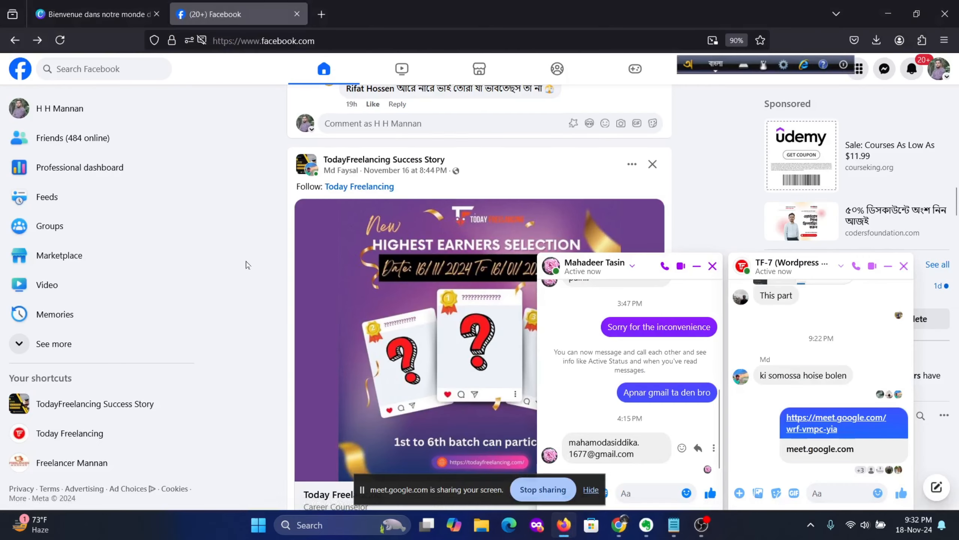
pyautogui.scroll(-10, 248, 264)
pyautogui.scroll(3, 247, 264)
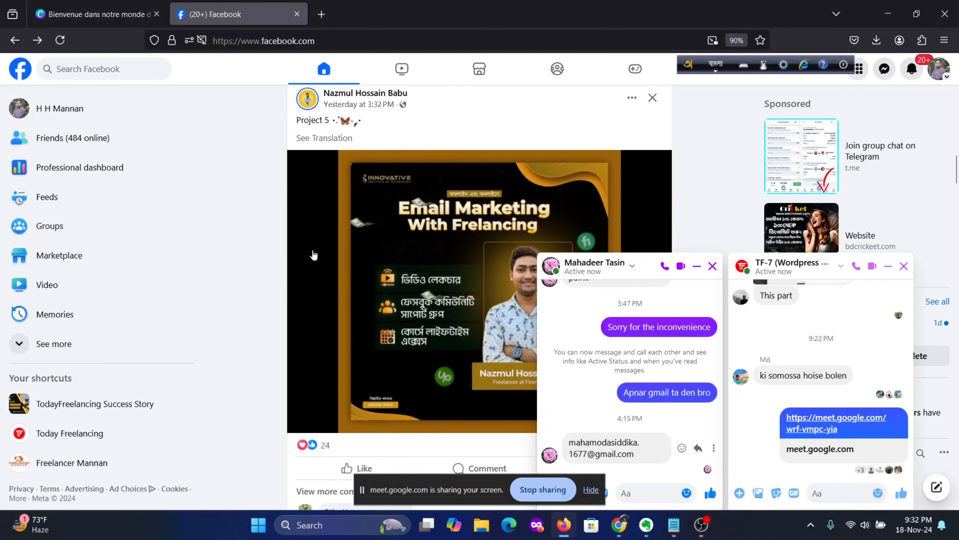
pyautogui.scroll(4, 319, 255)
pyautogui.scroll(-9, 320, 255)
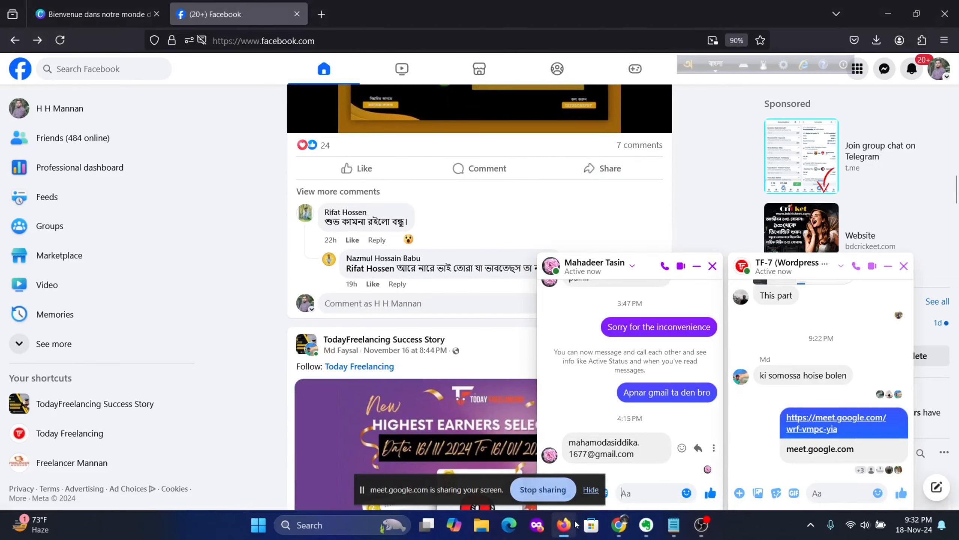
pyautogui.moveTo(619, 524)
pyautogui.click(483, 453)
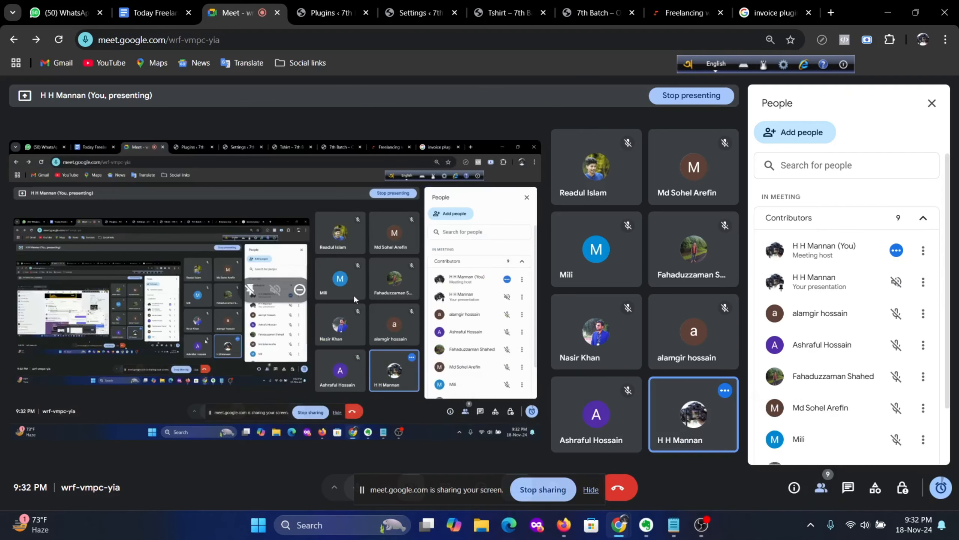
# Step: Open order #341 from WooCommerce Orders and review its Tshirt item, totals and invoice options
pyautogui.click(348, 11)
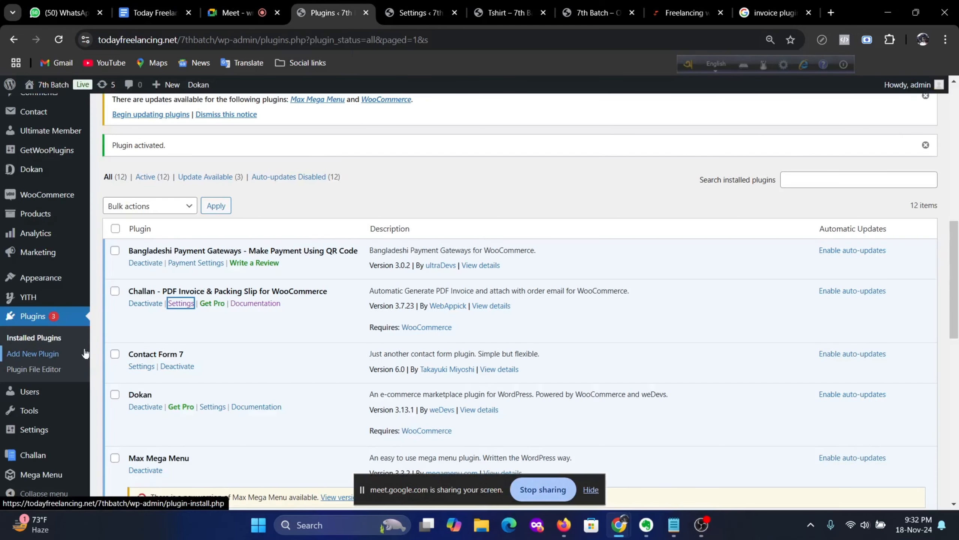
pyautogui.click(111, 212)
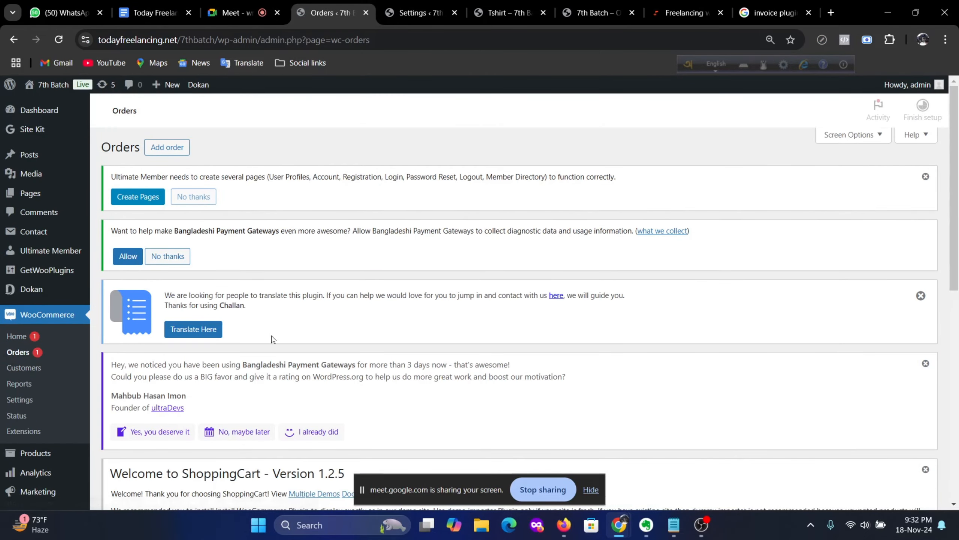
pyautogui.scroll(-10, 272, 338)
pyautogui.click(172, 357)
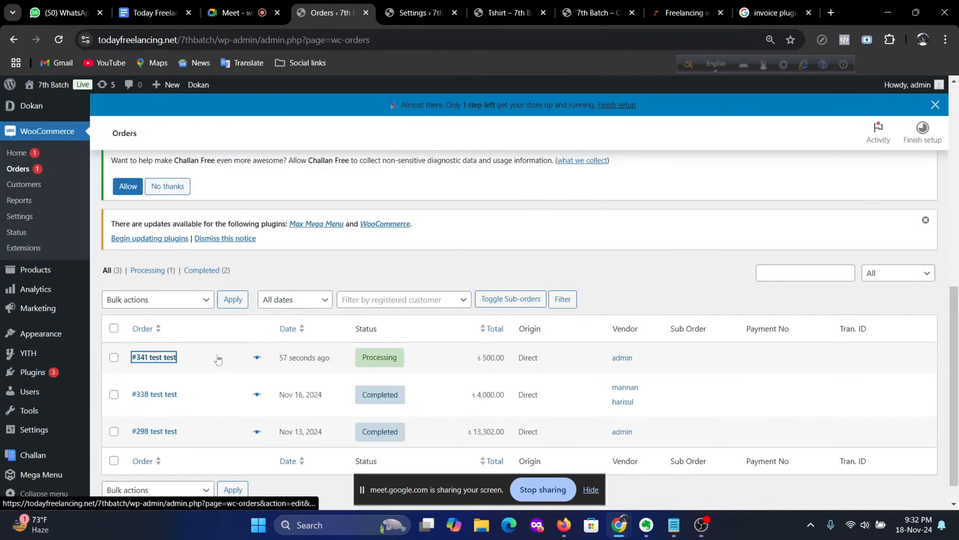
pyautogui.scroll(-5, 521, 356)
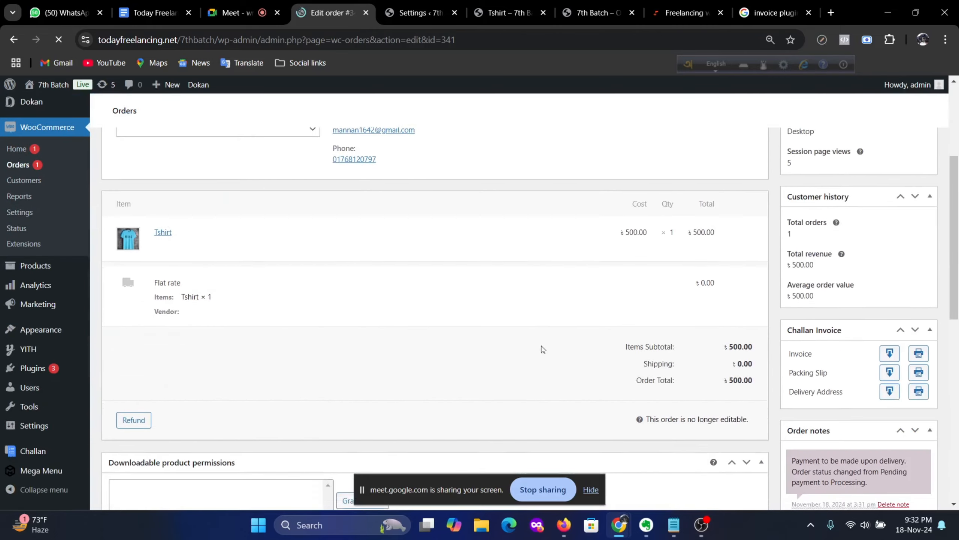
pyautogui.scroll(-10, 680, 363)
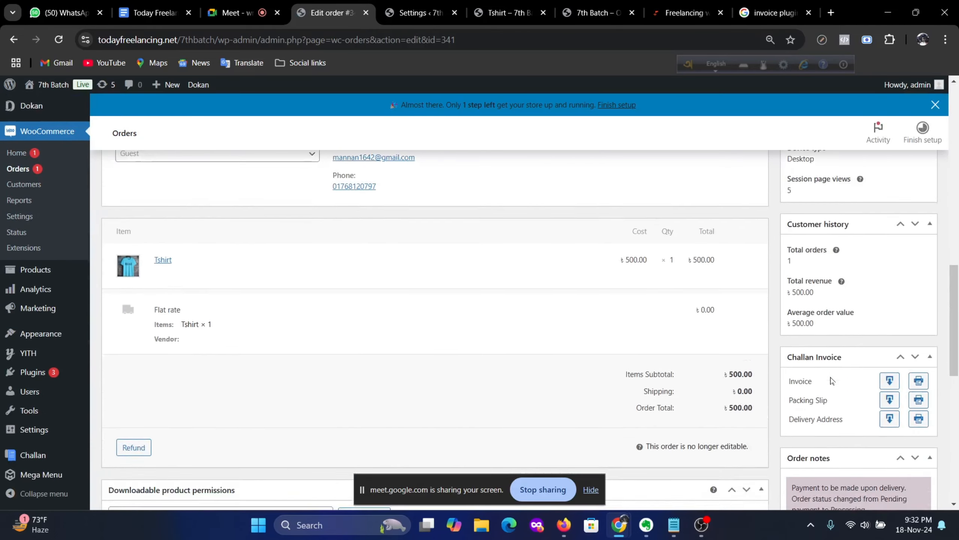
pyautogui.scroll(-1, 831, 381)
# Step: Generate order 341's invoice PDF (invoice 2, Tshirt at 500.00) and move the sharing bar aside
pyautogui.click(890, 338)
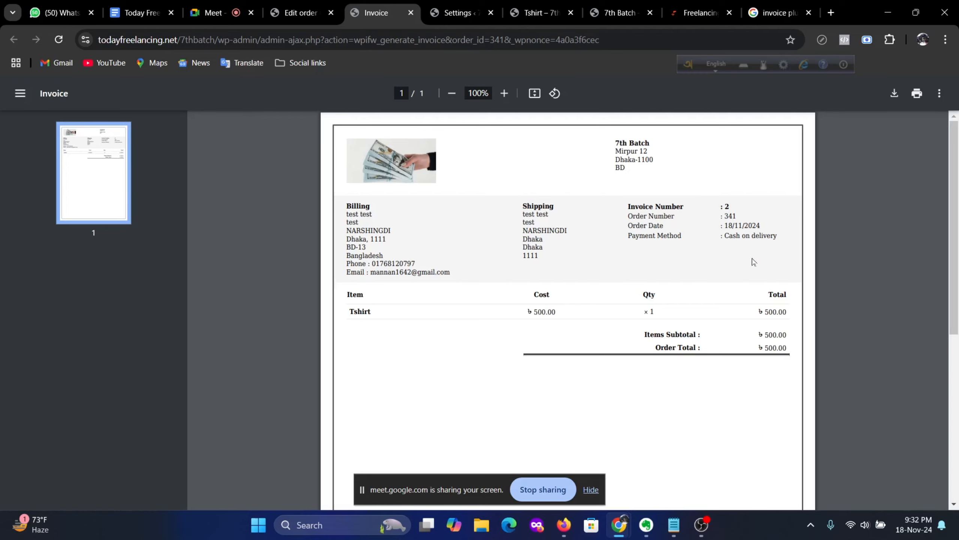
pyautogui.scroll(-10, 753, 262)
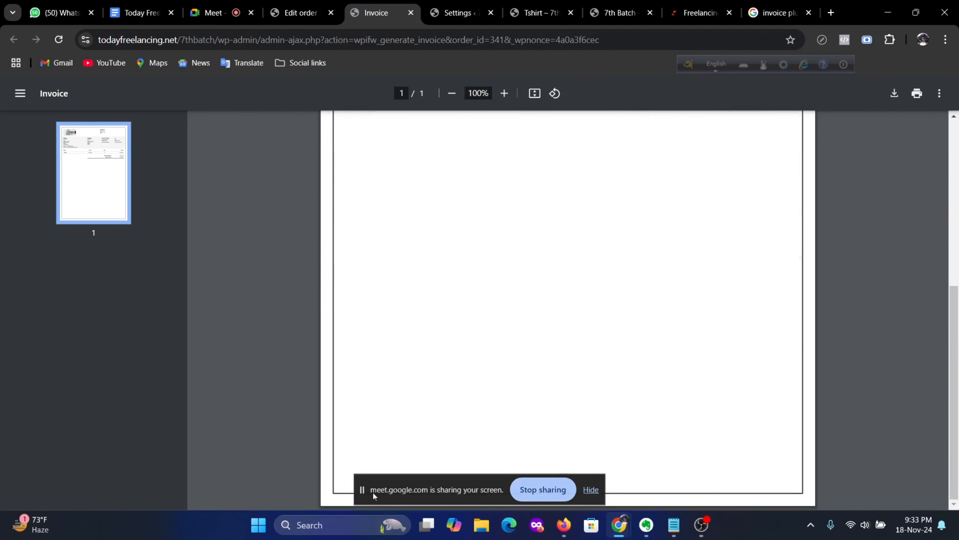
pyautogui.moveTo(374, 496); pyautogui.dragTo(80, 444)
pyautogui.scroll(10, 467, 425)
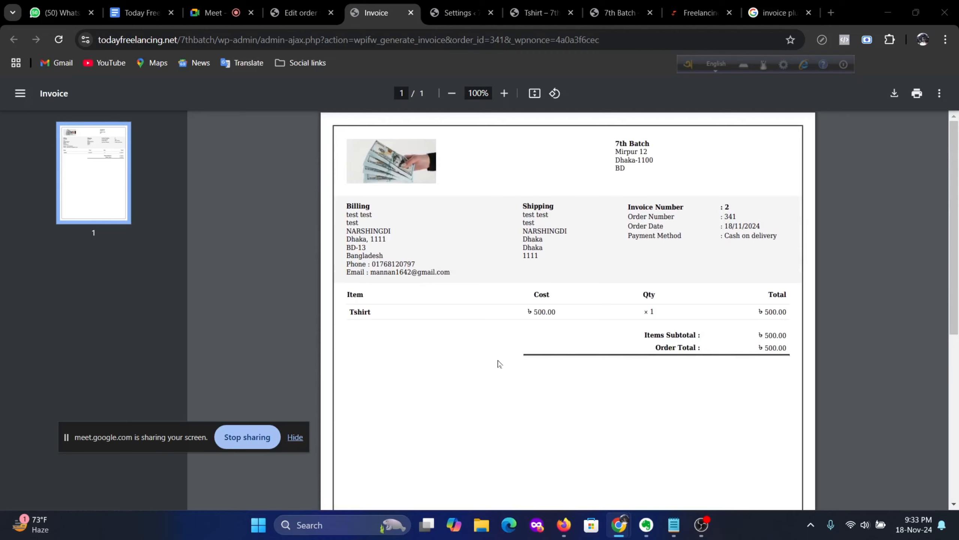
pyautogui.moveTo(566, 534)
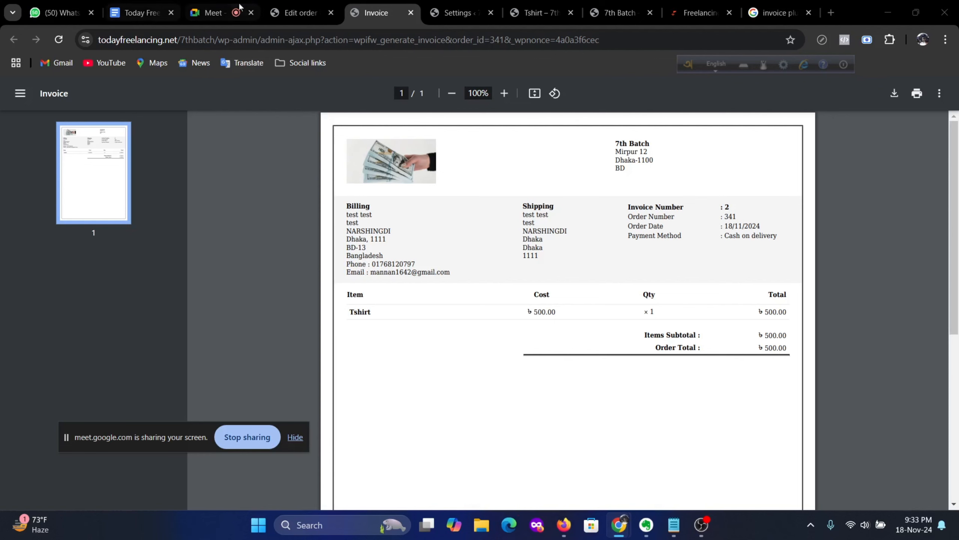
# Step: Return to order 341's edit page and generate its packing slip PDF
pyautogui.click(281, 8)
pyautogui.scroll(-5, 112, 347)
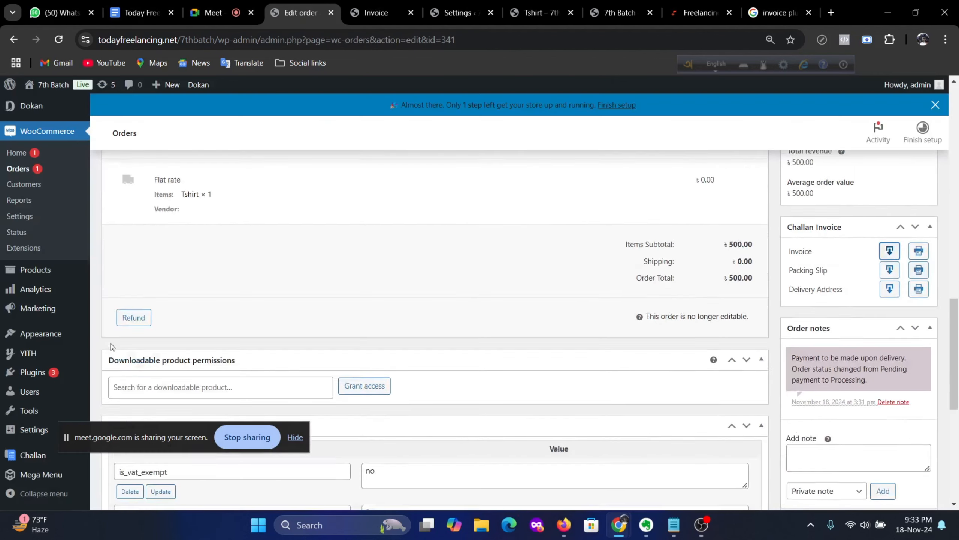
pyautogui.scroll(-3, 112, 347)
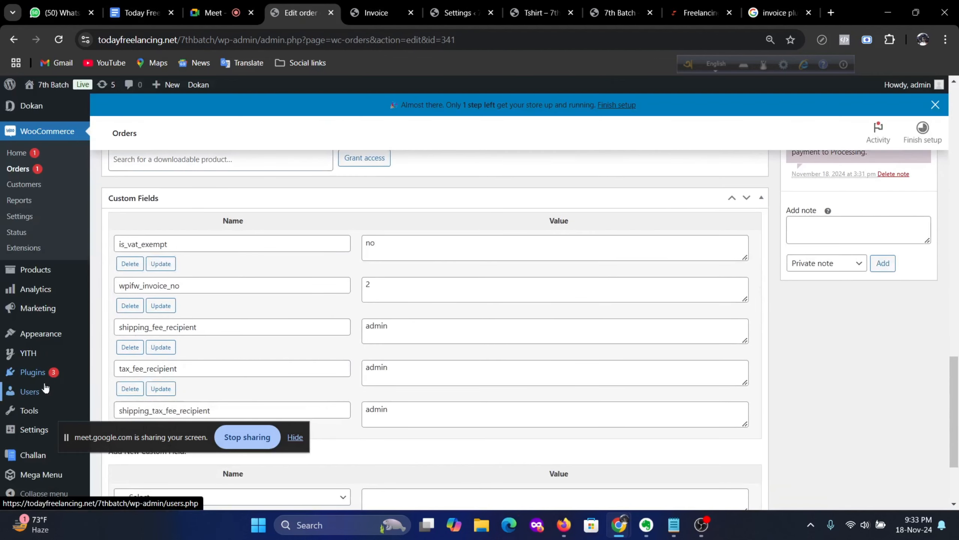
pyautogui.scroll(6, 881, 412)
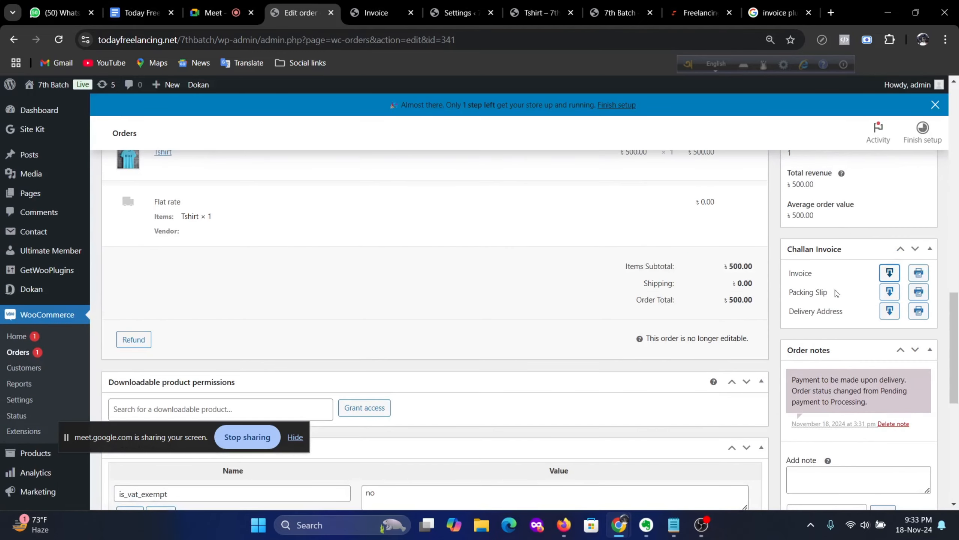
pyautogui.click(890, 291)
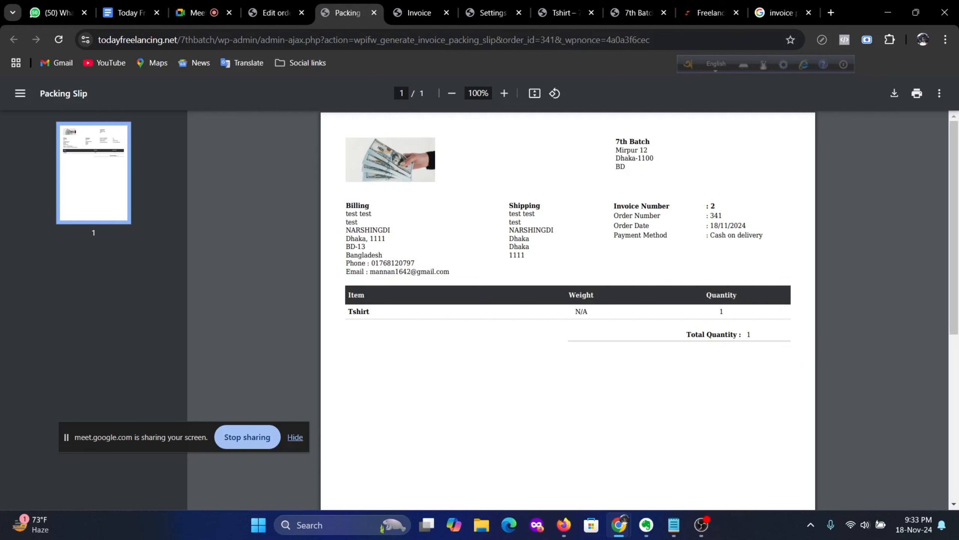
# Step: Go back to the WordPress admin and bring up the Installed Plugins list
pyautogui.click(276, 5)
pyautogui.scroll(-3, 34, 357)
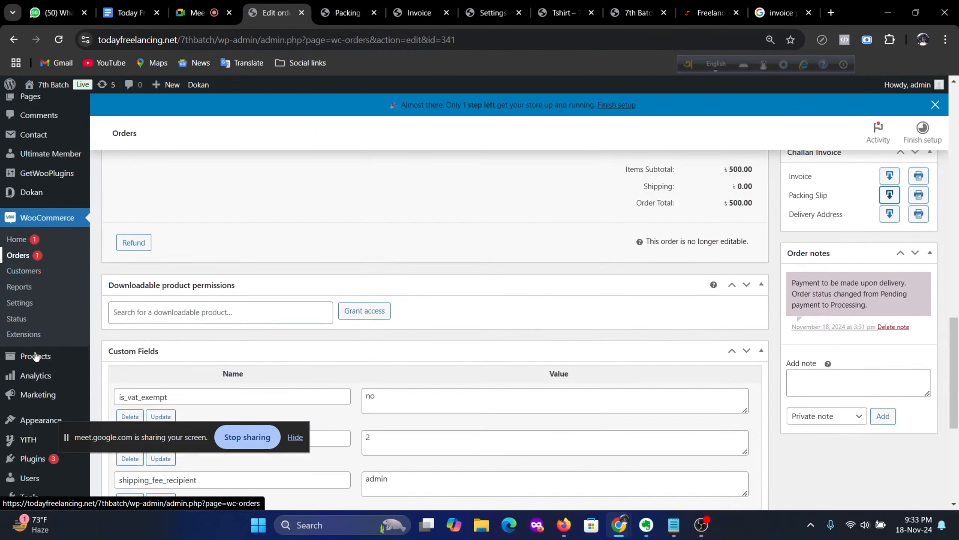
pyautogui.scroll(-3, 57, 357)
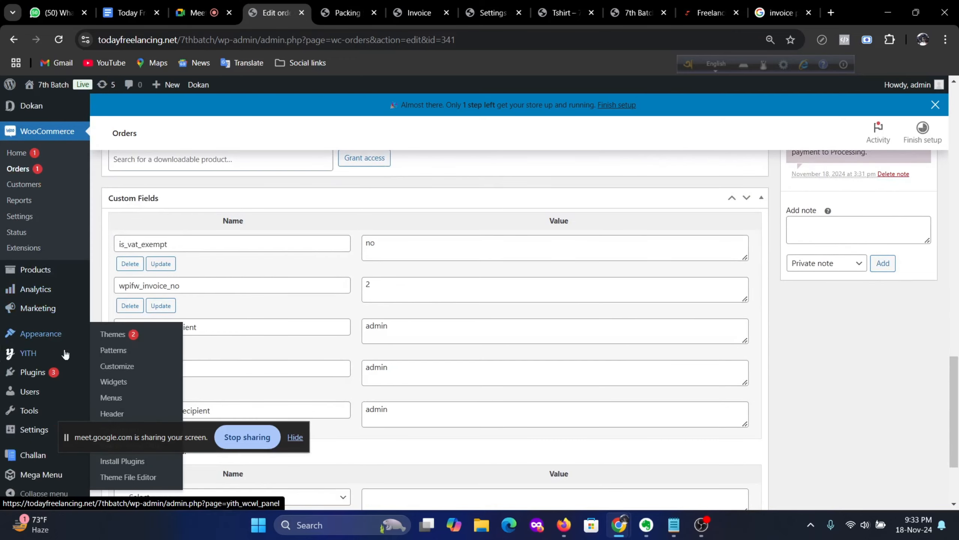
pyautogui.click(108, 373)
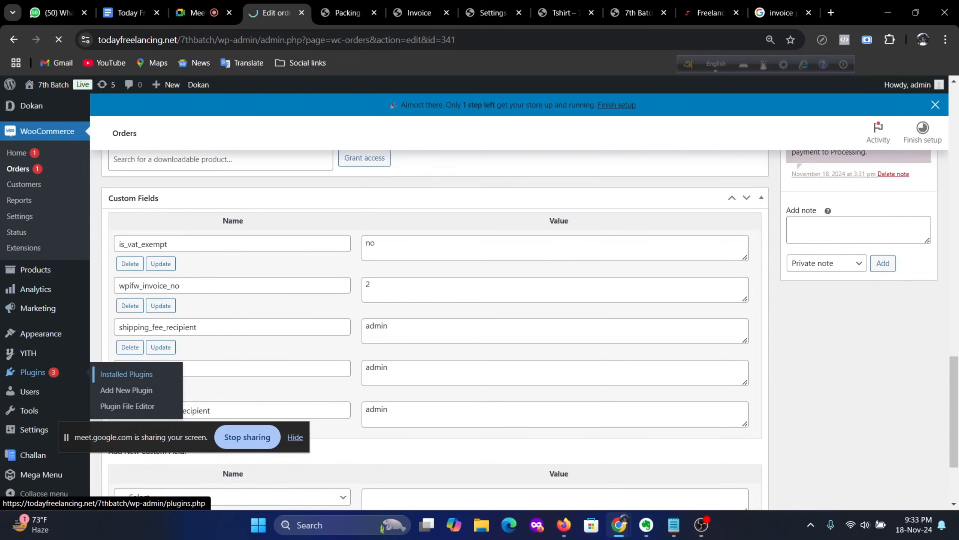
pyautogui.scroll(-5, 69, 426)
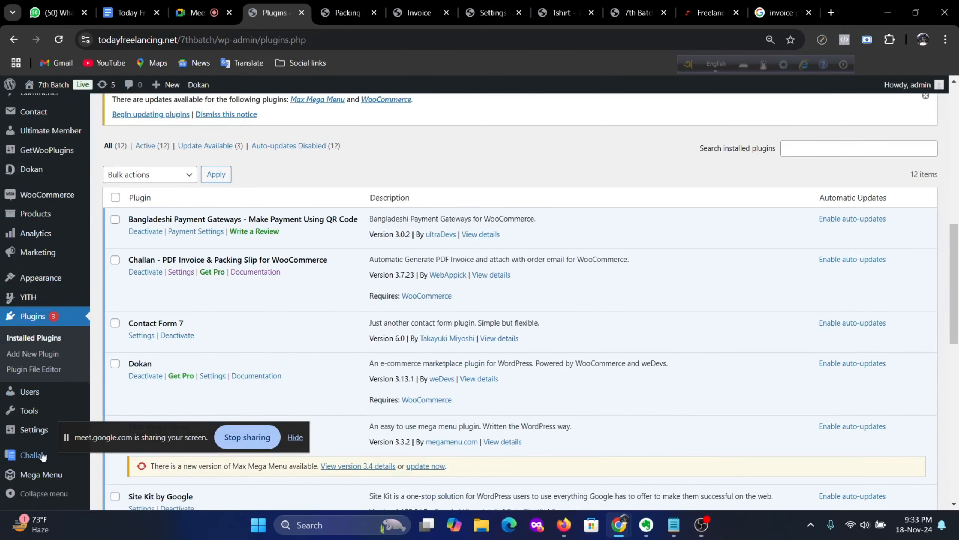
# Step: In Challan settings, enable Display Currency Code on invoices
pyautogui.moveTo(34, 454)
pyautogui.click(105, 457)
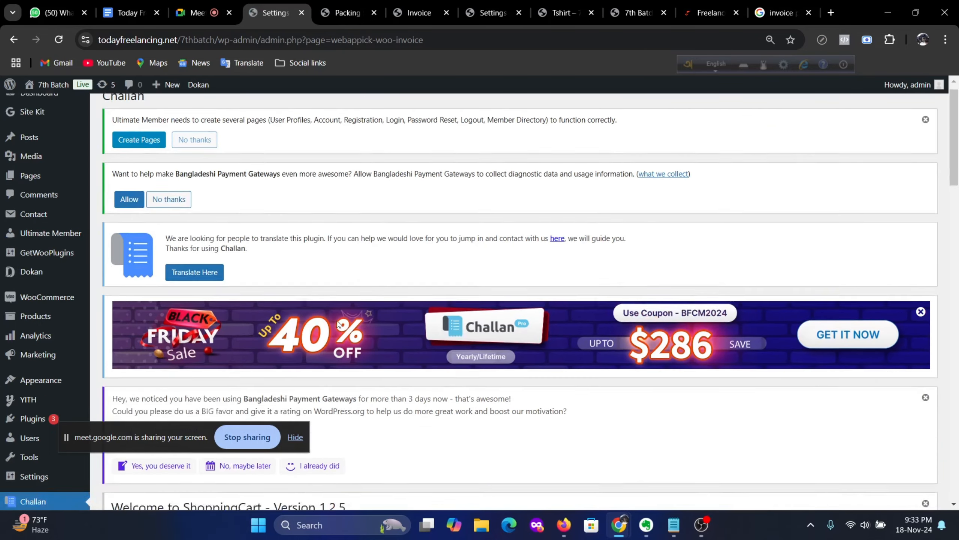
pyautogui.scroll(-3, 380, 330)
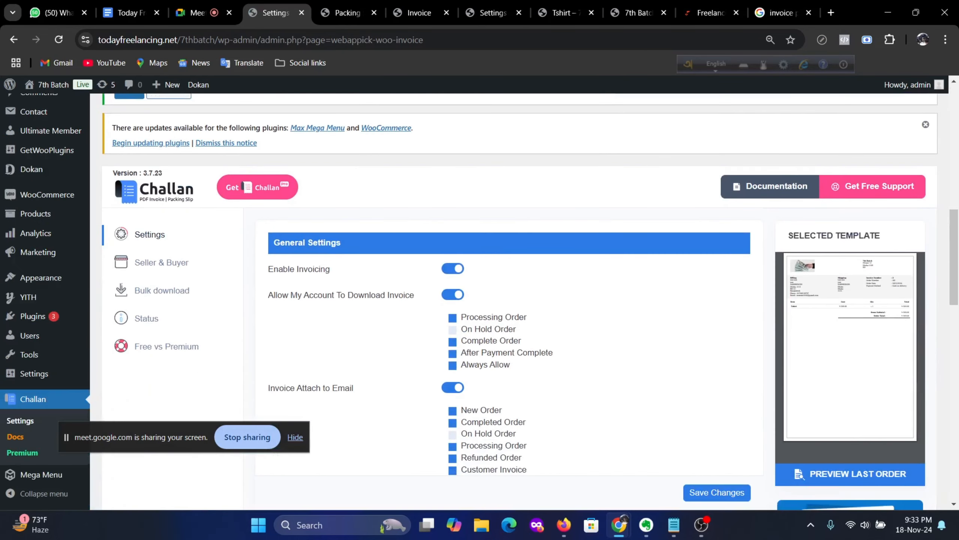
pyautogui.scroll(-6, 466, 314)
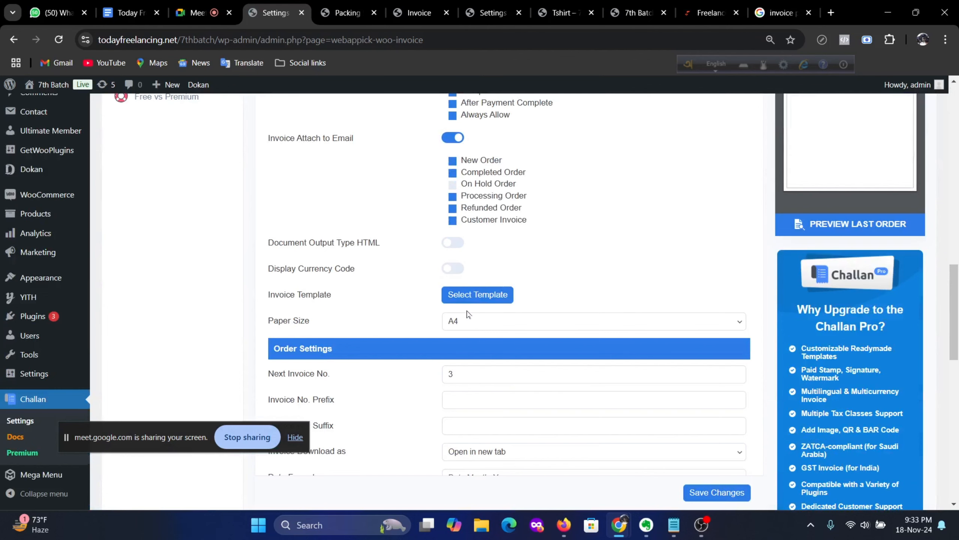
pyautogui.click(453, 269)
pyautogui.scroll(-5, 564, 332)
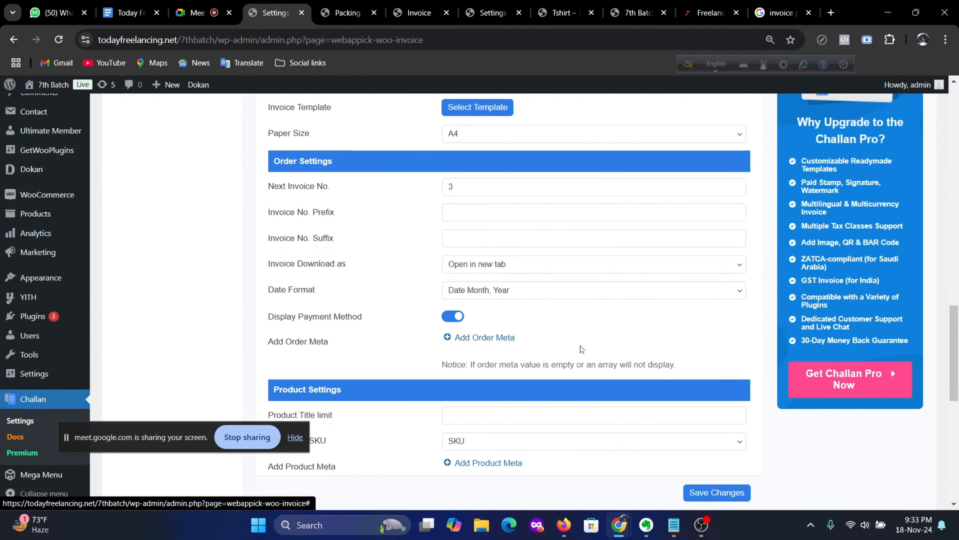
pyautogui.scroll(2, 581, 349)
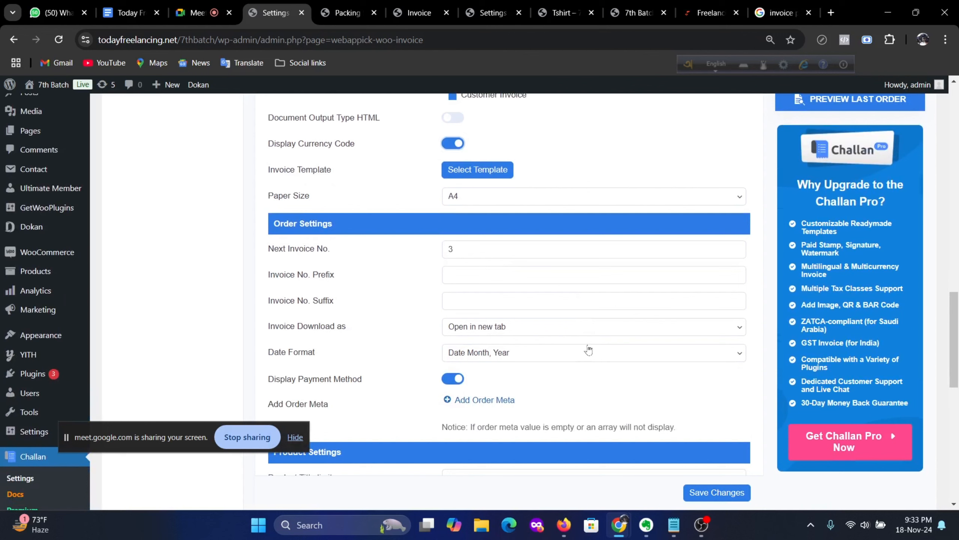
# Step: Set the invoice number prefix to 7thbatch and make invoices download directly
pyautogui.click(537, 275)
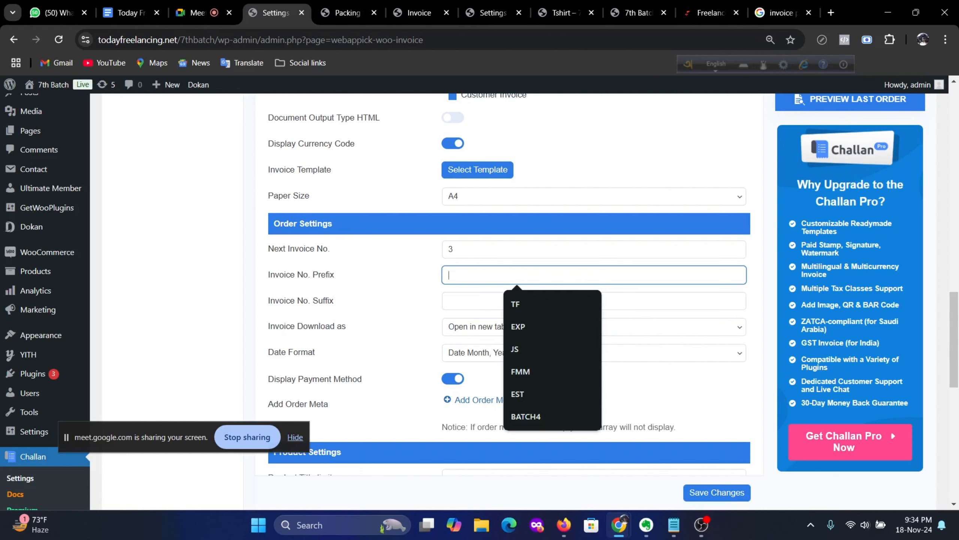
pyautogui.write('7th')
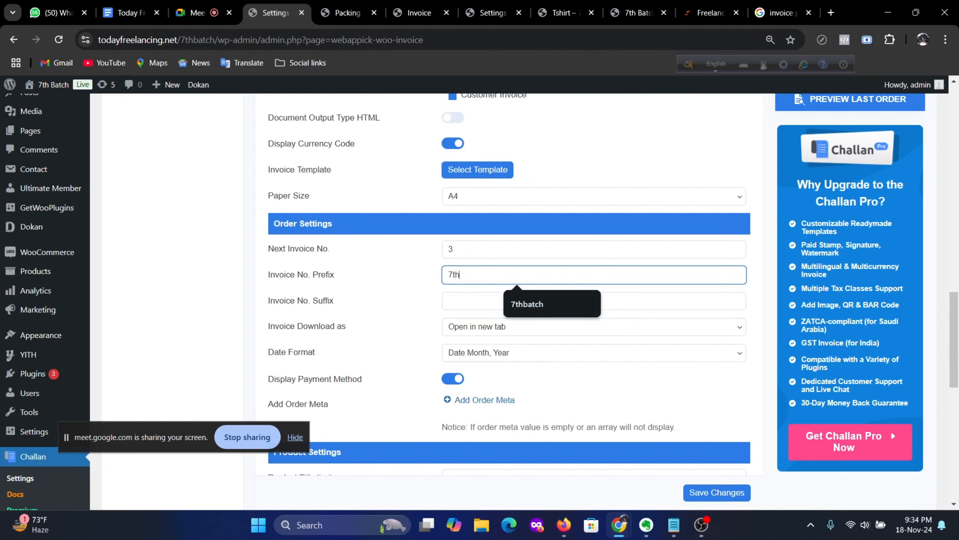
pyautogui.write('batch')
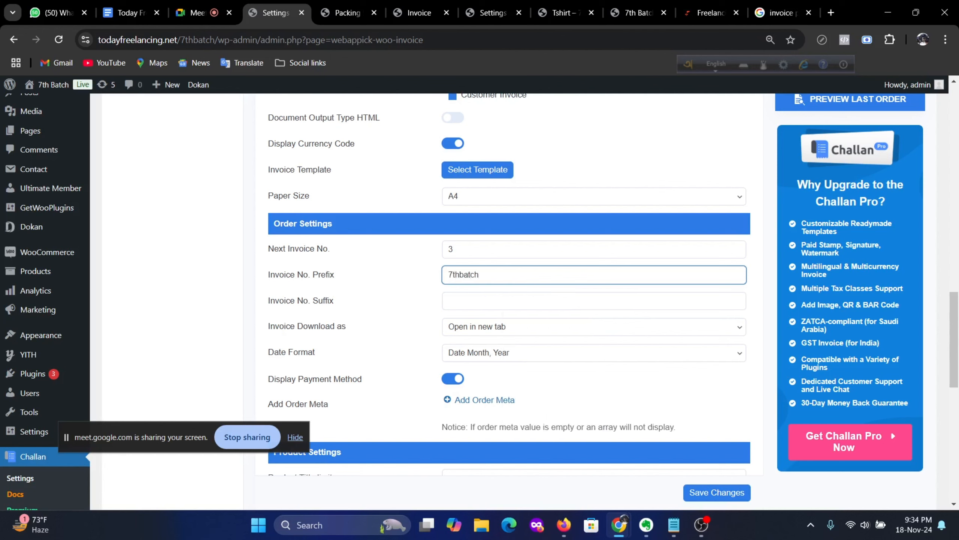
pyautogui.scroll(-3, 545, 298)
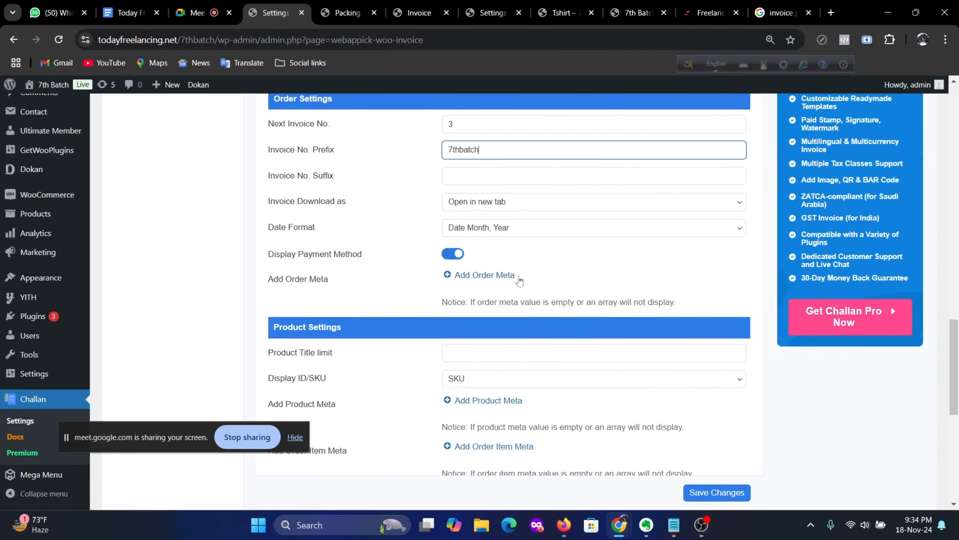
pyautogui.click(603, 205)
pyautogui.click(561, 231)
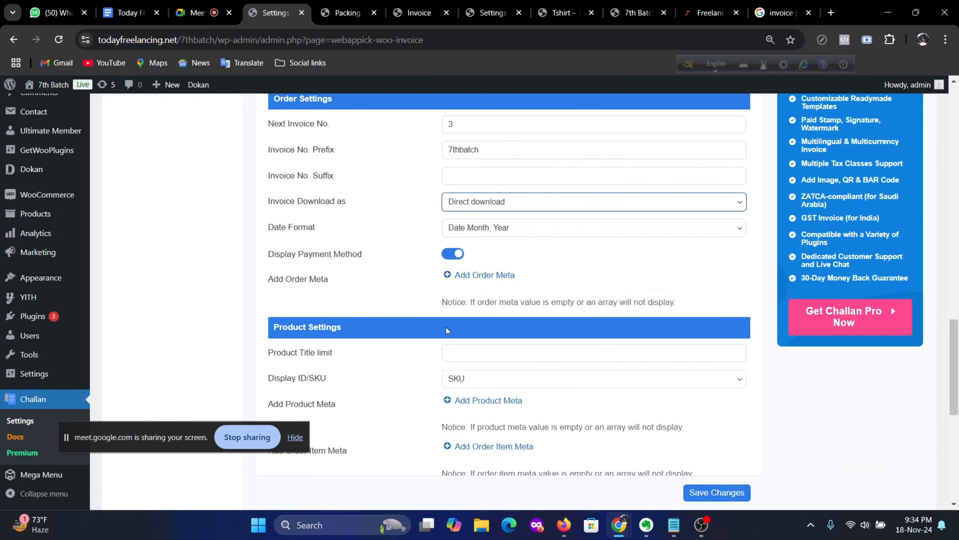
pyautogui.scroll(-2, 418, 325)
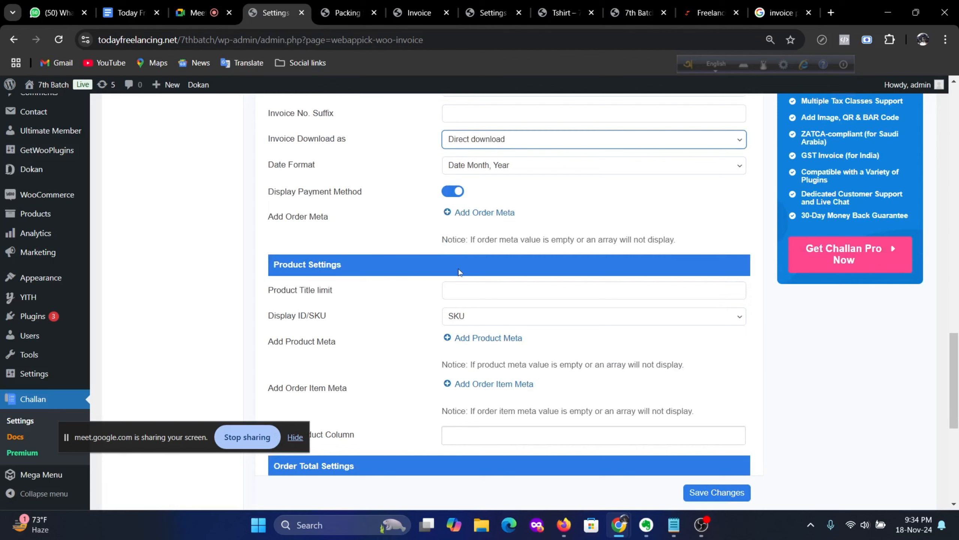
# Step: Limit product titles to 38 and display the shipping total without tax
pyautogui.click(729, 290)
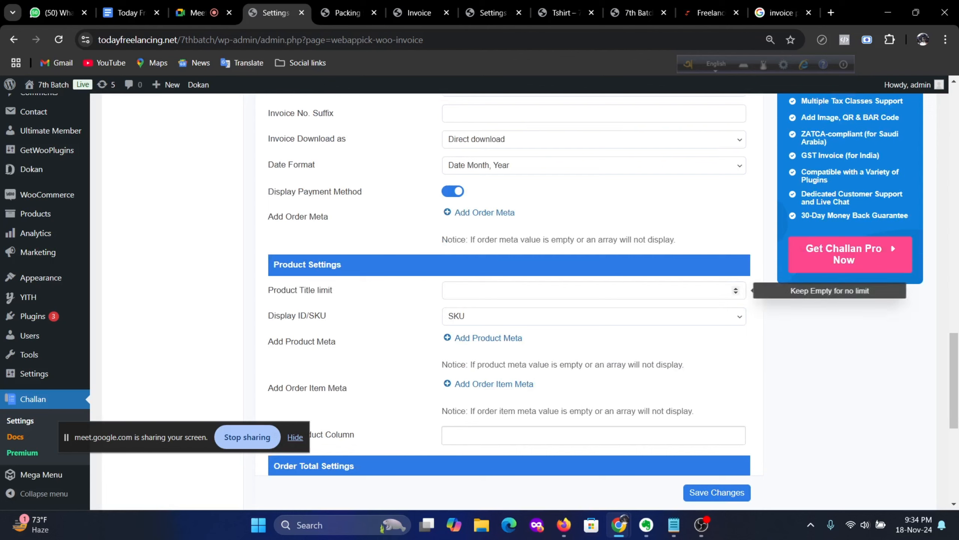
pyautogui.write('5')
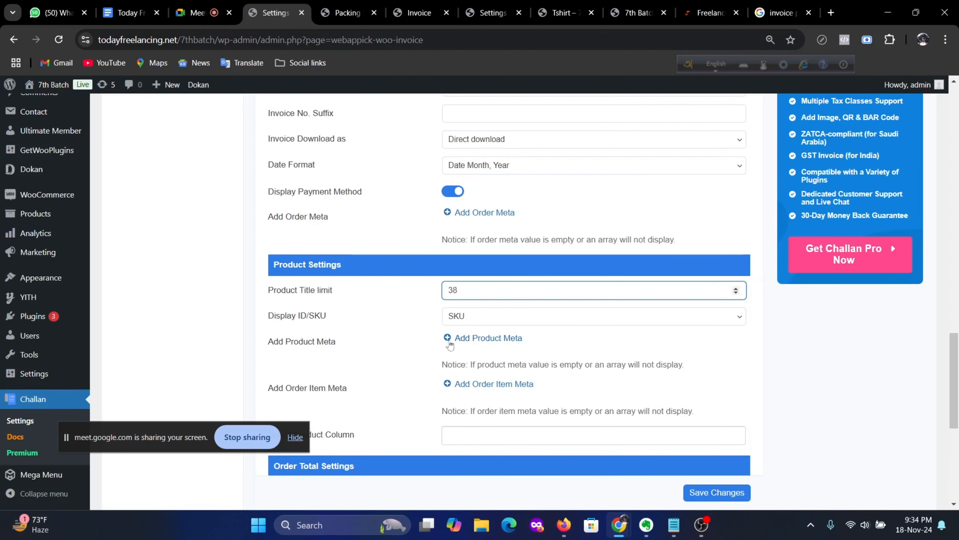
pyautogui.scroll(-1, 451, 346)
pyautogui.scroll(-3, 528, 332)
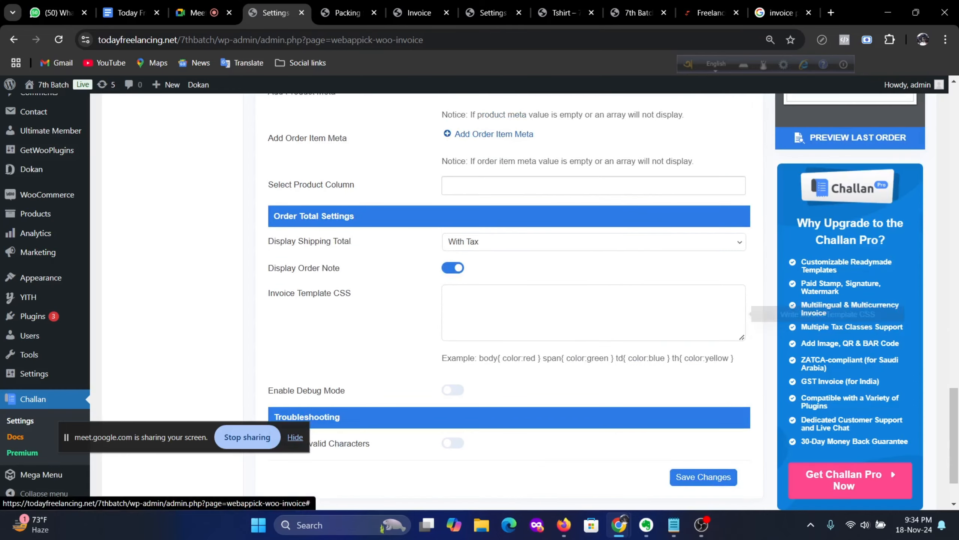
pyautogui.scroll(1, 339, 258)
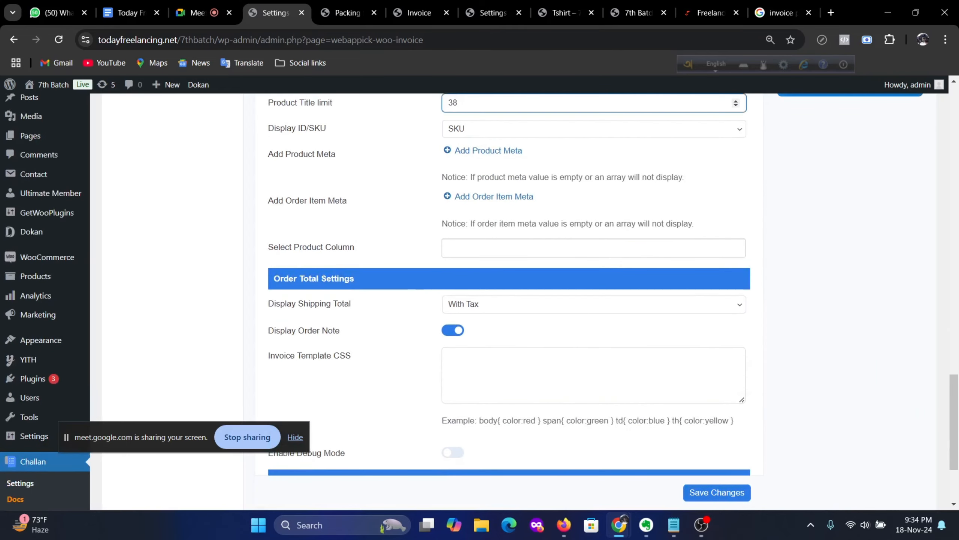
pyautogui.click(497, 312)
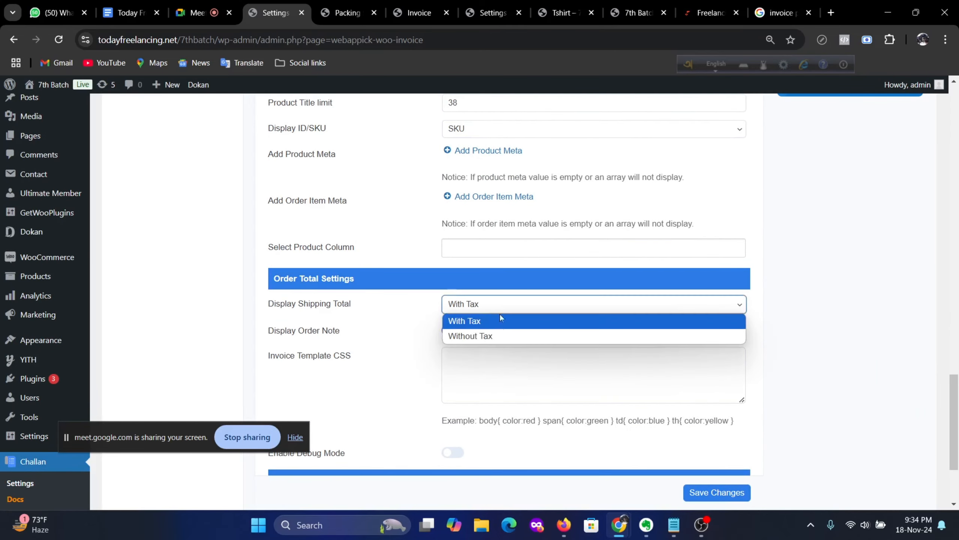
pyautogui.click(486, 338)
pyautogui.scroll(-3, 328, 344)
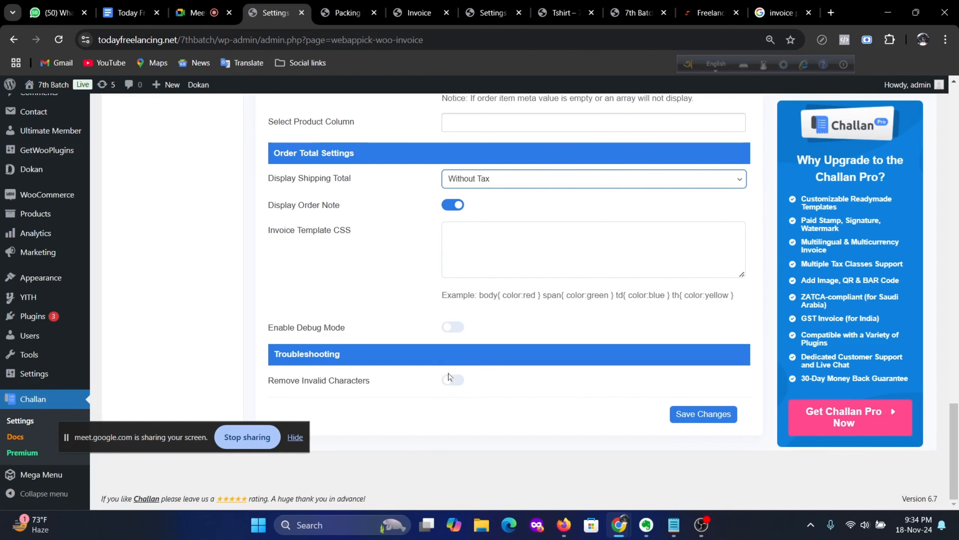
pyautogui.scroll(6, 549, 340)
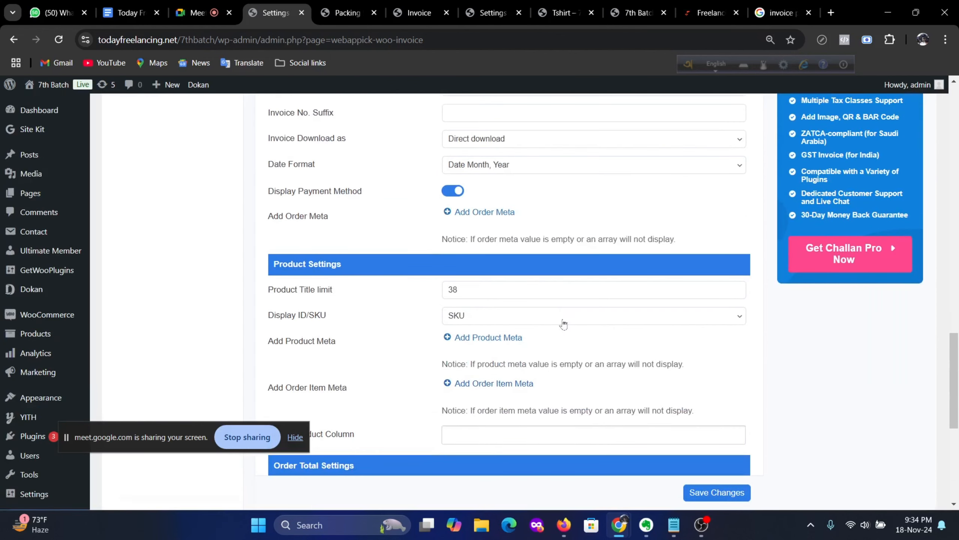
pyautogui.scroll(-3, 562, 323)
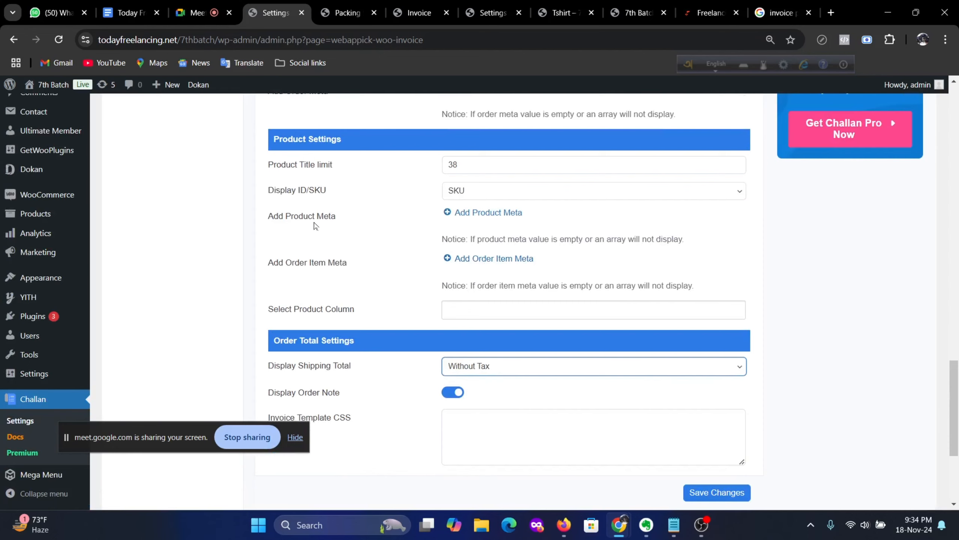
pyautogui.scroll(5, 457, 223)
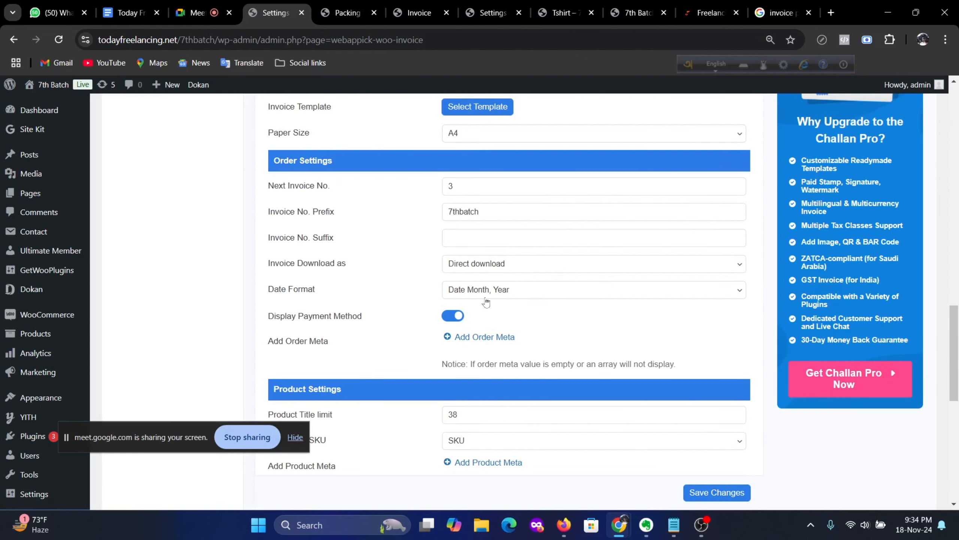
pyautogui.scroll(4, 551, 304)
pyautogui.scroll(2, 601, 313)
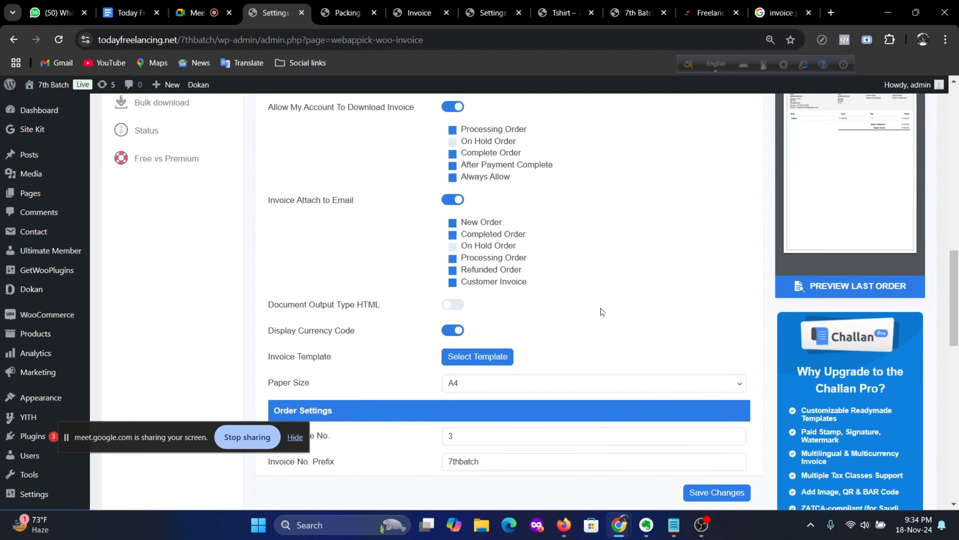
pyautogui.scroll(4, 603, 311)
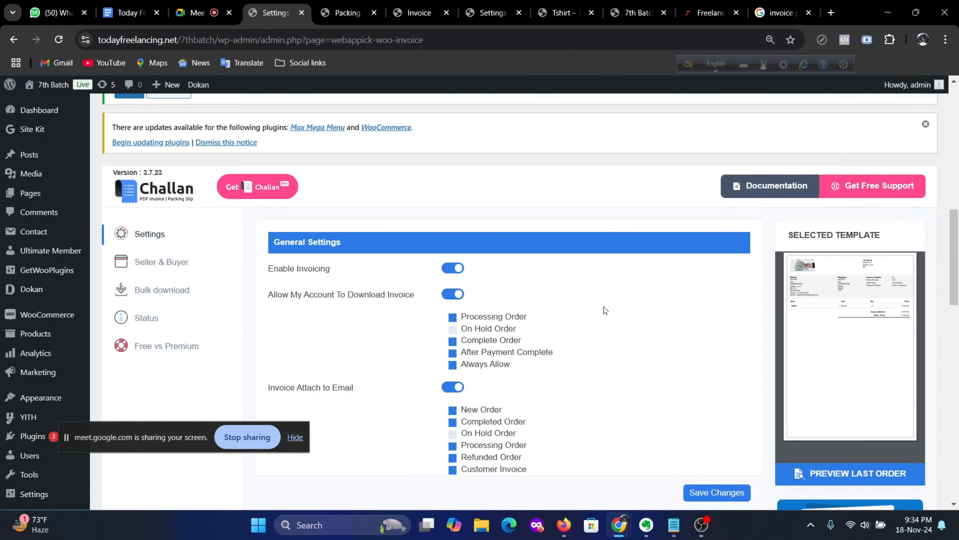
pyautogui.scroll(-10, 699, 459)
# Step: Save the invoice settings and open Challan's Seller & Buyer settings
pyautogui.click(729, 492)
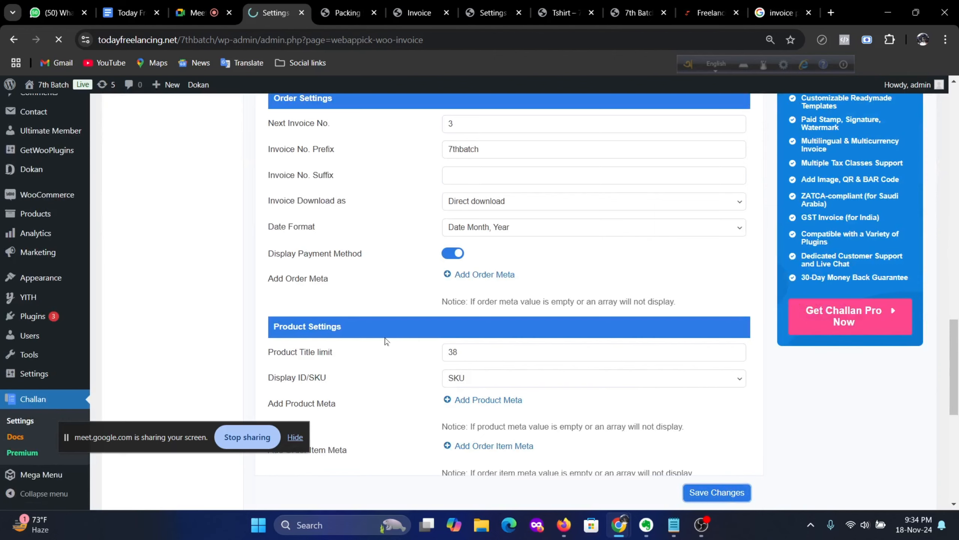
pyautogui.scroll(-10, 358, 317)
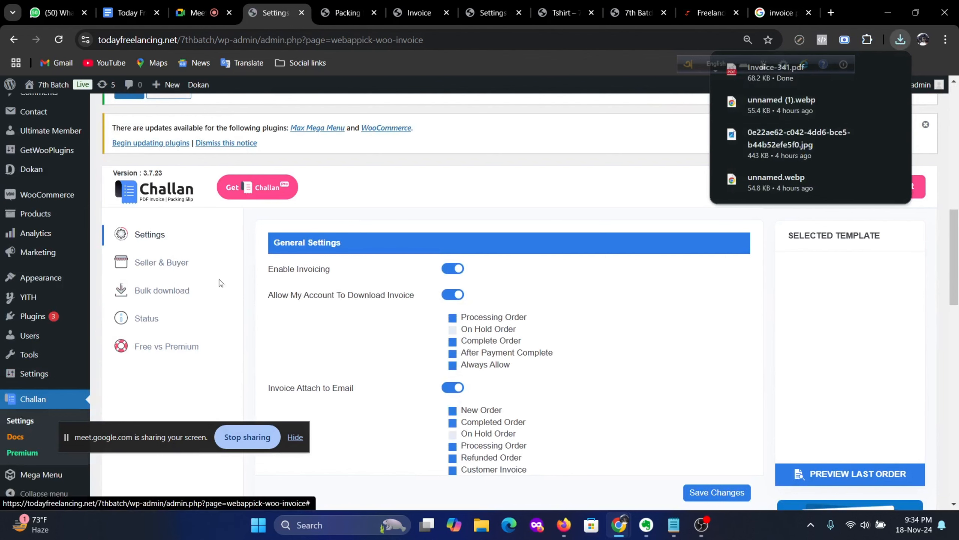
pyautogui.click(160, 263)
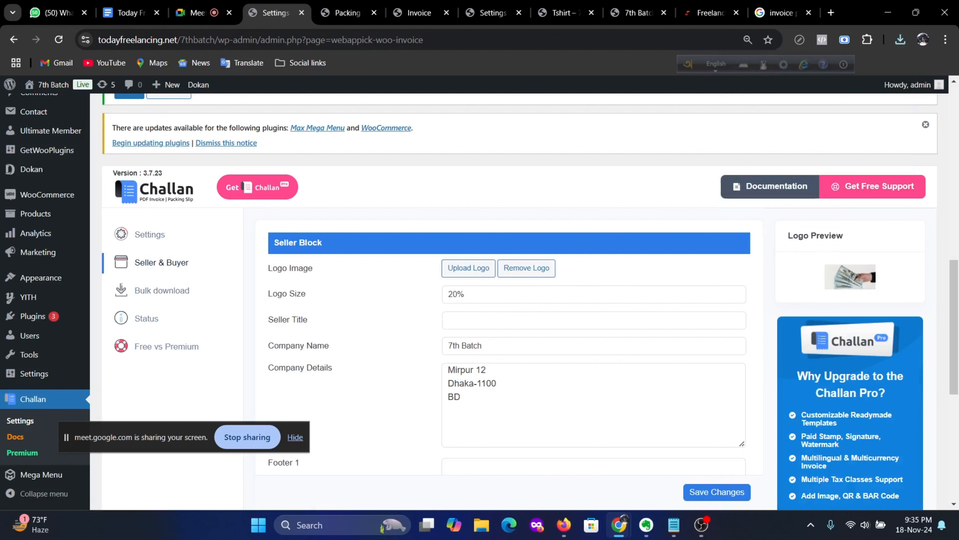
pyautogui.scroll(-2, 525, 302)
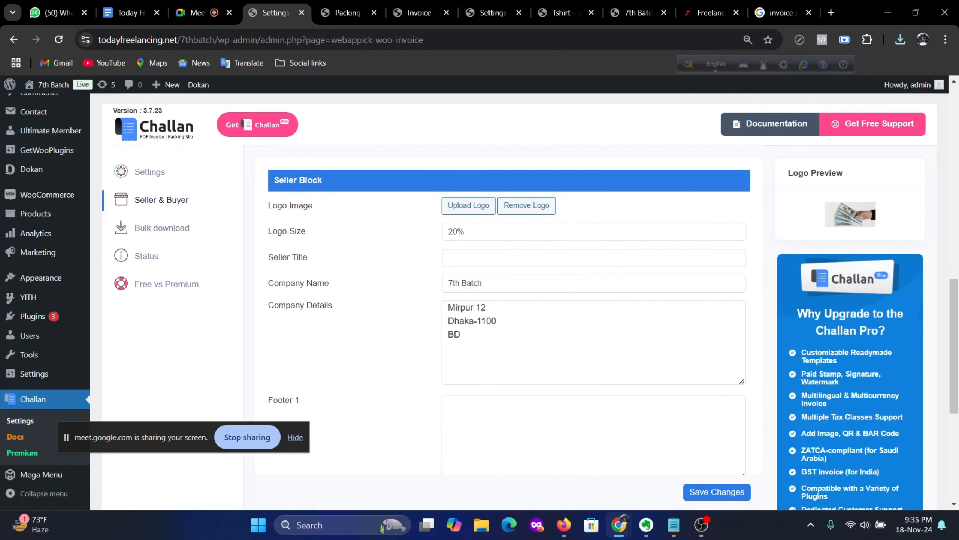
pyautogui.scroll(-5, 891, 376)
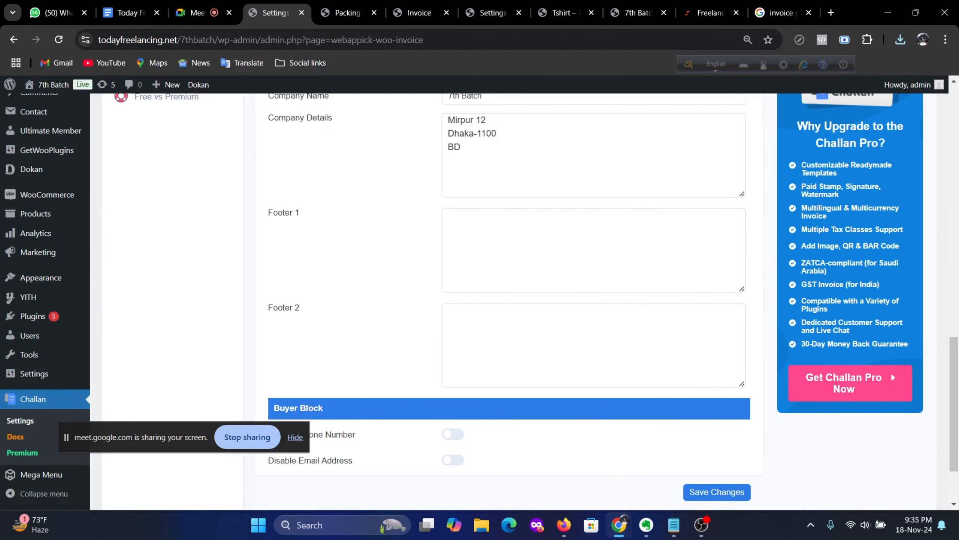
# Step: Make Footer 1 read 'Thank you for purchase with us. Happy day' and save
pyautogui.click(502, 328)
pyautogui.click(503, 238)
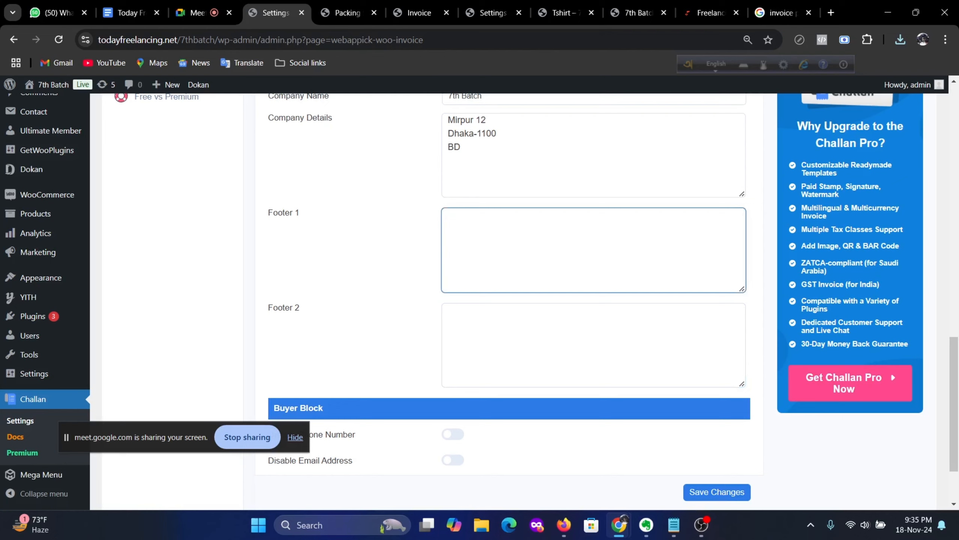
pyautogui.write('Thank you for purchase with us. Happy')
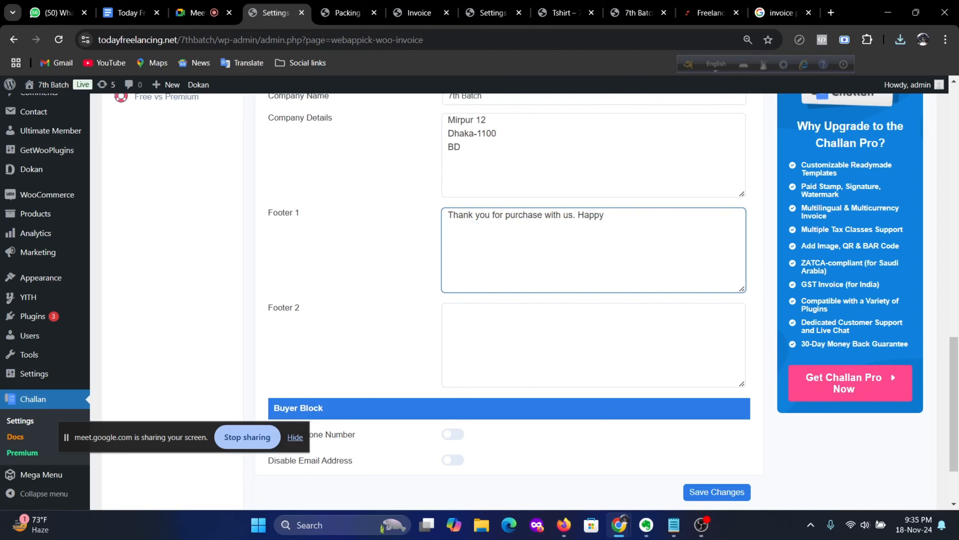
pyautogui.write('day')
pyautogui.scroll(5, 444, 317)
pyautogui.scroll(-4, 445, 317)
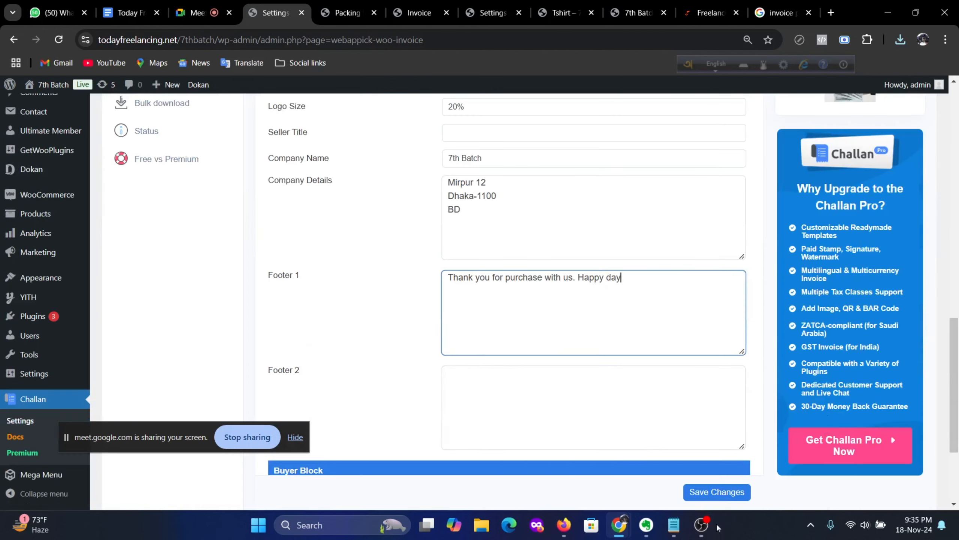
pyautogui.click(713, 500)
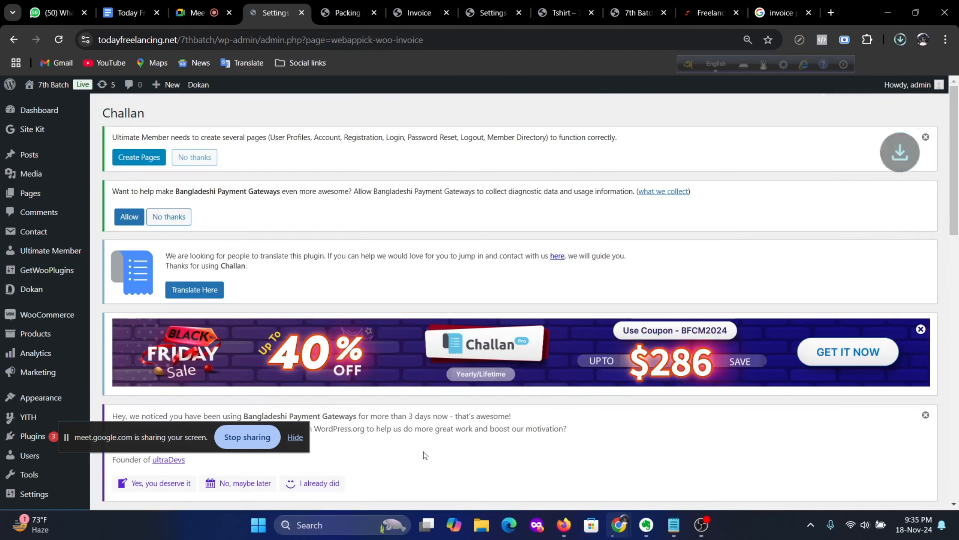
pyautogui.scroll(-15, 461, 364)
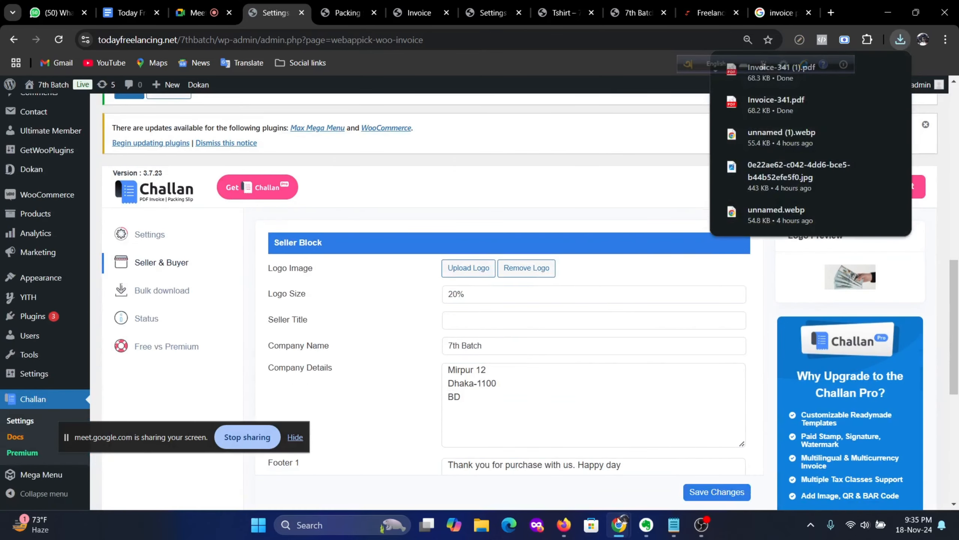
pyautogui.moveTo(618, 525)
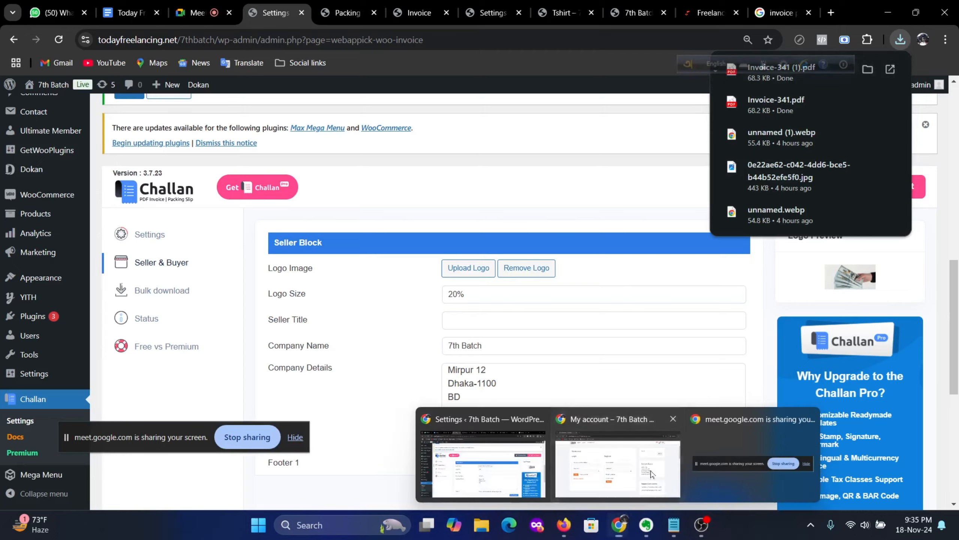
# Step: In the incognito storefront, add Product Name to the cart and view the cart
pyautogui.click(609, 472)
pyautogui.scroll(1, 453, 279)
pyautogui.click(191, 182)
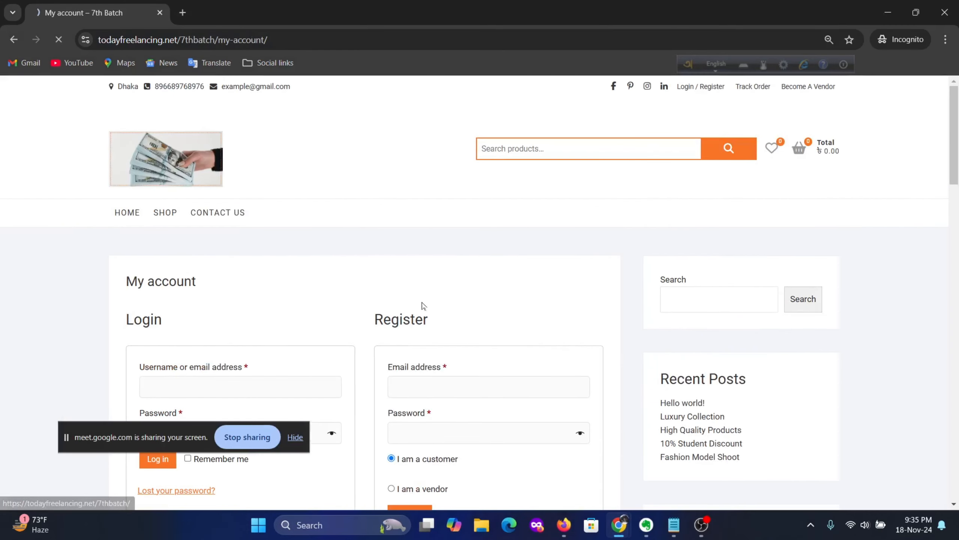
pyautogui.scroll(-10, 423, 311)
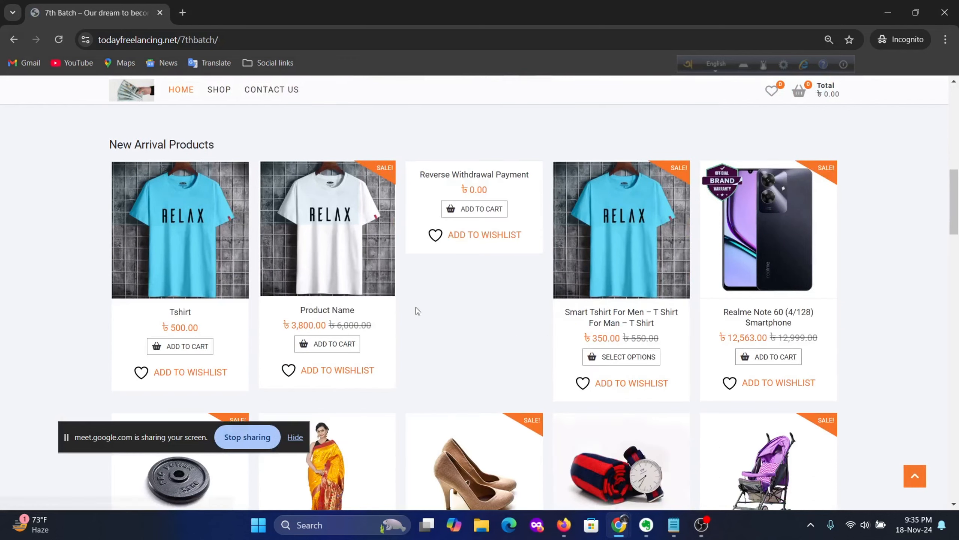
pyautogui.click(327, 310)
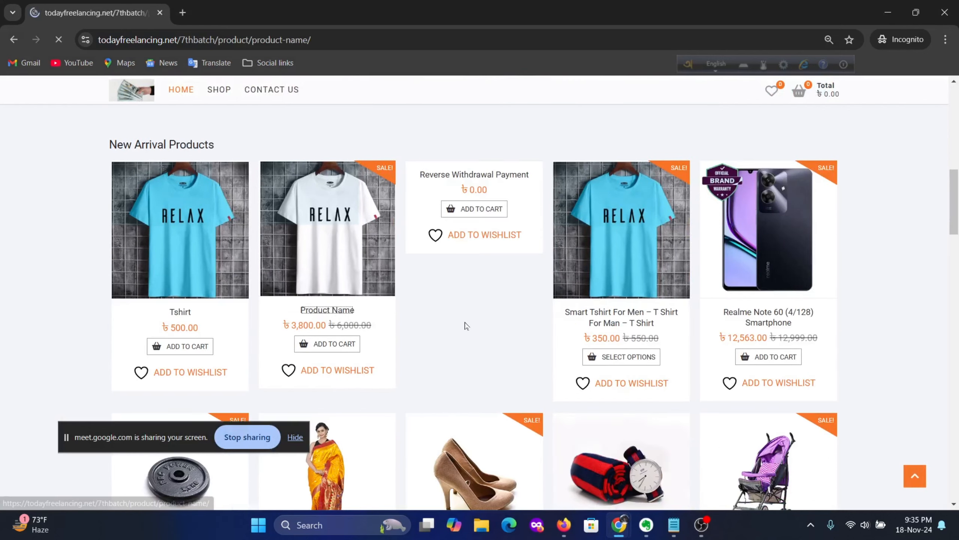
pyautogui.scroll(-2, 496, 326)
pyautogui.click(434, 201)
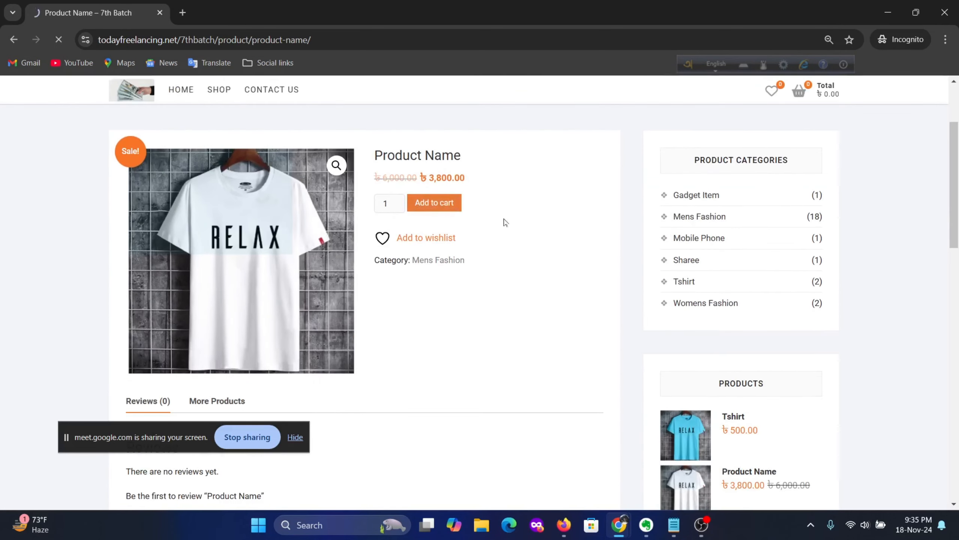
pyautogui.click(562, 291)
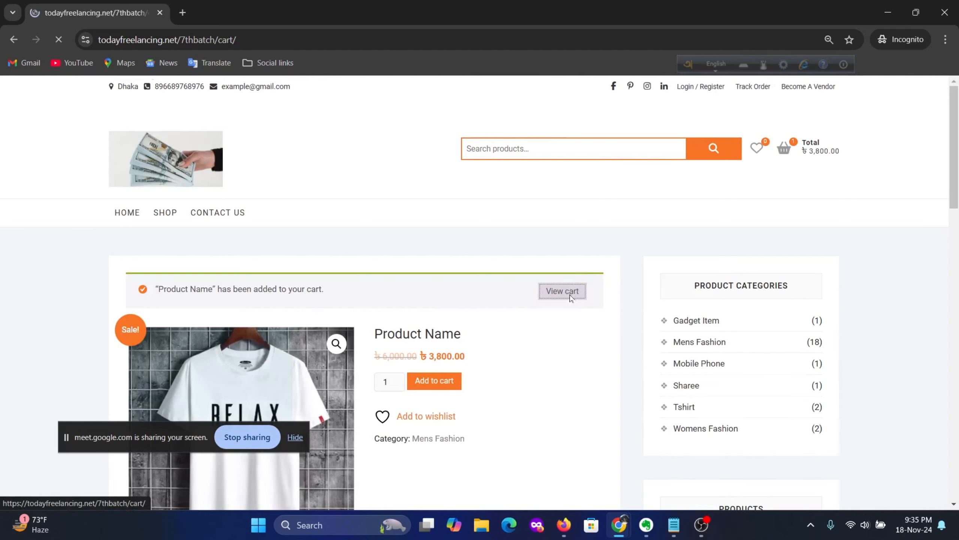
# Step: Check out and place the ৳4,000 cash-on-delivery order 342
pyautogui.scroll(-3, 582, 304)
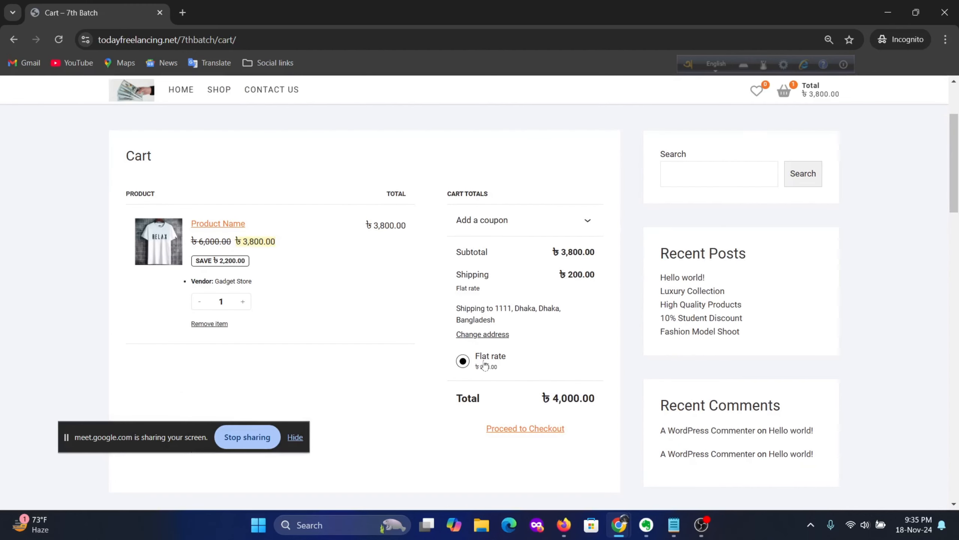
pyautogui.click(515, 429)
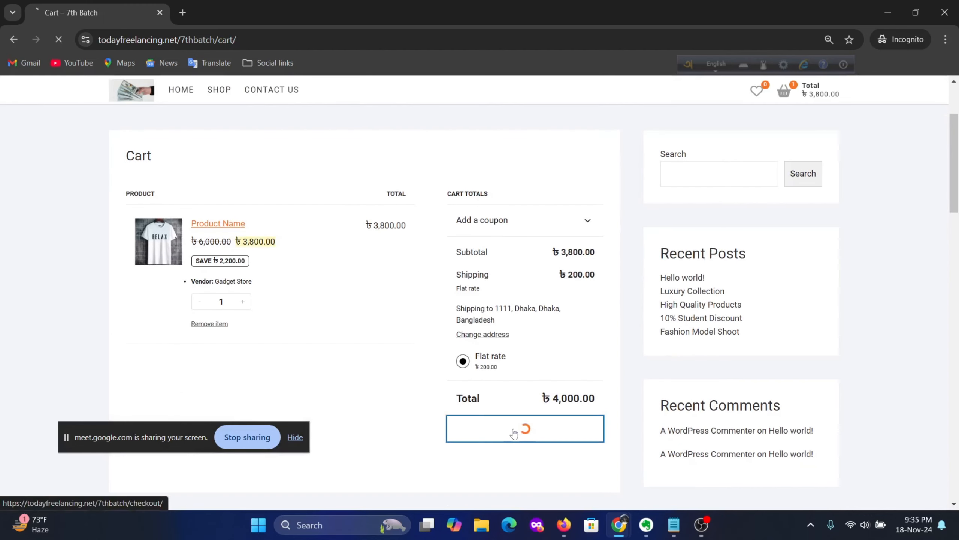
pyautogui.scroll(-6, 491, 398)
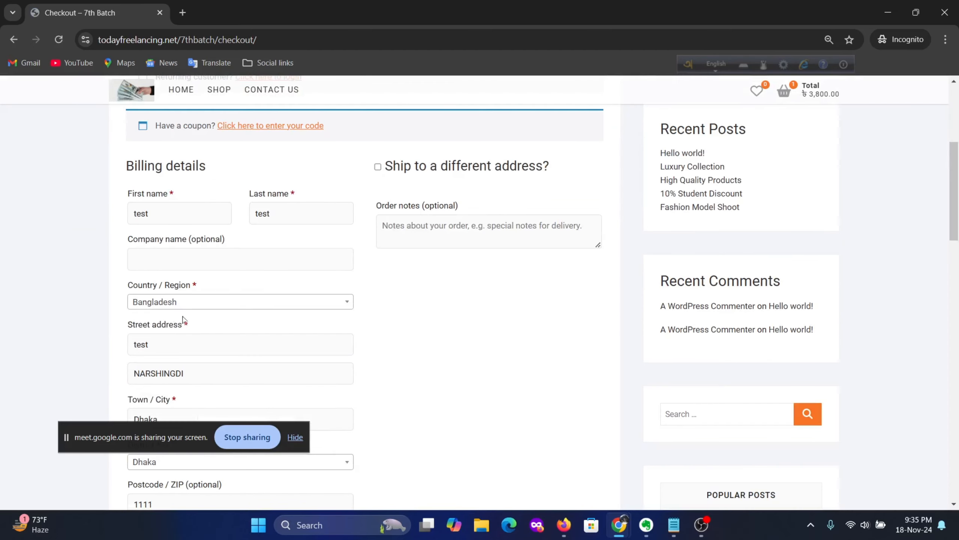
pyautogui.scroll(-9, 196, 272)
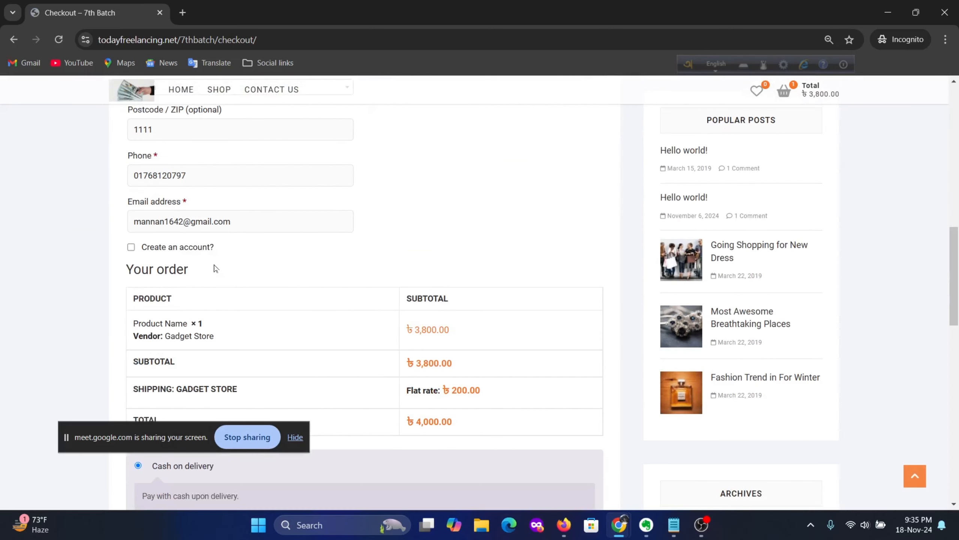
pyautogui.scroll(-5, 216, 269)
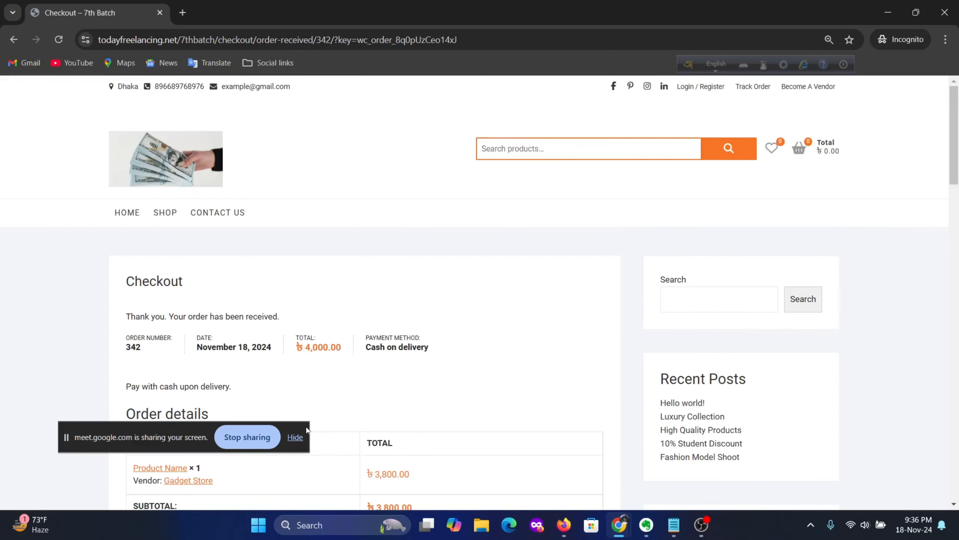
pyautogui.click(296, 438)
pyautogui.scroll(-10, 467, 368)
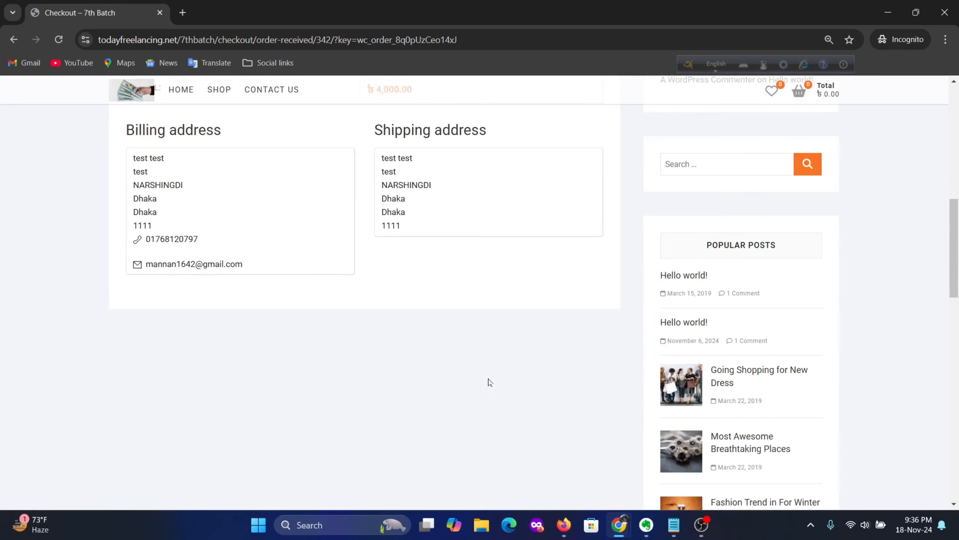
pyautogui.scroll(10, 489, 382)
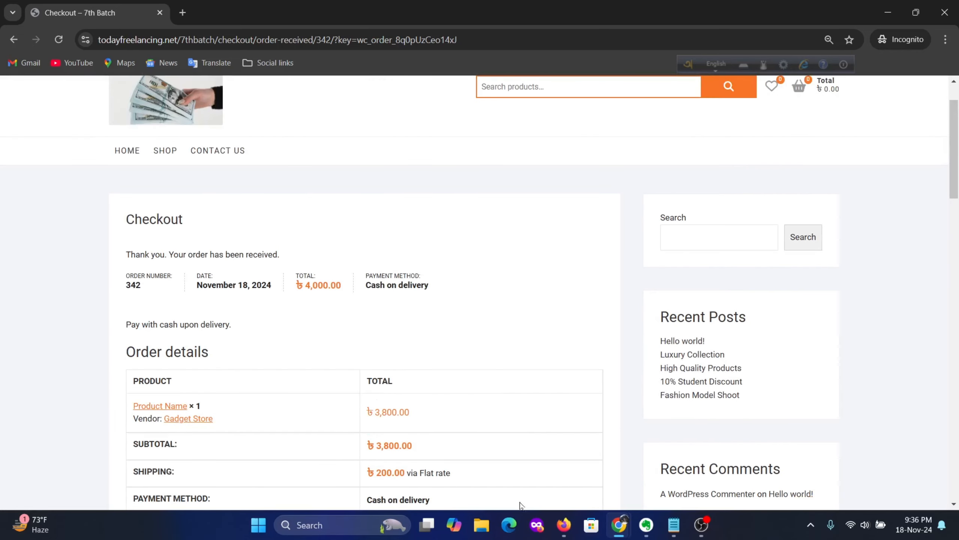
pyautogui.moveTo(570, 528)
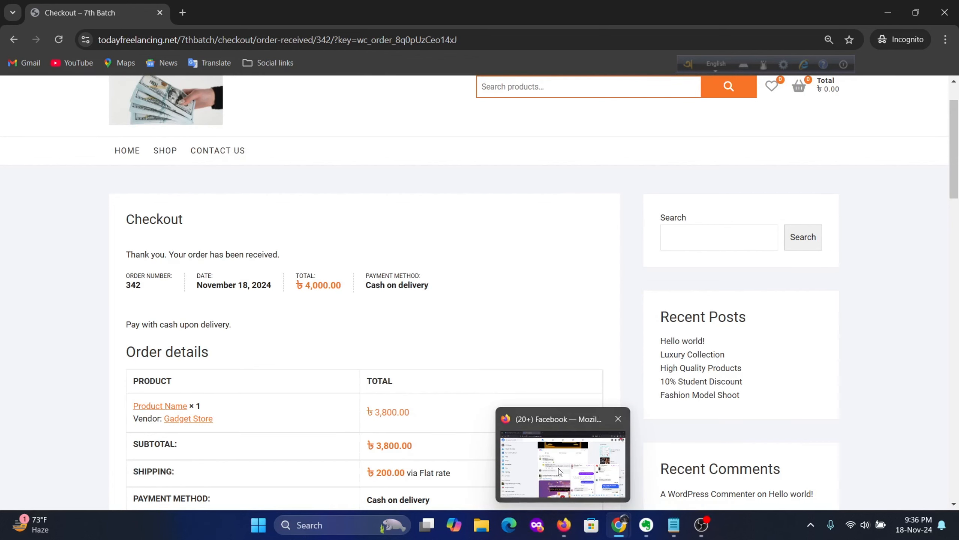
# Step: Briefly bring up Facebook, then return to the WordPress admin window
pyautogui.moveTo(560, 471)
pyautogui.click(564, 525)
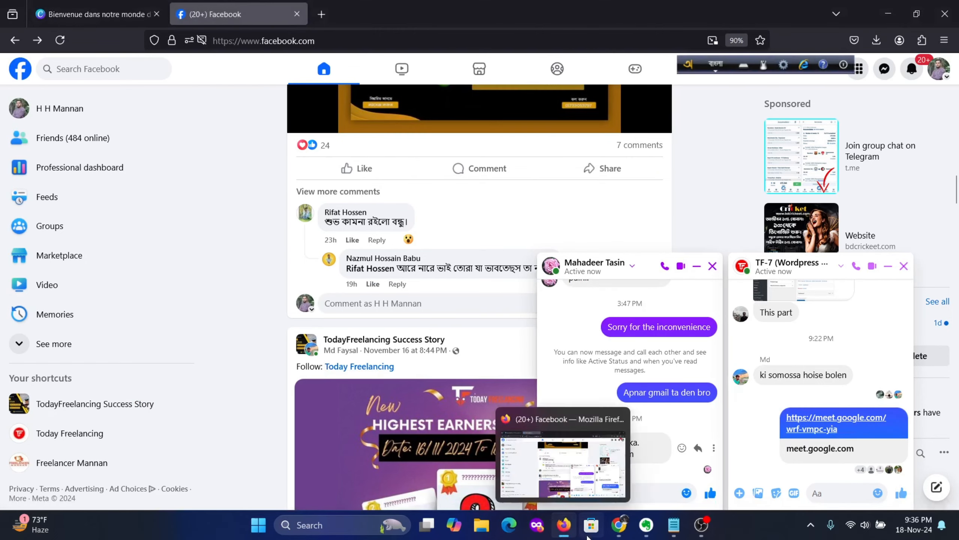
pyautogui.moveTo(619, 525)
pyautogui.click(471, 448)
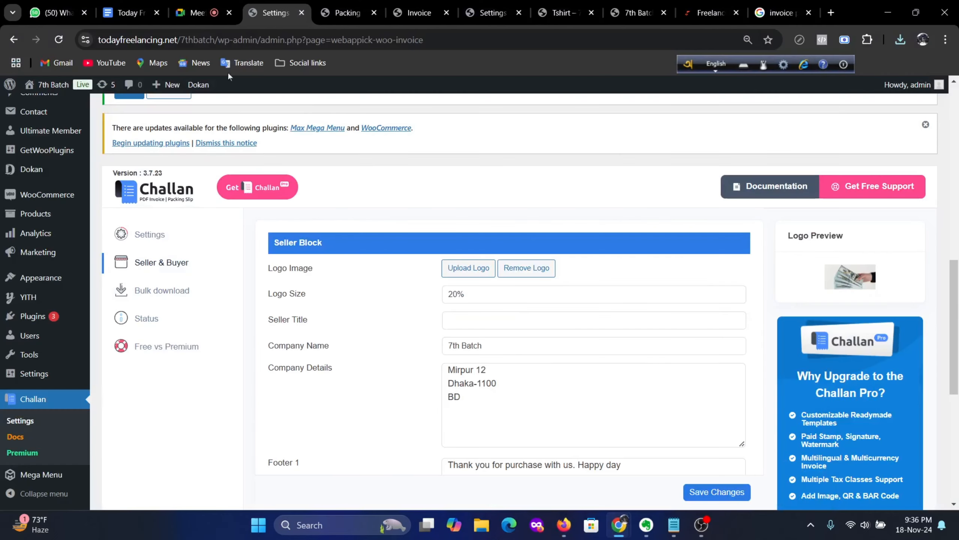
# Step: Open order #342 from the Orders list and download its invoice as Invoice-342.pdf
pyautogui.moveTo(38, 181)
pyautogui.scroll(5, 38, 181)
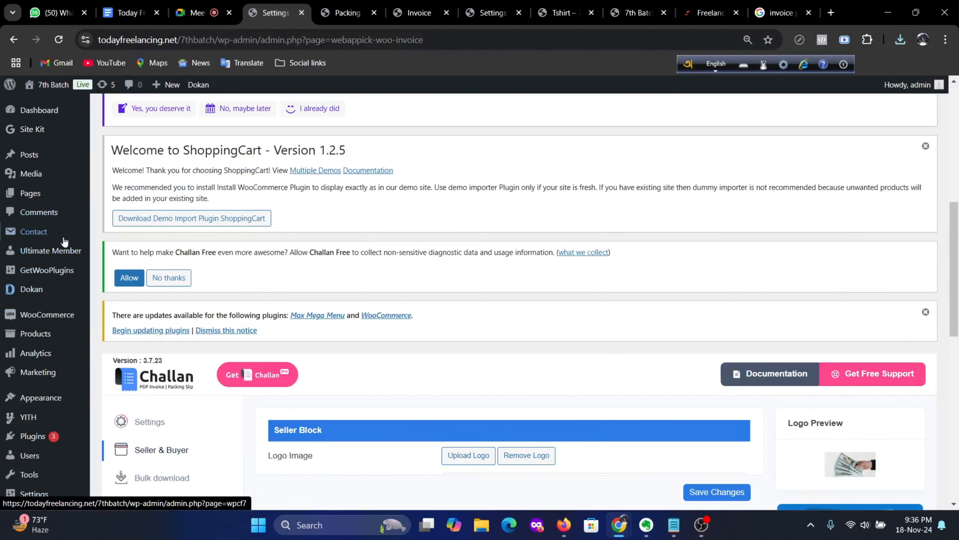
pyautogui.moveTo(47, 318)
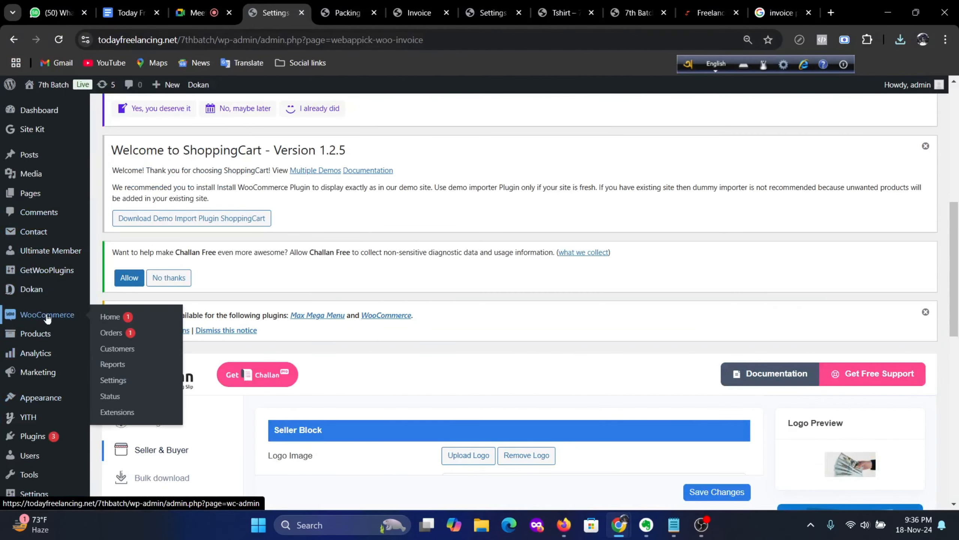
pyautogui.click(117, 381)
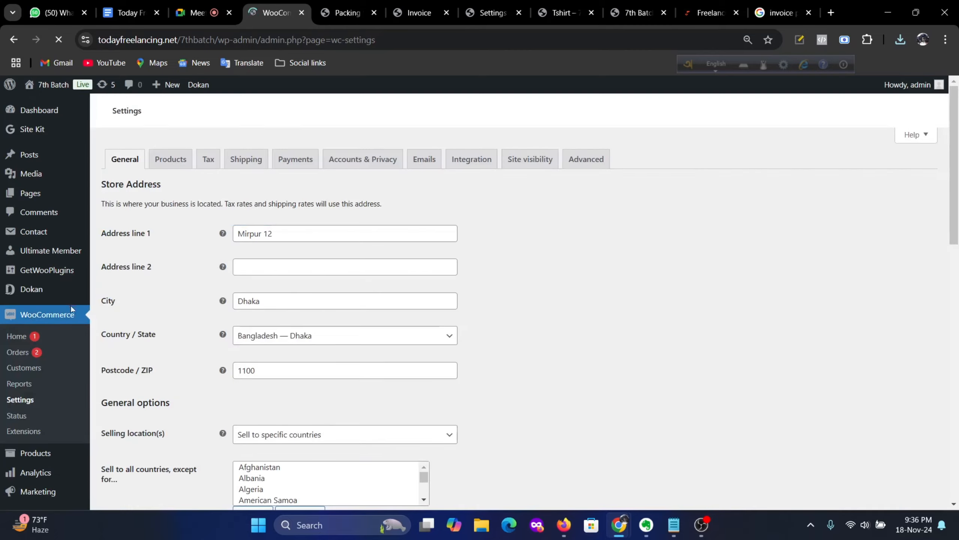
pyautogui.click(34, 354)
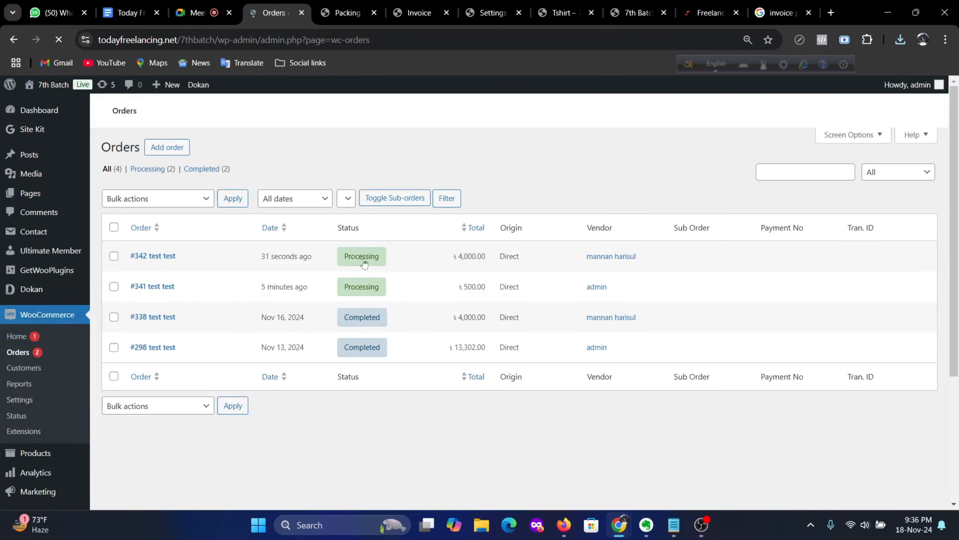
pyautogui.scroll(-15, 238, 349)
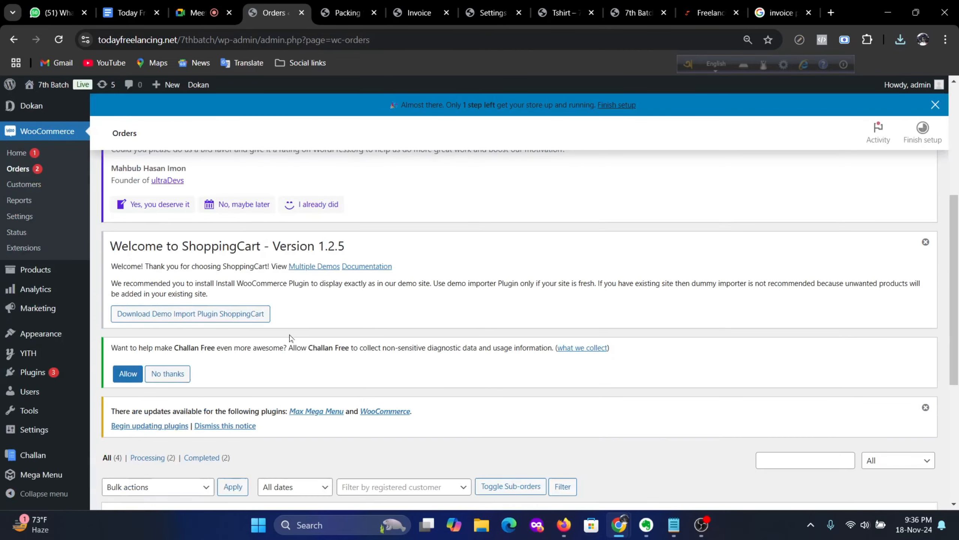
pyautogui.click(169, 297)
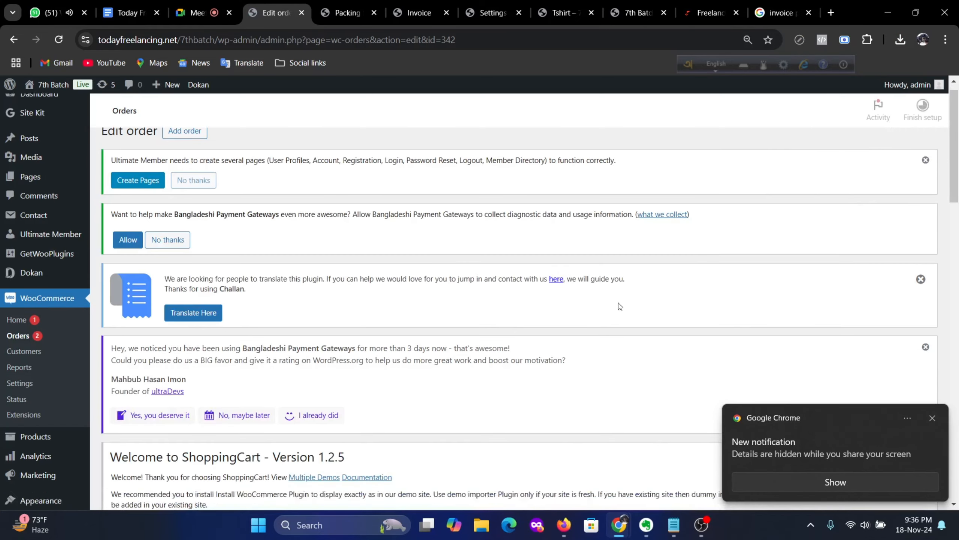
pyautogui.scroll(-20, 454, 276)
pyautogui.scroll(-2, 434, 287)
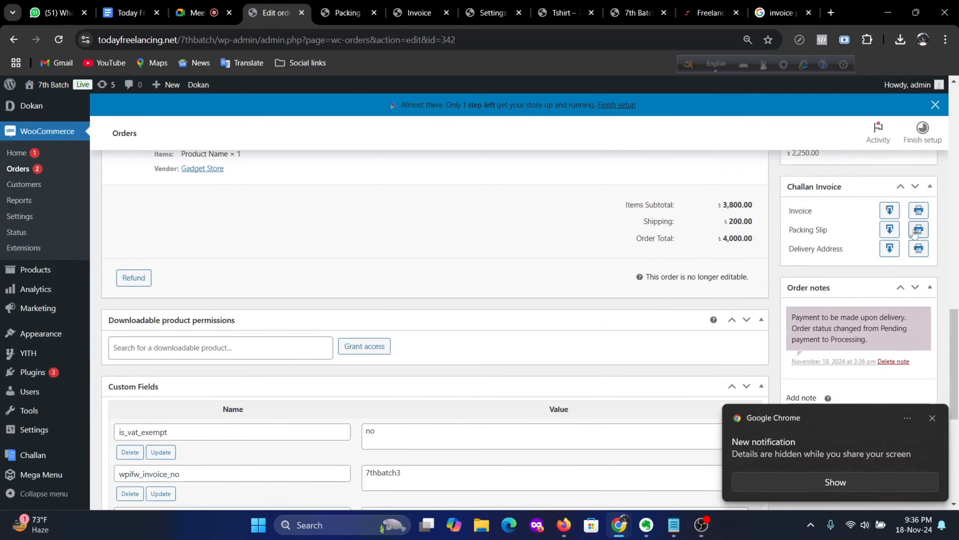
pyautogui.click(890, 211)
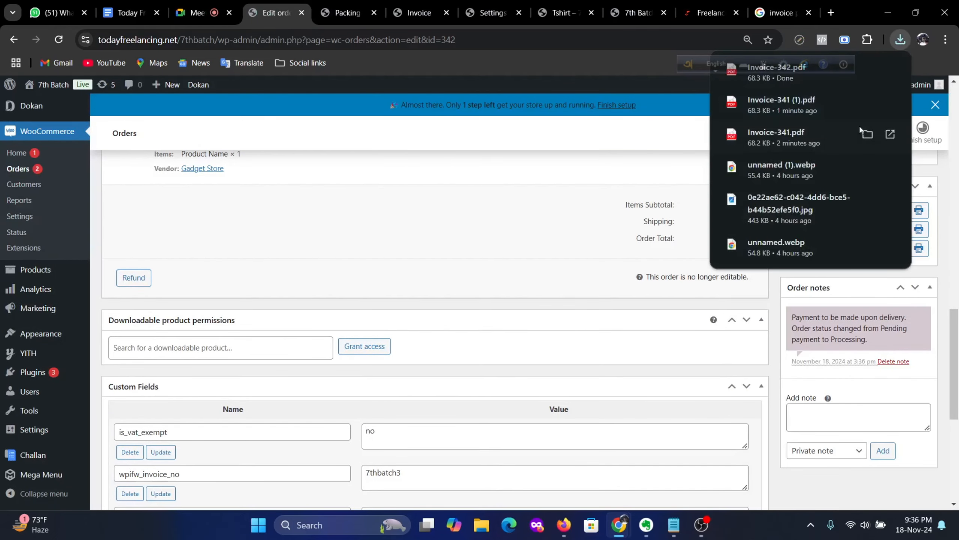
# Step: Open Invoice-342.pdf from Chrome's downloads, showing invoice number 7thbatch3 and total BDT 4,000.00
pyautogui.click(753, 78)
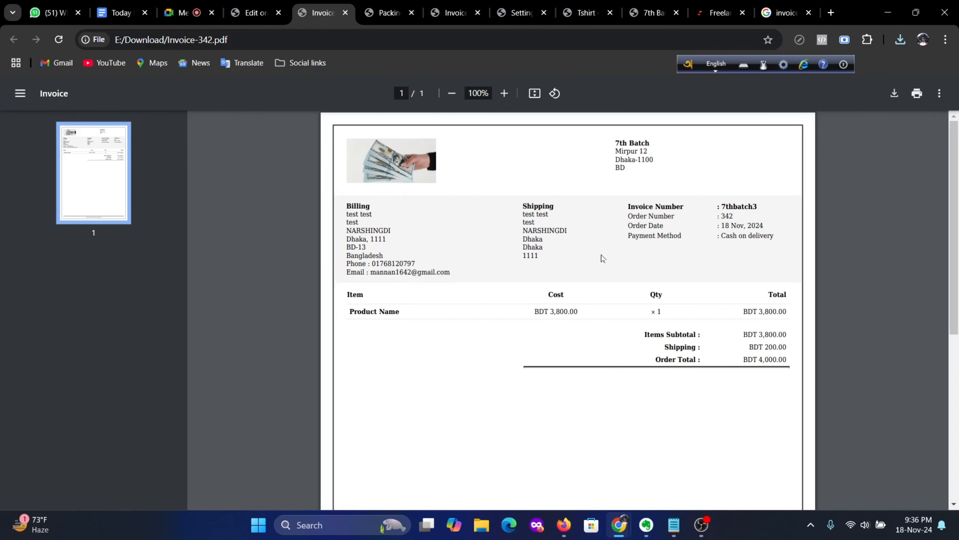